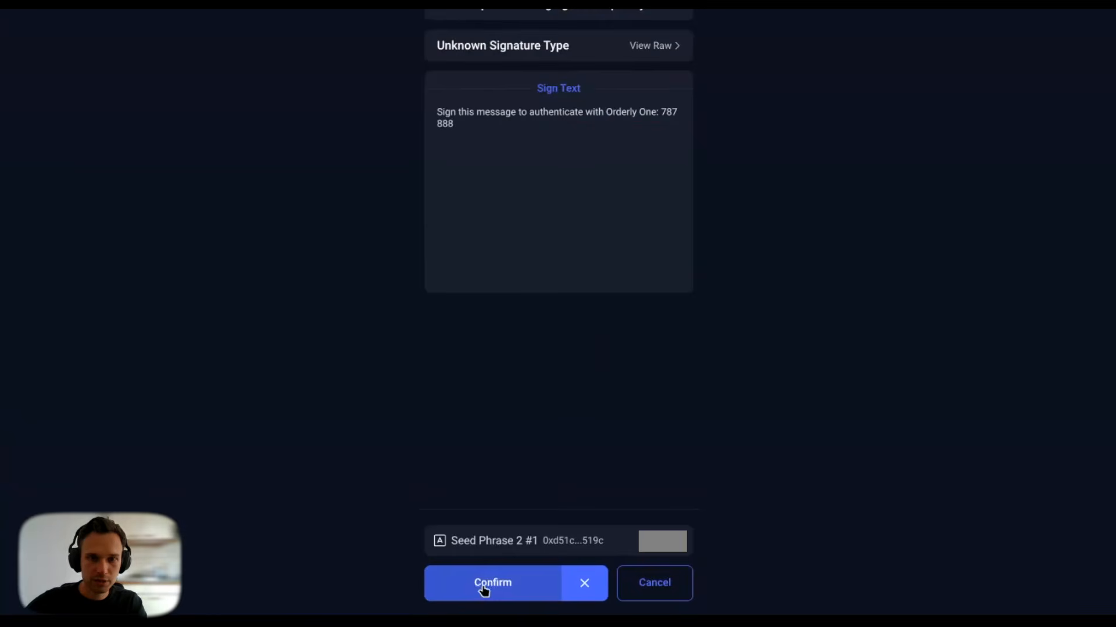
Step: Sign the Orderly One authentication message in the wallet to finish logging in
{"action": "left_click", "coordinate": [483, 583]}
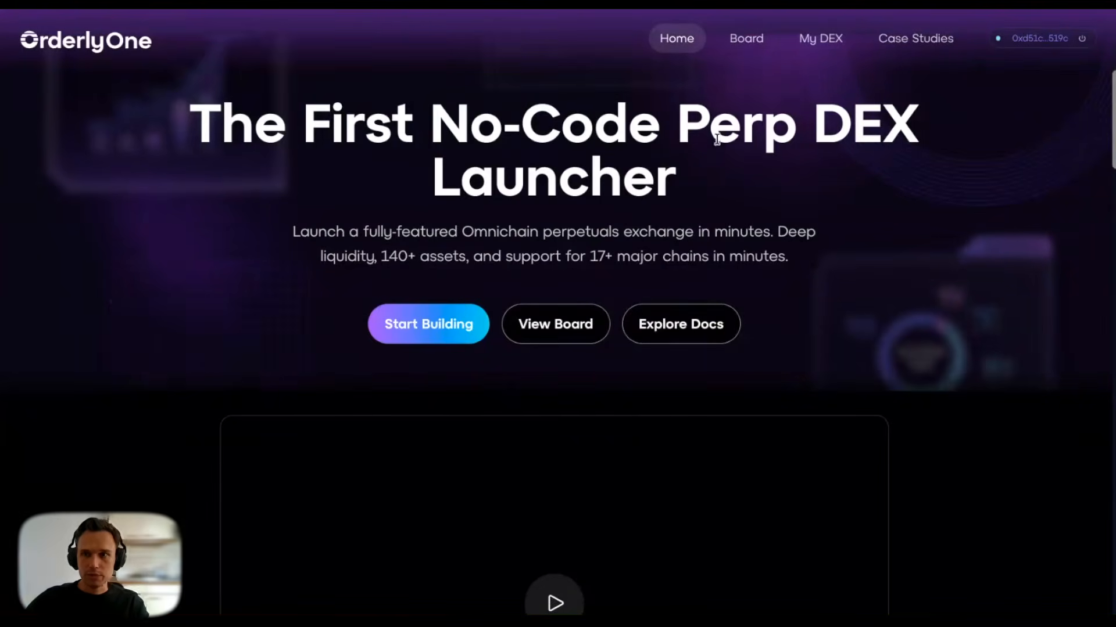
Step: Start a new DEX with broker name 'Otterly DEX' and continue to the branding step
{"action": "left_click", "coordinate": [419, 323]}
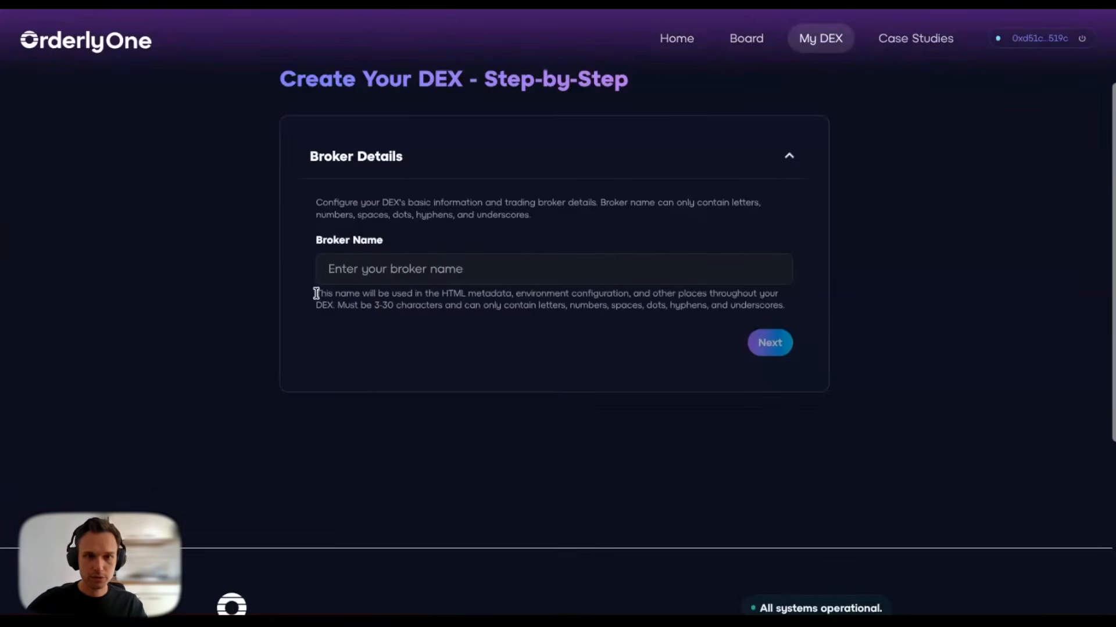
{"action": "left_click", "coordinate": [349, 270]}
{"action": "type", "text": "Otterly DEX"}
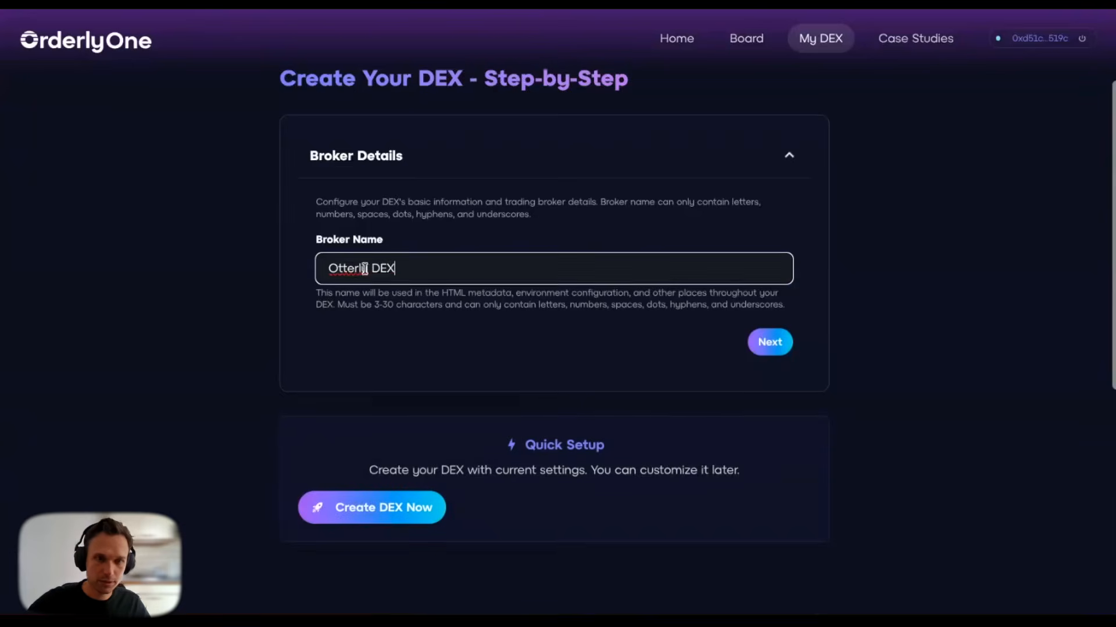
{"action": "scroll", "coordinate": [427, 317], "scroll_direction": "down", "scroll_amount": 1}
{"action": "scroll", "coordinate": [632, 411], "scroll_direction": "up", "scroll_amount": 1}
{"action": "left_click", "coordinate": [674, 407]}
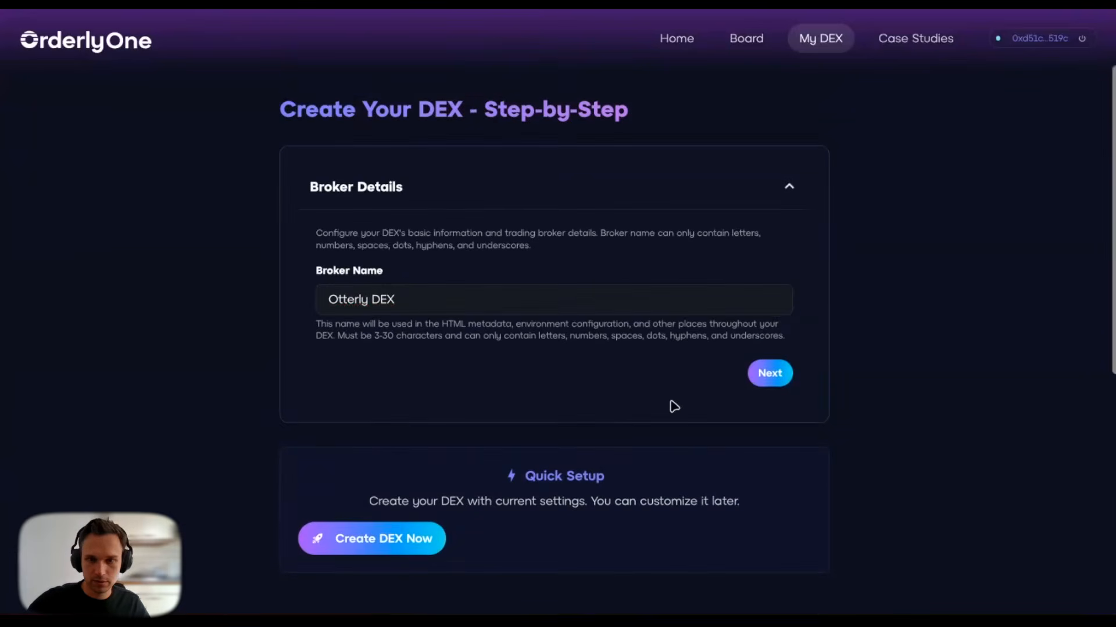
{"action": "left_click", "coordinate": [767, 376]}
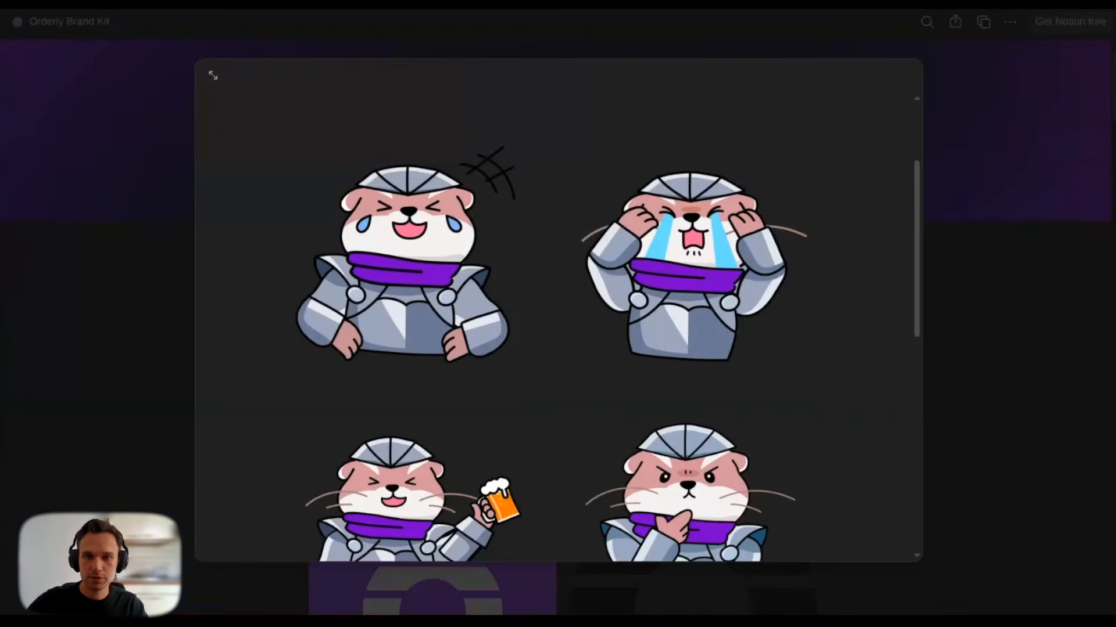
Step: Copy the beer-holding otter sticker from the Notion brand kit and paste it as the primary logo
{"action": "scroll", "coordinate": [688, 292], "scroll_direction": "down", "scroll_amount": 3}
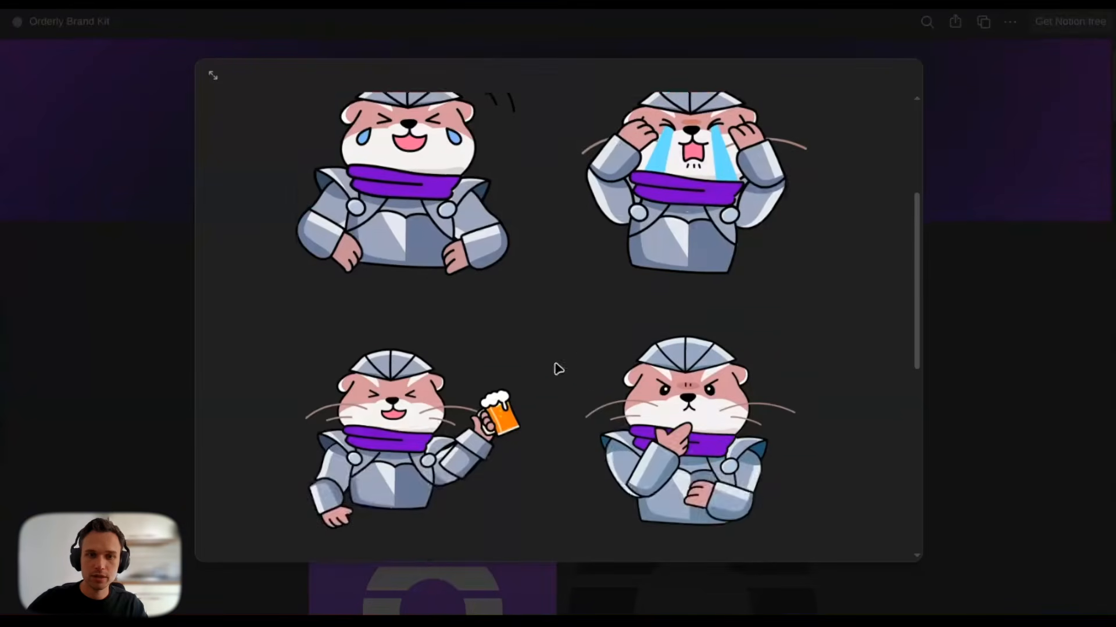
{"action": "left_click", "coordinate": [406, 370]}
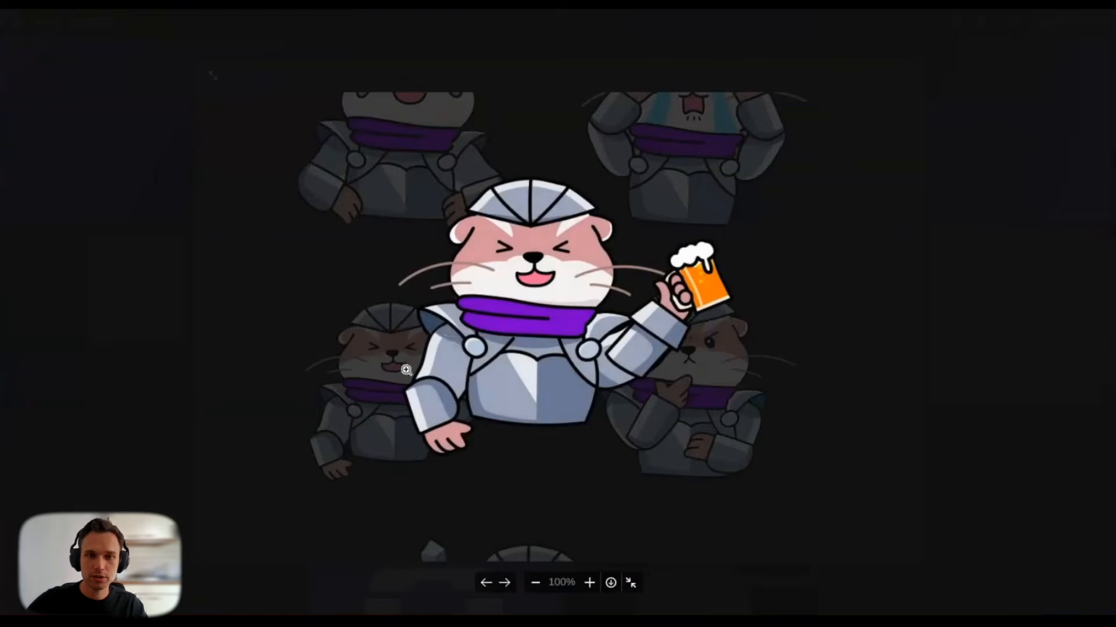
{"action": "right_click", "coordinate": [536, 294]}
{"action": "left_click", "coordinate": [604, 363]}
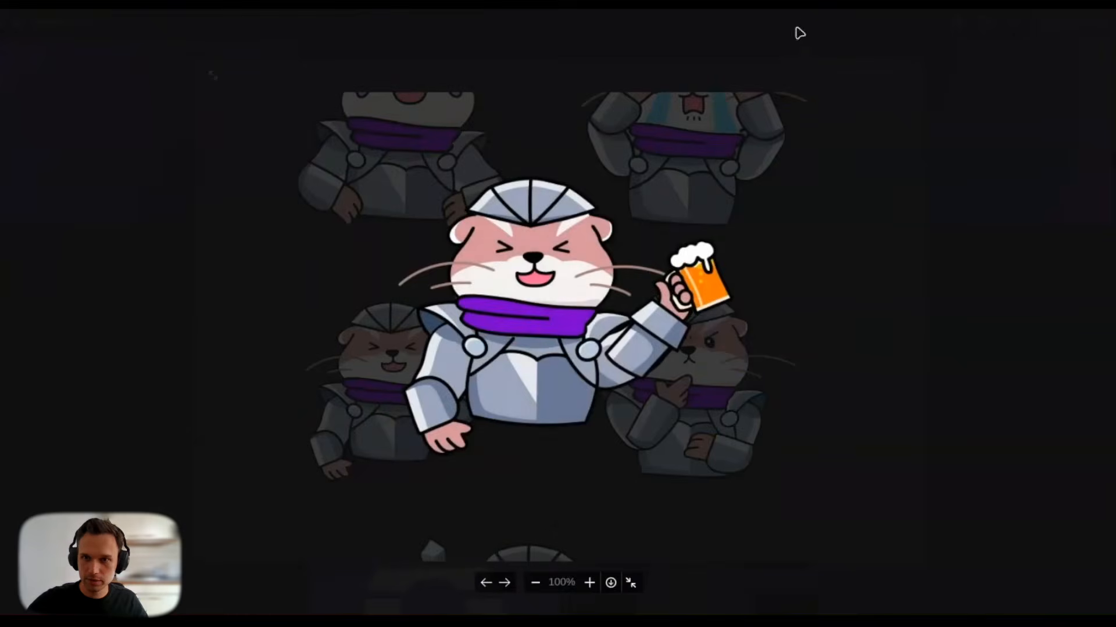
{"action": "key", "text": "alt+Tab"}
{"action": "key", "text": "ctrl+v"}
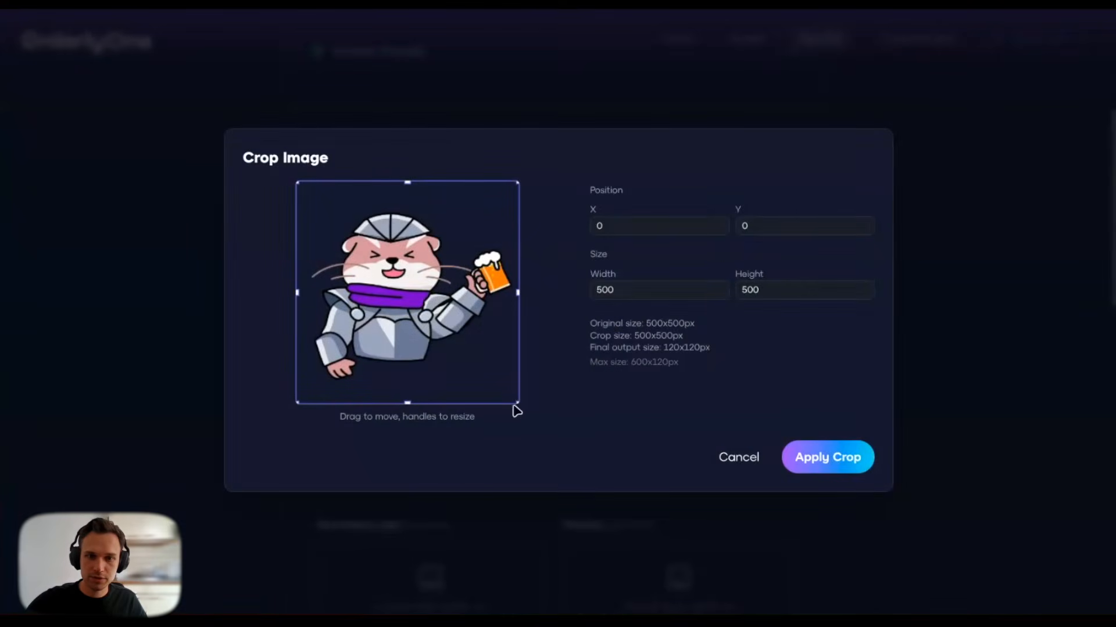
Step: Trim the empty space above and below the otter to a 500x398 primary logo crop
{"action": "left_click_drag", "start_coordinate": [519, 409], "coordinate": [579, 415]}
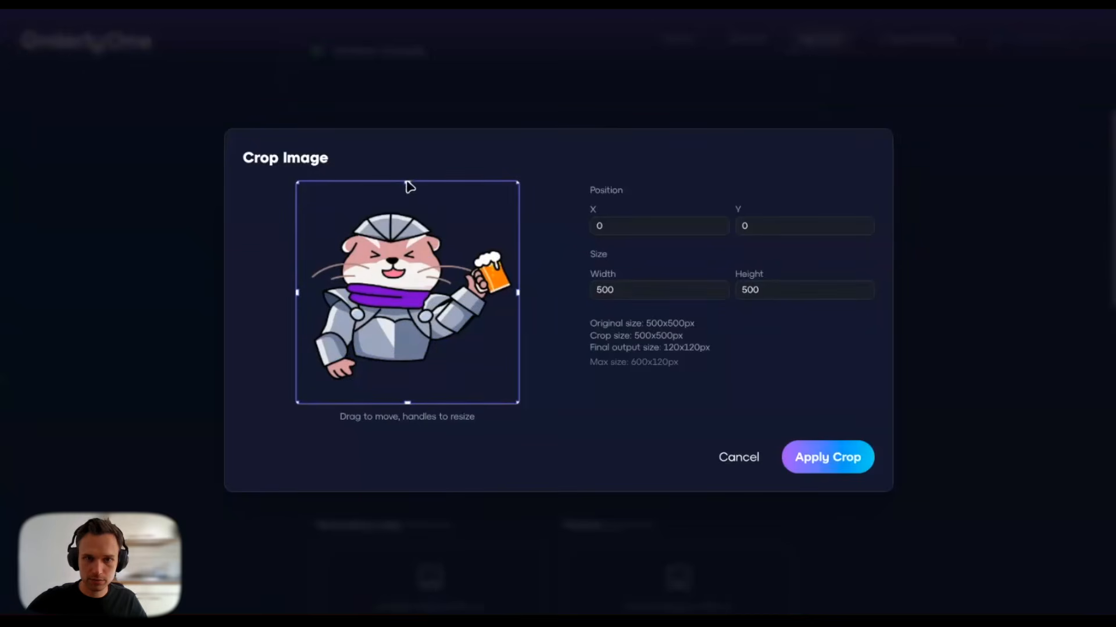
{"action": "left_click_drag", "start_coordinate": [407, 183], "coordinate": [405, 207]}
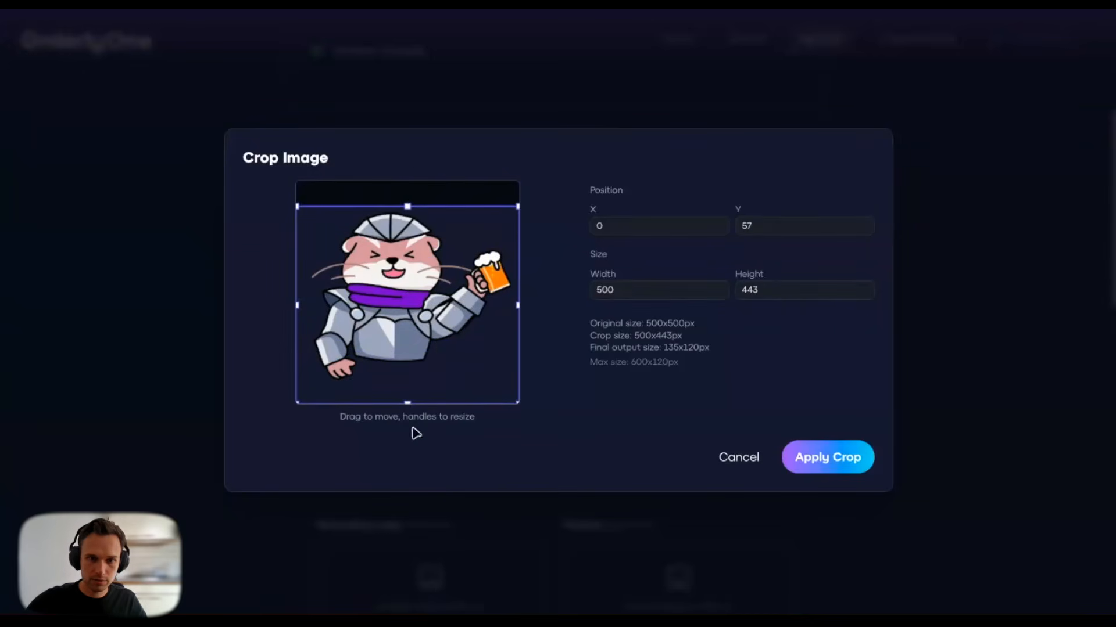
{"action": "left_click_drag", "start_coordinate": [408, 401], "coordinate": [410, 381]}
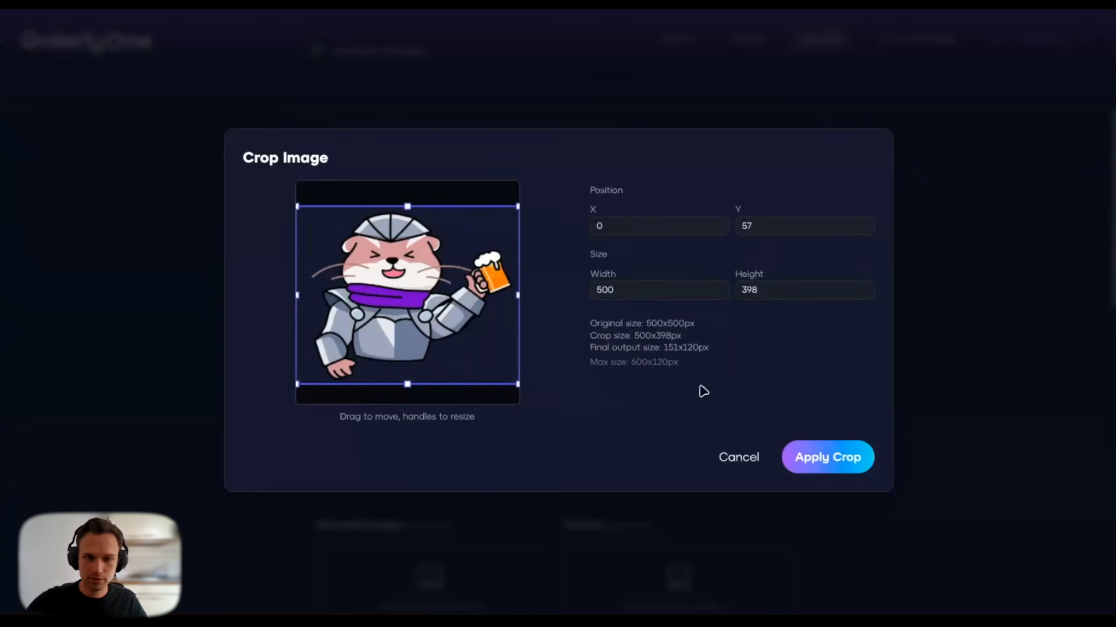
{"action": "left_click", "coordinate": [824, 455]}
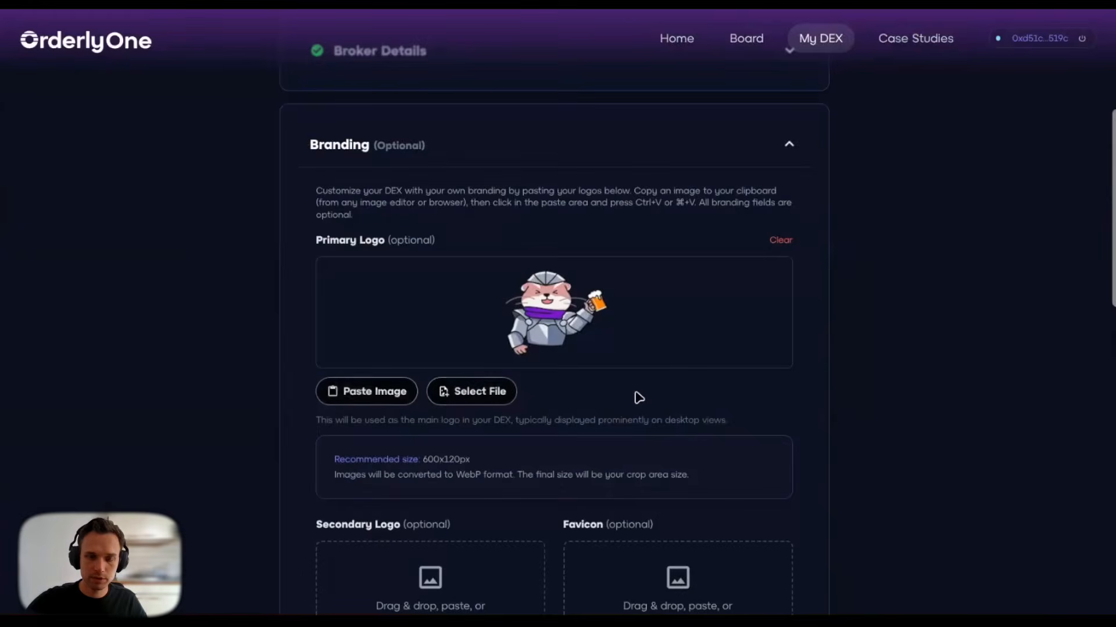
Step: Copy the thinking otter sticker and set it as the secondary logo at full size
{"action": "scroll", "coordinate": [638, 397], "scroll_direction": "down", "scroll_amount": 4}
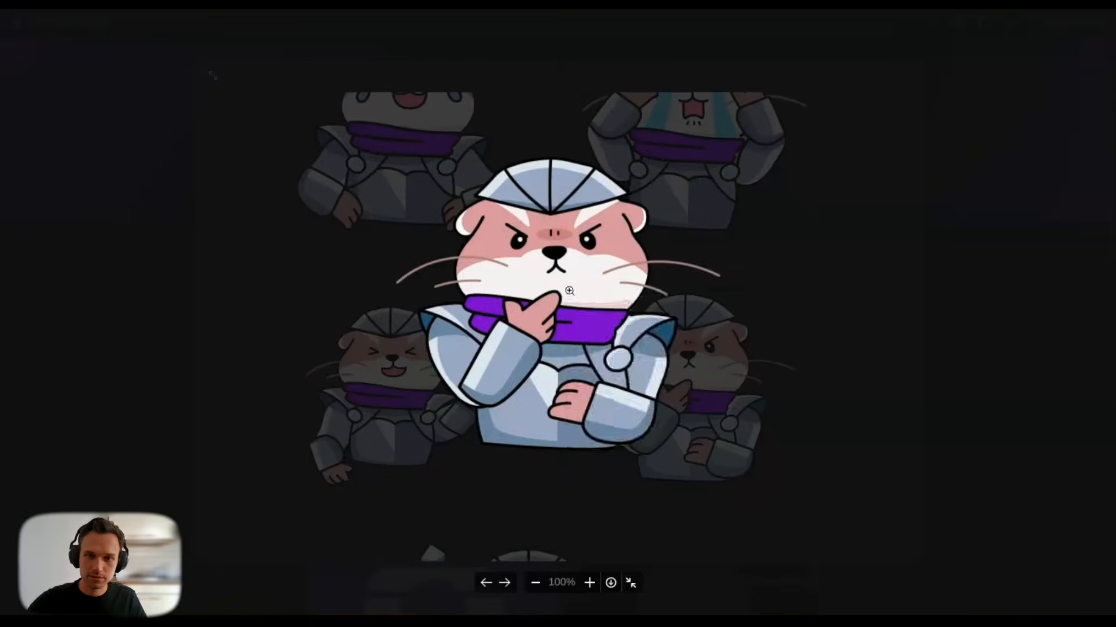
{"action": "right_click", "coordinate": [571, 295]}
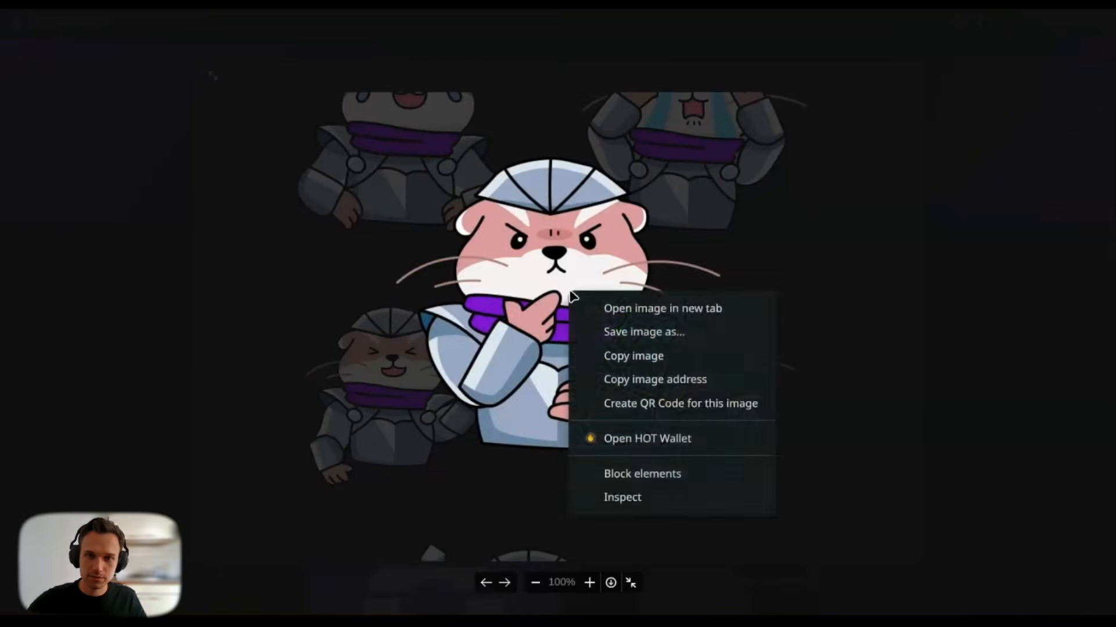
{"action": "left_click", "coordinate": [632, 357]}
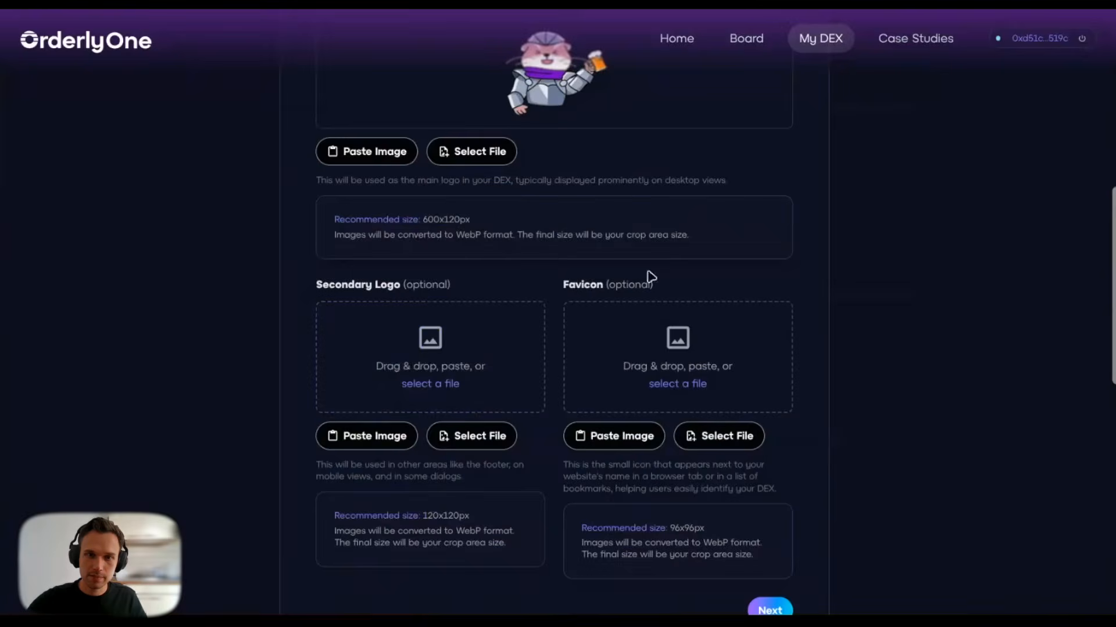
{"action": "key", "text": "ctrl+v"}
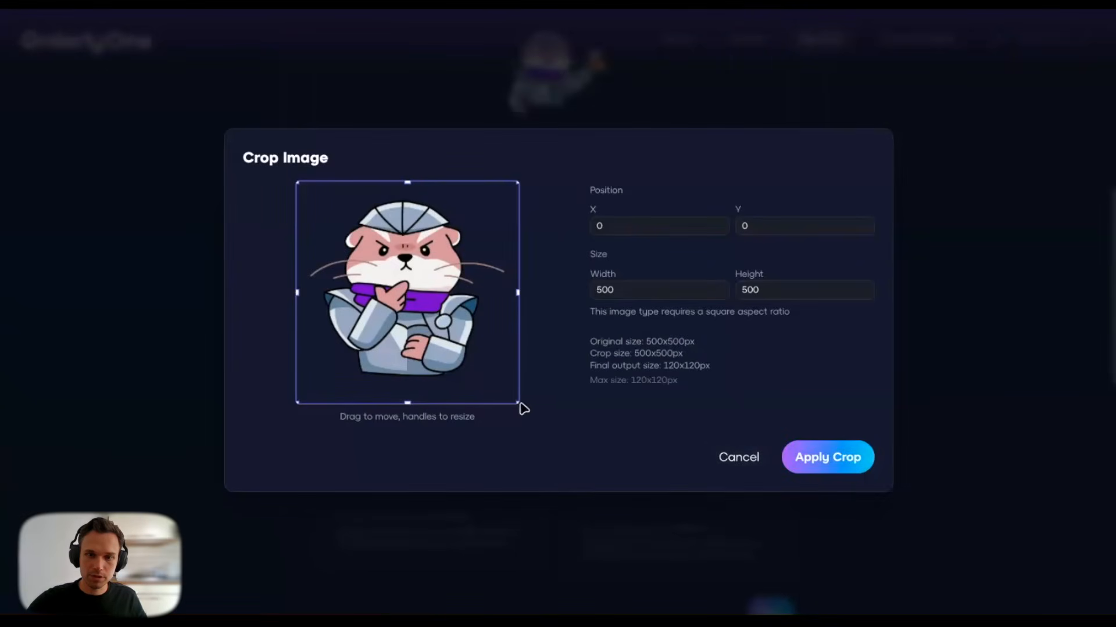
{"action": "left_click_drag", "start_coordinate": [518, 402], "coordinate": [534, 382]}
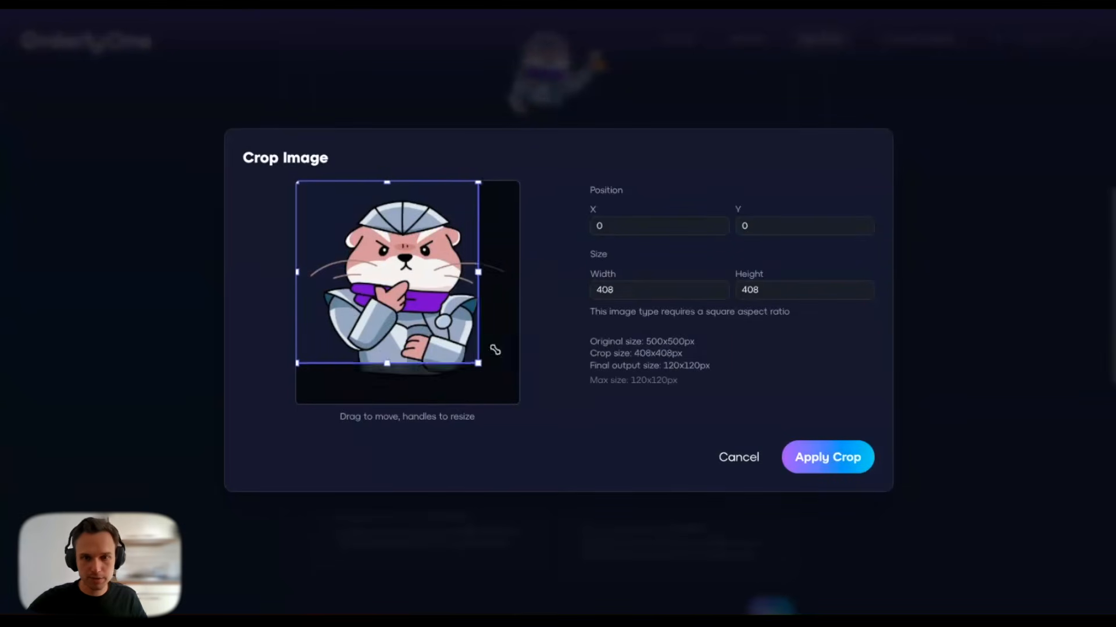
{"action": "left_click", "coordinate": [814, 456]}
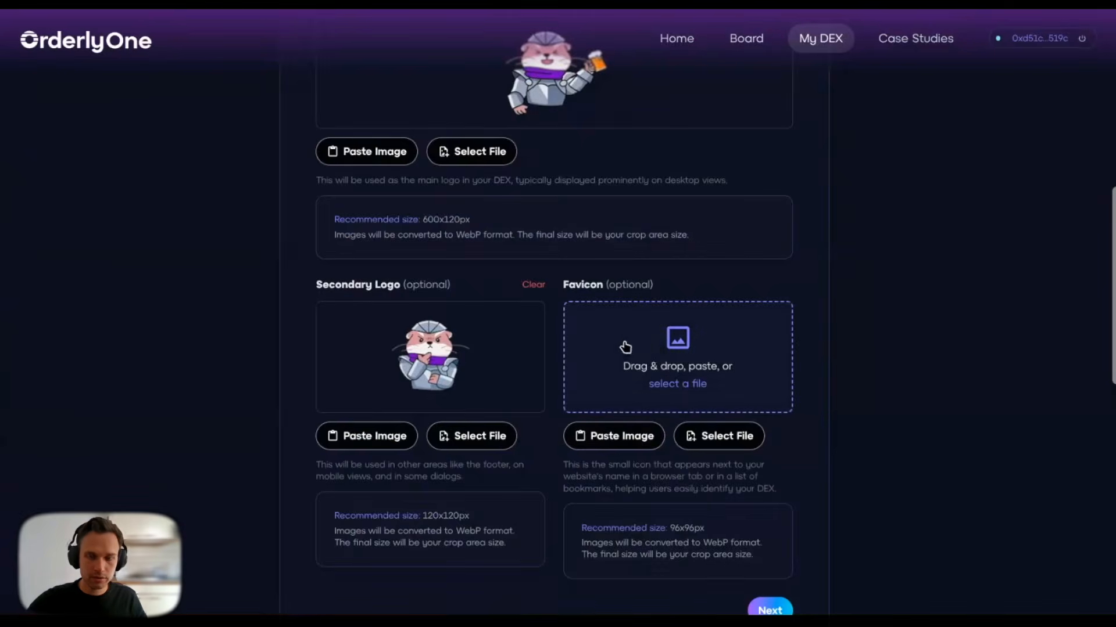
Step: Paste the same thinking otter sticker as the 96x96 favicon
{"action": "key", "text": "ctrl+v"}
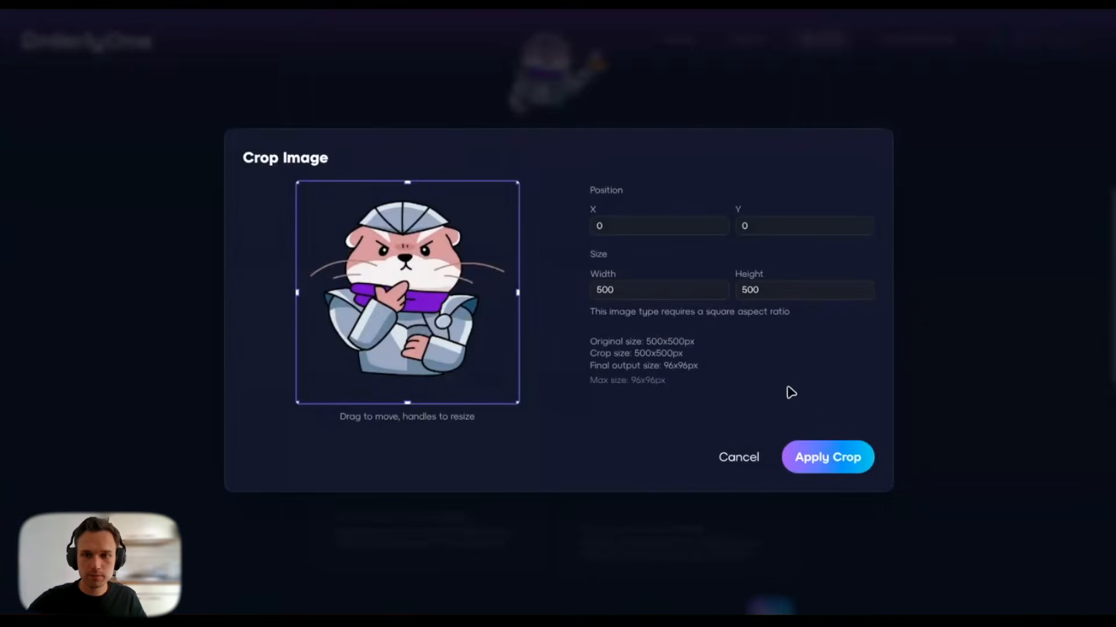
{"action": "left_click", "coordinate": [817, 457]}
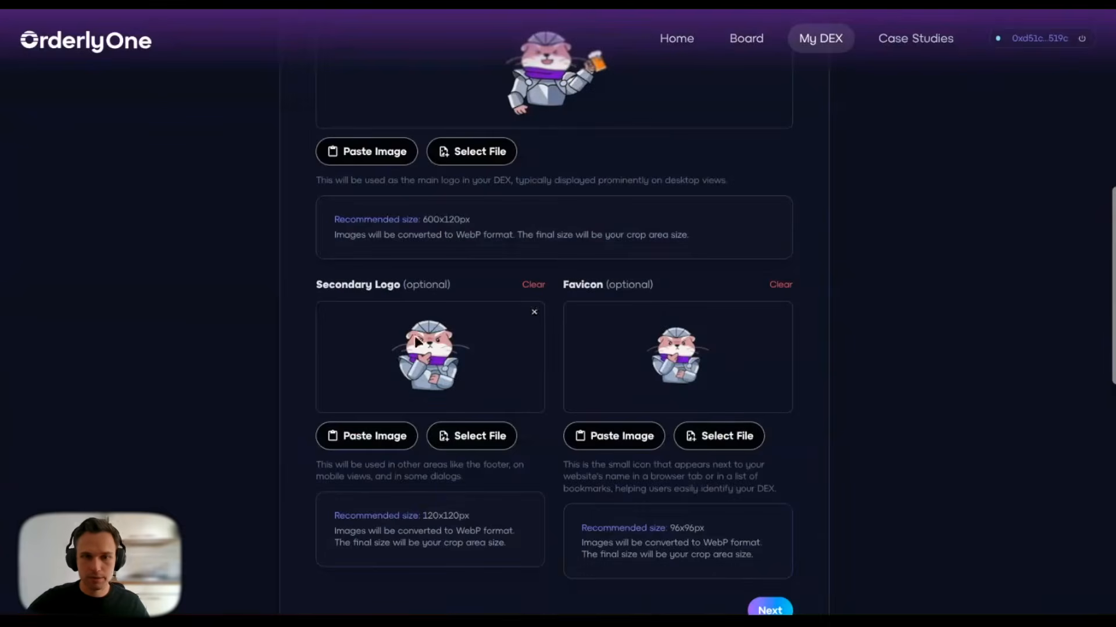
{"action": "scroll", "coordinate": [776, 256], "scroll_direction": "down", "scroll_amount": 5}
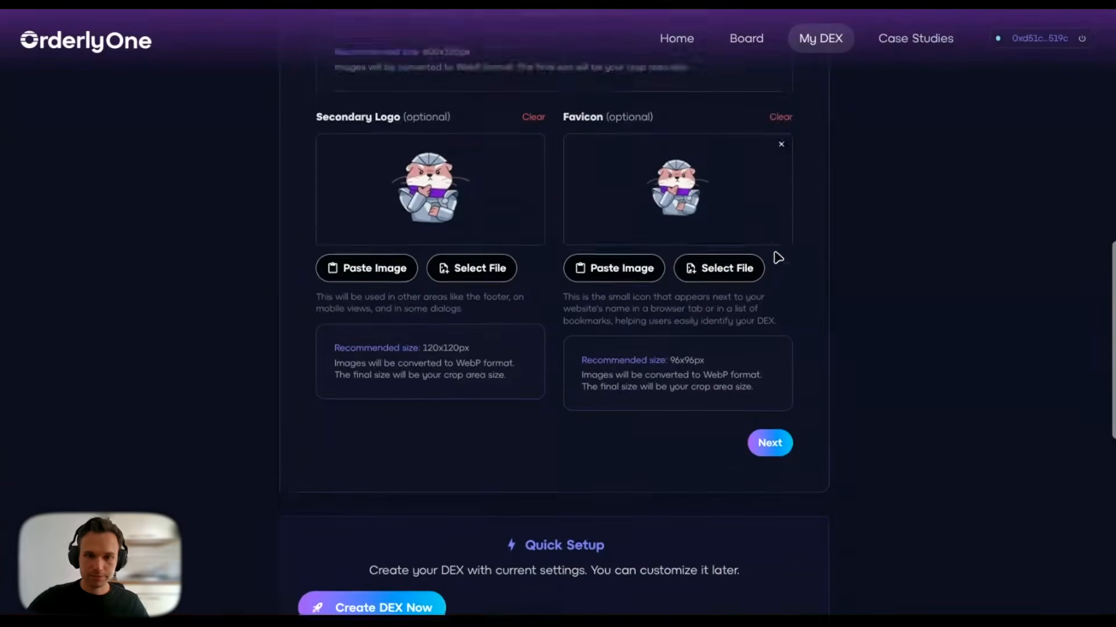
{"action": "left_click", "coordinate": [768, 363]}
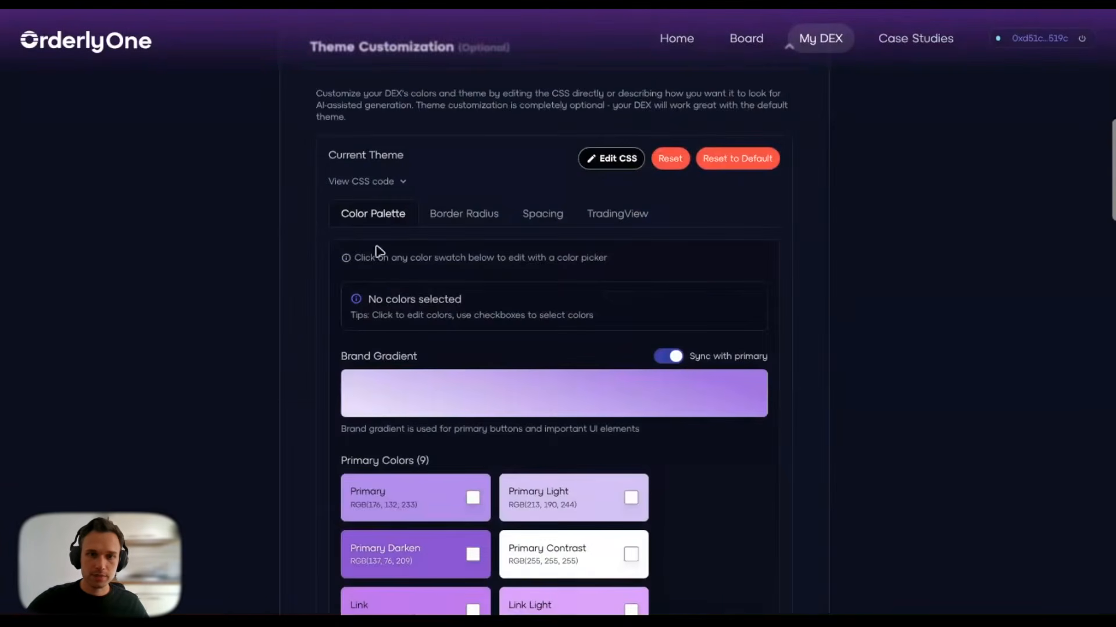
{"action": "scroll", "coordinate": [284, 221], "scroll_direction": "up", "scroll_amount": 4}
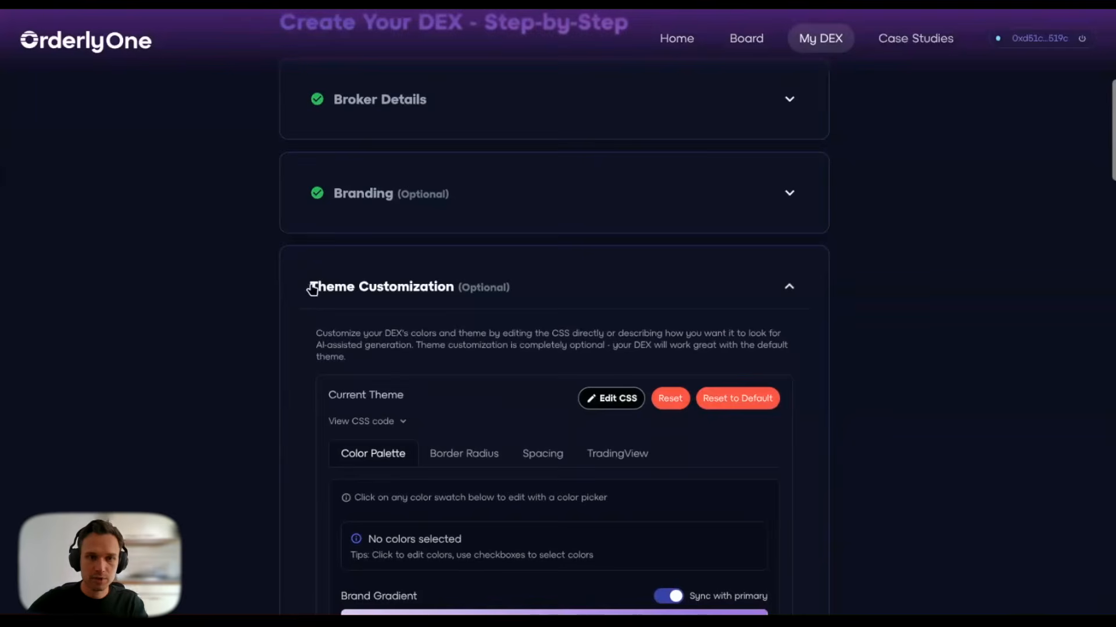
{"action": "scroll", "coordinate": [295, 453], "scroll_direction": "down", "scroll_amount": 4}
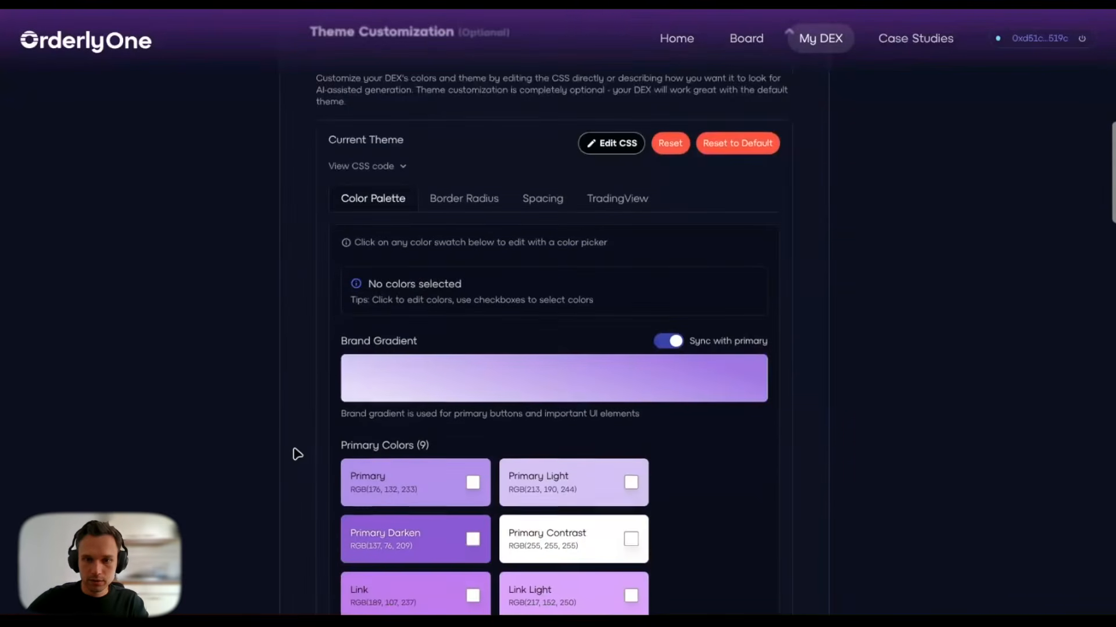
{"action": "scroll", "coordinate": [297, 454], "scroll_direction": "down", "scroll_amount": 2}
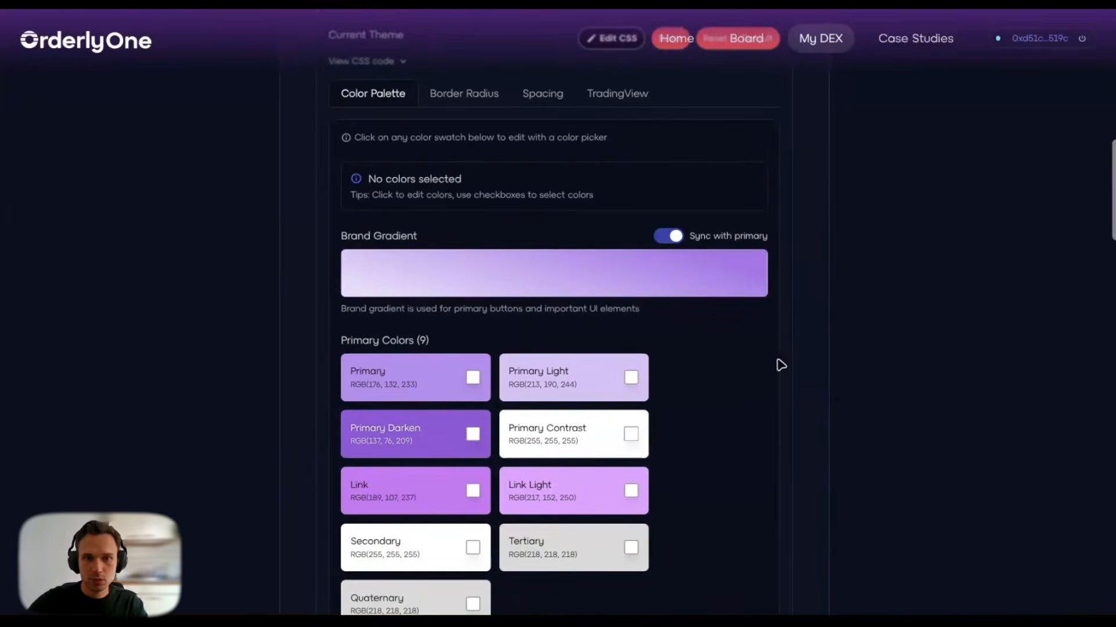
{"action": "scroll", "coordinate": [782, 310], "scroll_direction": "up", "scroll_amount": 2}
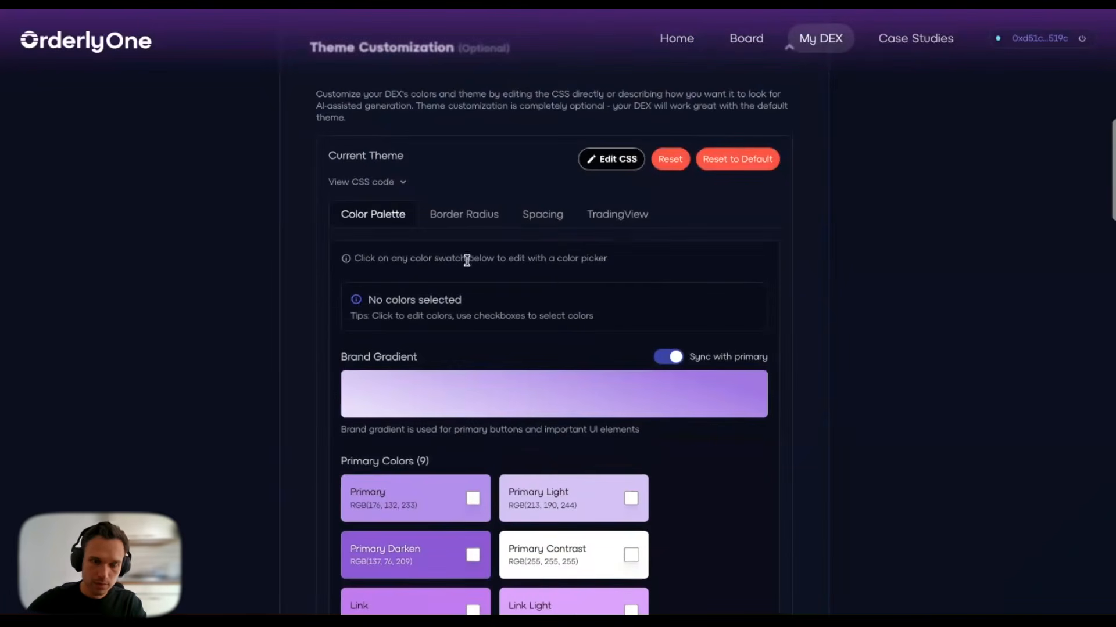
{"action": "scroll", "coordinate": [398, 461], "scroll_direction": "down", "scroll_amount": 4}
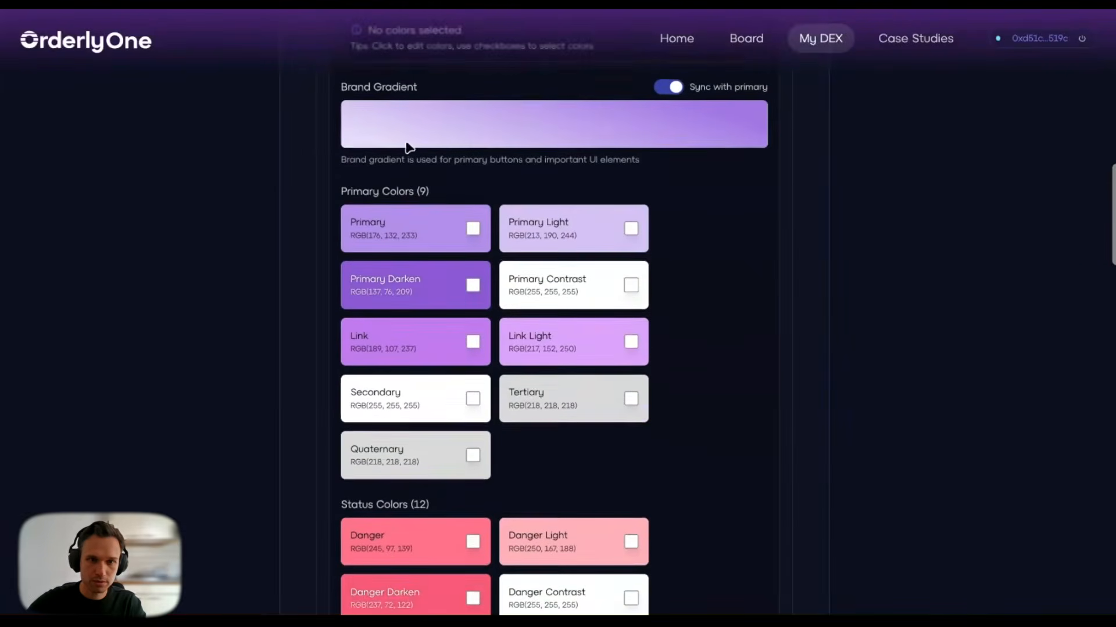
{"action": "scroll", "coordinate": [557, 344], "scroll_direction": "down", "scroll_amount": 2}
{"action": "scroll", "coordinate": [447, 328], "scroll_direction": "down", "scroll_amount": 8}
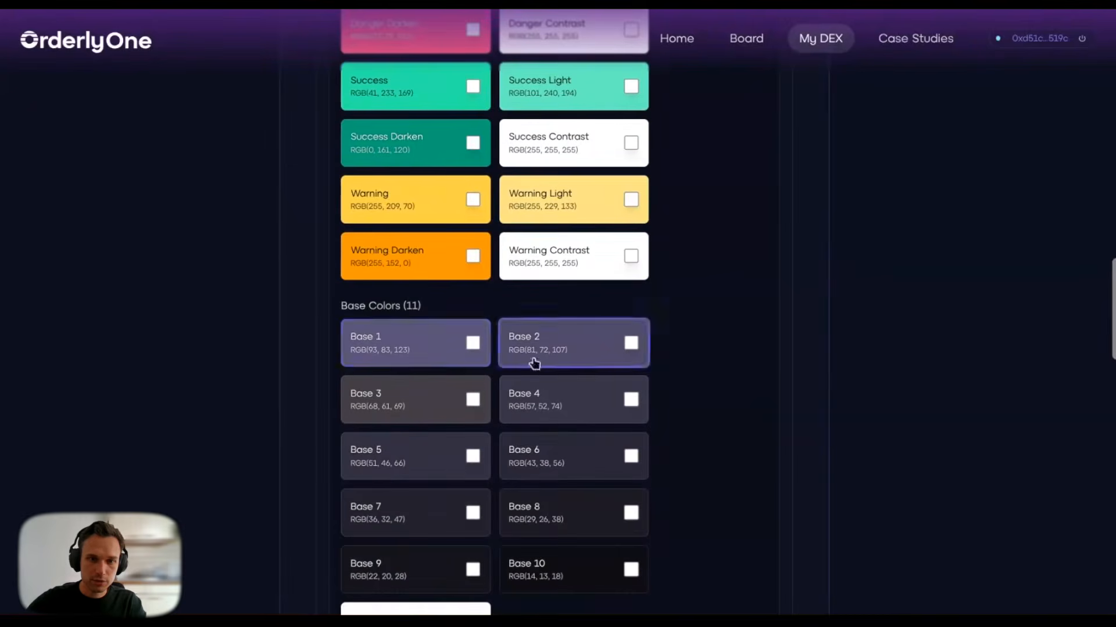
{"action": "scroll", "coordinate": [343, 386], "scroll_direction": "down", "scroll_amount": 6}
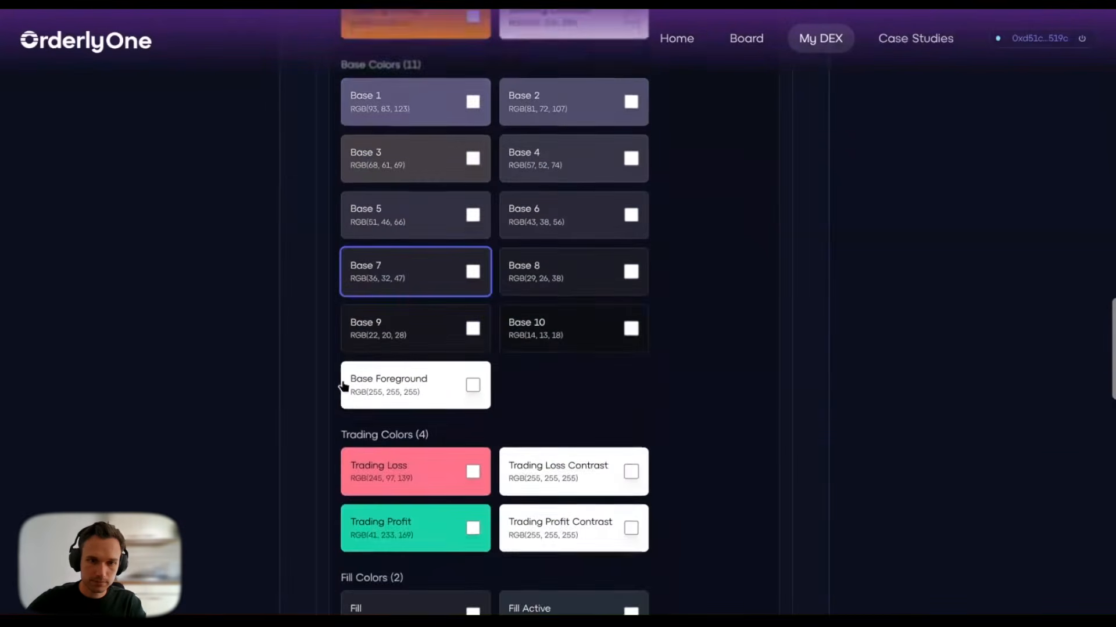
{"action": "scroll", "coordinate": [337, 379], "scroll_direction": "down", "scroll_amount": 4}
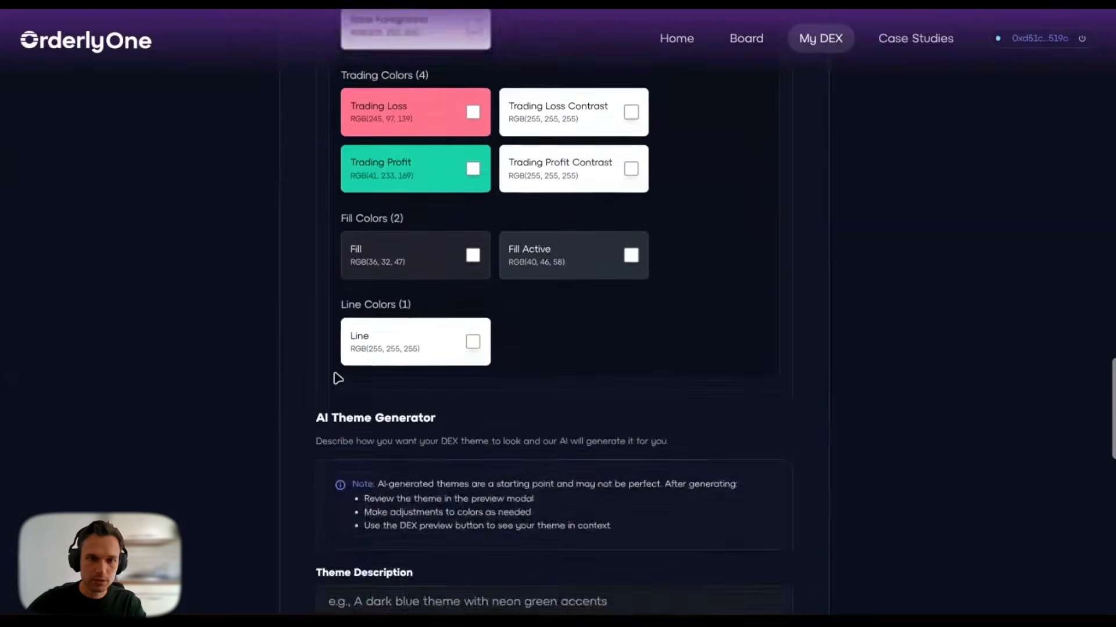
{"action": "scroll", "coordinate": [337, 379], "scroll_direction": "up", "scroll_amount": 9}
{"action": "scroll", "coordinate": [337, 379], "scroll_direction": "up", "scroll_amount": 12}
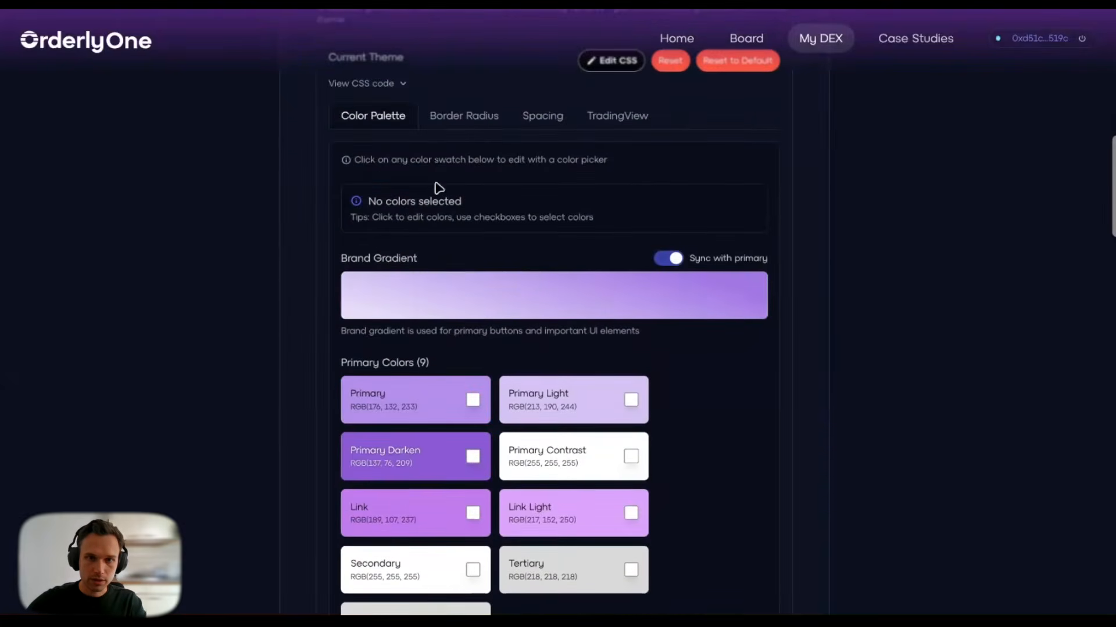
{"action": "left_click", "coordinate": [453, 123]}
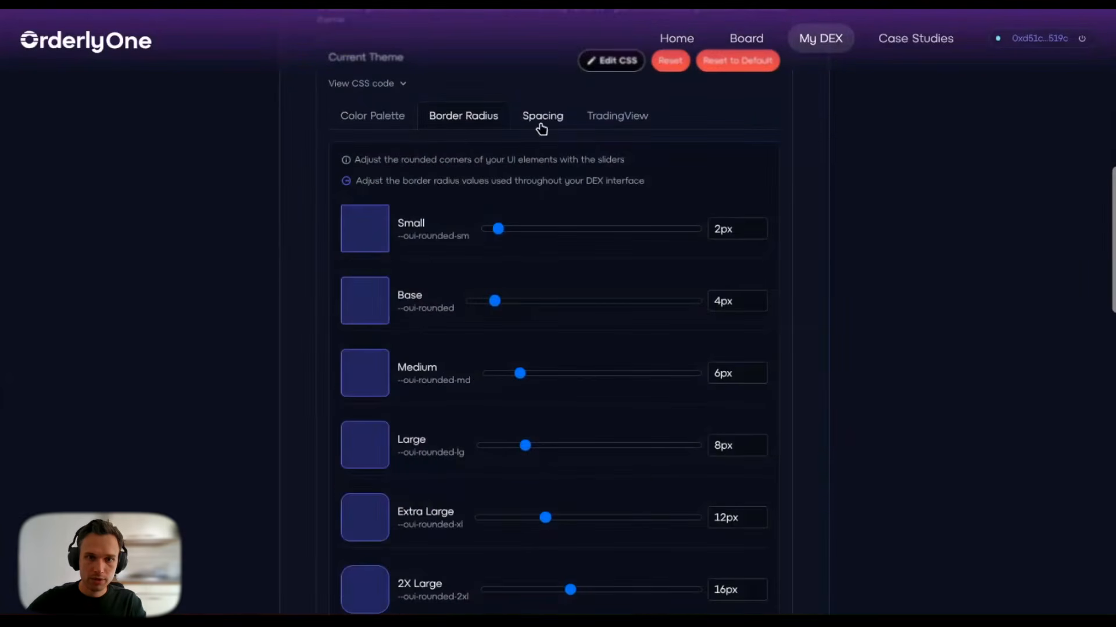
{"action": "left_click", "coordinate": [531, 120]}
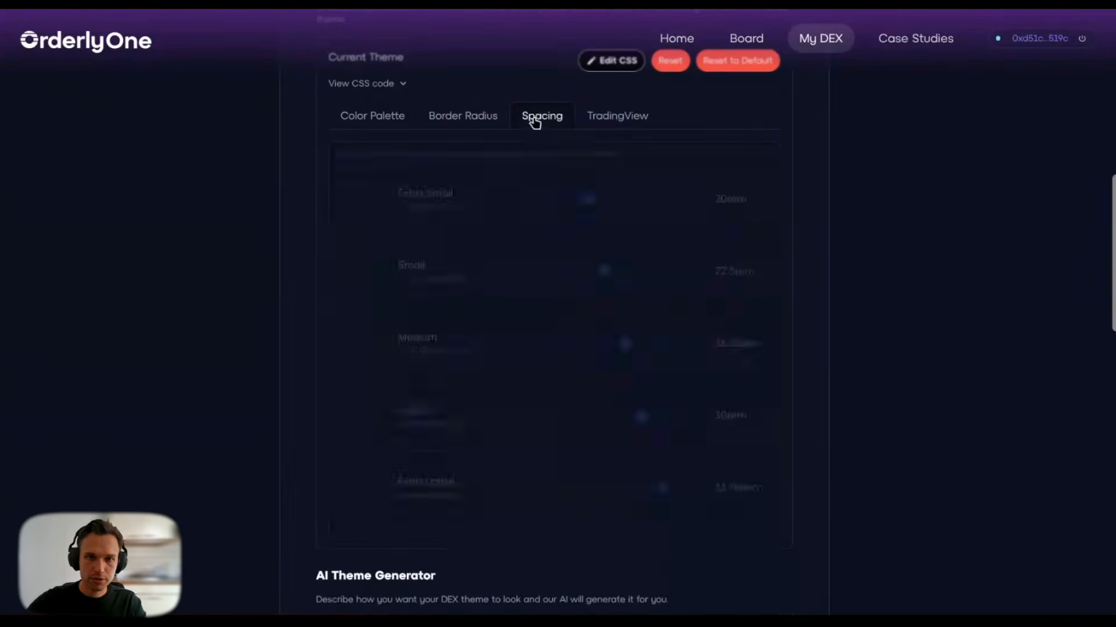
{"action": "left_click", "coordinate": [602, 120]}
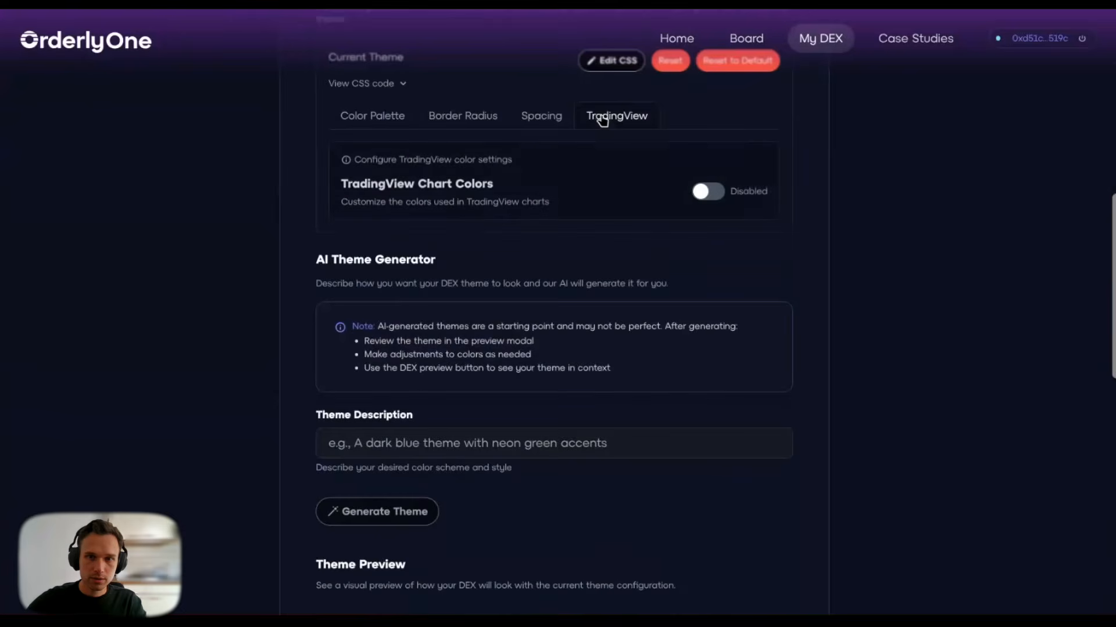
{"action": "left_click", "coordinate": [389, 116]}
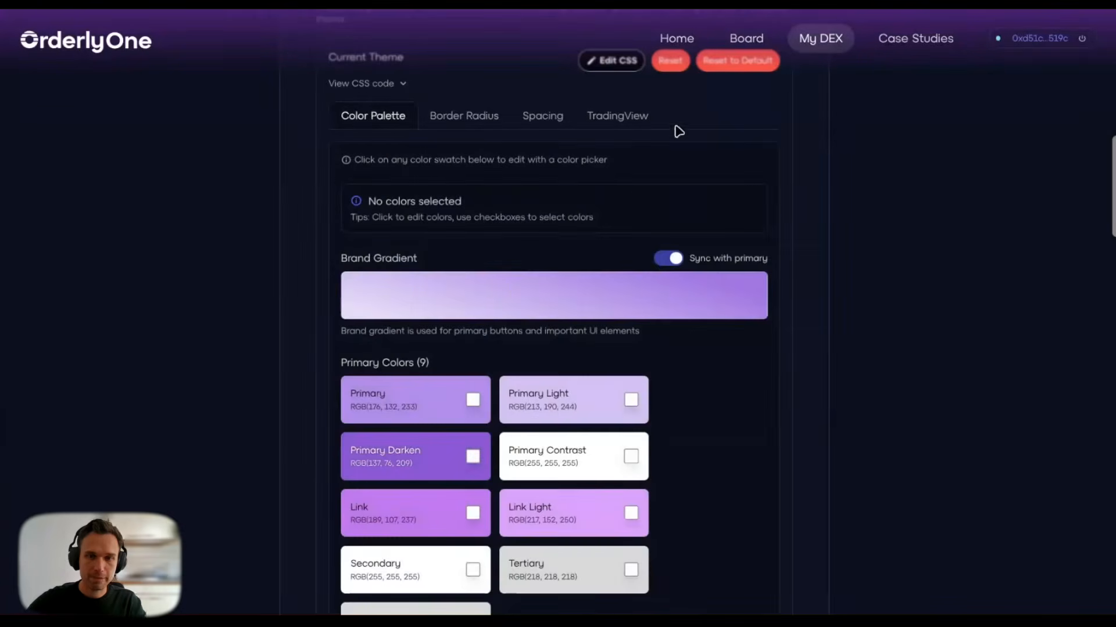
{"action": "scroll", "coordinate": [837, 223], "scroll_direction": "down", "scroll_amount": 5}
{"action": "scroll", "coordinate": [837, 223], "scroll_direction": "down", "scroll_amount": 4}
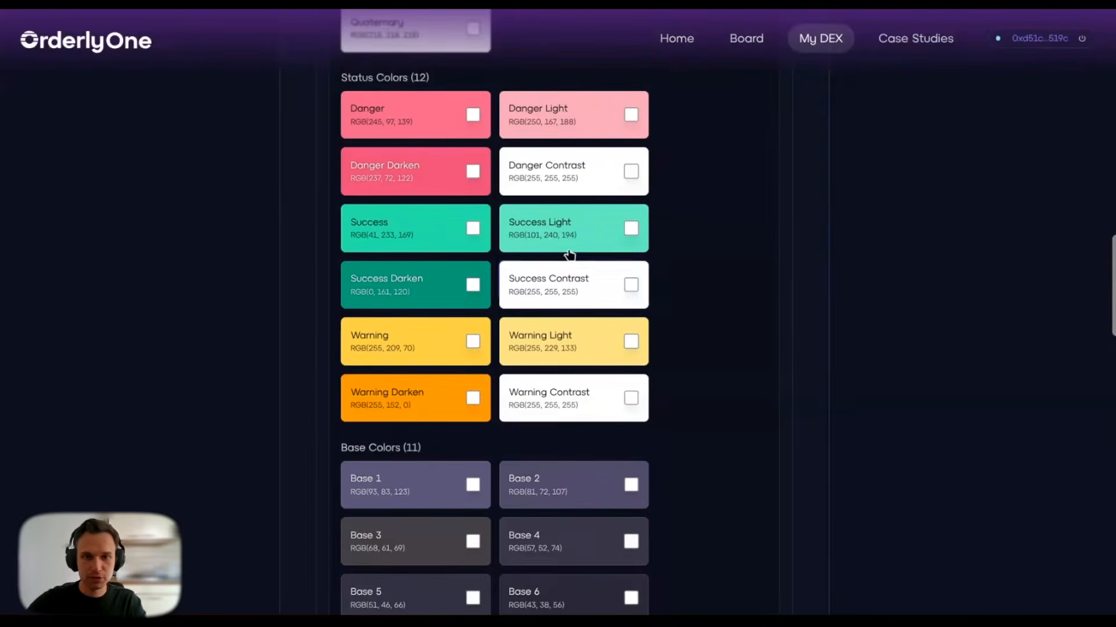
{"action": "scroll", "coordinate": [769, 249], "scroll_direction": "up", "scroll_amount": 7}
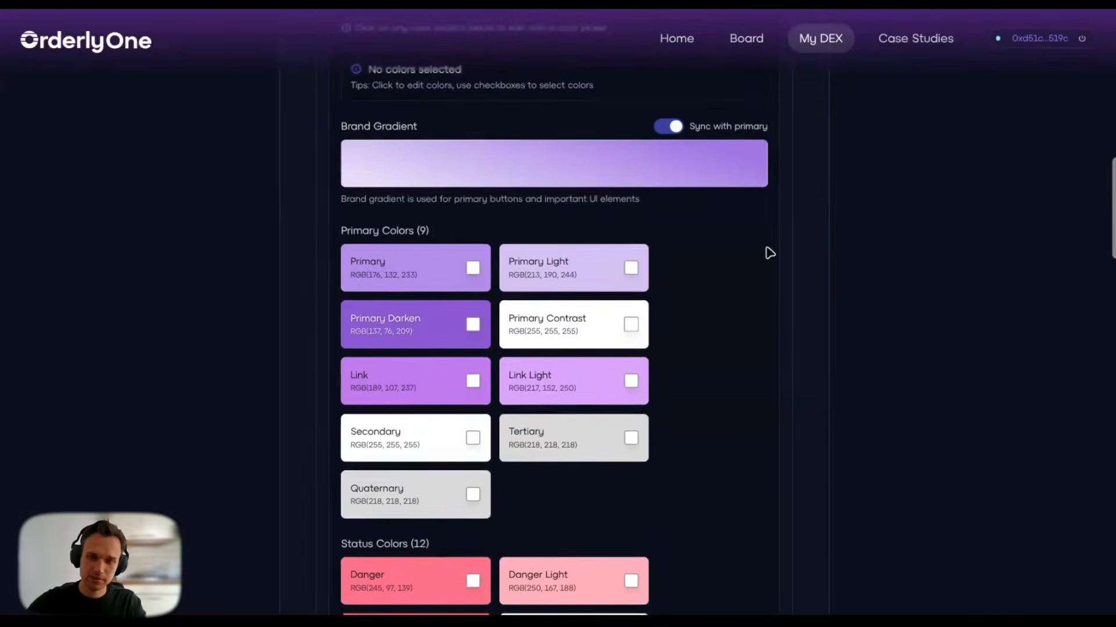
{"action": "scroll", "coordinate": [769, 253], "scroll_direction": "down", "scroll_amount": 20}
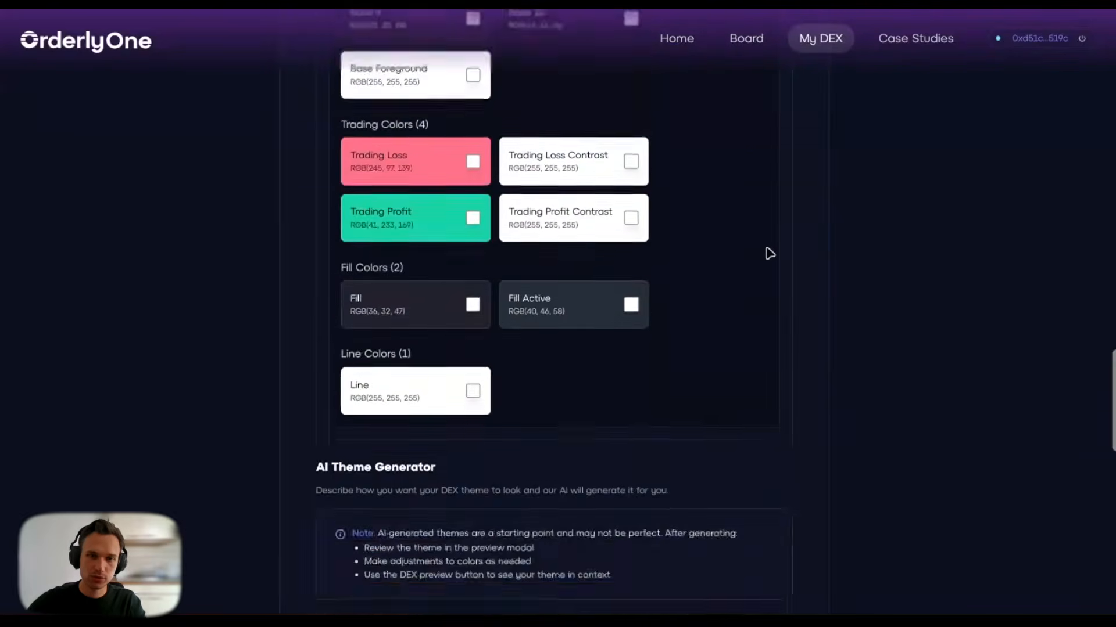
{"action": "scroll", "coordinate": [769, 253], "scroll_direction": "down", "scroll_amount": 2}
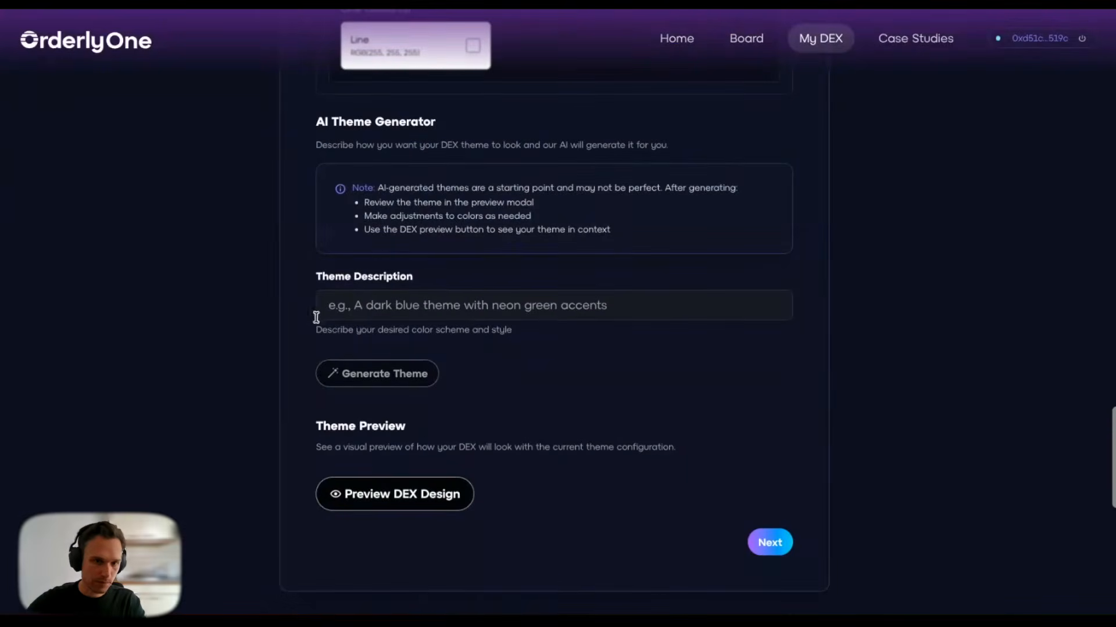
Step: Fill in the saved dark-mode, grid-overlay, deep-black and neon-mint theme description and generate a theme
{"action": "left_click", "coordinate": [345, 309]}
{"action": "left_click", "coordinate": [416, 364]}
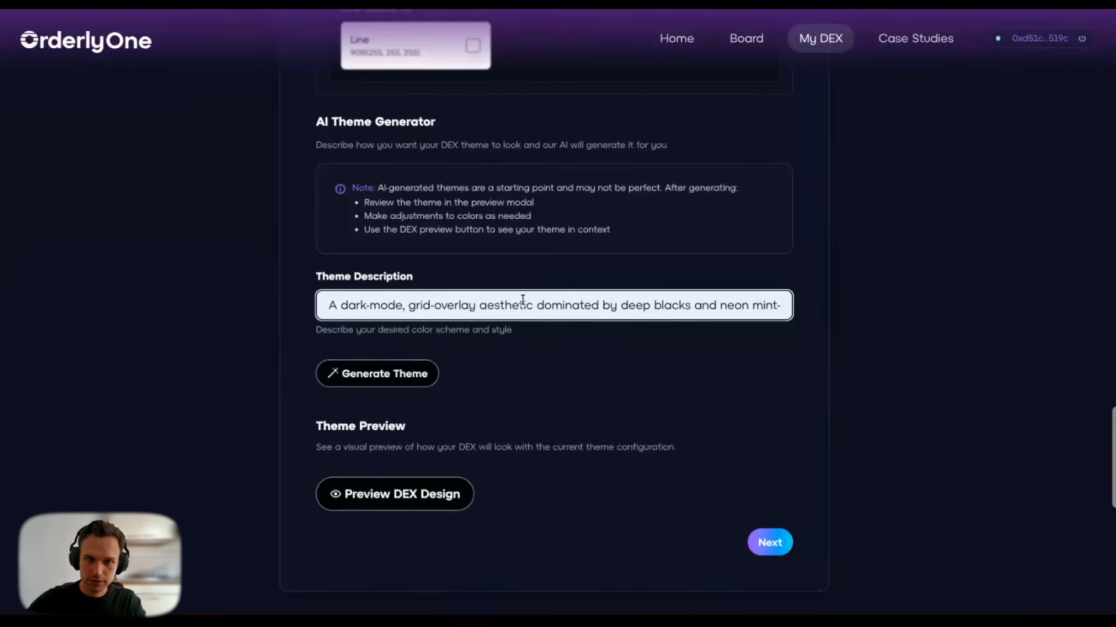
{"action": "left_click_drag", "start_coordinate": [635, 307], "coordinate": [789, 314]}
{"action": "key", "text": "Right"}
{"action": "left_click", "coordinate": [685, 345]}
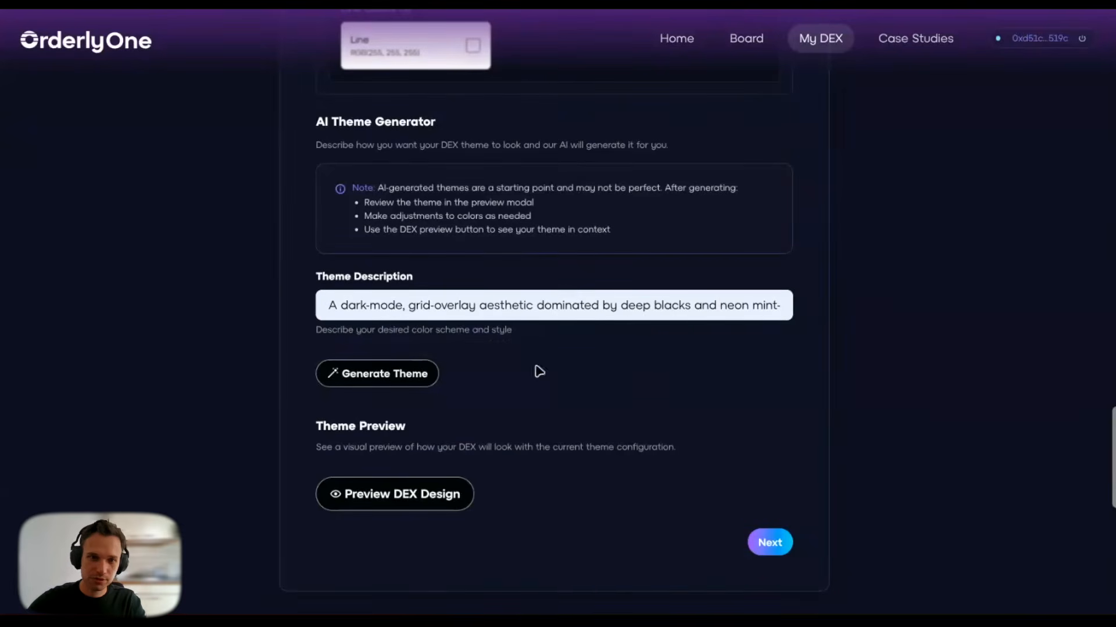
{"action": "left_click", "coordinate": [351, 381]}
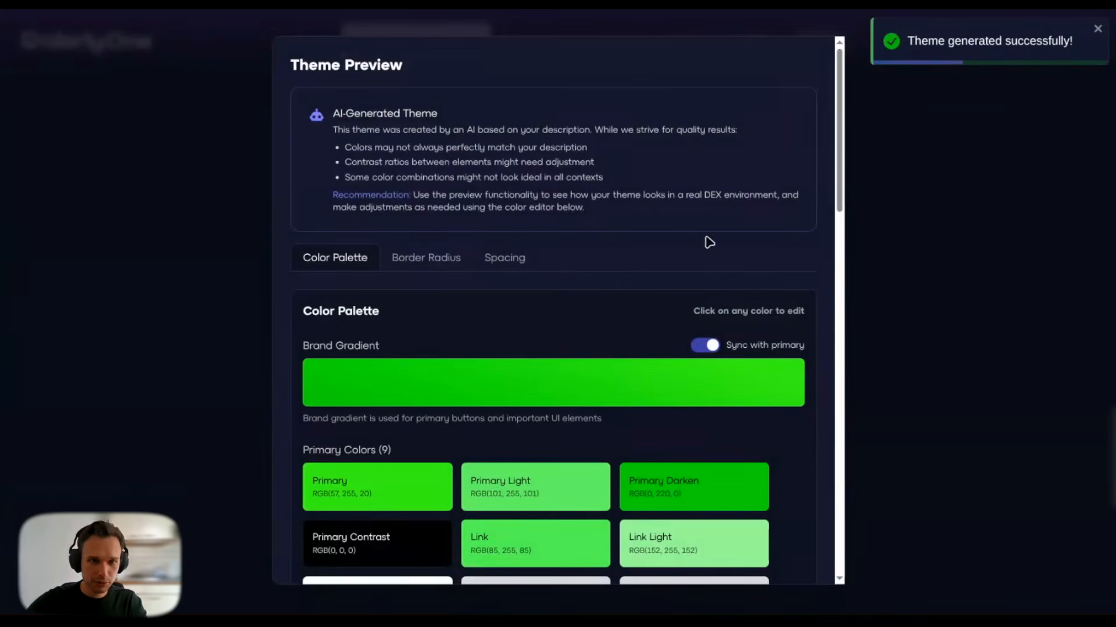
Step: Soften the Primary colour to a paler mint green, RGB(127, 234, 108)
{"action": "scroll", "coordinate": [656, 260], "scroll_direction": "down", "scroll_amount": 4}
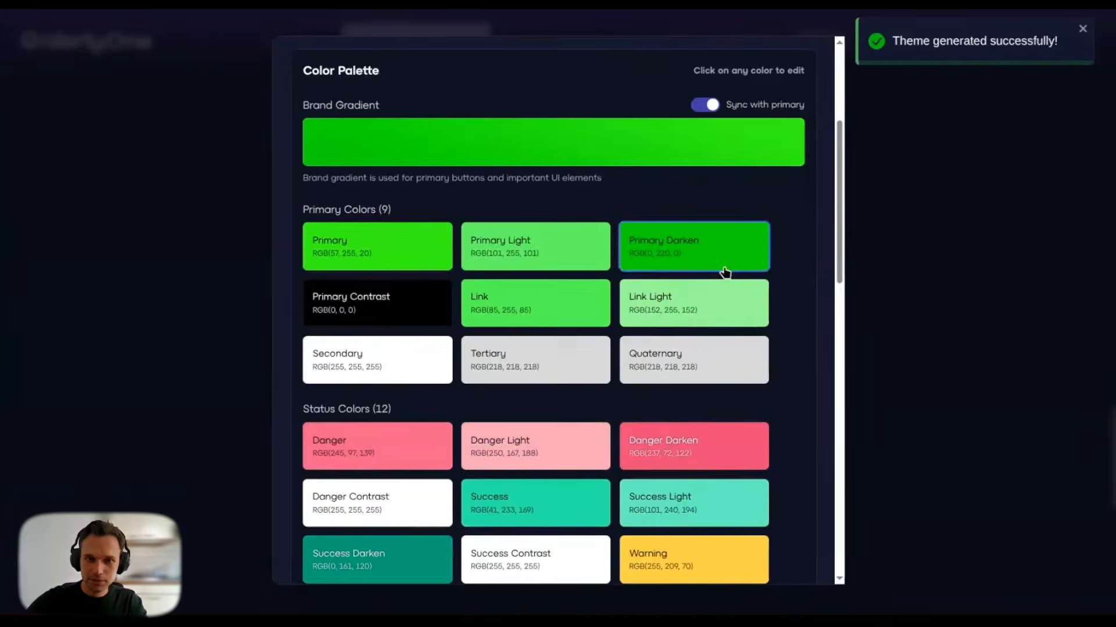
{"action": "scroll", "coordinate": [737, 318], "scroll_direction": "down", "scroll_amount": 4}
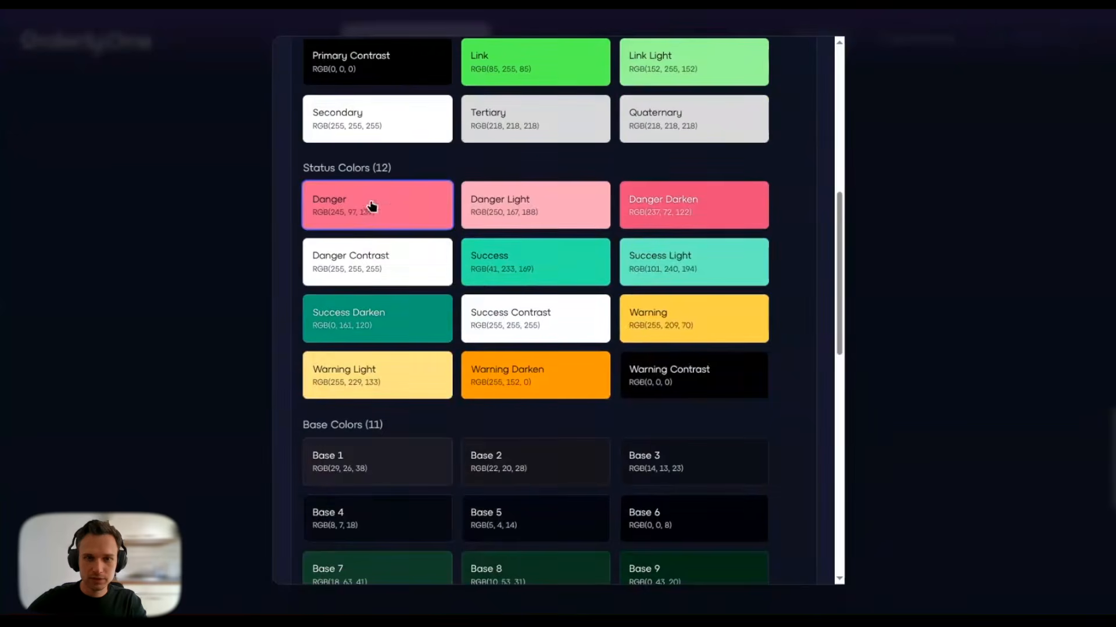
{"action": "scroll", "coordinate": [371, 206], "scroll_direction": "up", "scroll_amount": 4}
{"action": "left_click", "coordinate": [413, 265]}
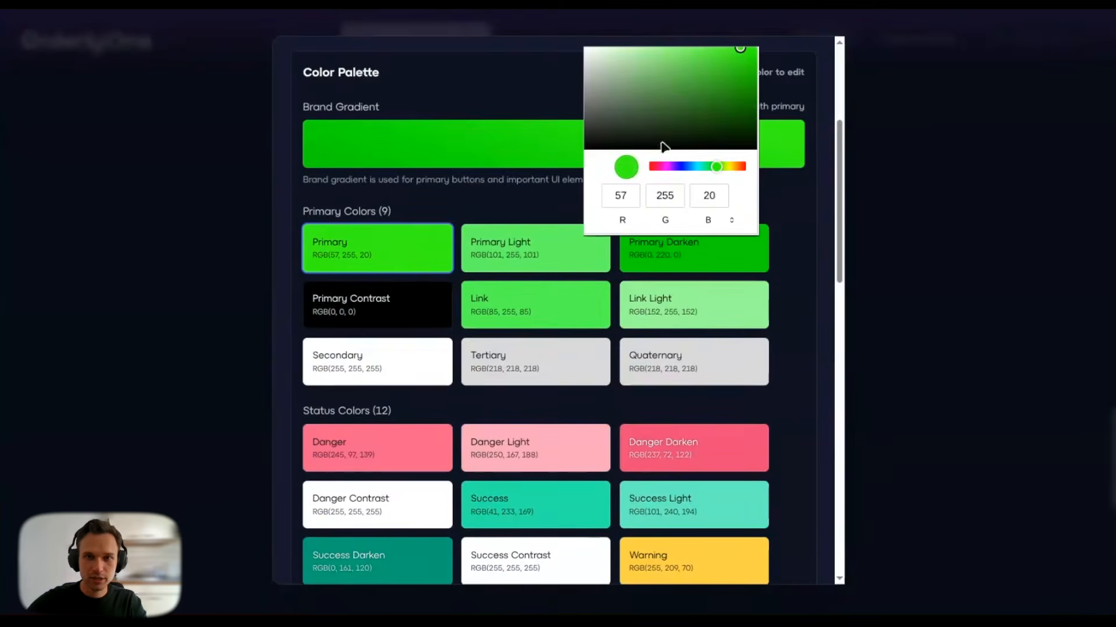
{"action": "left_click_drag", "start_coordinate": [676, 105], "coordinate": [635, 68]}
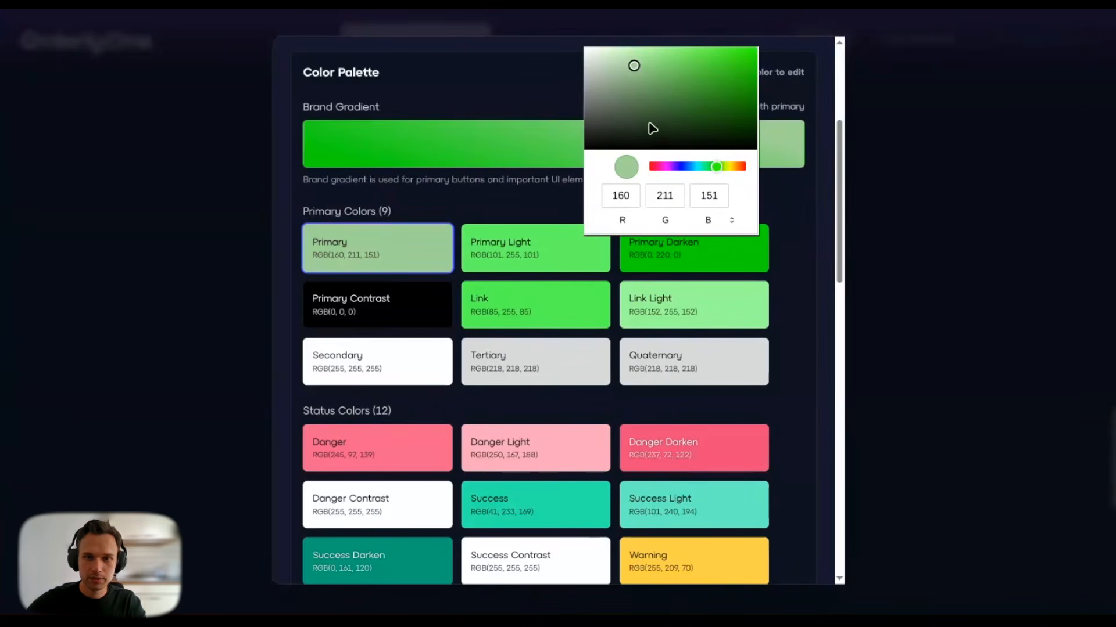
{"action": "left_click_drag", "start_coordinate": [681, 93], "coordinate": [677, 54]}
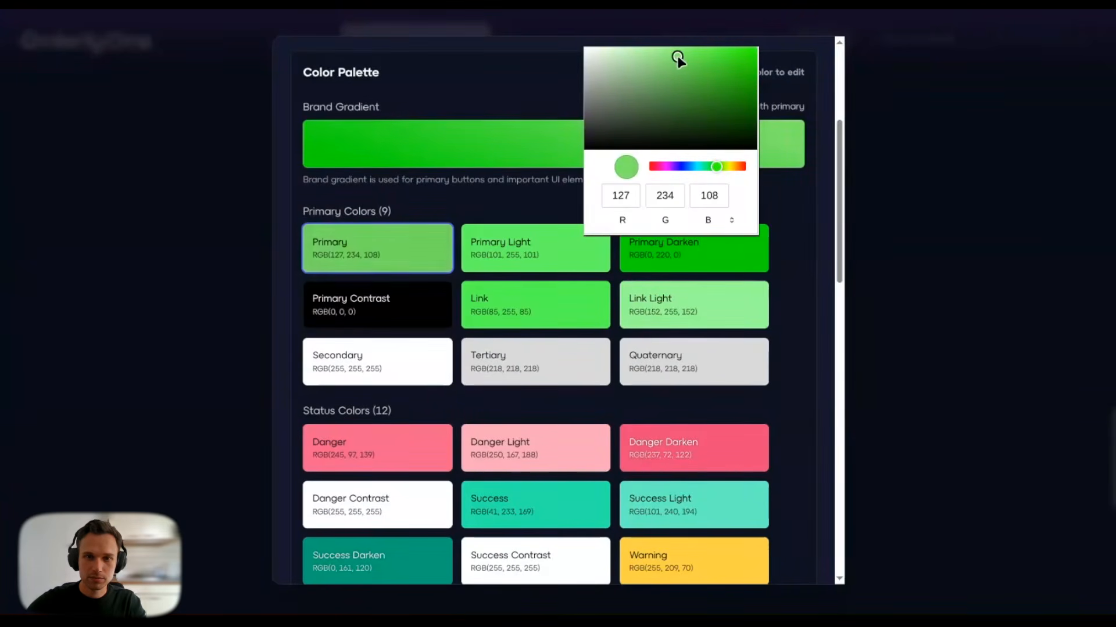
{"action": "left_click", "coordinate": [672, 102]}
Step: Change Primary Light to a softer pale green, RGB(167, 230, 167)
{"action": "left_click", "coordinate": [553, 242]}
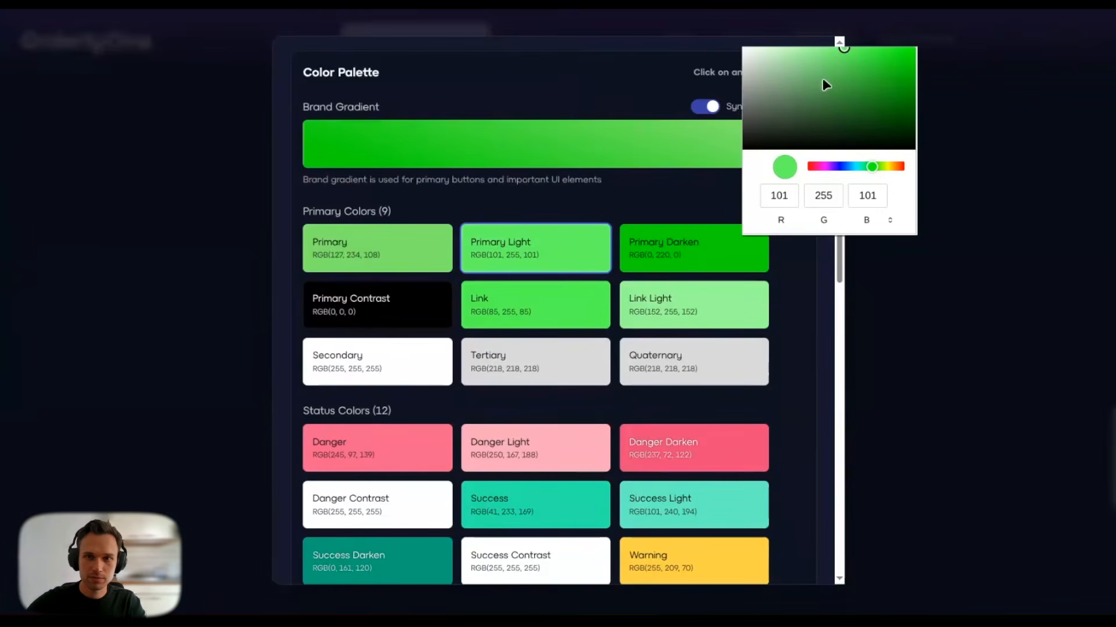
{"action": "left_click_drag", "start_coordinate": [822, 78], "coordinate": [792, 60]}
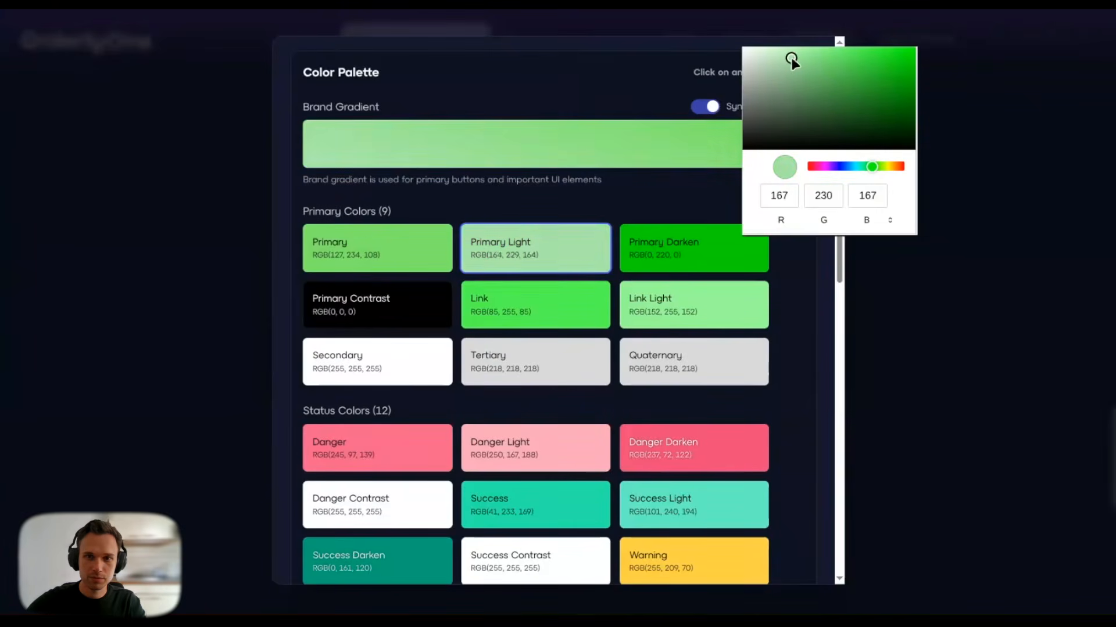
{"action": "left_click", "coordinate": [795, 265]}
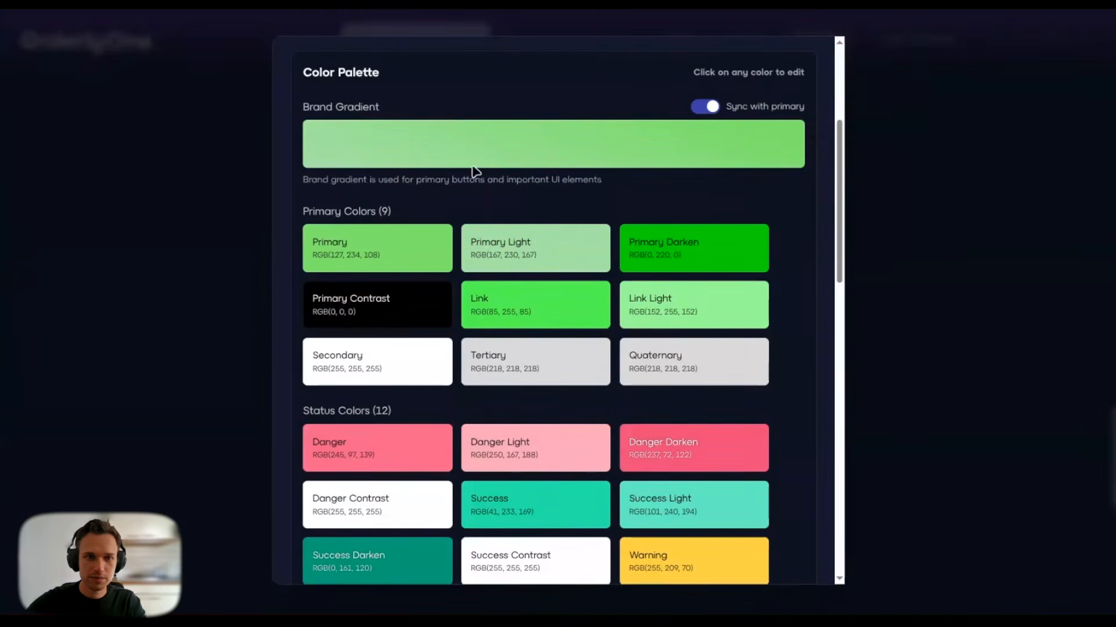
Step: Apply the adjusted green theme to the DEX
{"action": "scroll", "coordinate": [804, 274], "scroll_direction": "down", "scroll_amount": 2}
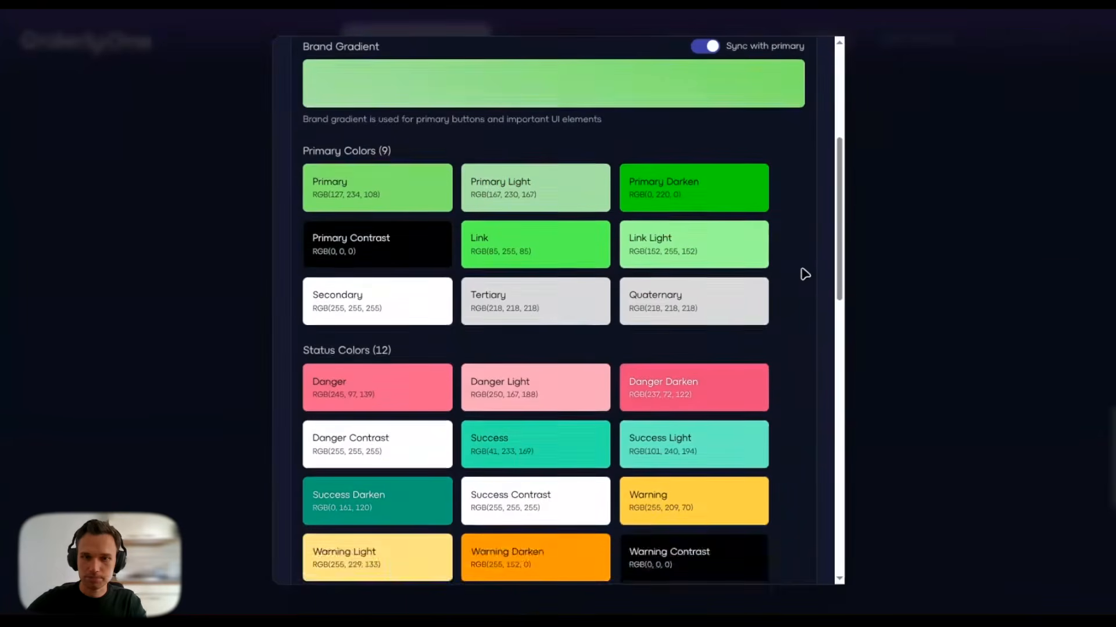
{"action": "scroll", "coordinate": [523, 233], "scroll_direction": "up", "scroll_amount": 4}
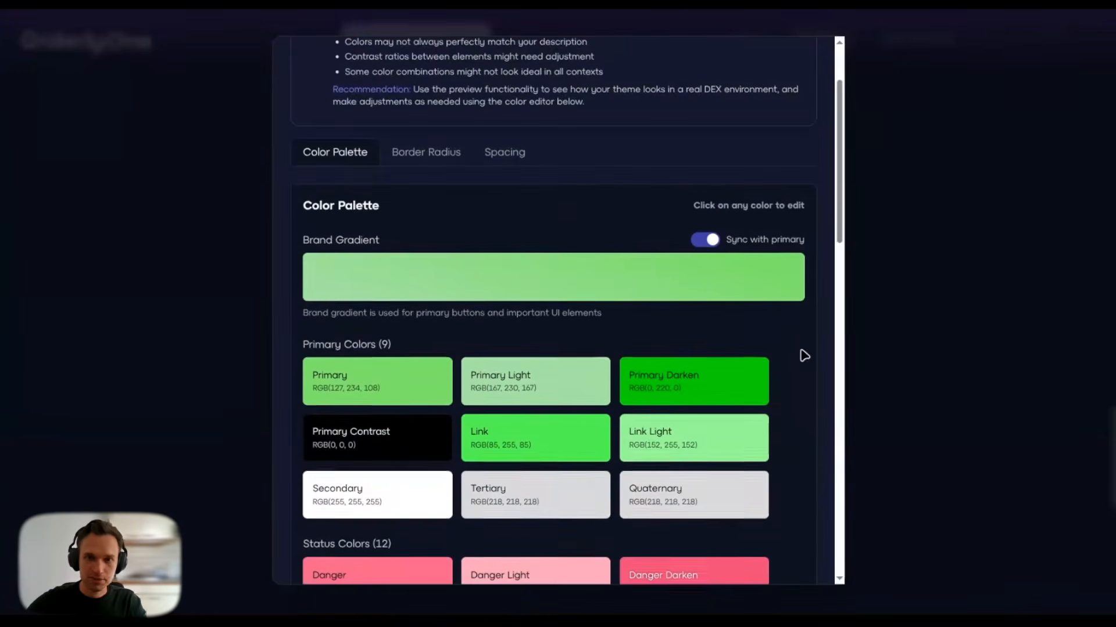
{"action": "scroll", "coordinate": [802, 351], "scroll_direction": "down", "scroll_amount": 2}
{"action": "scroll", "coordinate": [792, 376], "scroll_direction": "down", "scroll_amount": 5}
{"action": "scroll", "coordinate": [792, 376], "scroll_direction": "down", "scroll_amount": 5}
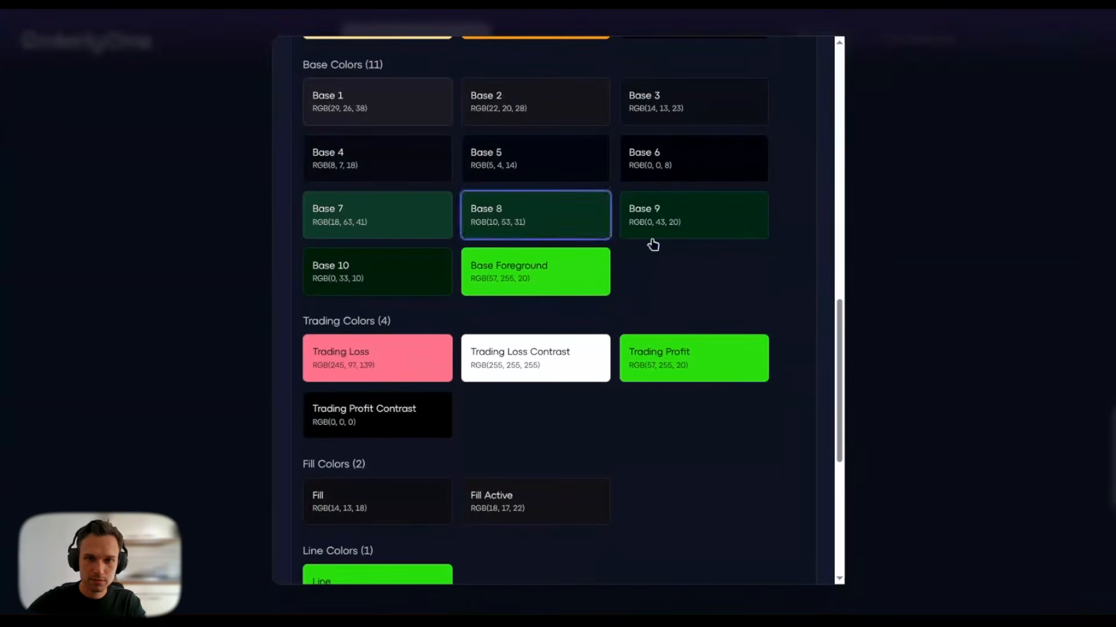
{"action": "scroll", "coordinate": [661, 330], "scroll_direction": "down", "scroll_amount": 6}
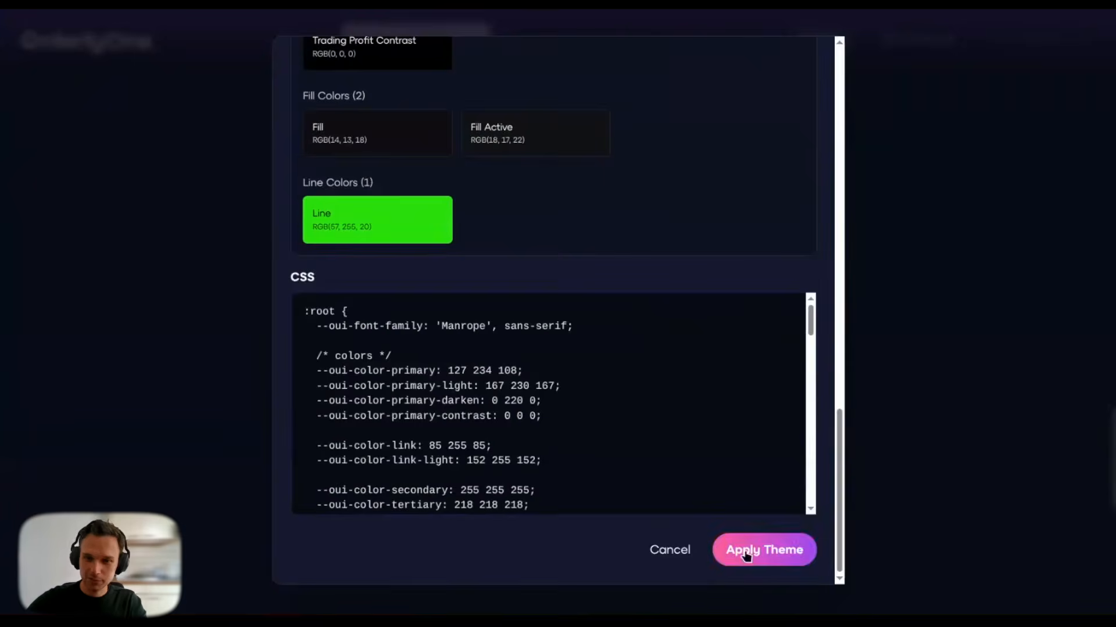
{"action": "left_click", "coordinate": [739, 557]}
{"action": "scroll", "coordinate": [515, 386], "scroll_direction": "up", "scroll_amount": 20}
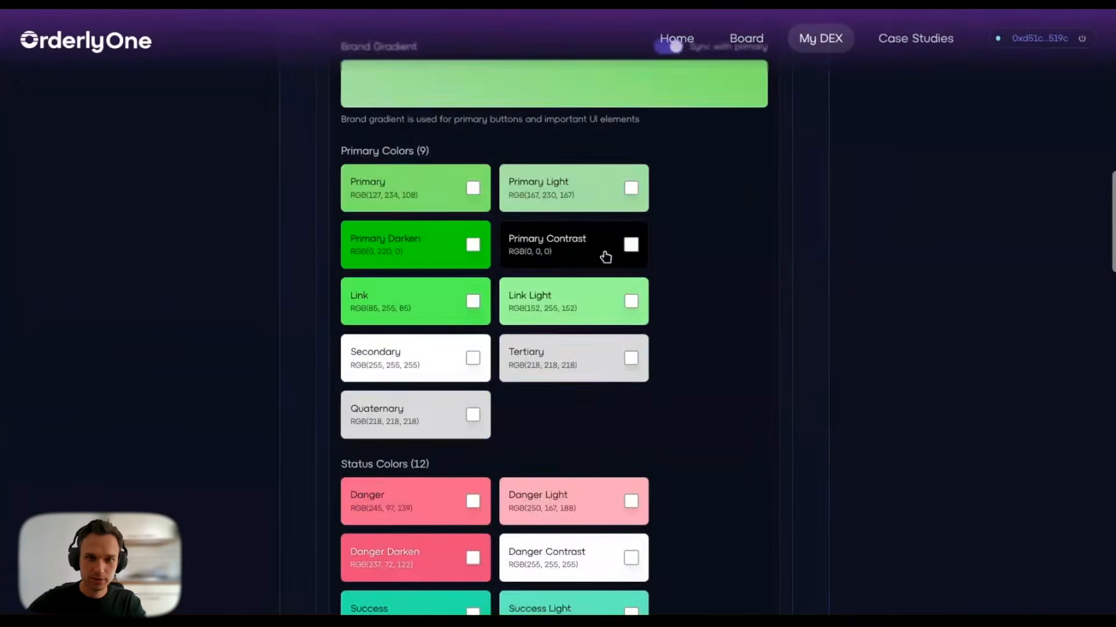
{"action": "scroll", "coordinate": [496, 279], "scroll_direction": "up", "scroll_amount": 4}
{"action": "scroll", "coordinate": [668, 258], "scroll_direction": "down", "scroll_amount": 7}
{"action": "scroll", "coordinate": [678, 262], "scroll_direction": "down", "scroll_amount": 15}
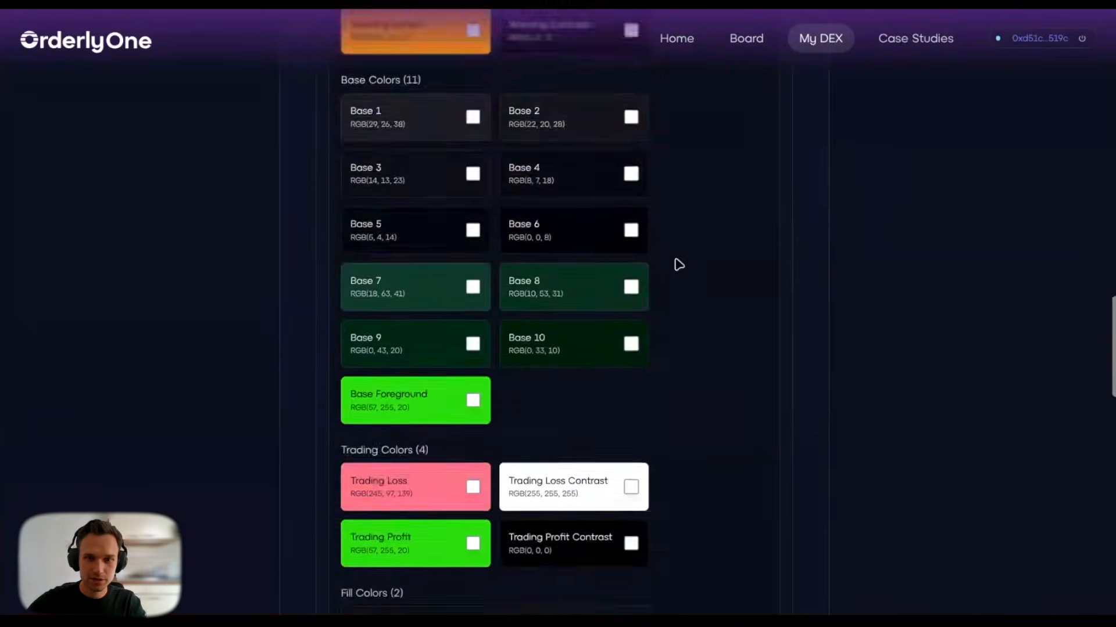
{"action": "scroll", "coordinate": [592, 282], "scroll_direction": "down", "scroll_amount": 6}
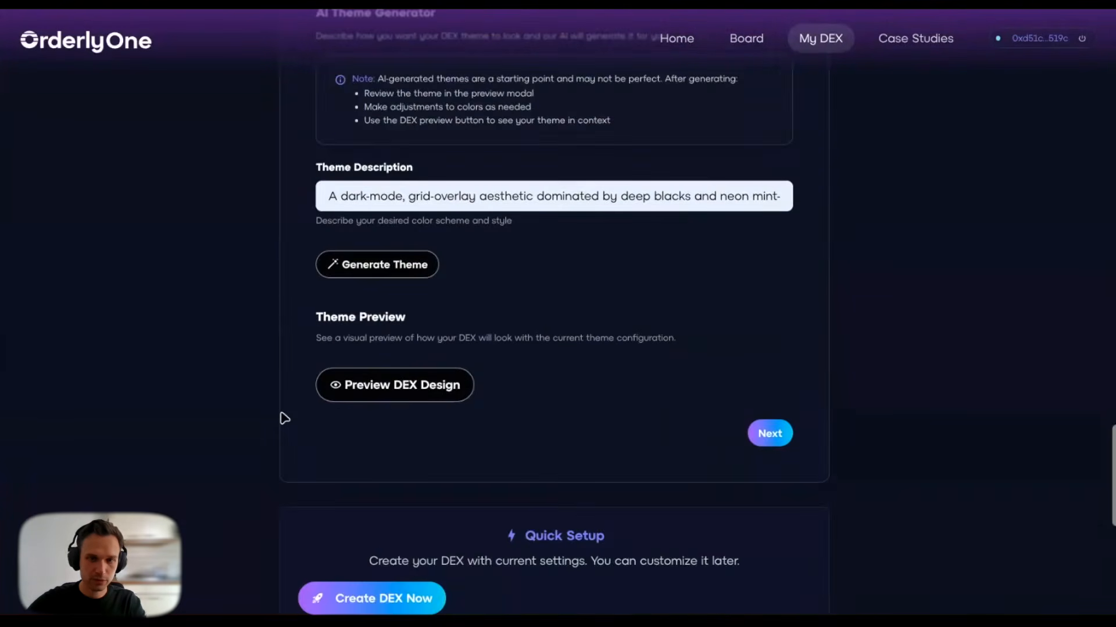
Step: Preview the green-themed trading page, scroll across to the order panel, then hide the preview
{"action": "left_click", "coordinate": [370, 397]}
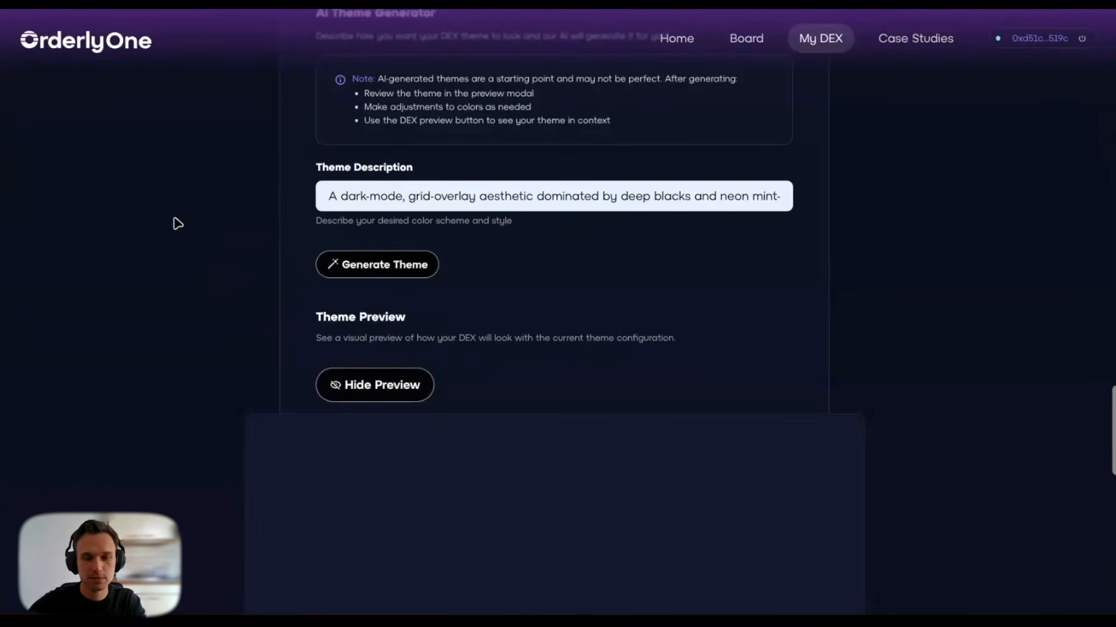
{"action": "scroll", "coordinate": [178, 224], "scroll_direction": "down", "scroll_amount": 4}
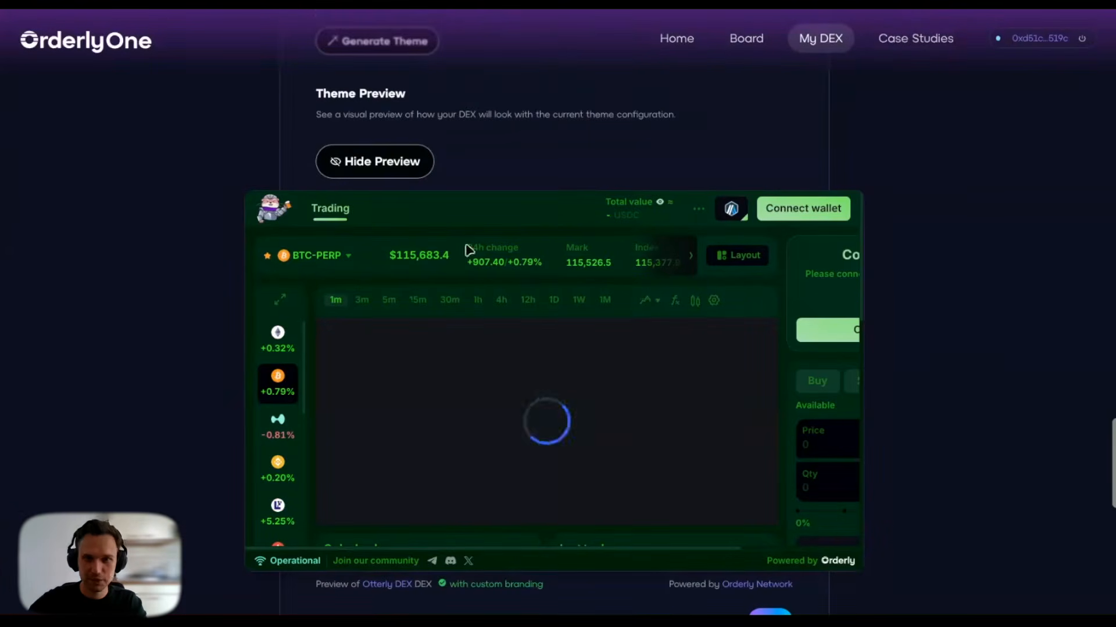
{"action": "scroll", "coordinate": [824, 374], "scroll_direction": "down", "scroll_amount": 5}
{"action": "scroll", "coordinate": [828, 382], "scroll_direction": "down", "scroll_amount": 3}
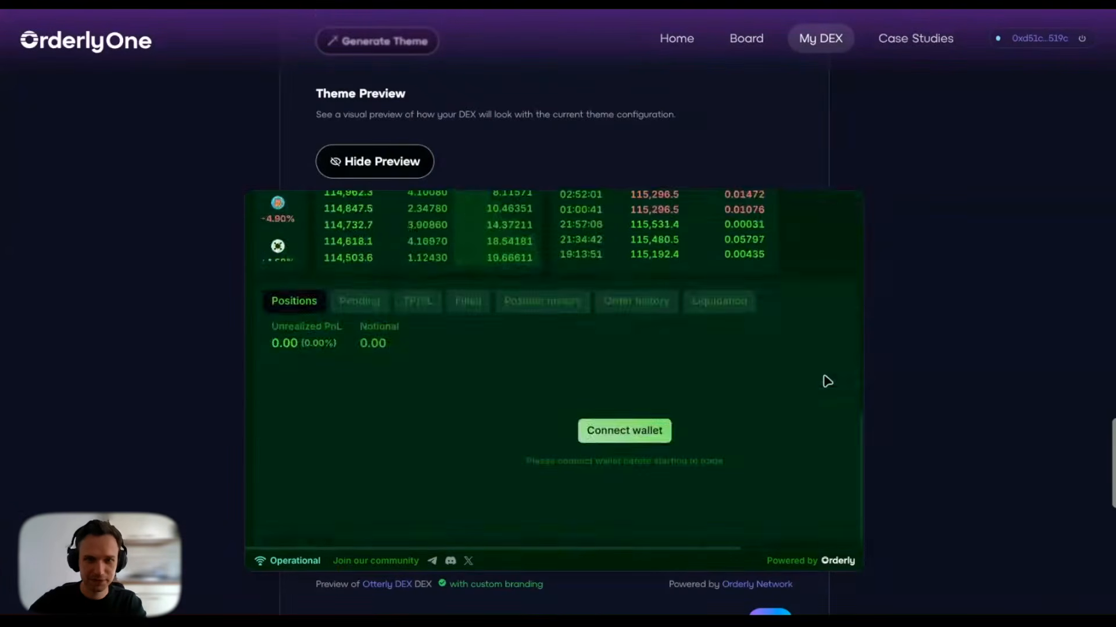
{"action": "scroll", "coordinate": [825, 395], "scroll_direction": "up", "scroll_amount": 10}
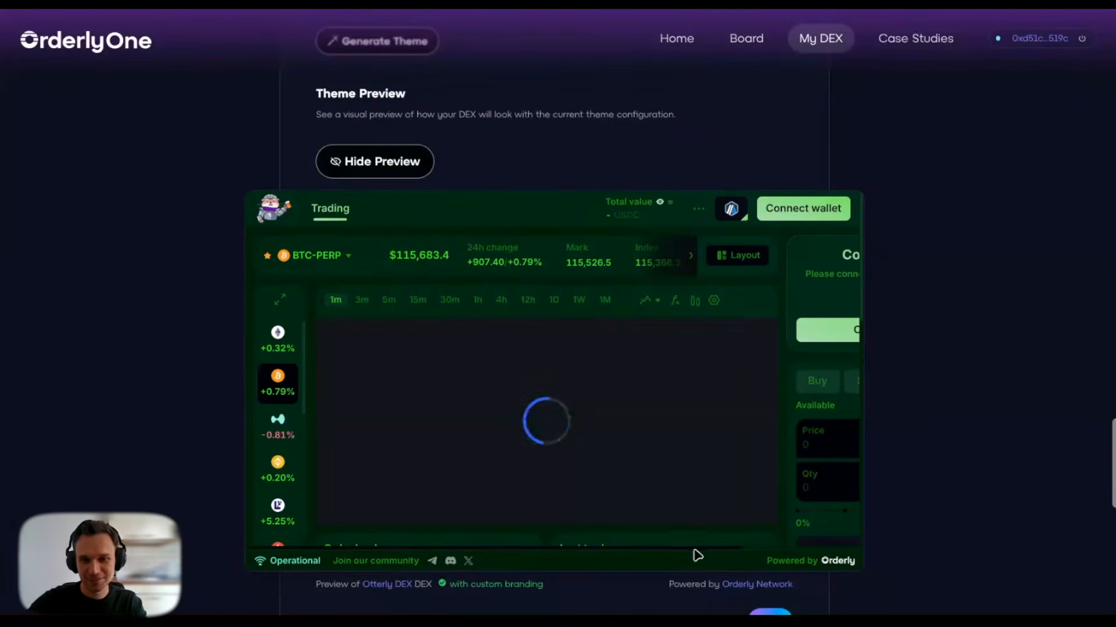
{"action": "left_click_drag", "start_coordinate": [699, 548], "coordinate": [820, 542]}
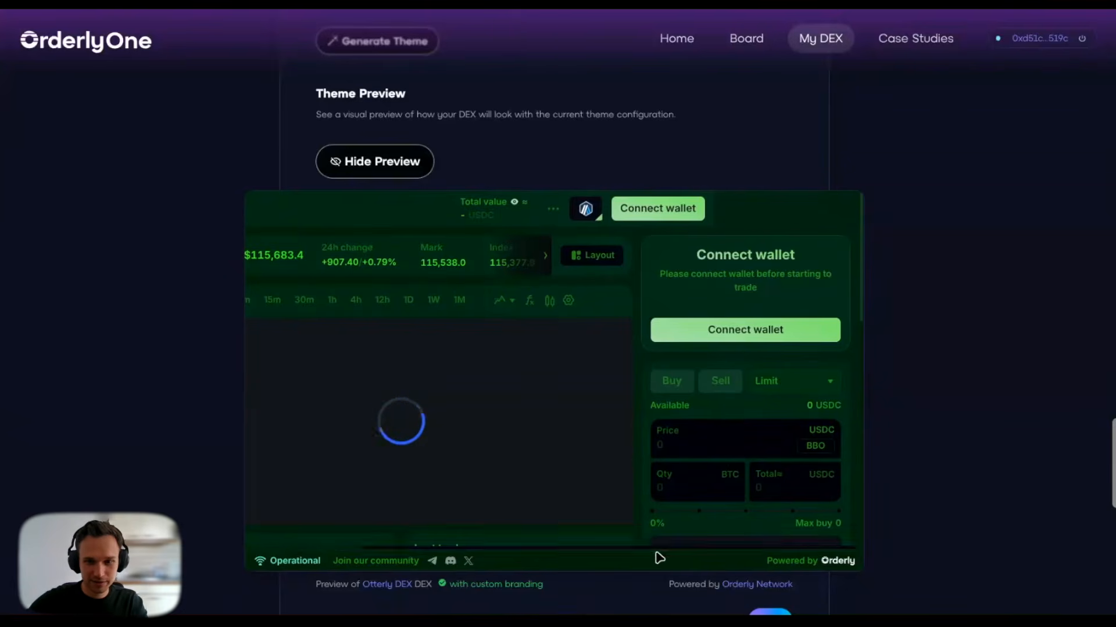
{"action": "left_click_drag", "start_coordinate": [647, 552], "coordinate": [344, 538]}
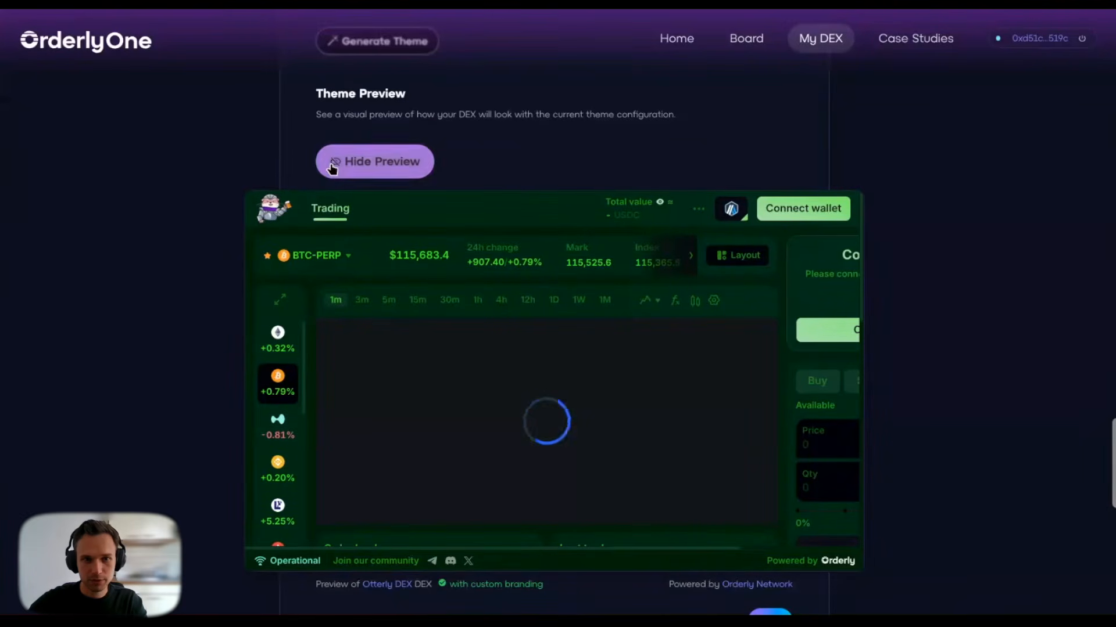
{"action": "left_click", "coordinate": [379, 173]}
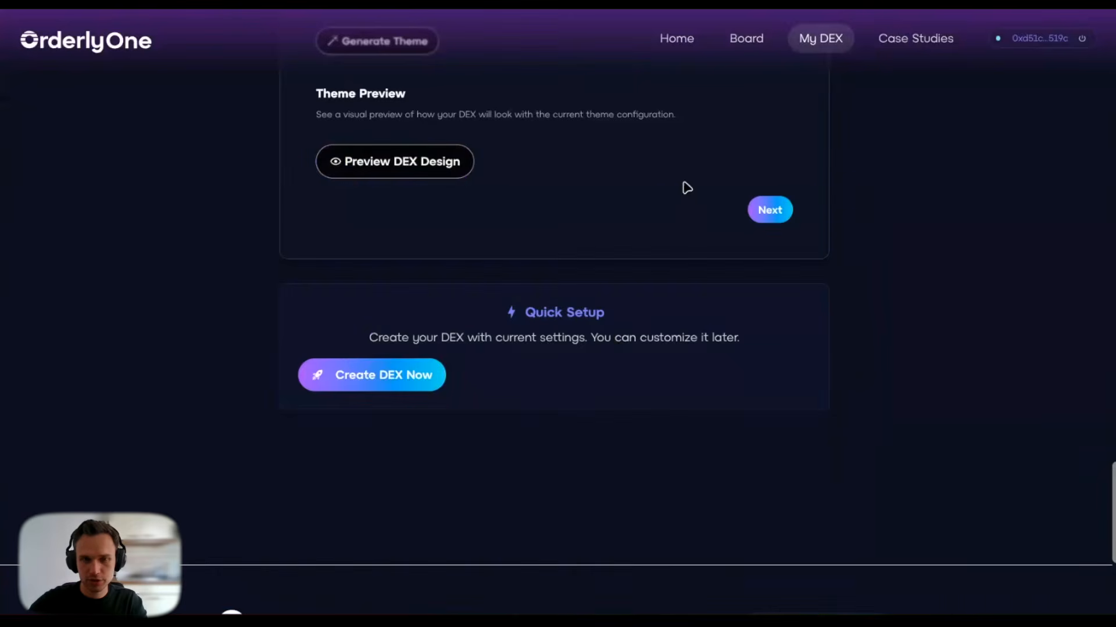
{"action": "scroll", "coordinate": [717, 264], "scroll_direction": "up", "scroll_amount": 2}
Step: Scroll down to the open PnL Posters step, which has no poster backgrounds yet
{"action": "scroll", "coordinate": [784, 345], "scroll_direction": "down", "scroll_amount": 7}
{"action": "scroll", "coordinate": [779, 348], "scroll_direction": "up", "scroll_amount": 8}
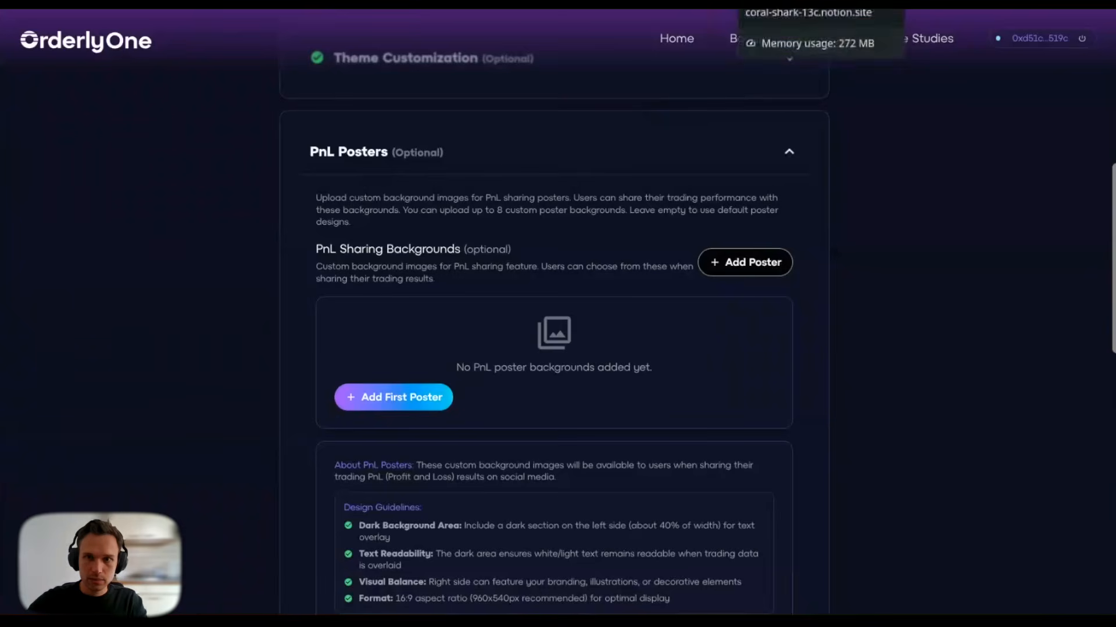
{"action": "left_click", "coordinate": [778, 3]}
Step: Copy the crying otter image from the Notion brand kit's Standard page and return to Orderly One
{"action": "left_click", "coordinate": [860, 282]}
{"action": "scroll", "coordinate": [844, 317], "scroll_direction": "up", "scroll_amount": 5}
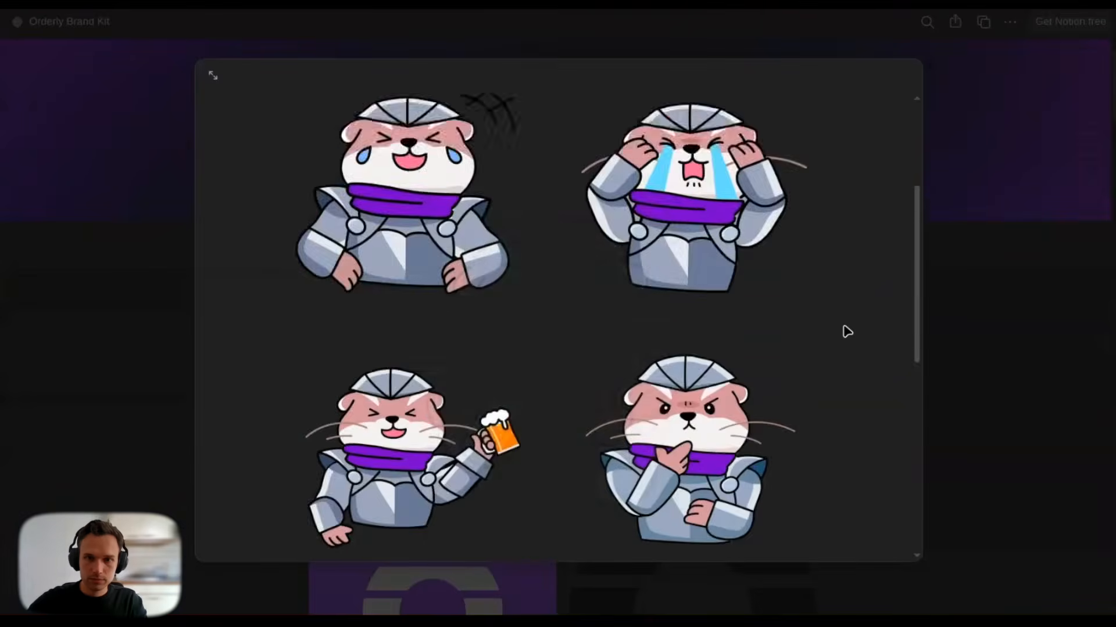
{"action": "scroll", "coordinate": [844, 329], "scroll_direction": "down", "scroll_amount": 15}
{"action": "scroll", "coordinate": [846, 331], "scroll_direction": "up", "scroll_amount": 15}
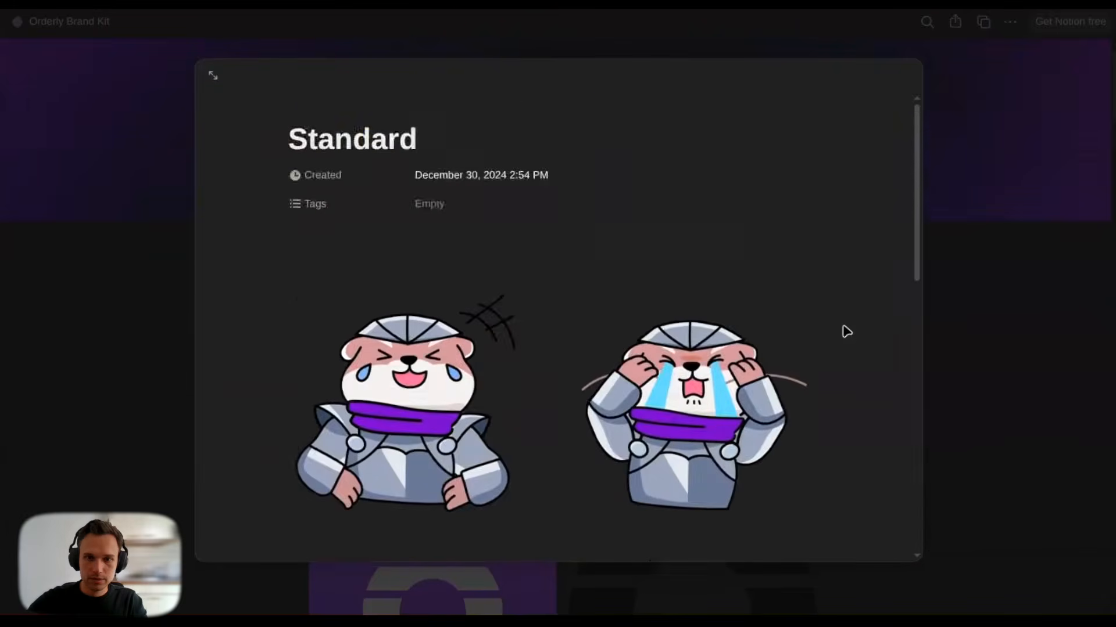
{"action": "left_click", "coordinate": [739, 386]}
{"action": "right_click", "coordinate": [556, 303]}
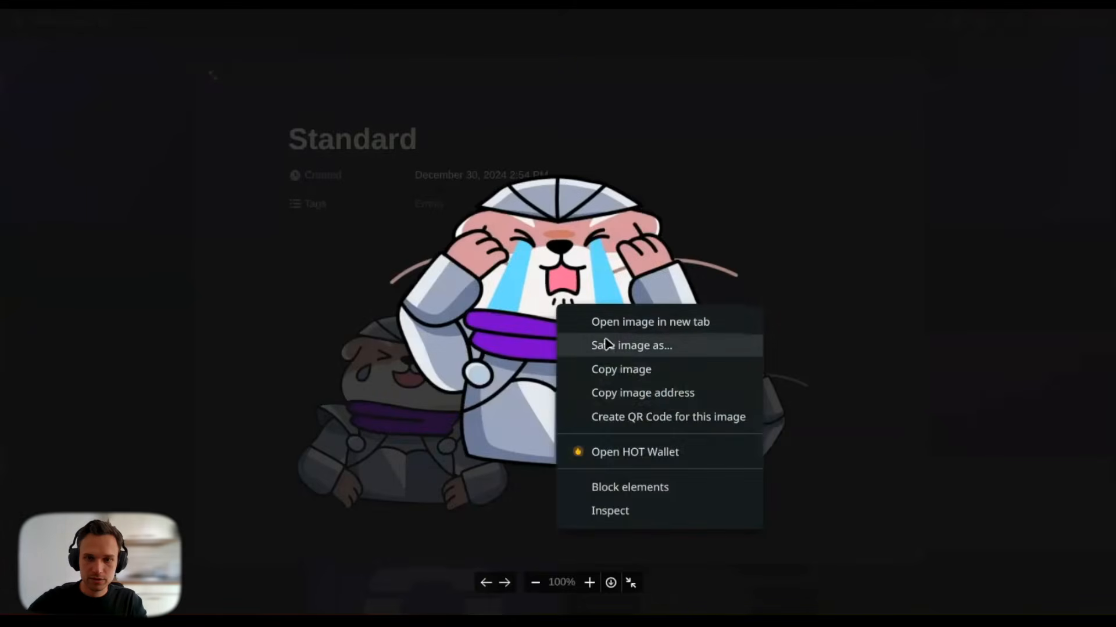
{"action": "left_click", "coordinate": [608, 368]}
{"action": "key", "text": "ctrl+Tab"}
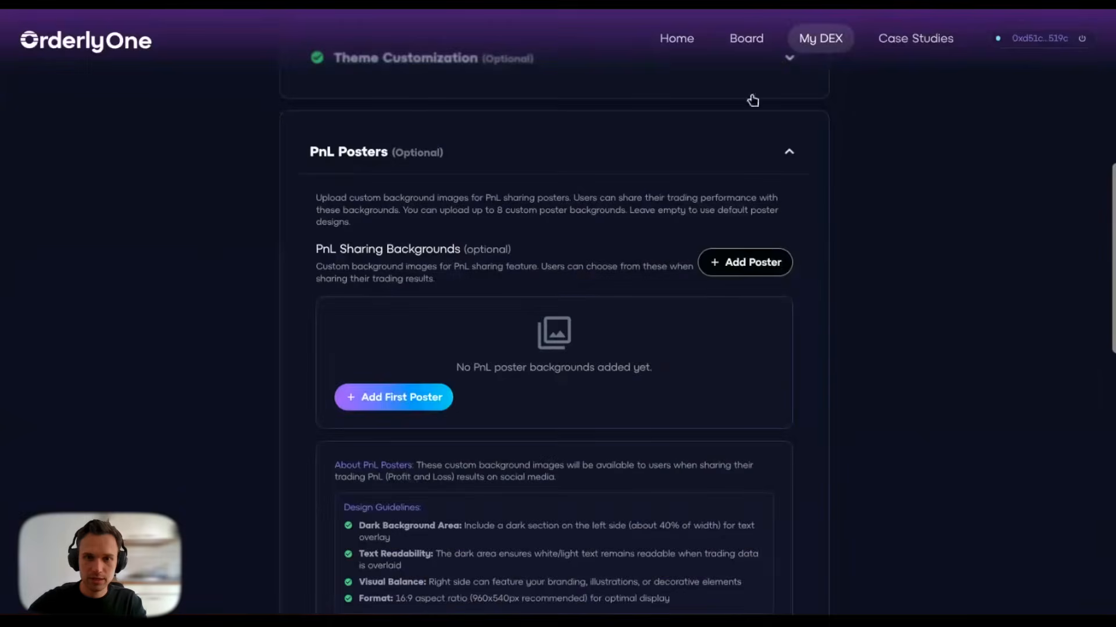
Step: Paste the crying otter image into a new Poster 1 slot and crop it to 402x226
{"action": "left_click", "coordinate": [707, 270]}
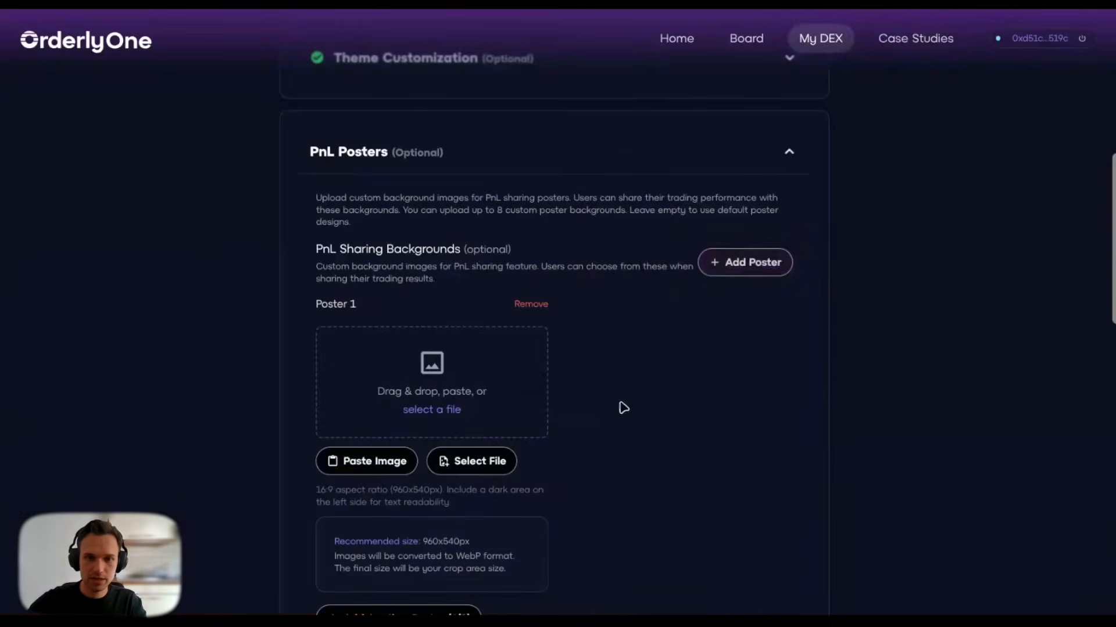
{"action": "key", "text": "ctrl+v"}
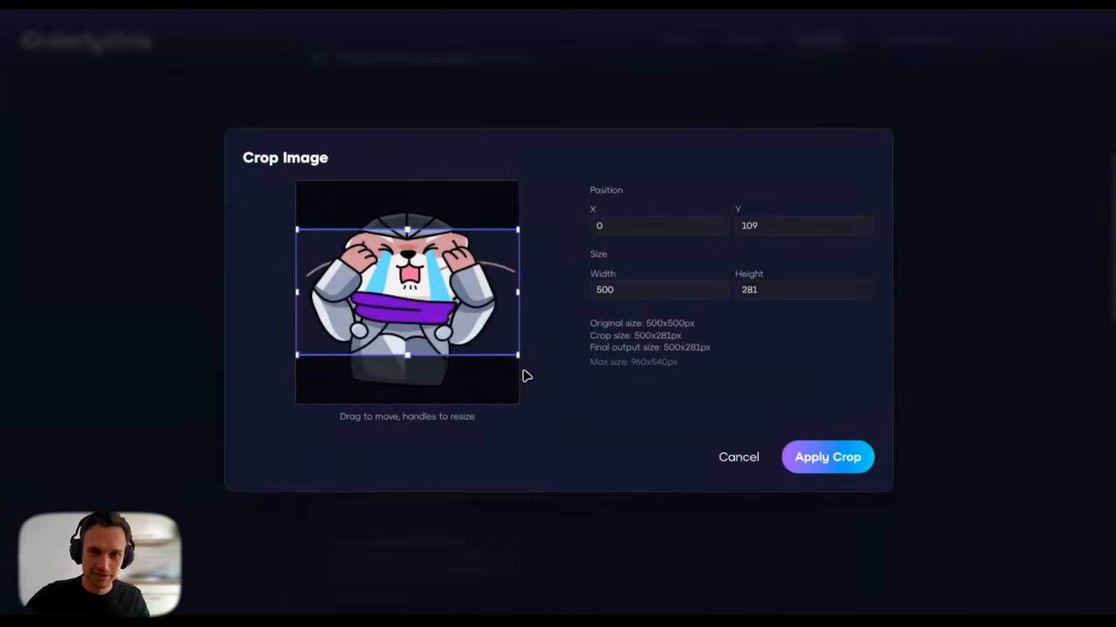
{"action": "mouse_move", "coordinate": [466, 318]}
{"action": "left_mouse_down"}
{"action": "mouse_move", "coordinate": [453, 282]}
{"action": "mouse_move", "coordinate": [473, 353]}
{"action": "mouse_move", "coordinate": [479, 285]}
{"action": "mouse_move", "coordinate": [478, 313]}
{"action": "mouse_move", "coordinate": [477, 297]}
{"action": "mouse_move", "coordinate": [457, 306]}
{"action": "left_mouse_up"}
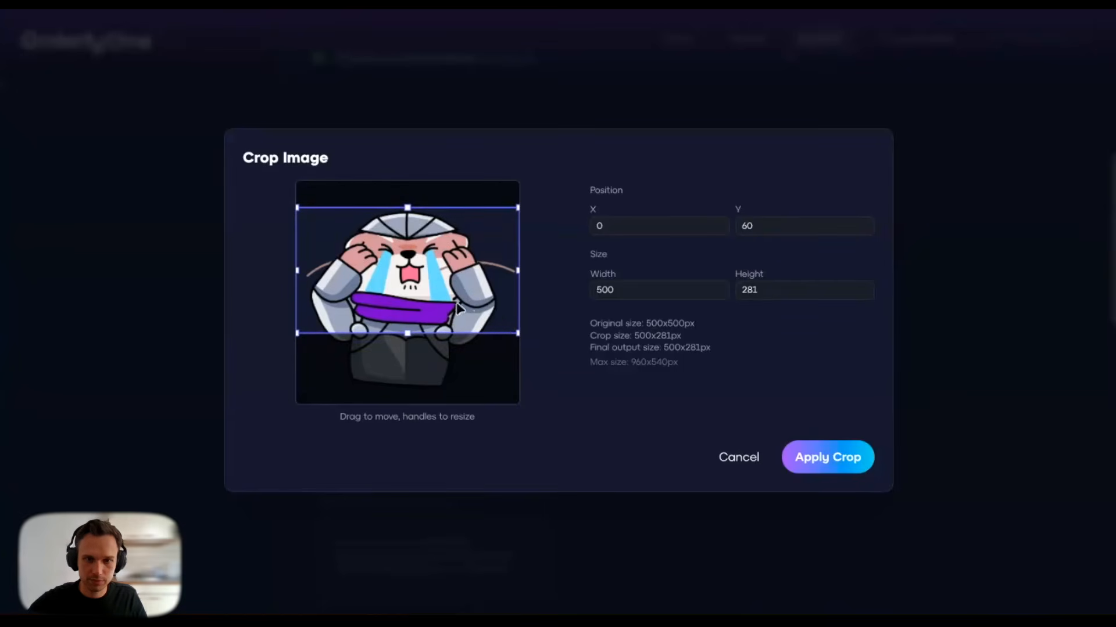
{"action": "left_click_drag", "start_coordinate": [519, 334], "coordinate": [429, 294]}
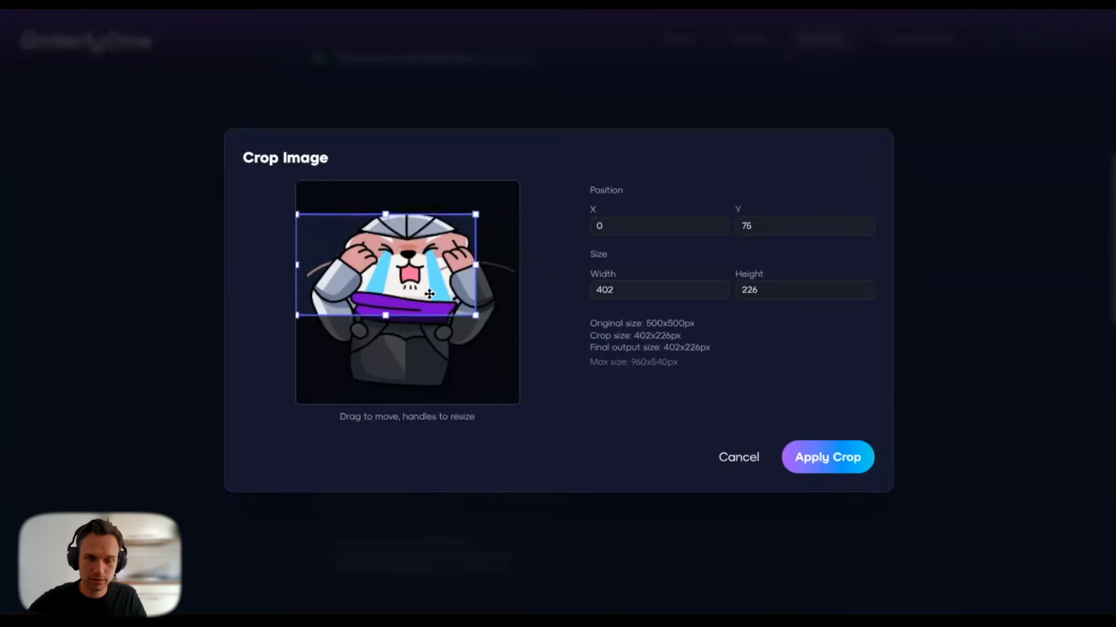
{"action": "left_click", "coordinate": [815, 463]}
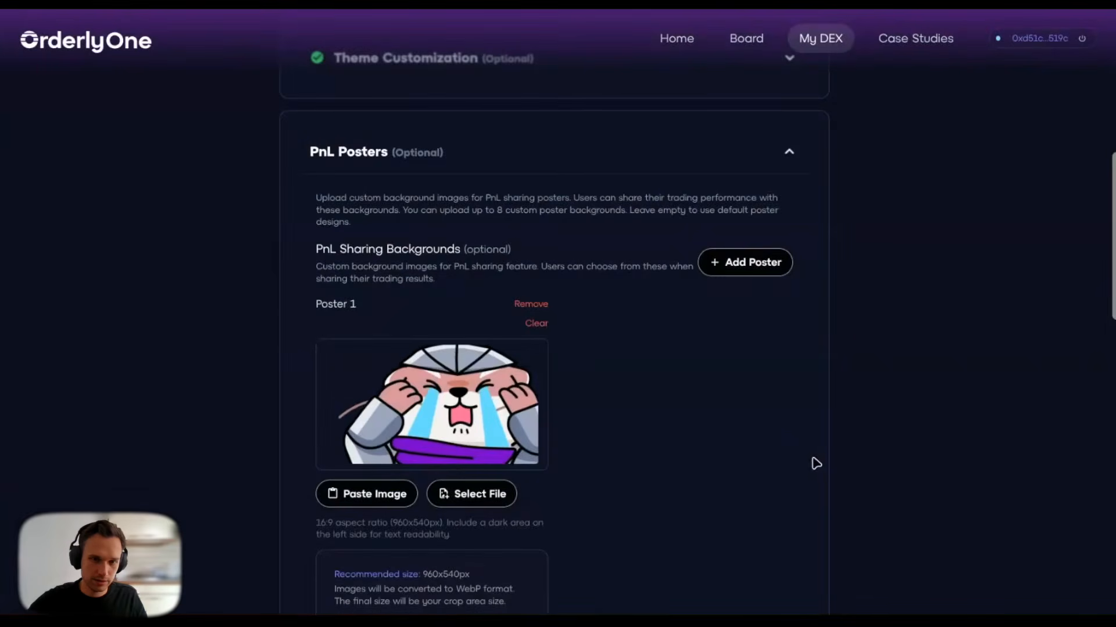
Step: Preview the PnL share card with the otter poster, then hide the preview
{"action": "scroll", "coordinate": [758, 407], "scroll_direction": "down", "scroll_amount": 3}
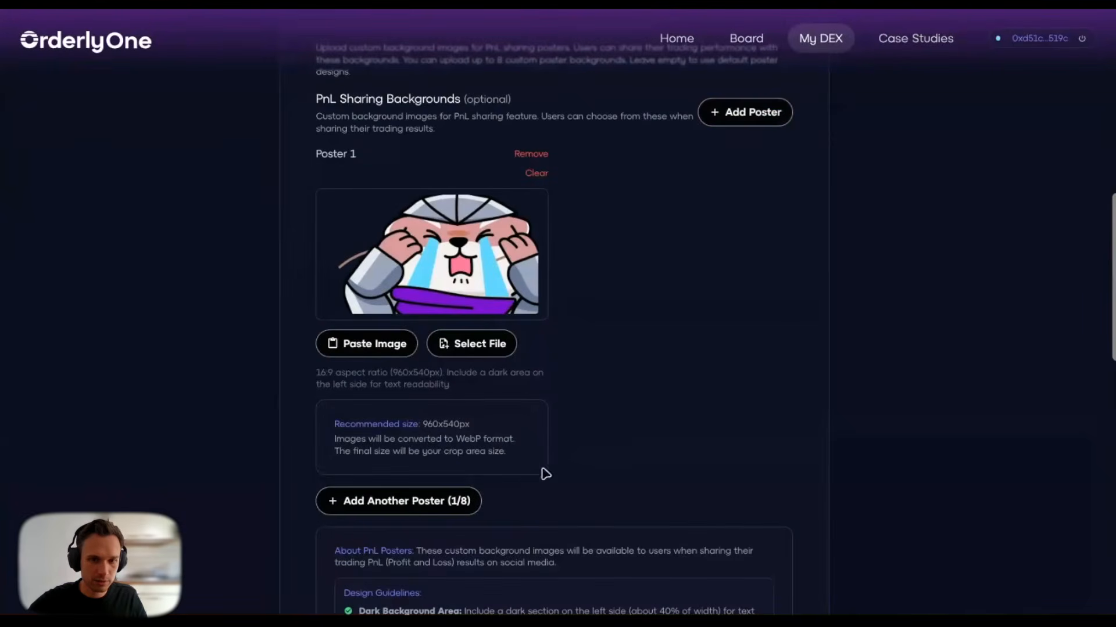
{"action": "scroll", "coordinate": [589, 452], "scroll_direction": "down", "scroll_amount": 3}
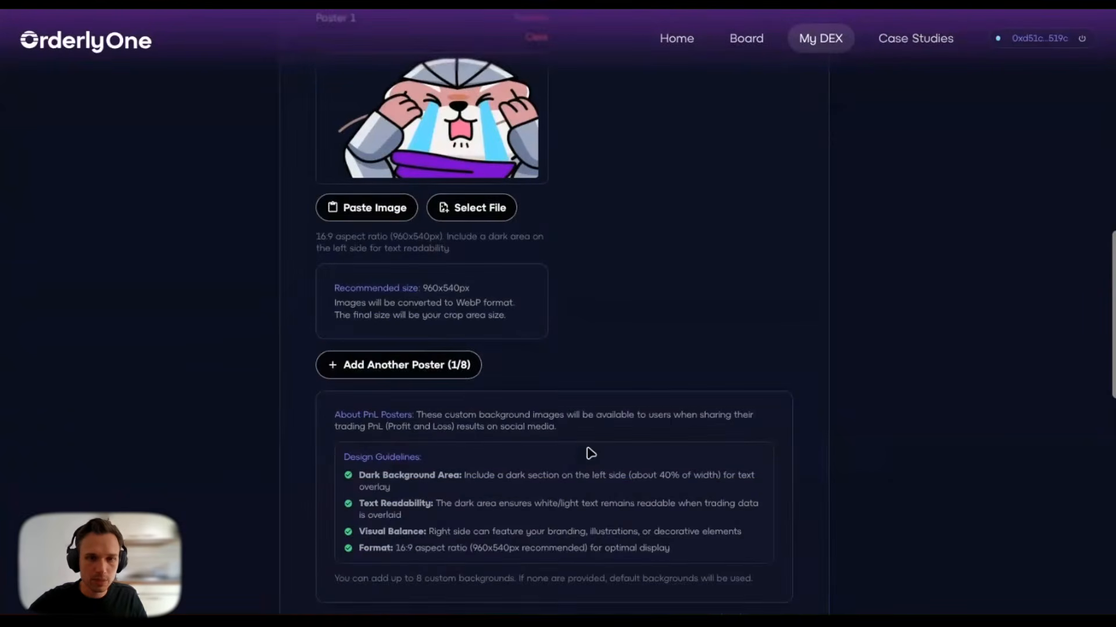
{"action": "scroll", "coordinate": [589, 452], "scroll_direction": "down", "scroll_amount": 3}
{"action": "scroll", "coordinate": [587, 451], "scroll_direction": "up", "scroll_amount": 1}
{"action": "scroll", "coordinate": [588, 451], "scroll_direction": "down", "scroll_amount": 3}
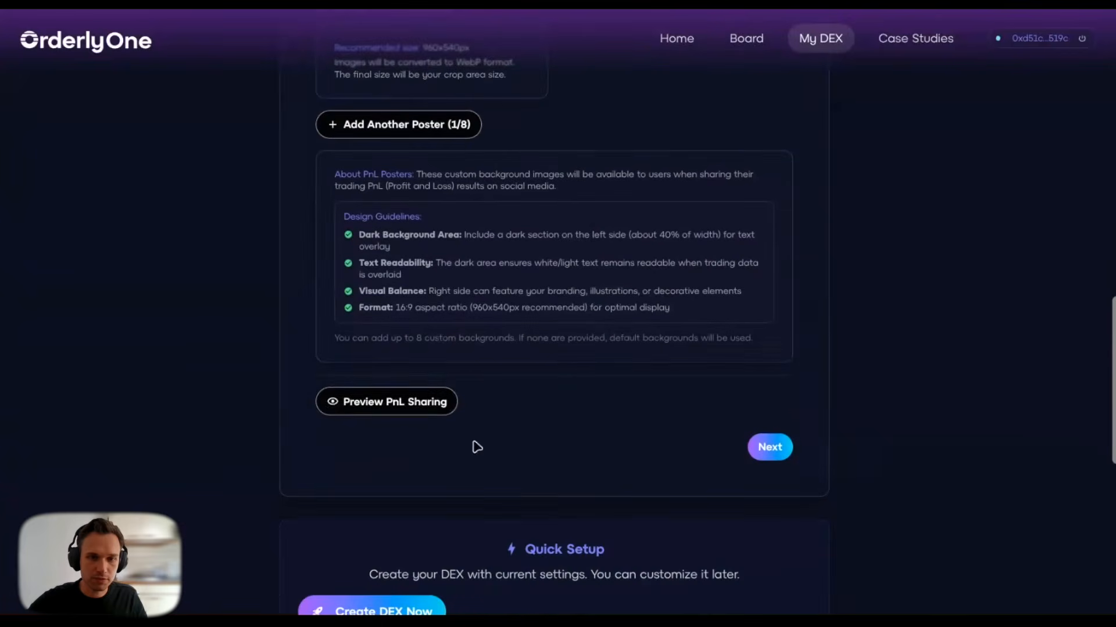
{"action": "left_click", "coordinate": [425, 414]}
{"action": "scroll", "coordinate": [314, 321], "scroll_direction": "down", "scroll_amount": 4}
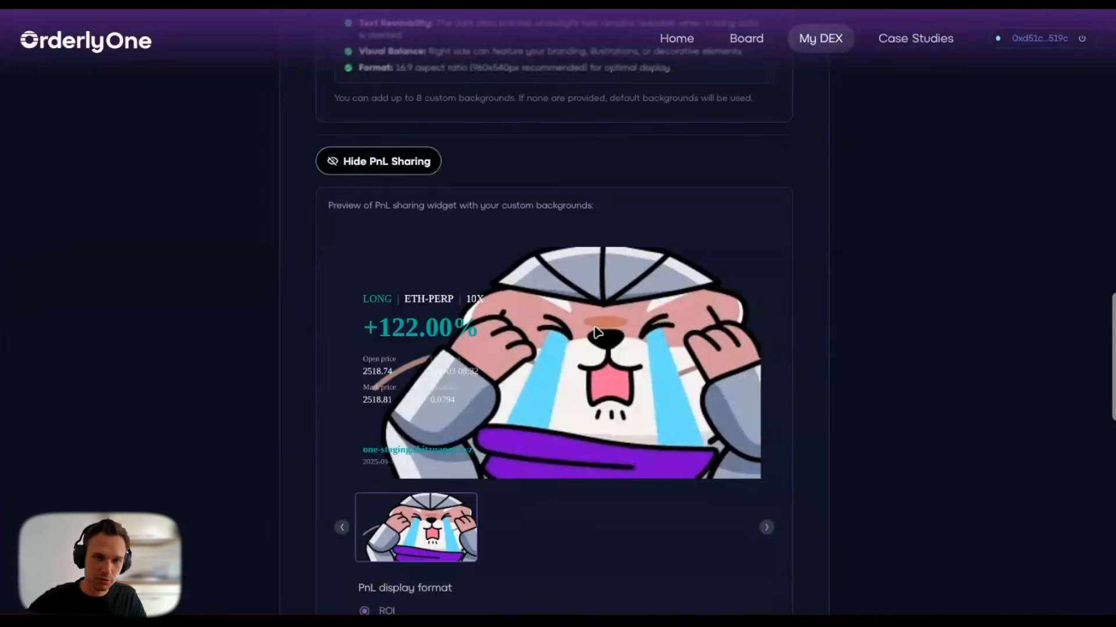
{"action": "scroll", "coordinate": [562, 366], "scroll_direction": "up", "scroll_amount": 3}
{"action": "left_click", "coordinate": [430, 303]}
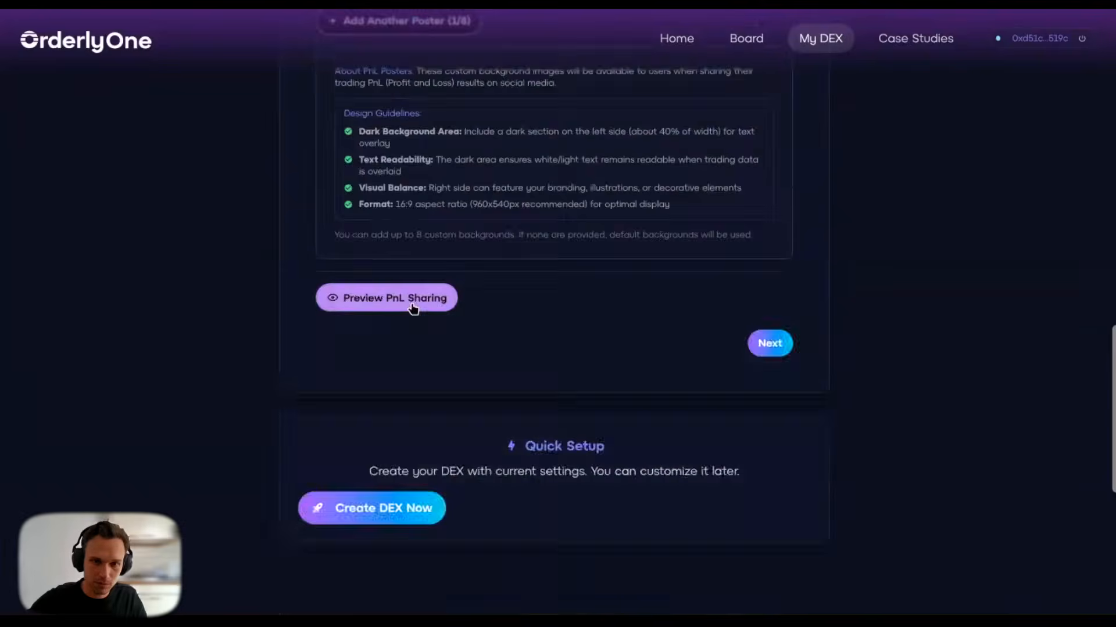
Step: Advance from PnL Posters to the Social Media Links step
{"action": "scroll", "coordinate": [493, 172], "scroll_direction": "up", "scroll_amount": 5}
{"action": "scroll", "coordinate": [685, 274], "scroll_direction": "down", "scroll_amount": 5}
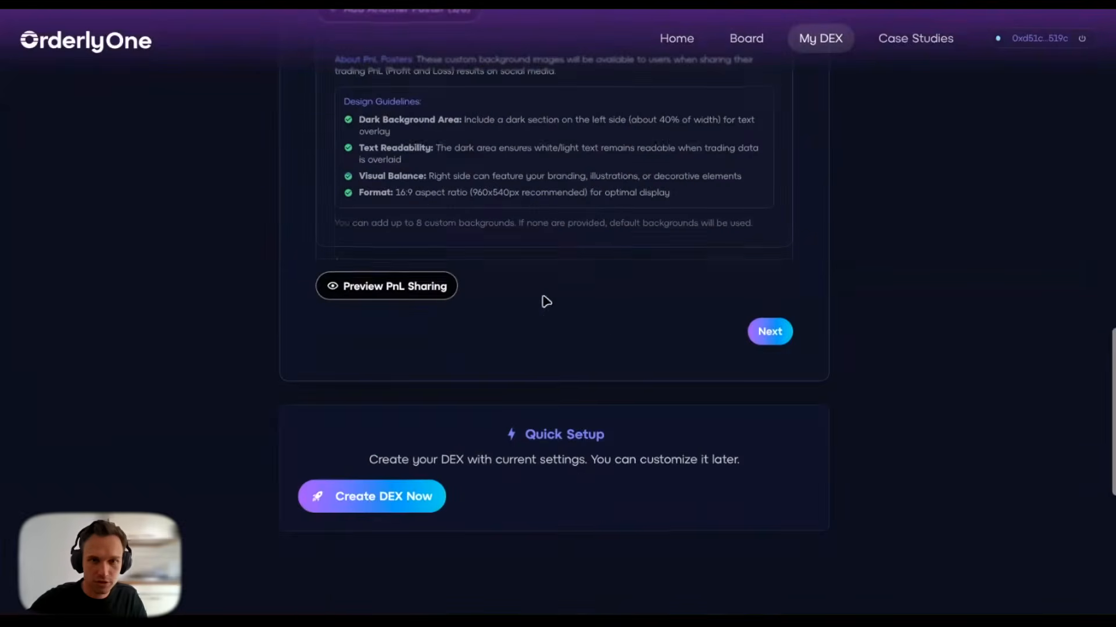
{"action": "left_click", "coordinate": [773, 341]}
Step: Copy Orderly's Telegram link from the website footer into the Telegram URL field
{"action": "scroll", "coordinate": [406, 308], "scroll_direction": "up", "scroll_amount": 2}
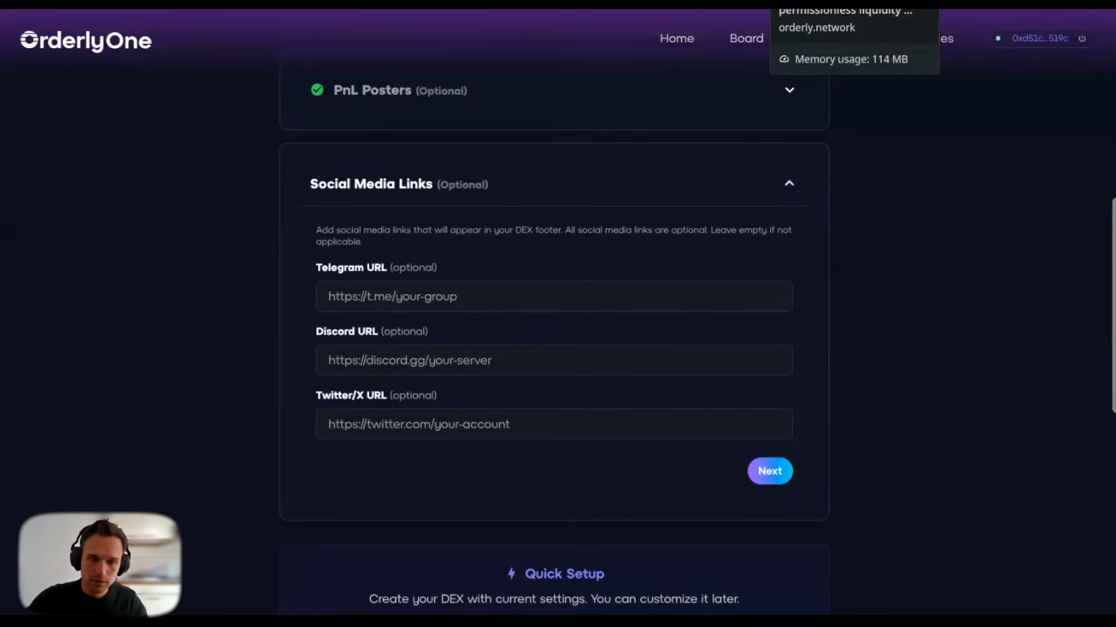
{"action": "left_click", "coordinate": [825, 2]}
{"action": "right_click", "coordinate": [952, 586]}
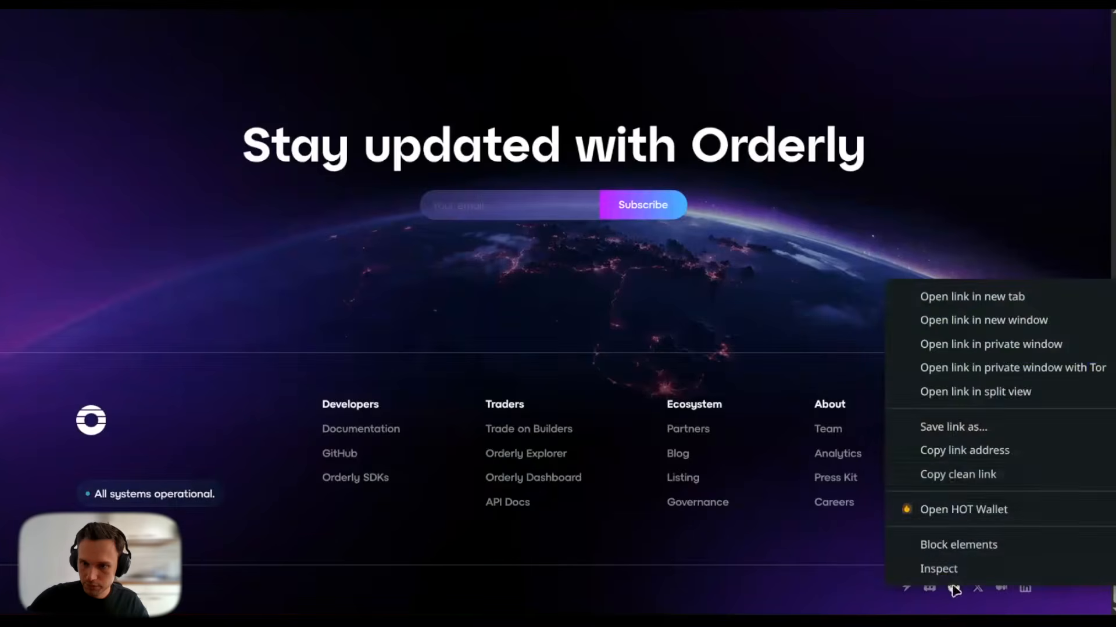
{"action": "left_click", "coordinate": [955, 452]}
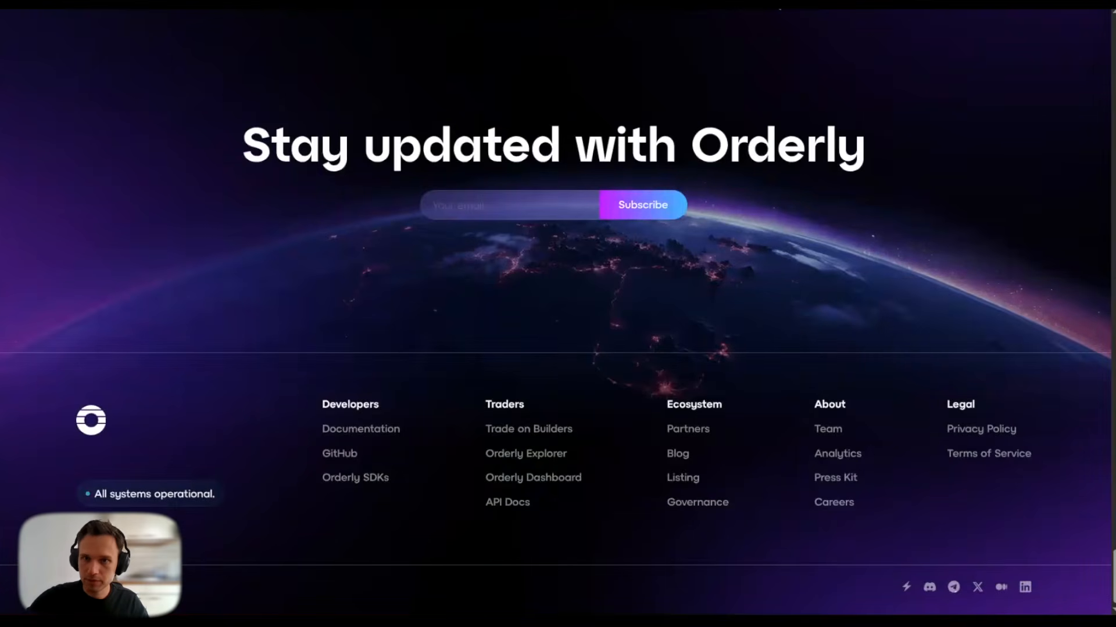
{"action": "key", "text": "ctrl+Tab"}
{"action": "left_click", "coordinate": [411, 287]}
{"action": "key", "text": "ctrl+v"}
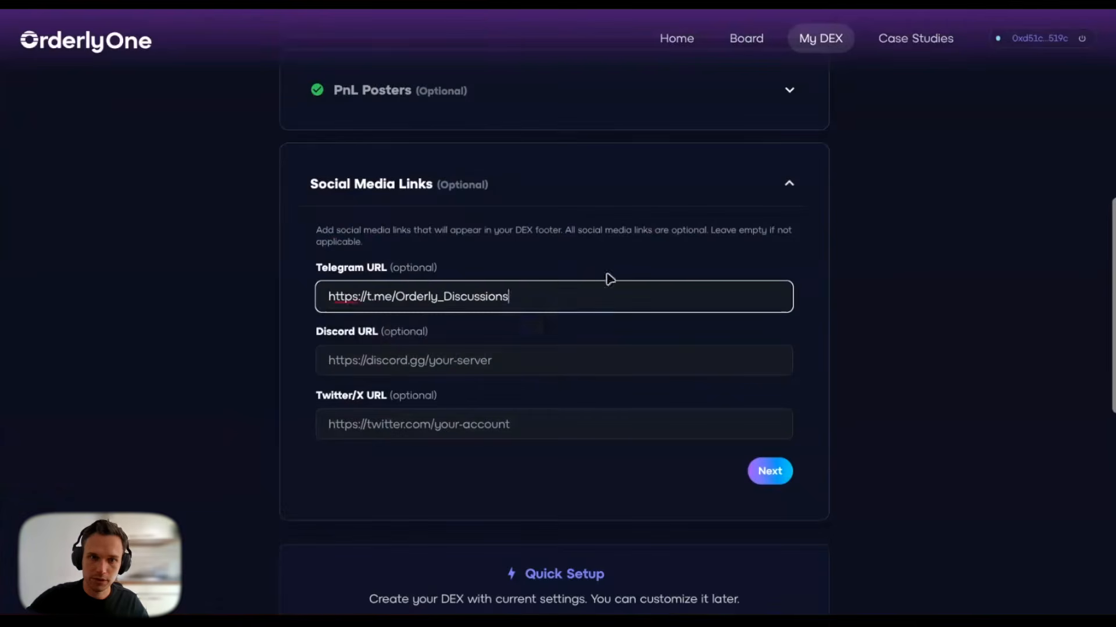
{"action": "left_click", "coordinate": [732, 249]}
Step: Copy Orderly's Discord invite link from the footer into the Discord URL field
{"action": "left_click", "coordinate": [845, 3]}
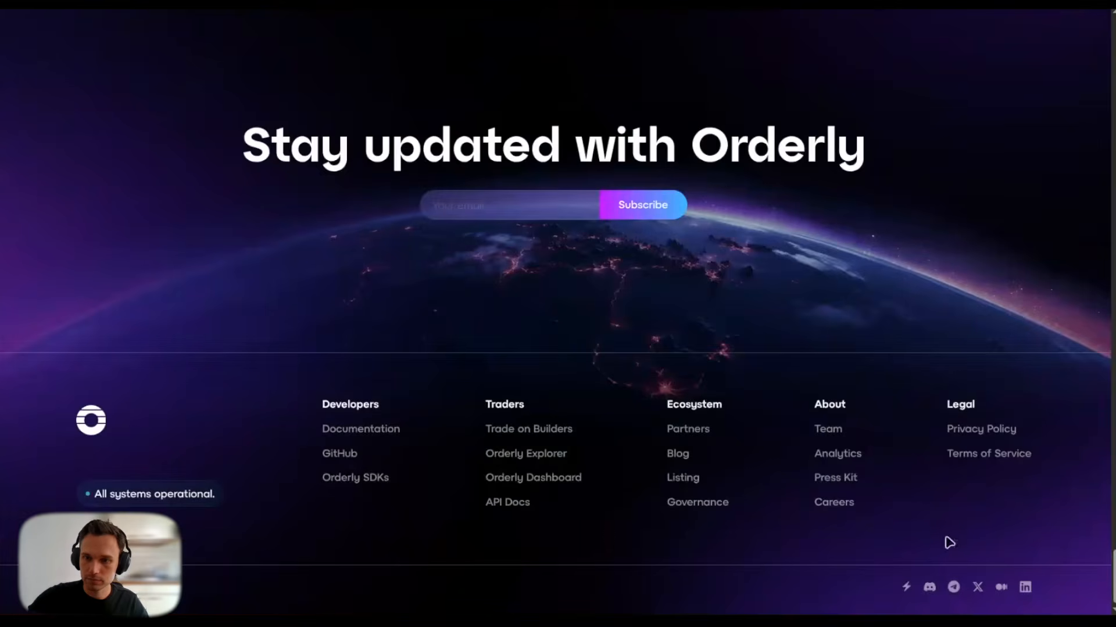
{"action": "right_click", "coordinate": [929, 588]}
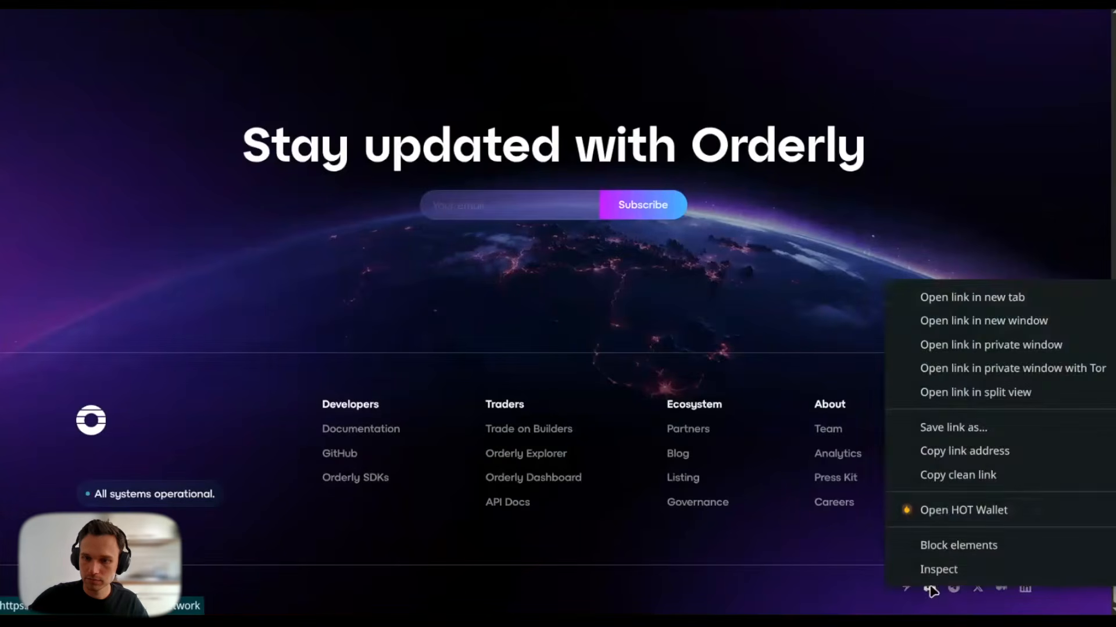
{"action": "left_click", "coordinate": [951, 459]}
{"action": "left_click", "coordinate": [686, 2]}
{"action": "left_click", "coordinate": [396, 350]}
{"action": "key", "text": "ctrl+v"}
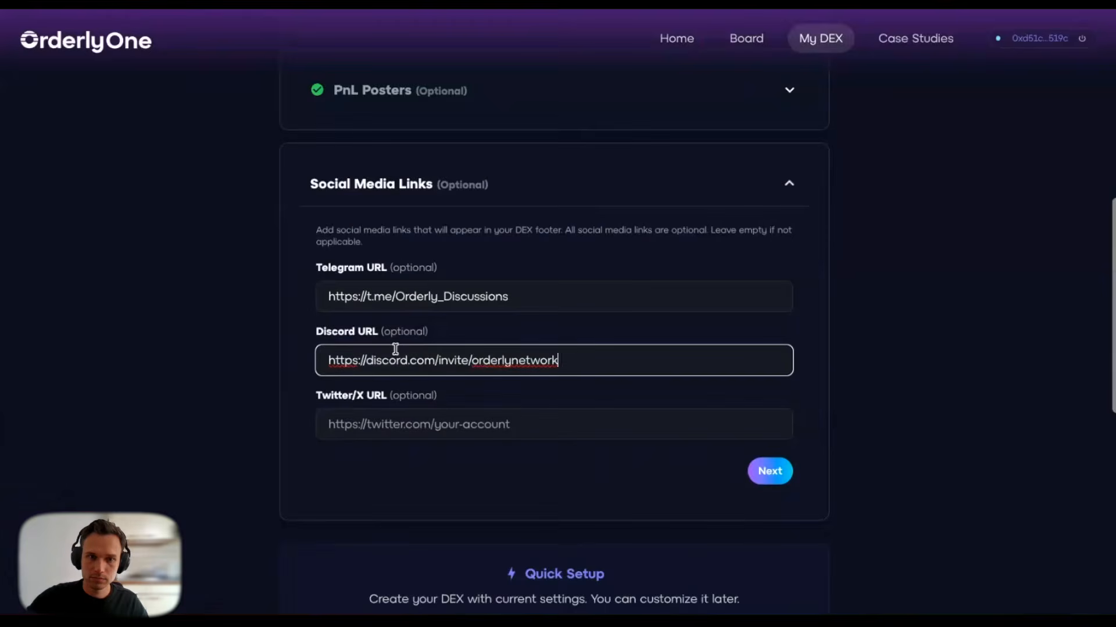
Step: Copy Orderly's X profile link from the footer into the Twitter/X URL field
{"action": "left_click", "coordinate": [855, 2]}
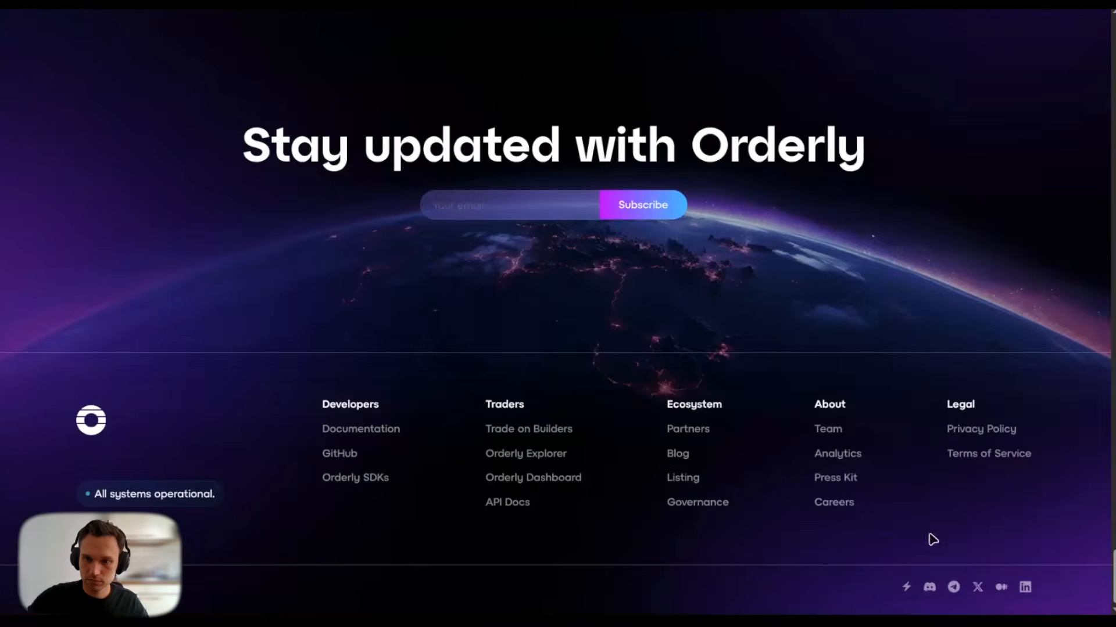
{"action": "right_click", "coordinate": [977, 589]}
{"action": "left_click", "coordinate": [970, 458]}
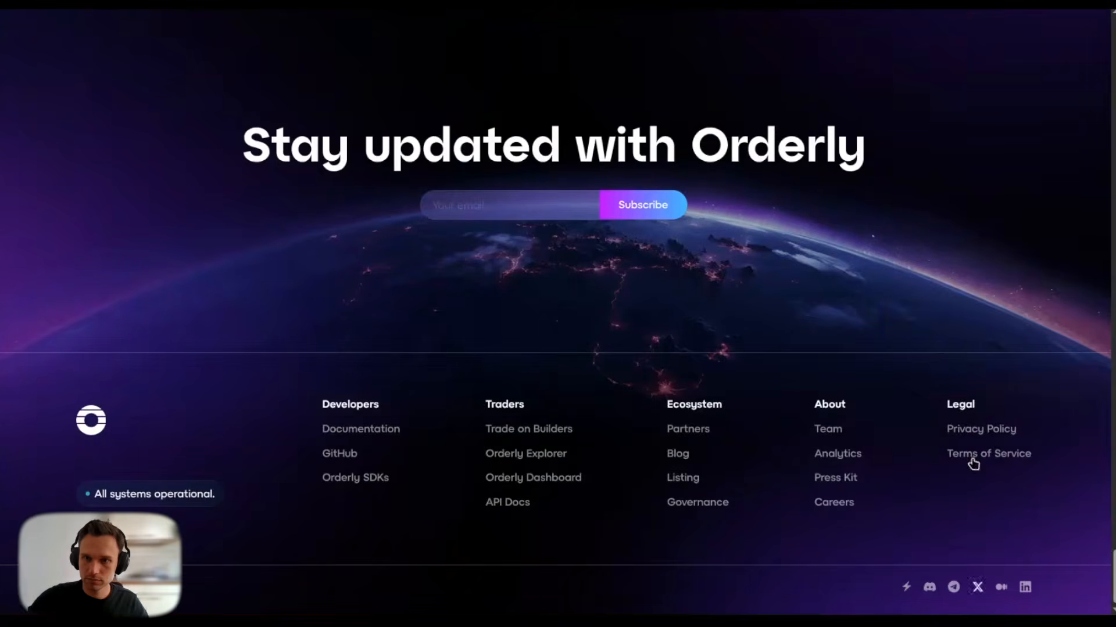
{"action": "left_click", "coordinate": [685, 2]}
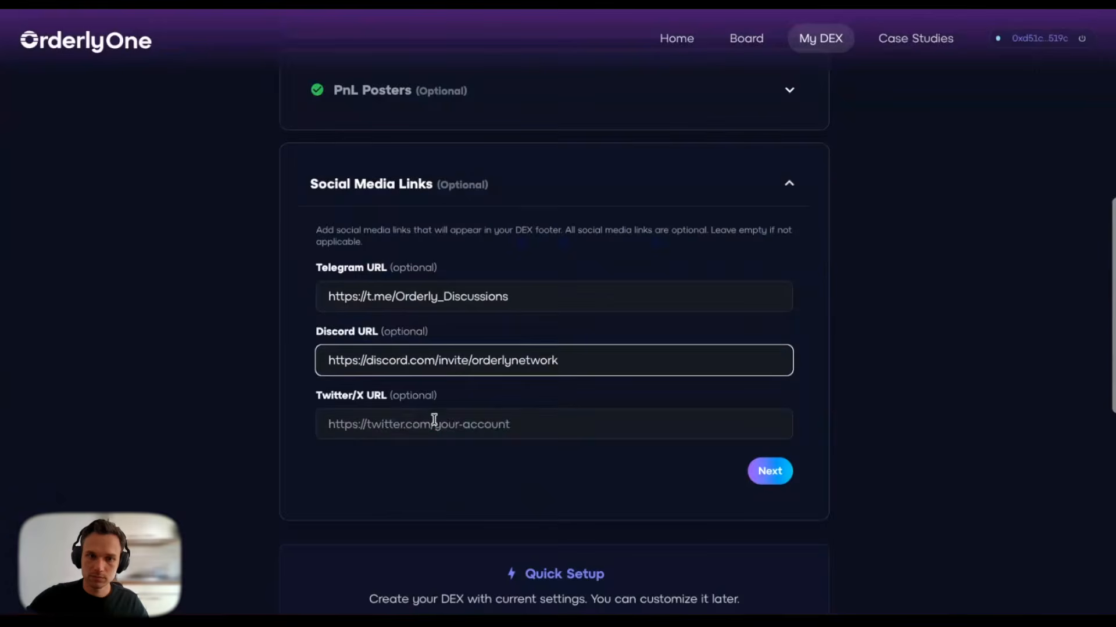
{"action": "left_click", "coordinate": [433, 424]}
{"action": "key", "text": "ctrl+v"}
Step: Enter site name Otterly DEX and site description 'best DEX ever'
{"action": "left_click", "coordinate": [770, 471]}
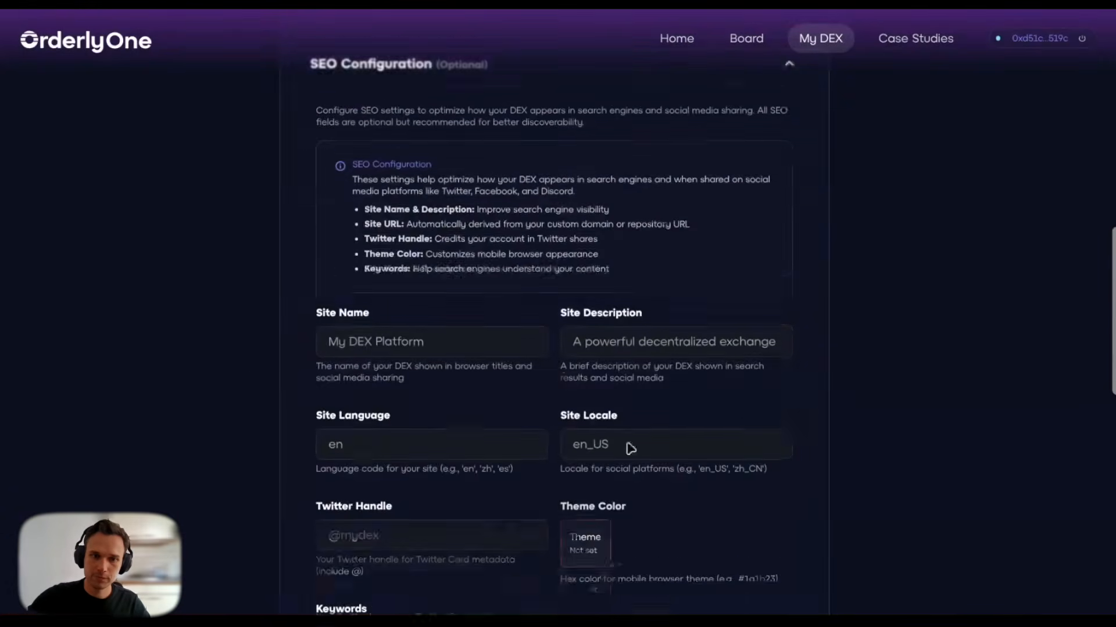
{"action": "scroll", "coordinate": [243, 366], "scroll_direction": "up", "scroll_amount": 2}
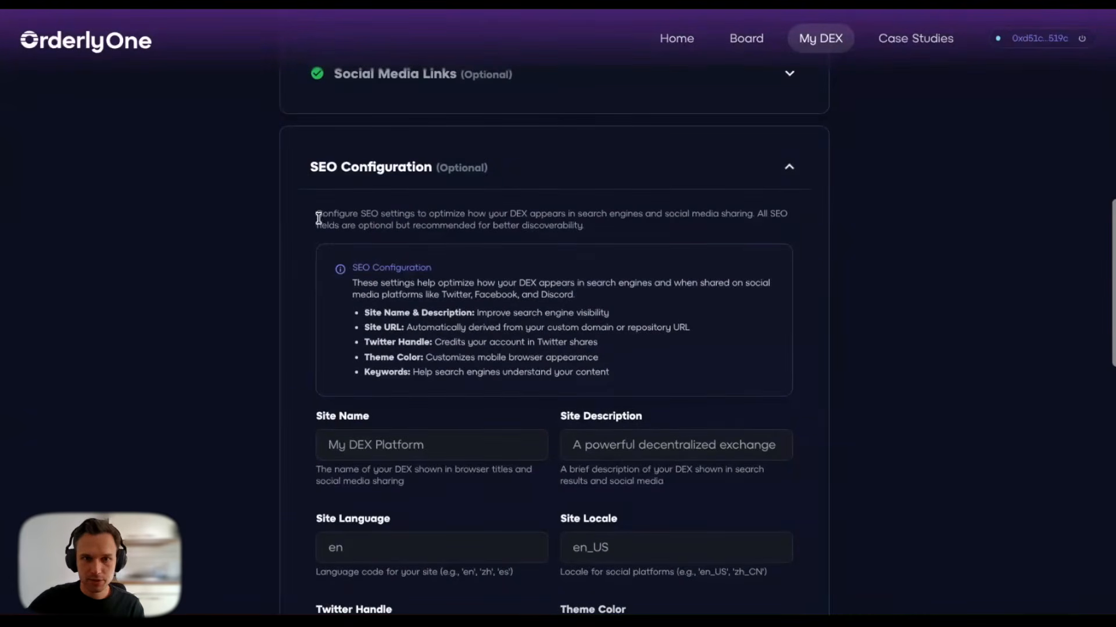
{"action": "scroll", "coordinate": [298, 355], "scroll_direction": "down", "scroll_amount": 3}
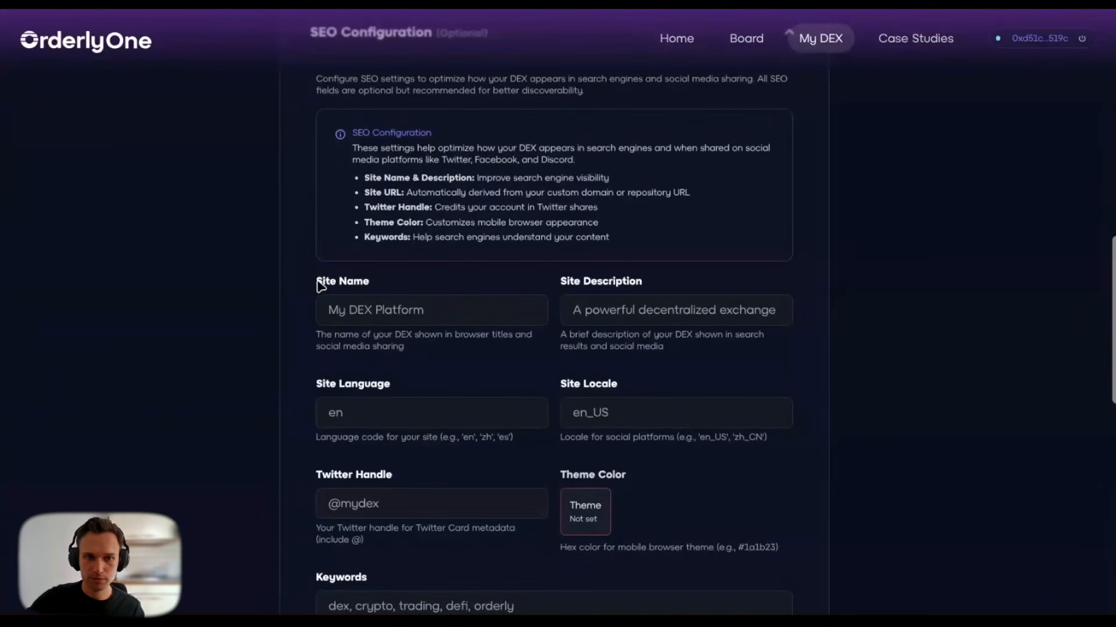
{"action": "left_click", "coordinate": [351, 309]}
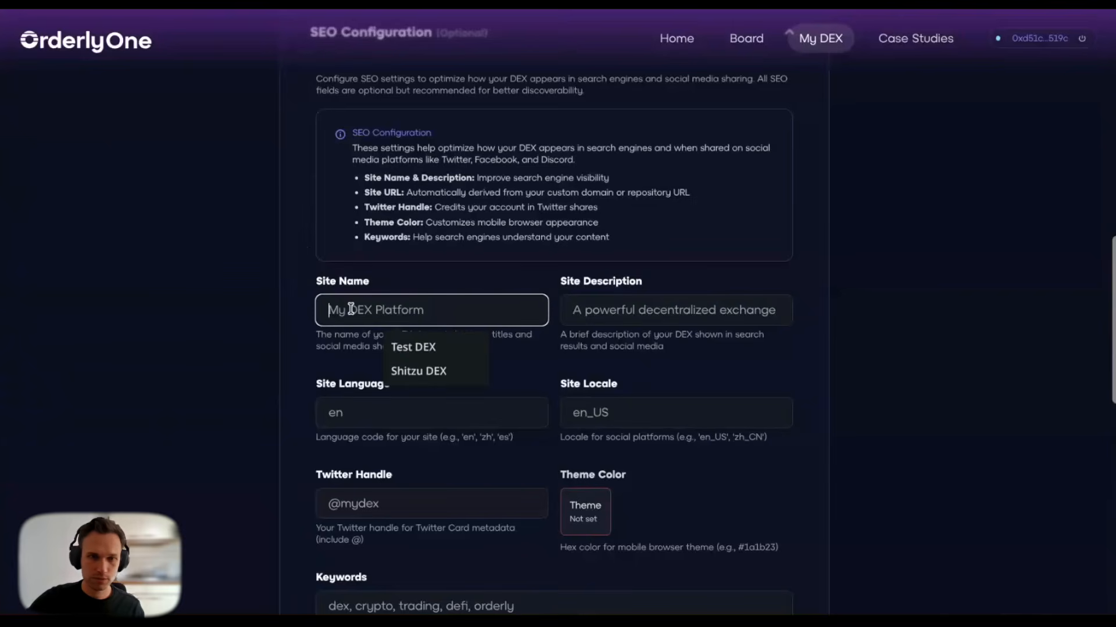
{"action": "type", "text": "Otterly DEX"}
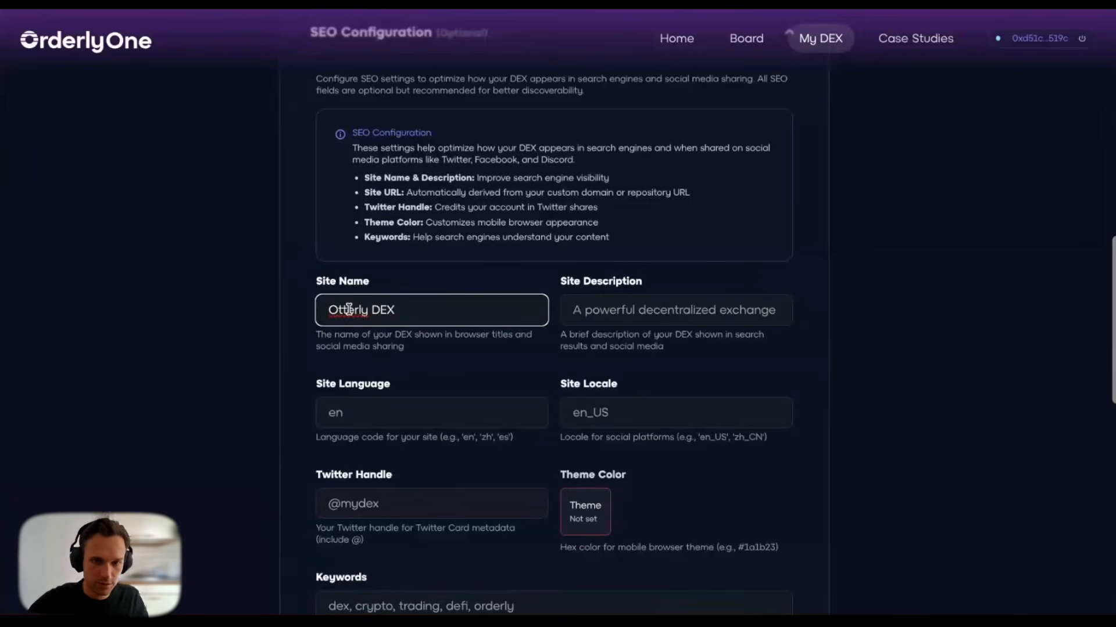
{"action": "left_click", "coordinate": [313, 277]}
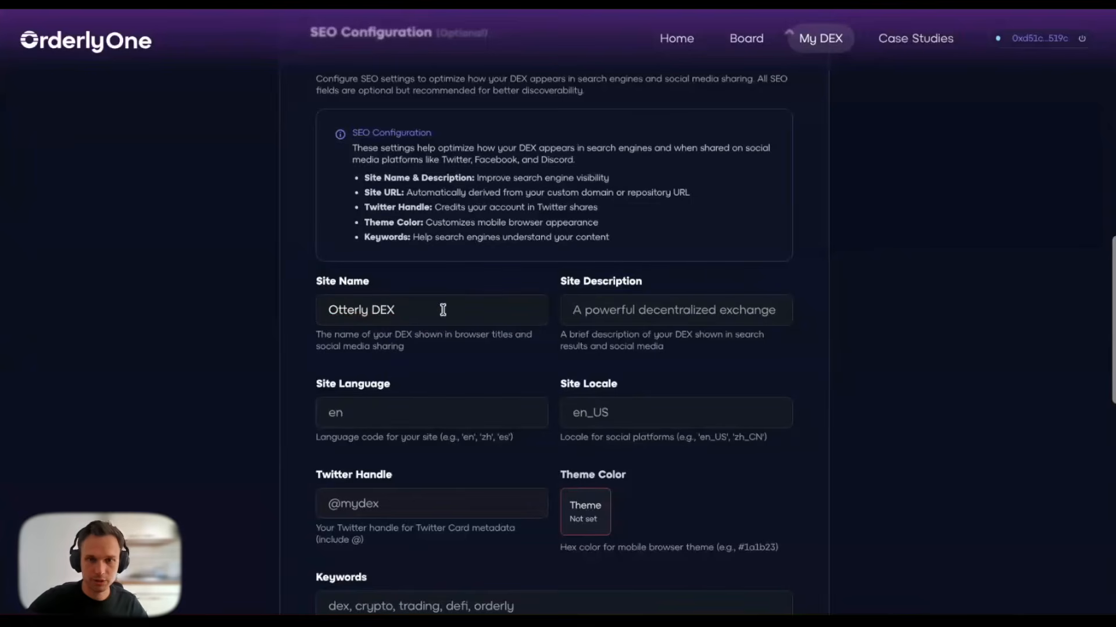
{"action": "left_click", "coordinate": [608, 309]}
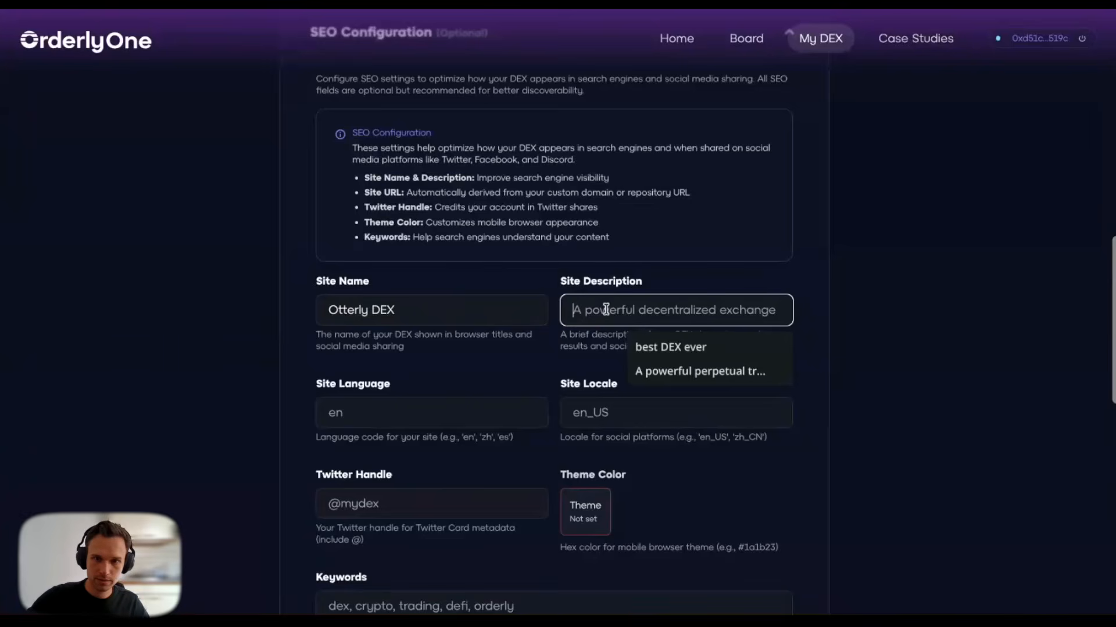
{"action": "left_click", "coordinate": [645, 344]}
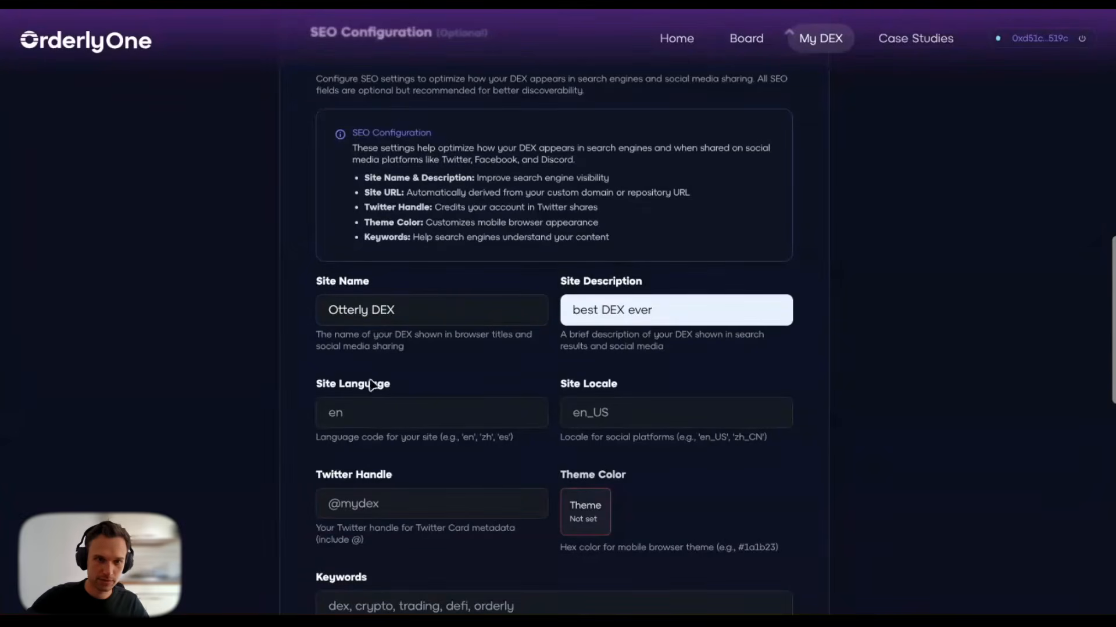
{"action": "left_click", "coordinate": [379, 416]}
{"action": "type", "text": "en"}
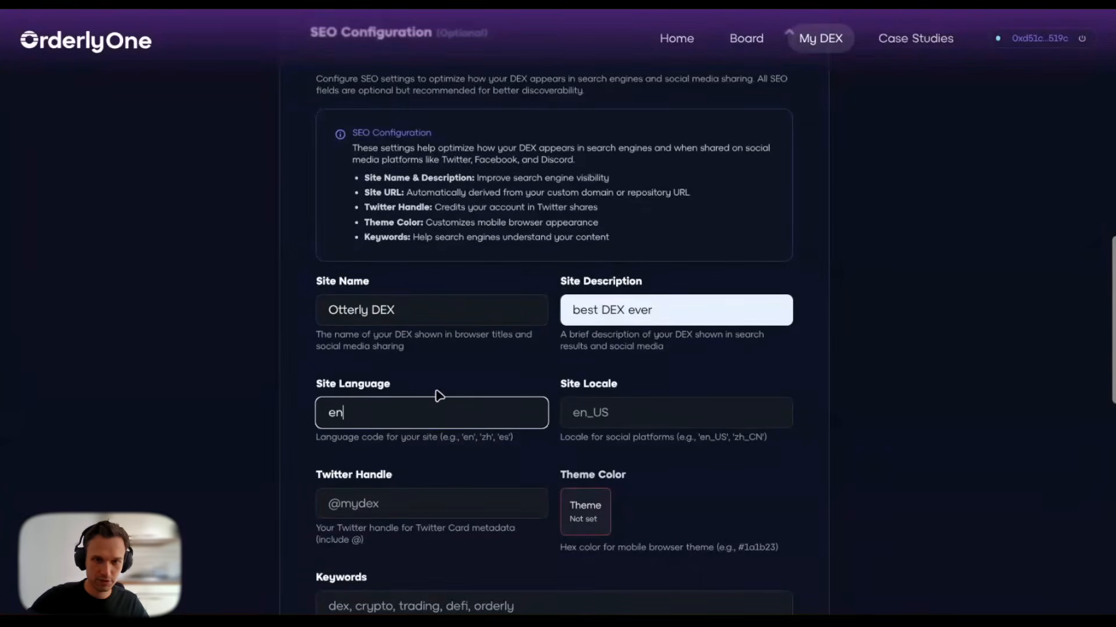
{"action": "left_click", "coordinate": [582, 407]}
{"action": "type", "text": "en_US"}
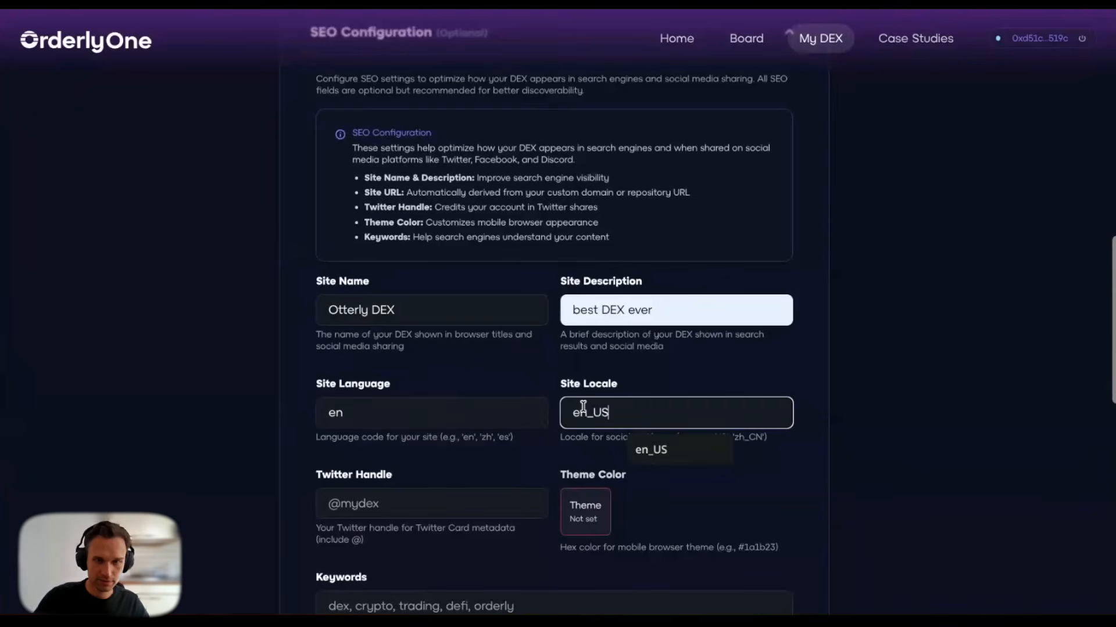
{"action": "left_click", "coordinate": [505, 461]}
{"action": "scroll", "coordinate": [506, 461], "scroll_direction": "down", "scroll_amount": 2}
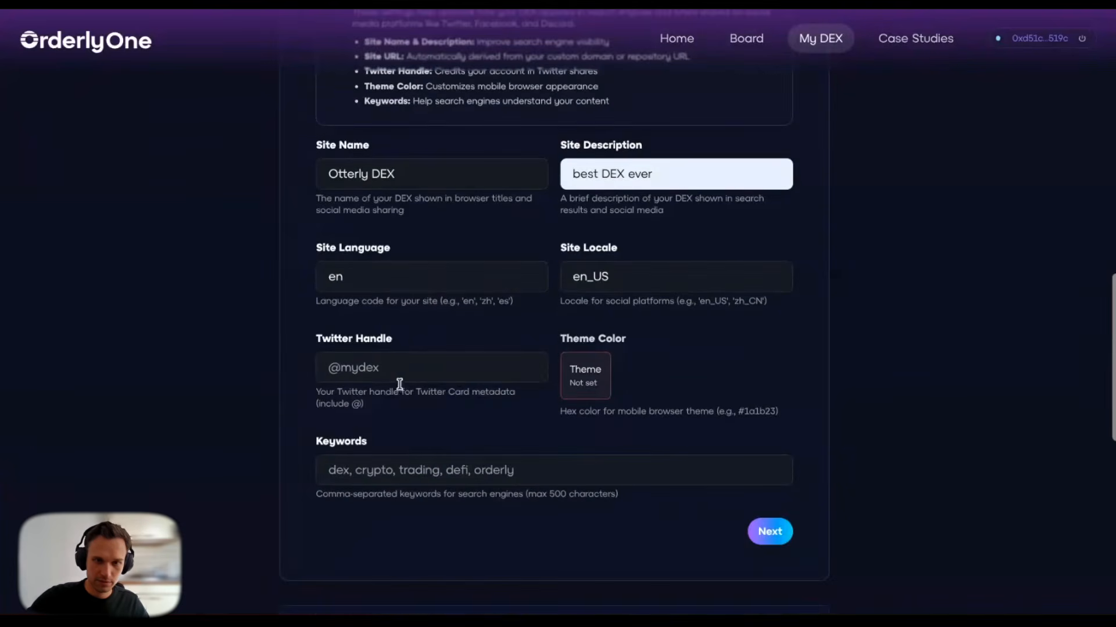
{"action": "left_click", "coordinate": [384, 368]}
{"action": "type", "text": "@"}
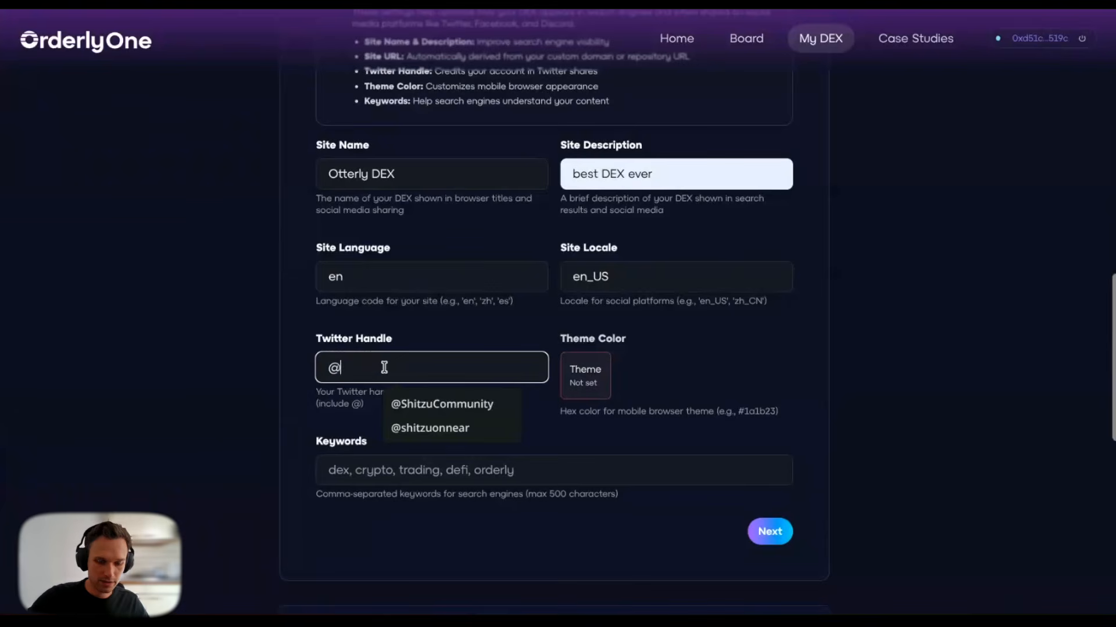
{"action": "type", "text": "Orderly"}
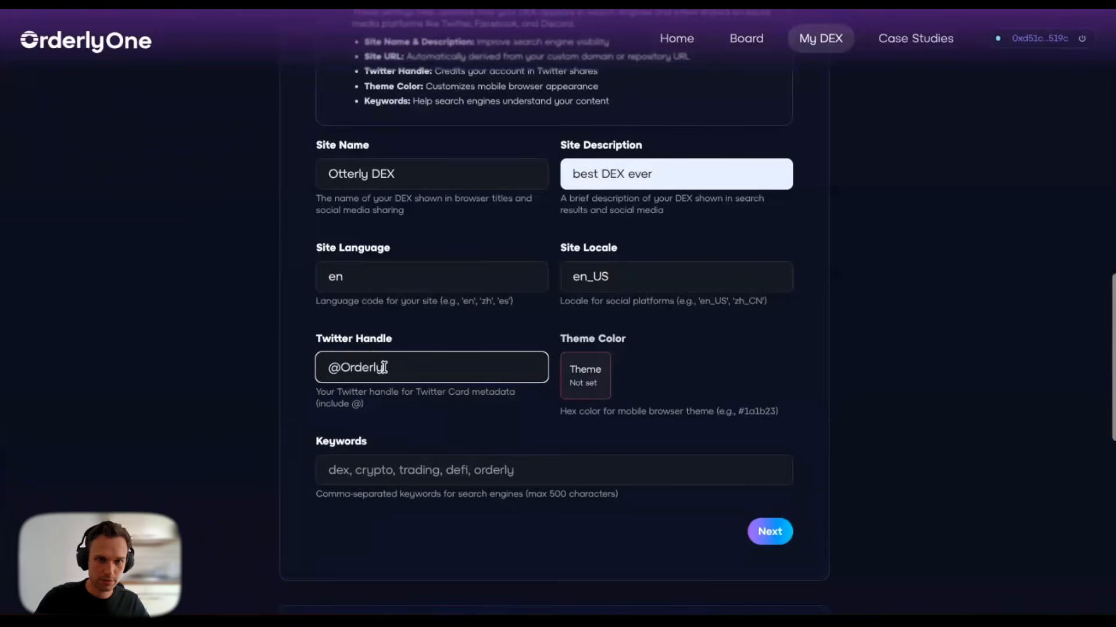
{"action": "type", "text": "Network"}
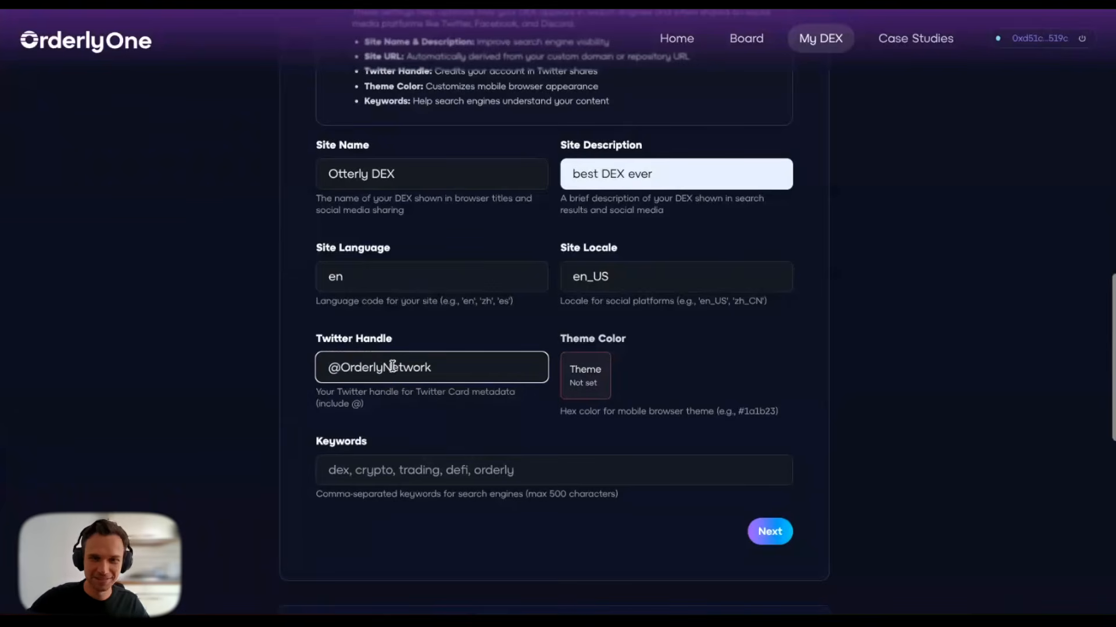
Step: Set the theme colour to green RGB(9, 206, 68) and keywords to dex,crypto,perps
{"action": "left_click", "coordinate": [573, 387]}
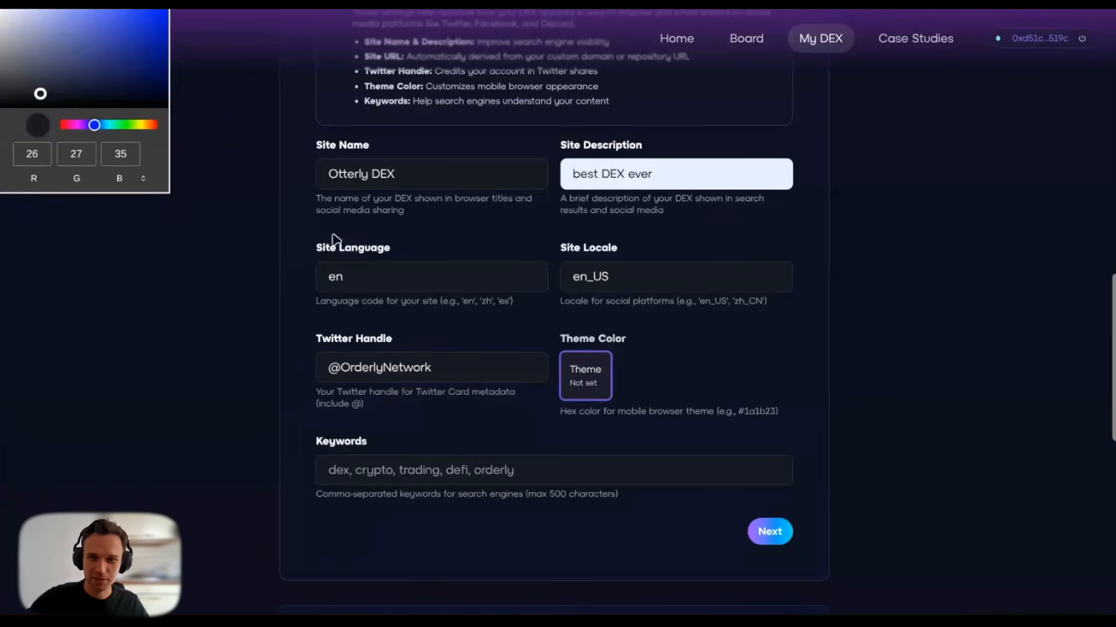
{"action": "left_click", "coordinate": [120, 125]}
{"action": "mouse_move", "coordinate": [138, 60]}
{"action": "left_mouse_down"}
{"action": "mouse_move", "coordinate": [172, 36]}
{"action": "mouse_move", "coordinate": [160, 27]}
{"action": "left_mouse_up"}
{"action": "left_click", "coordinate": [293, 240]}
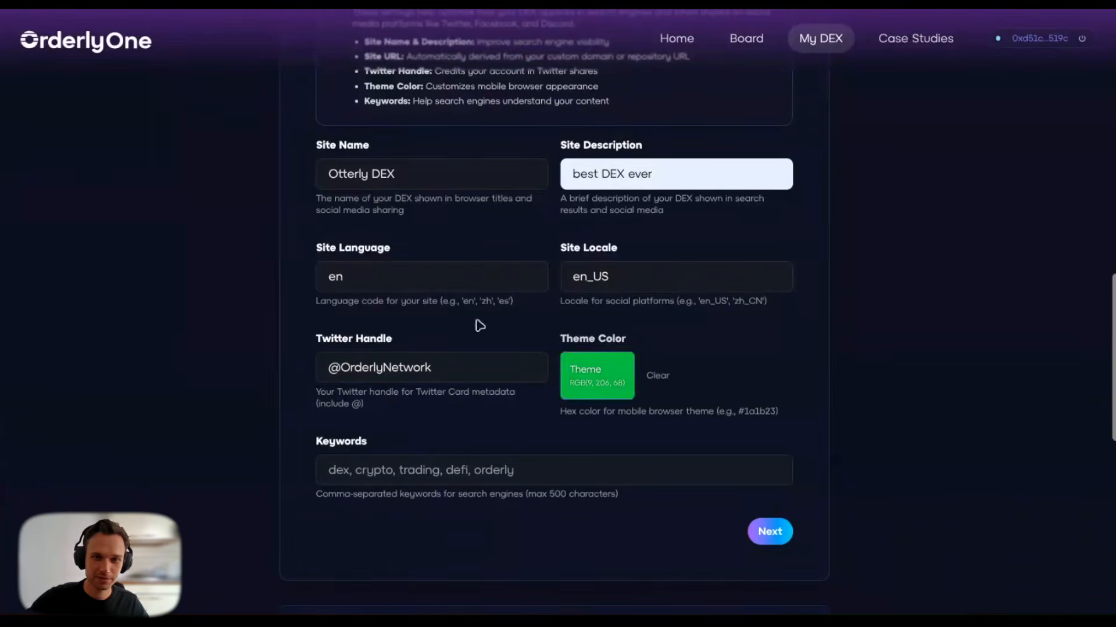
{"action": "left_click", "coordinate": [357, 468]}
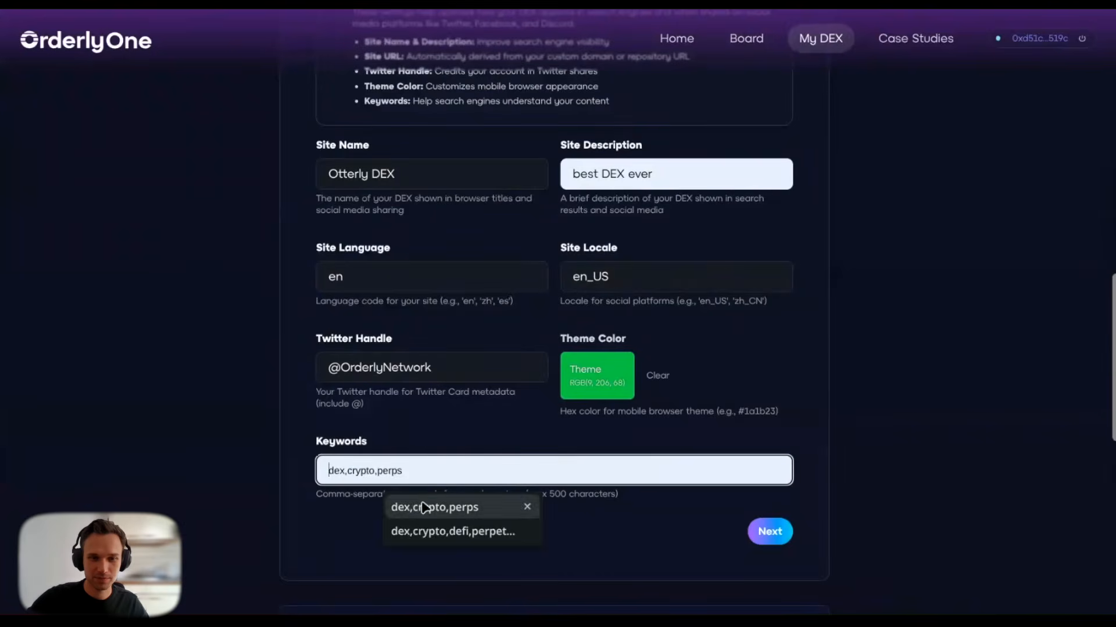
{"action": "left_click", "coordinate": [391, 507]}
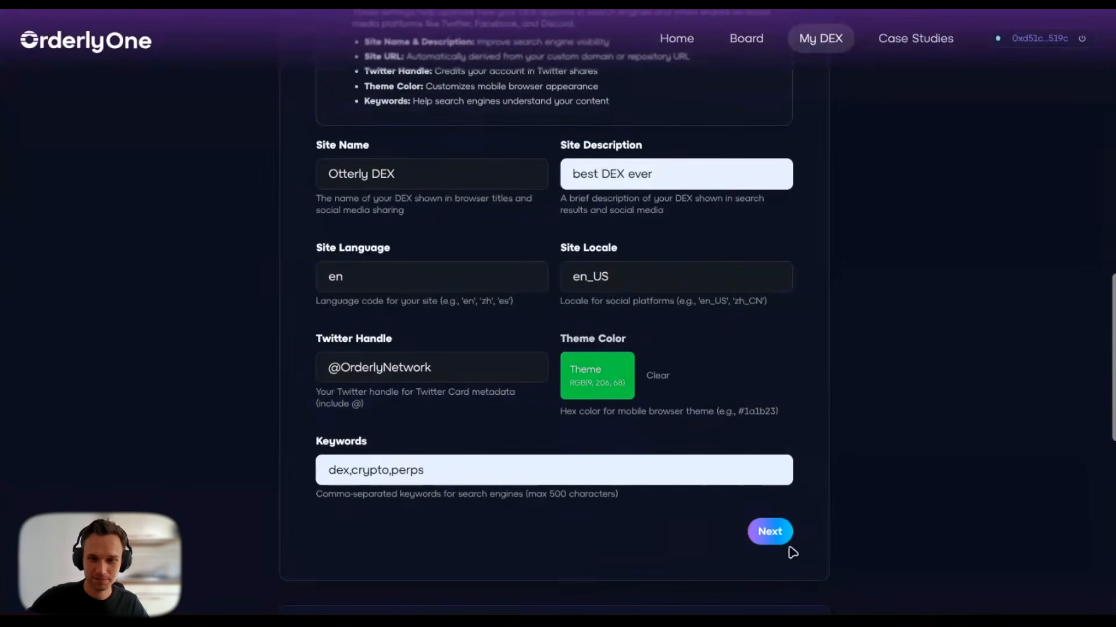
Step: Move on to Reown Configuration, read its project ID instructions, and switch to the Reown dashboard
{"action": "left_click", "coordinate": [770, 531]}
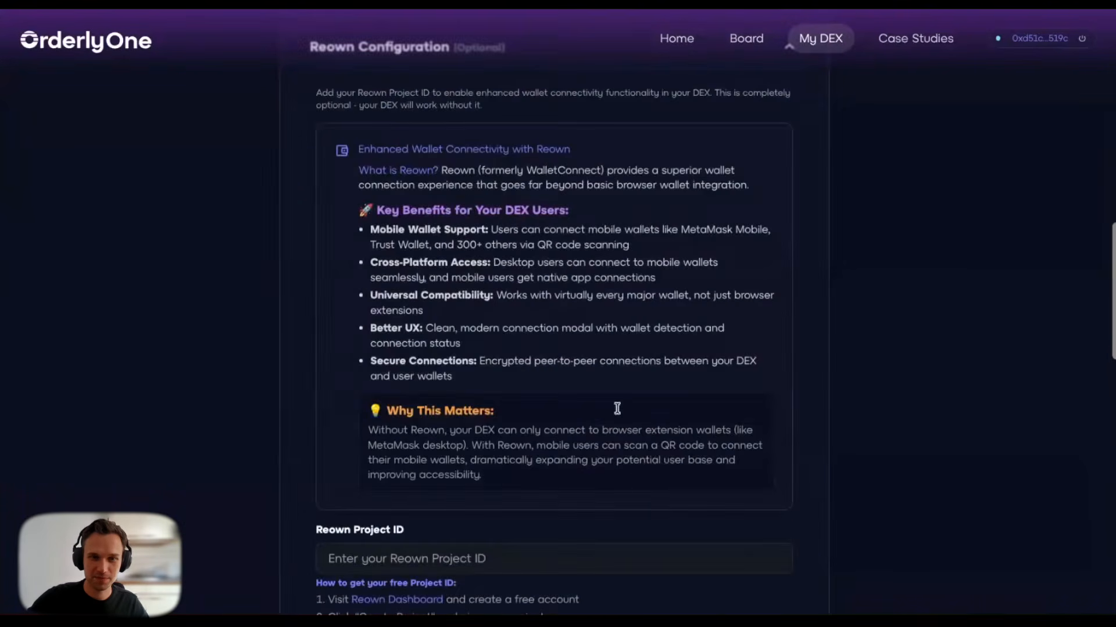
{"action": "scroll", "coordinate": [610, 377], "scroll_direction": "up", "scroll_amount": 3}
{"action": "scroll", "coordinate": [601, 313], "scroll_direction": "down", "scroll_amount": 2}
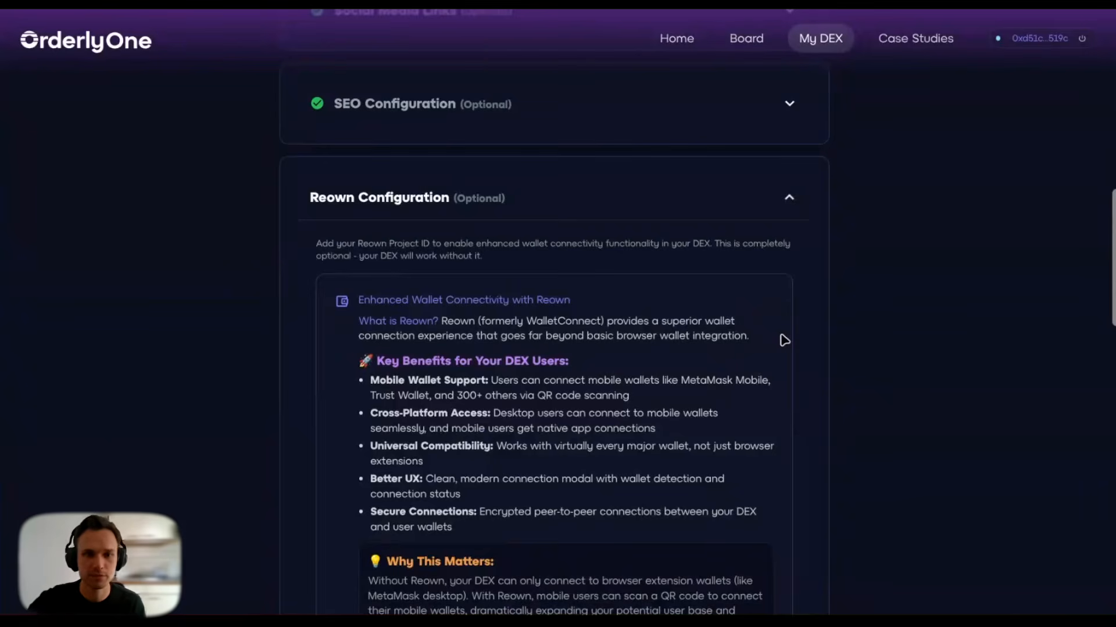
{"action": "scroll", "coordinate": [784, 340], "scroll_direction": "down", "scroll_amount": 2}
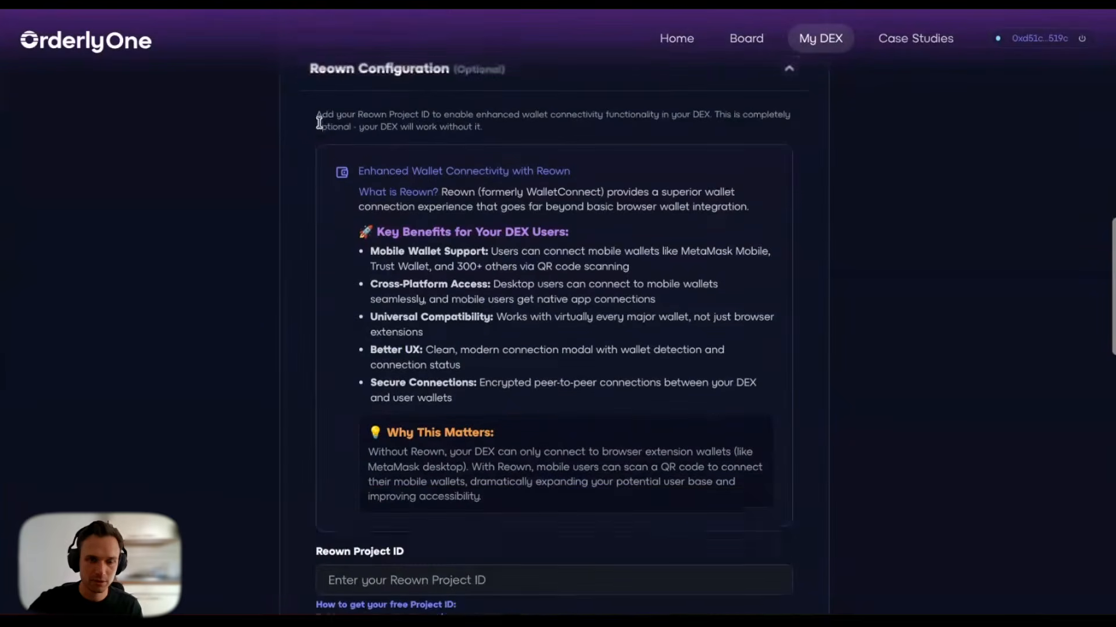
{"action": "scroll", "coordinate": [319, 122], "scroll_direction": "up", "scroll_amount": 2}
{"action": "scroll", "coordinate": [743, 277], "scroll_direction": "down", "scroll_amount": 2}
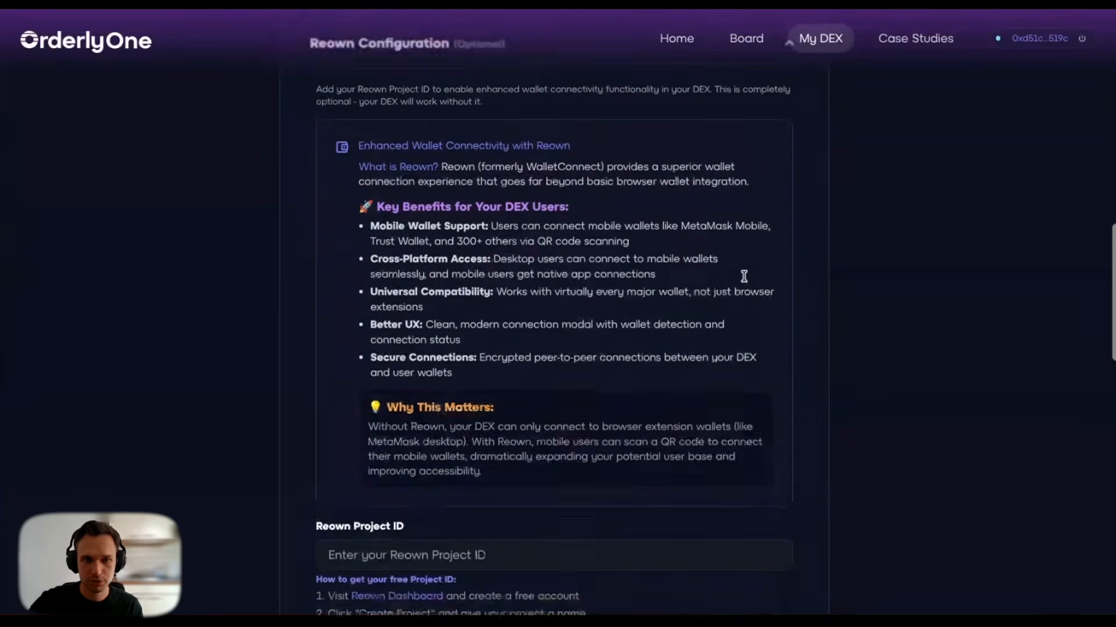
{"action": "scroll", "coordinate": [743, 276], "scroll_direction": "down", "scroll_amount": 2}
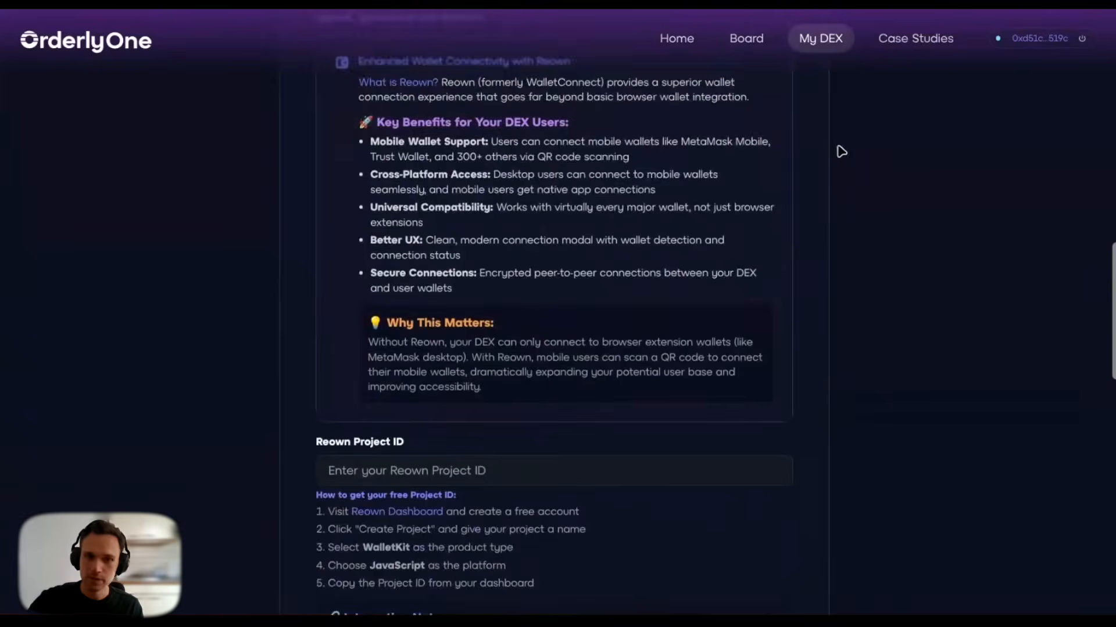
{"action": "scroll", "coordinate": [825, 156], "scroll_direction": "down", "scroll_amount": 2}
{"action": "scroll", "coordinate": [639, 317], "scroll_direction": "down", "scroll_amount": 1}
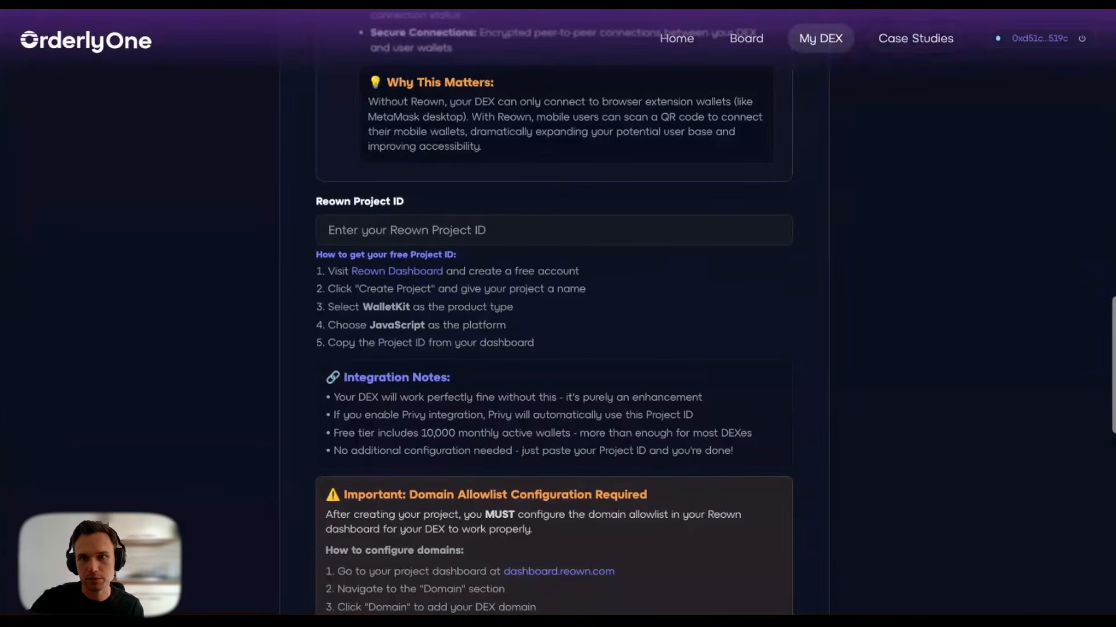
{"action": "left_click", "coordinate": [857, 3]}
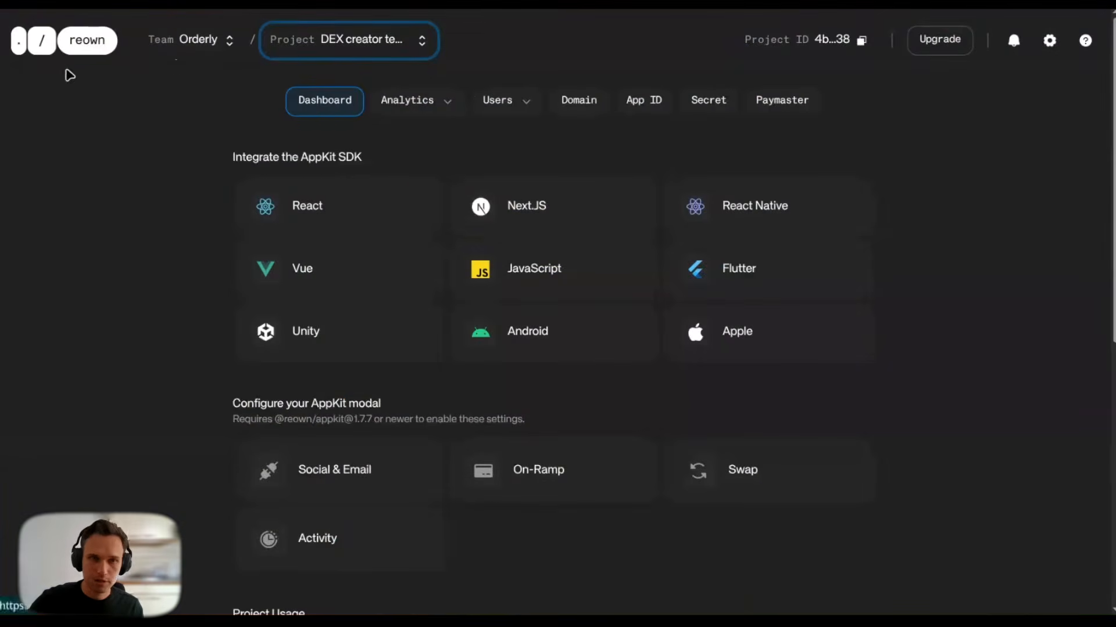
Step: Create a new Reown project named Otterly DEX
{"action": "left_click", "coordinate": [400, 48]}
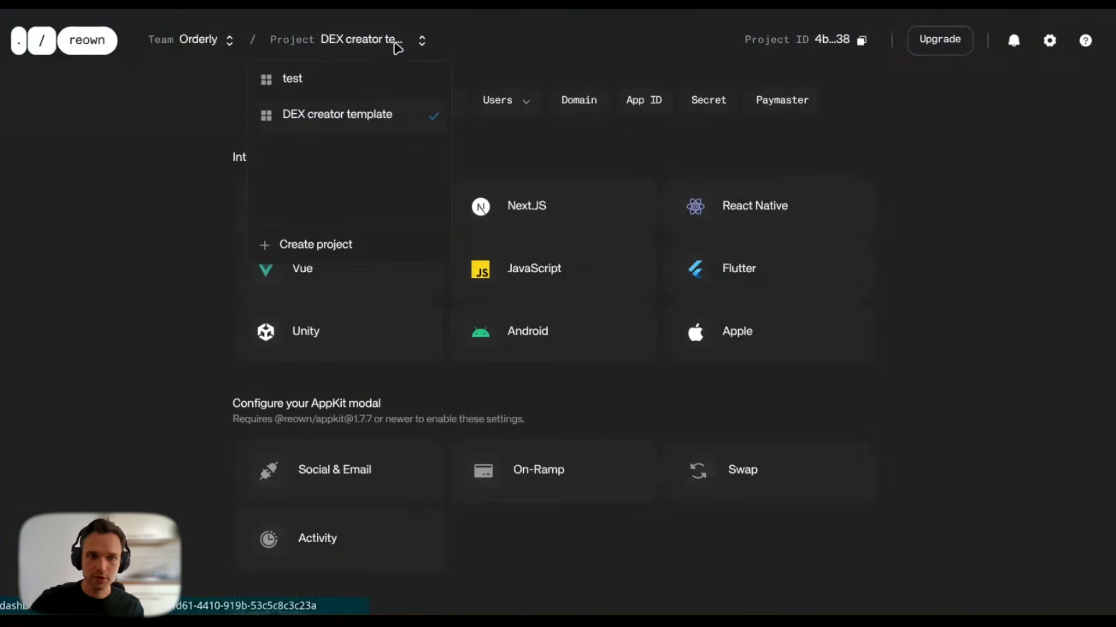
{"action": "left_click", "coordinate": [304, 246]}
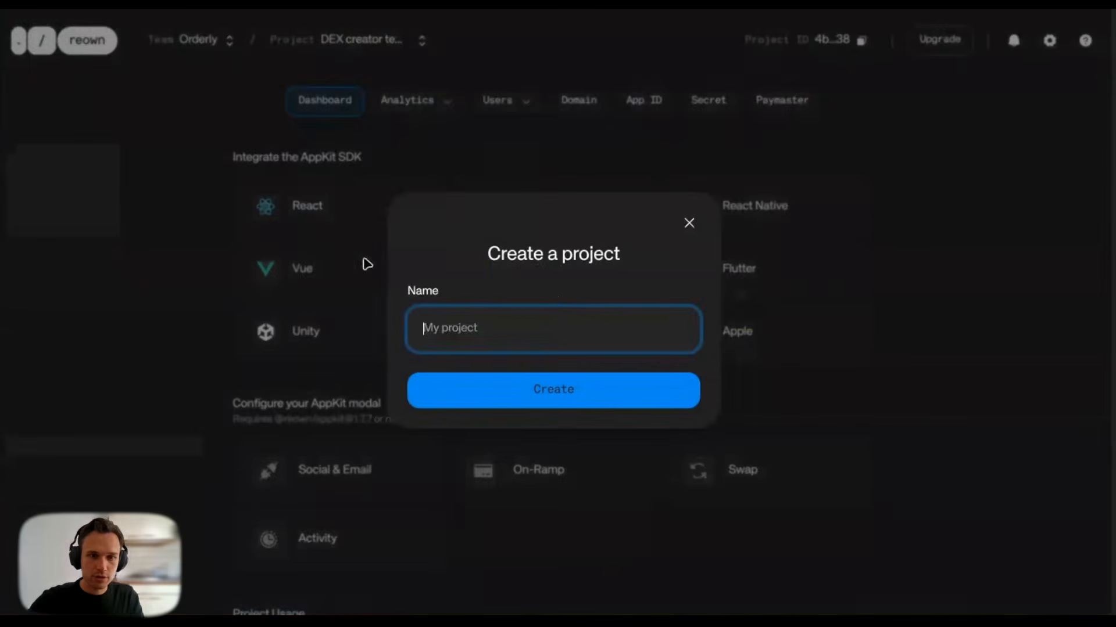
{"action": "type", "text": "Otterly DEX"}
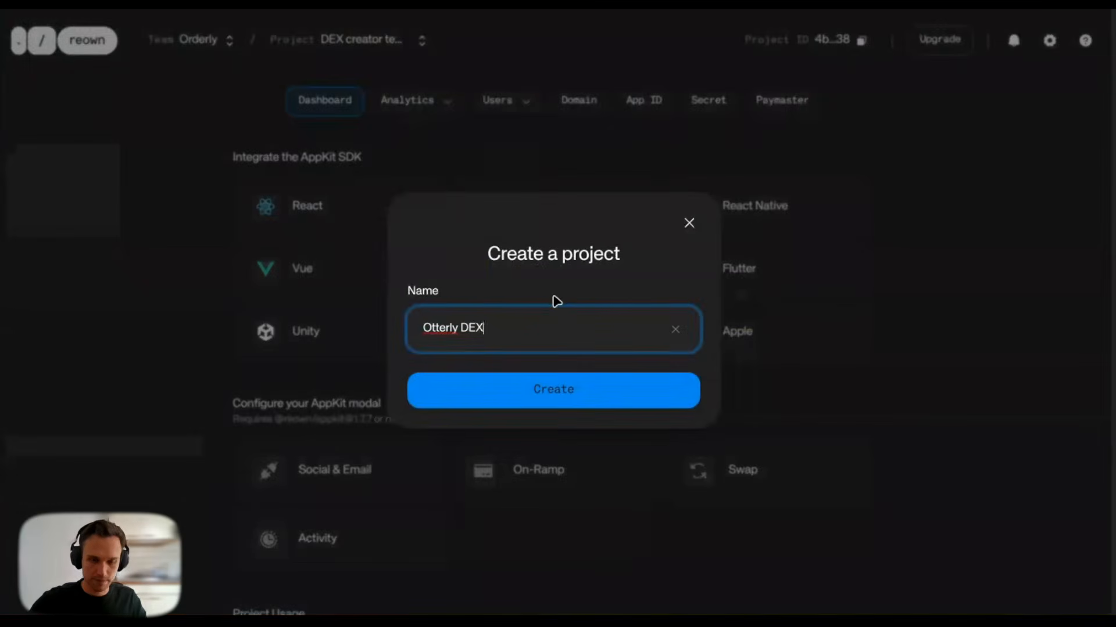
{"action": "key", "text": "Return"}
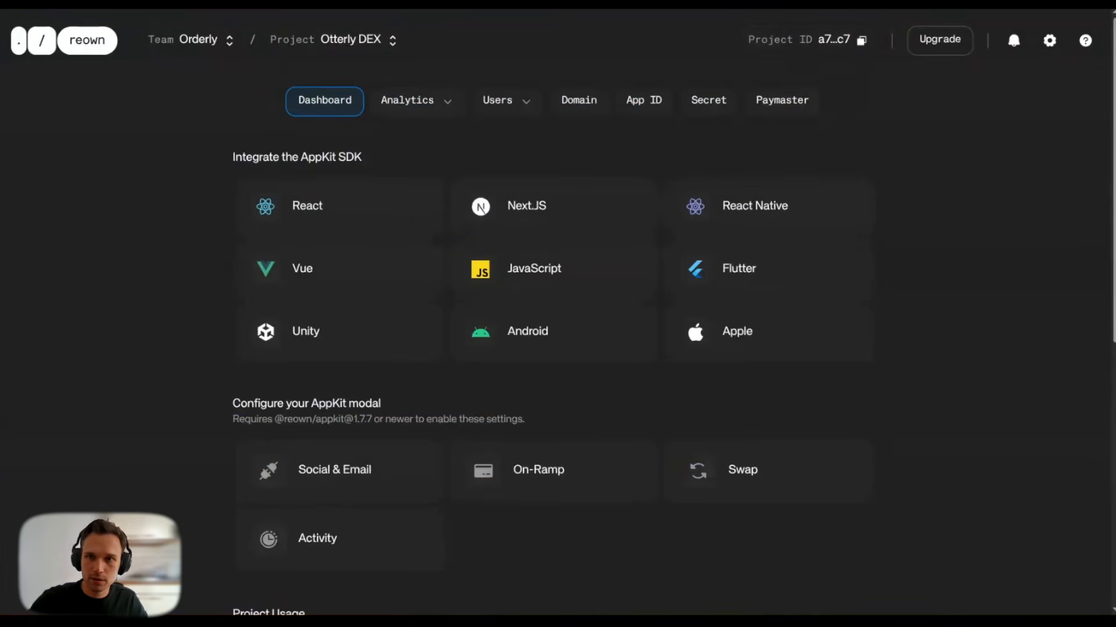
Step: Paste the Reown project ID into the Reown Project ID field and continue to Privy
{"action": "left_click", "coordinate": [668, 2]}
{"action": "left_click", "coordinate": [423, 224]}
{"action": "type", "text": "a778252bc4029cb11c3fece8e45aedc7"}
{"action": "left_click", "coordinate": [329, 296]}
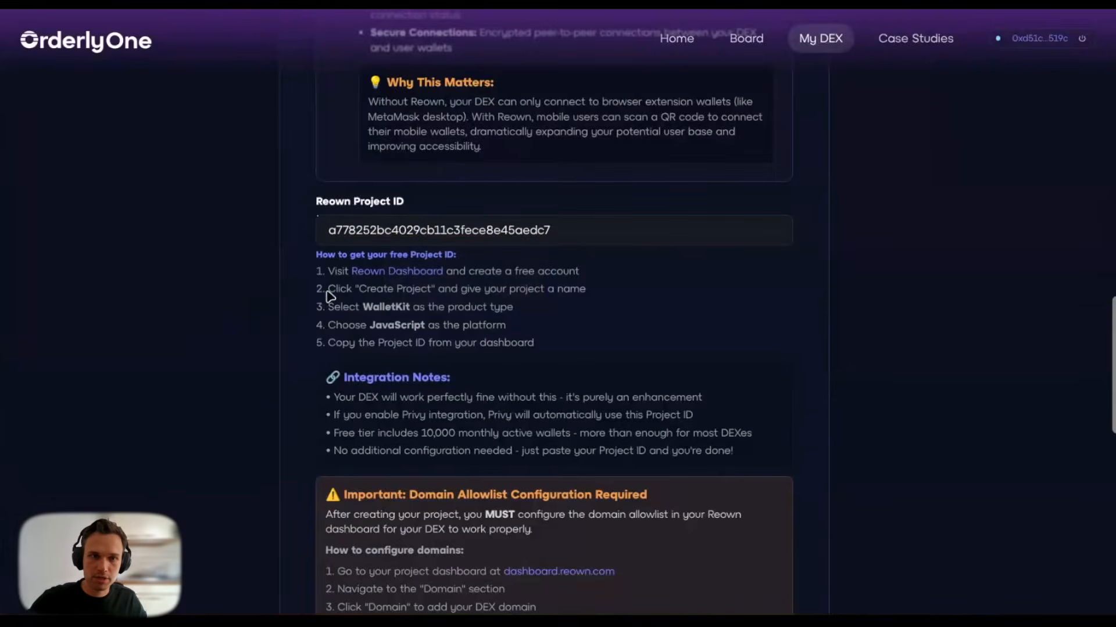
{"action": "scroll", "coordinate": [311, 368], "scroll_direction": "down", "scroll_amount": 4}
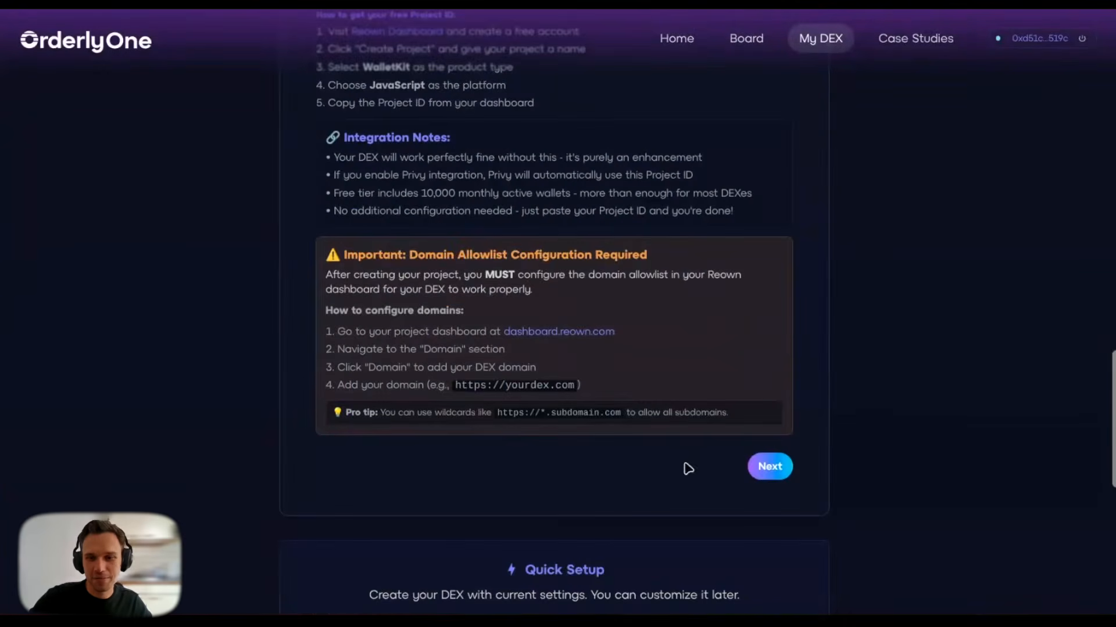
{"action": "left_click", "coordinate": [758, 469]}
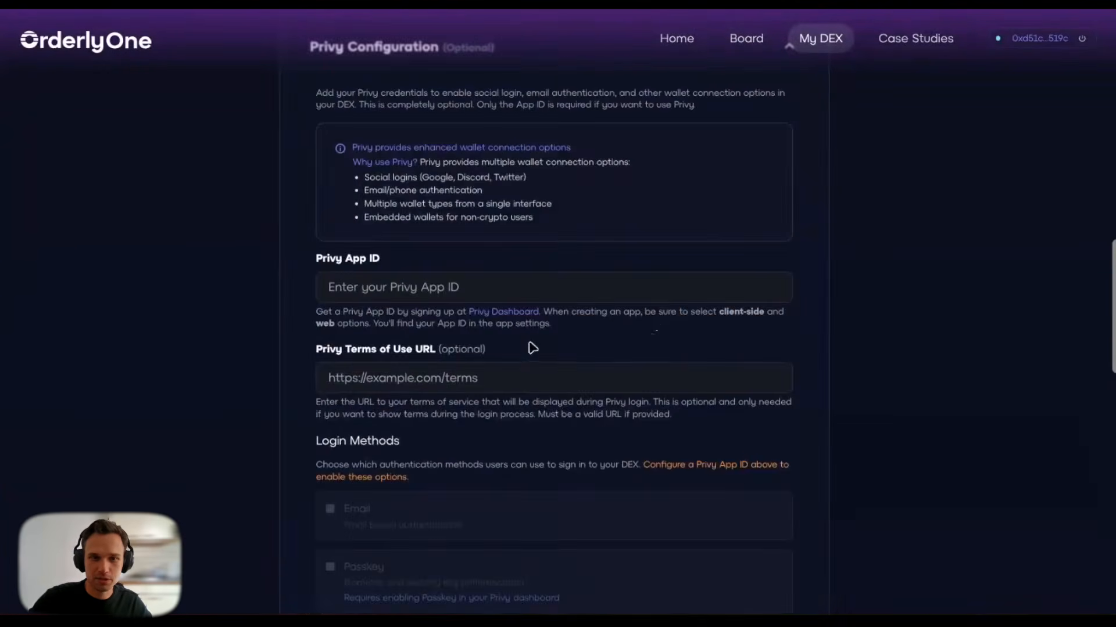
Step: Read through the Privy Configuration step, then bring up the Privy dashboard's app list
{"action": "scroll", "coordinate": [624, 316], "scroll_direction": "up", "scroll_amount": 2}
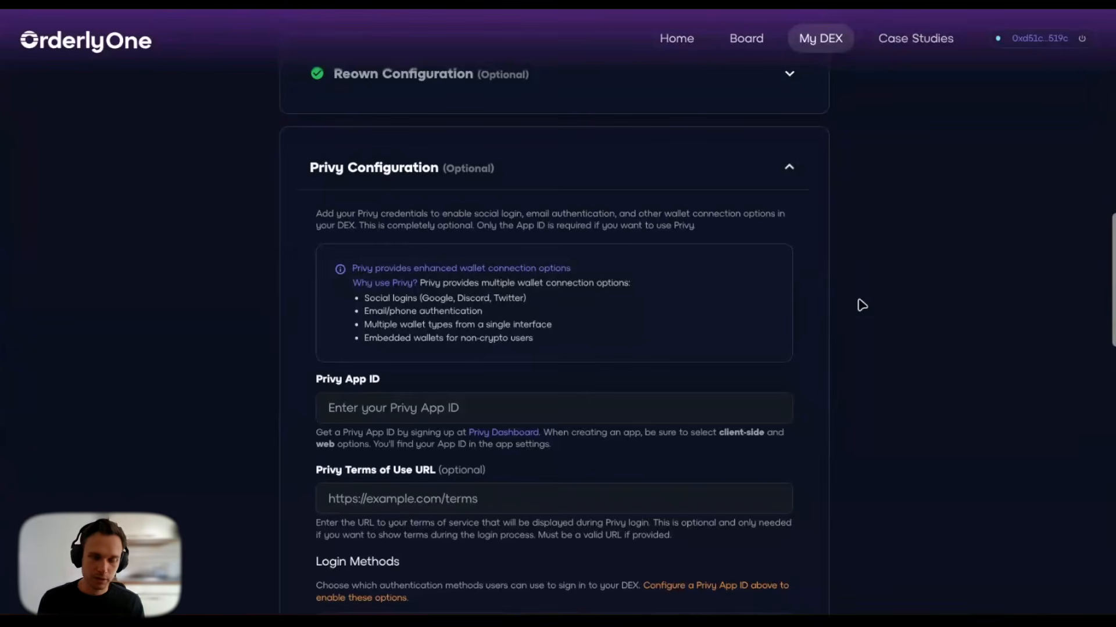
{"action": "scroll", "coordinate": [860, 305], "scroll_direction": "down", "scroll_amount": 8}
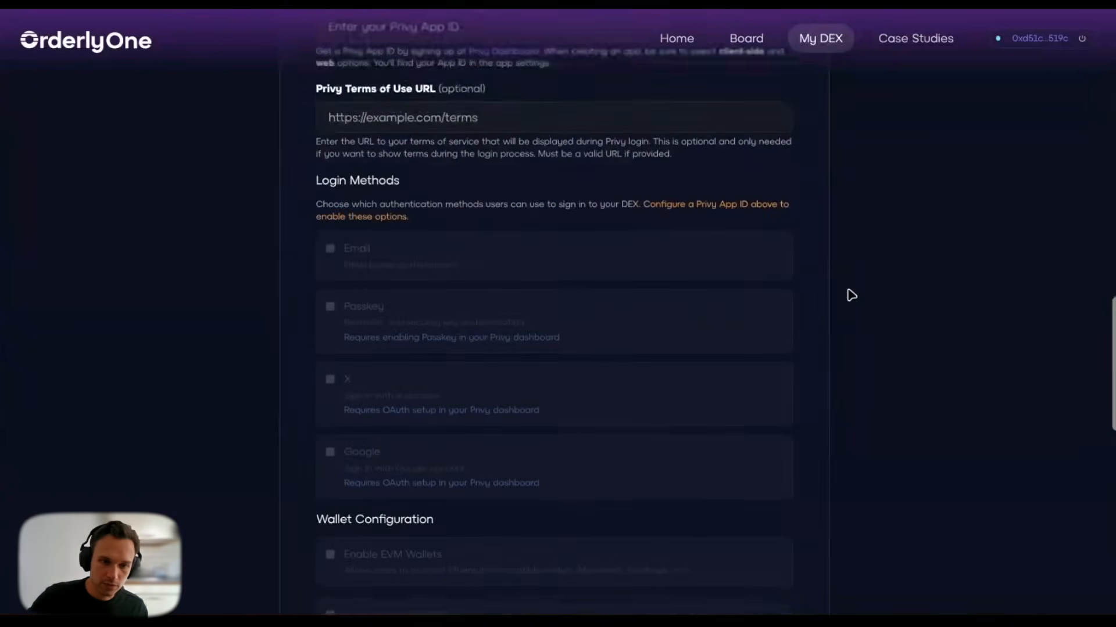
{"action": "scroll", "coordinate": [851, 295], "scroll_direction": "down", "scroll_amount": 2}
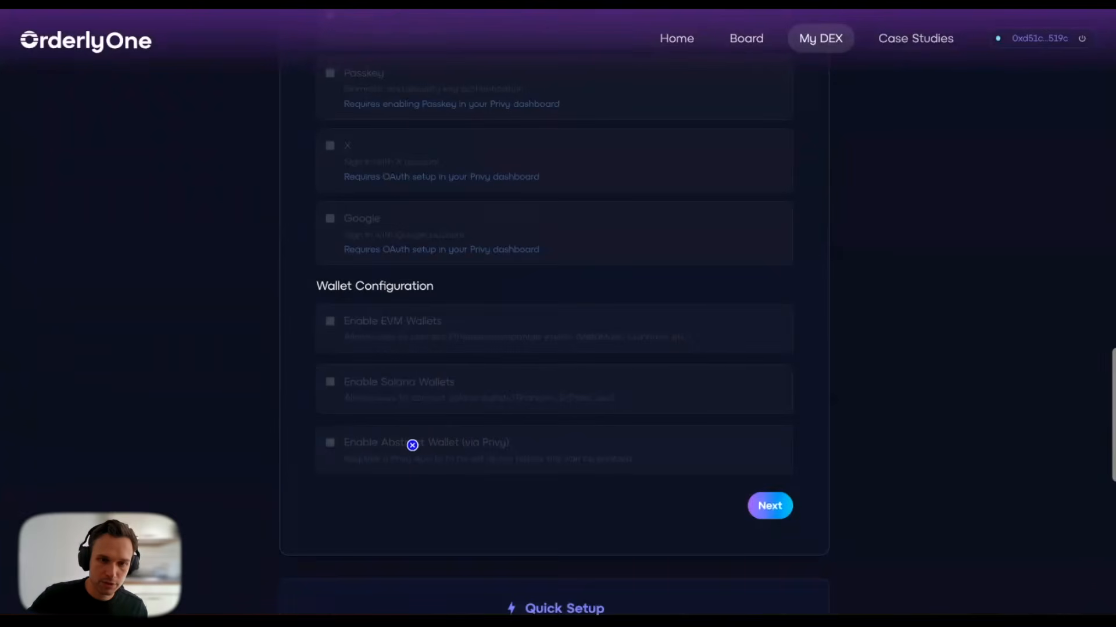
{"action": "scroll", "coordinate": [316, 428], "scroll_direction": "up", "scroll_amount": 10}
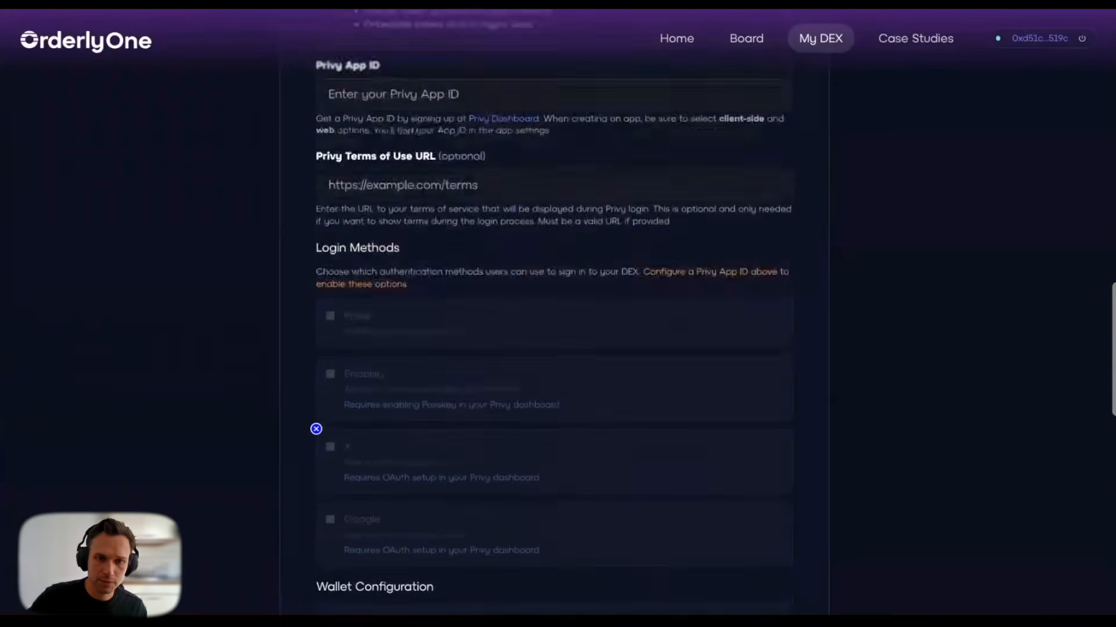
{"action": "scroll", "coordinate": [308, 355], "scroll_direction": "down", "scroll_amount": 1}
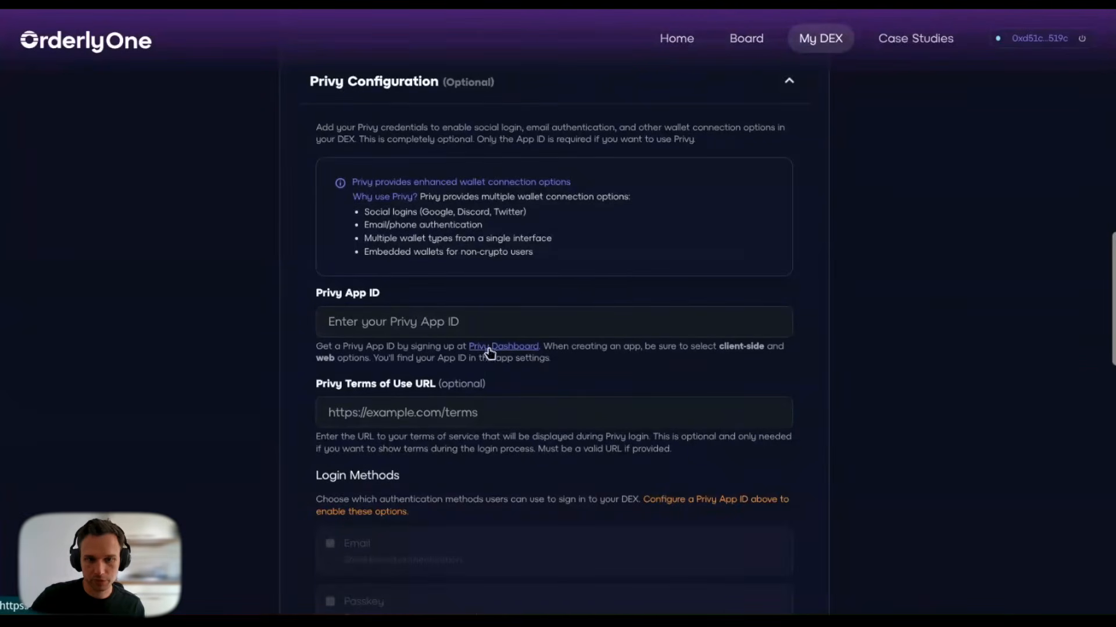
{"action": "key", "text": "ctrl+Tab"}
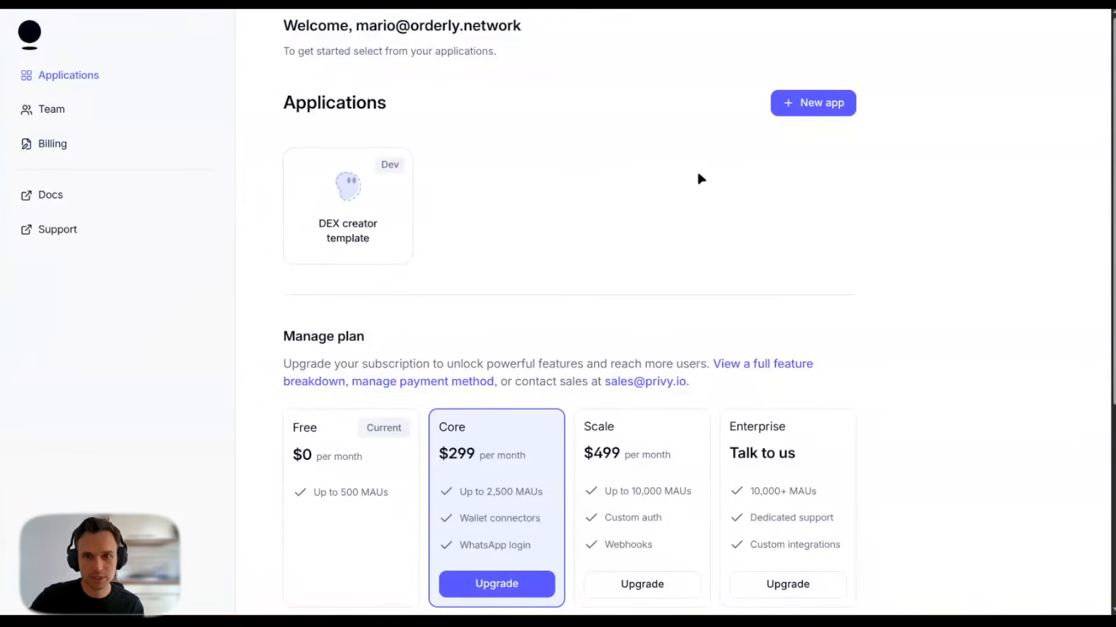
Step: Create a new Privy app named Otterly DEX
{"action": "left_click", "coordinate": [802, 104]}
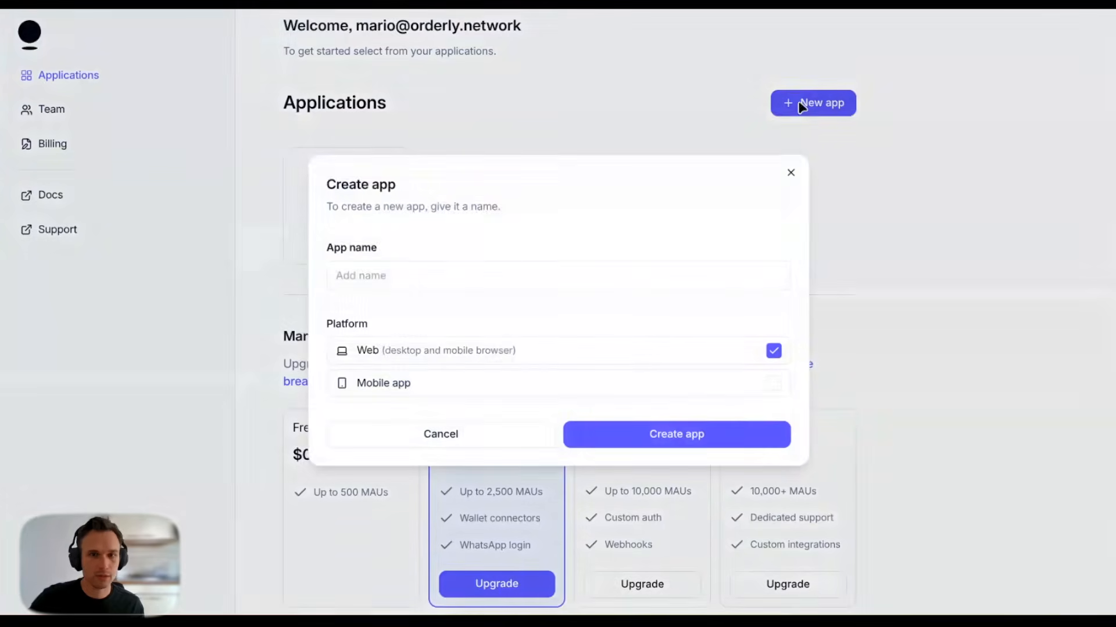
{"action": "left_click", "coordinate": [426, 263]}
{"action": "type", "text": "Otterly DEX"}
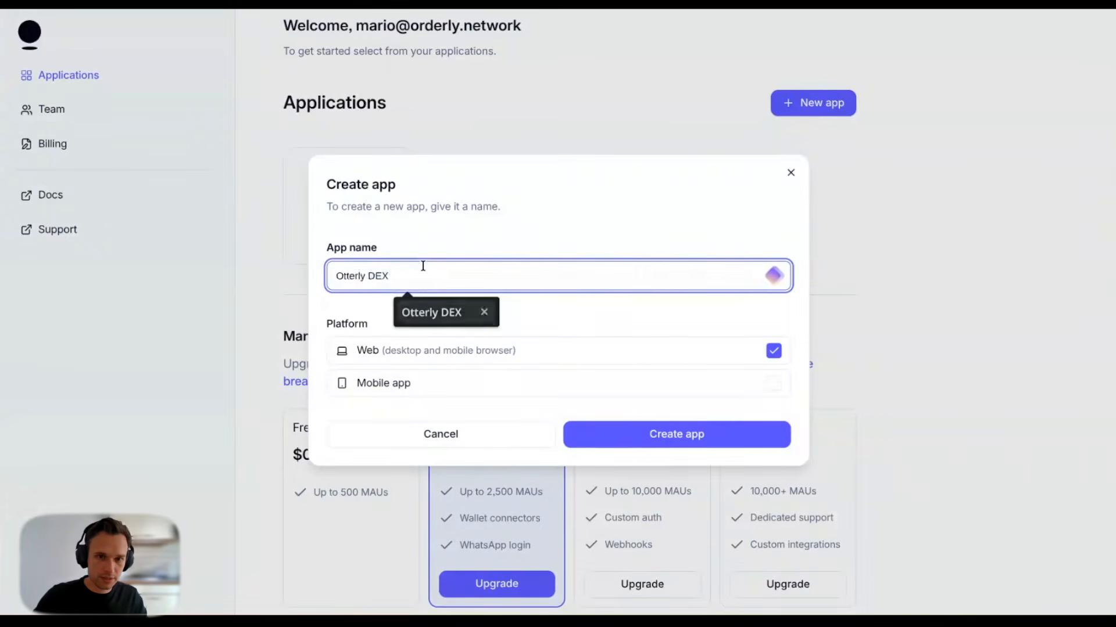
{"action": "key", "text": "Return"}
{"action": "key", "text": "Return"}
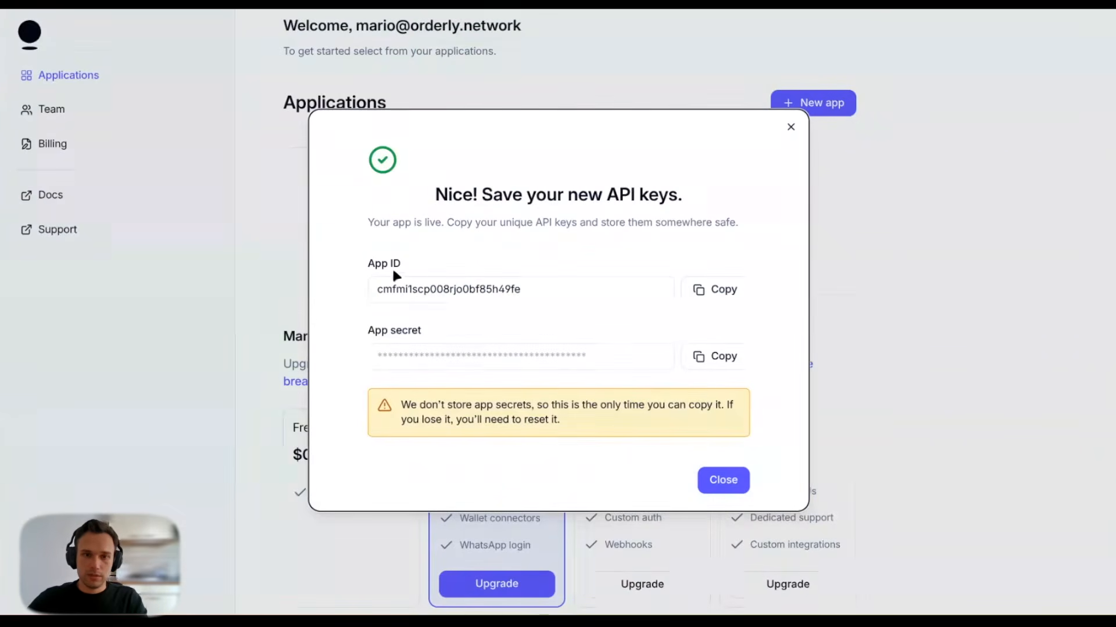
Step: Copy the Otterly DEX App ID and return to the OrderlyOne setup page
{"action": "left_click", "coordinate": [700, 292]}
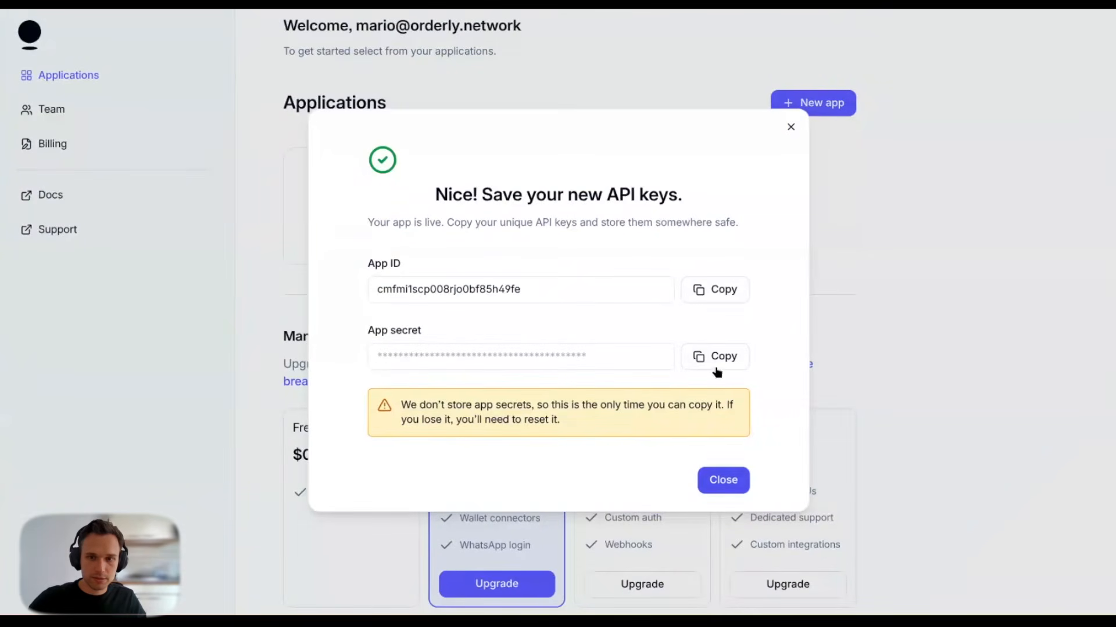
{"action": "left_click", "coordinate": [708, 299]}
{"action": "left_click", "coordinate": [715, 478]}
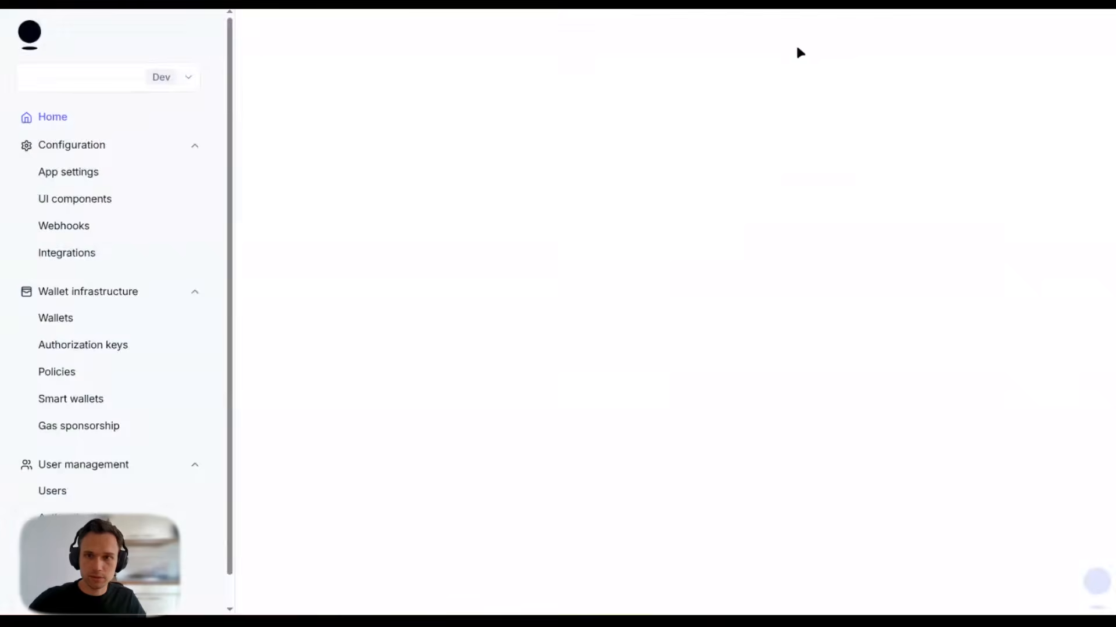
{"action": "left_click", "coordinate": [953, 5]}
Step: Paste the Otterly DEX App ID into the Privy App ID field and scroll to Login Methods
{"action": "left_click", "coordinate": [399, 317]}
{"action": "key", "text": "ctrl+v"}
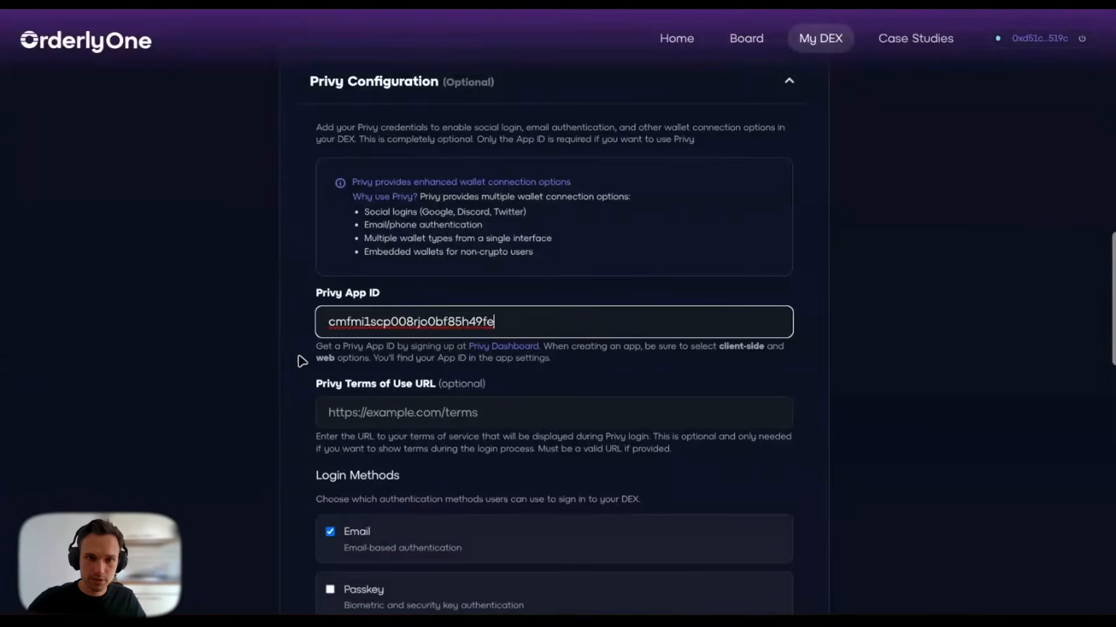
{"action": "left_click", "coordinate": [285, 370]}
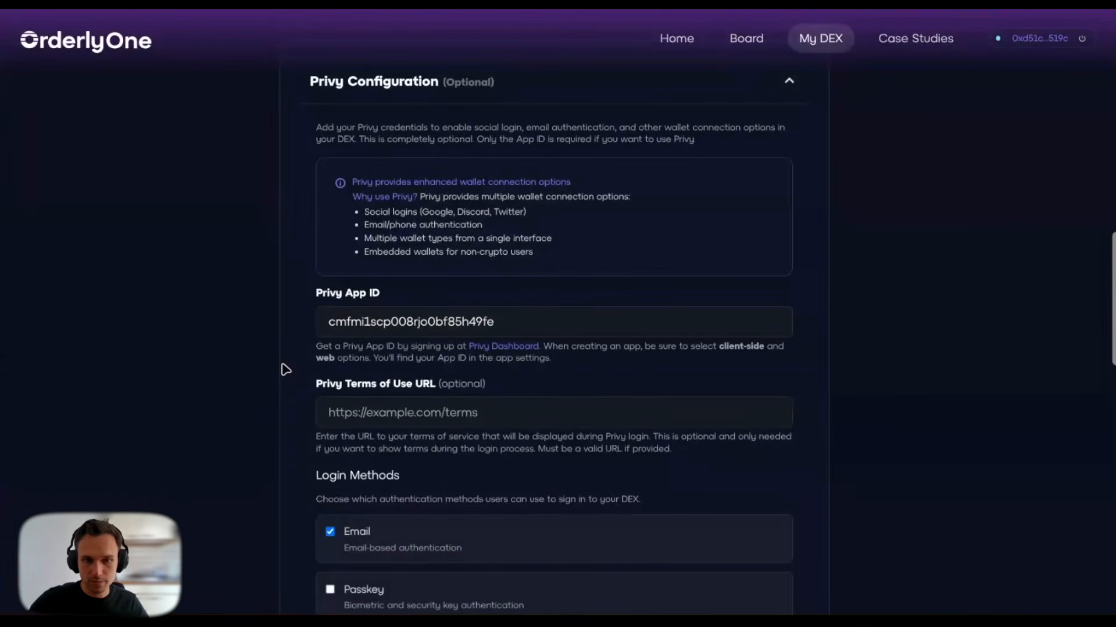
{"action": "scroll", "coordinate": [285, 369], "scroll_direction": "up", "scroll_amount": 1}
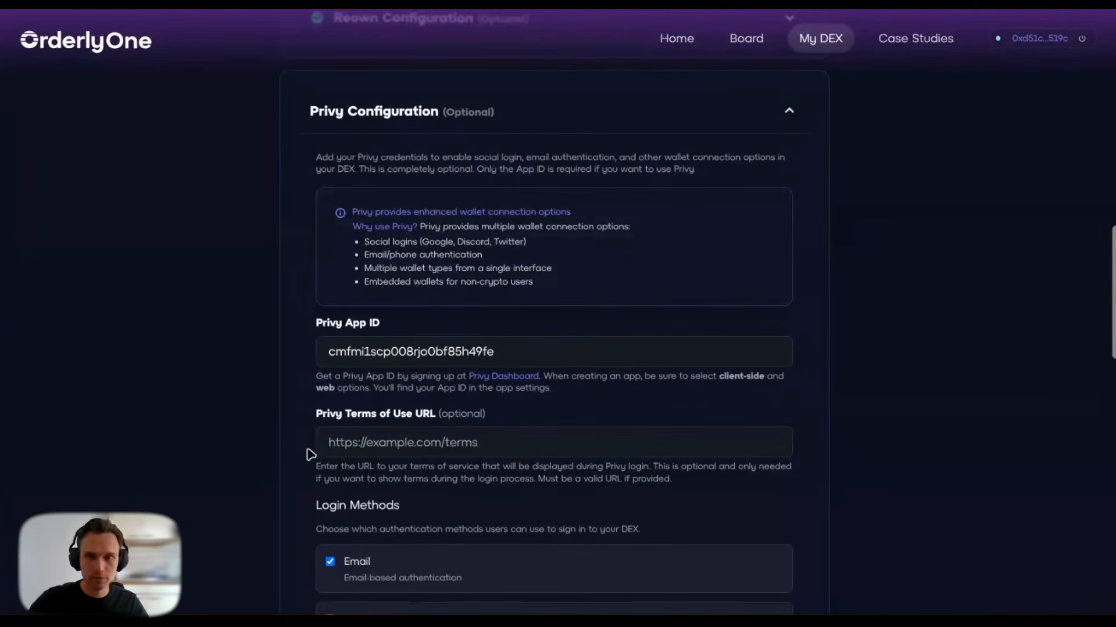
{"action": "scroll", "coordinate": [311, 454], "scroll_direction": "down", "scroll_amount": 6}
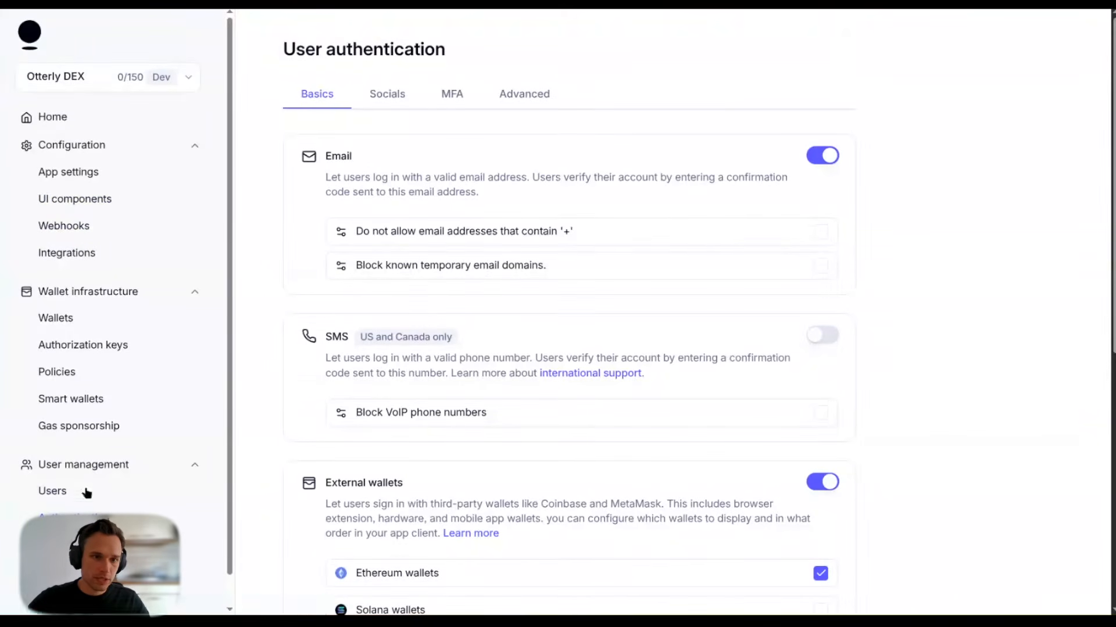
Step: Review Privy's social login providers, toggling Google on and back off
{"action": "left_click", "coordinate": [384, 96]}
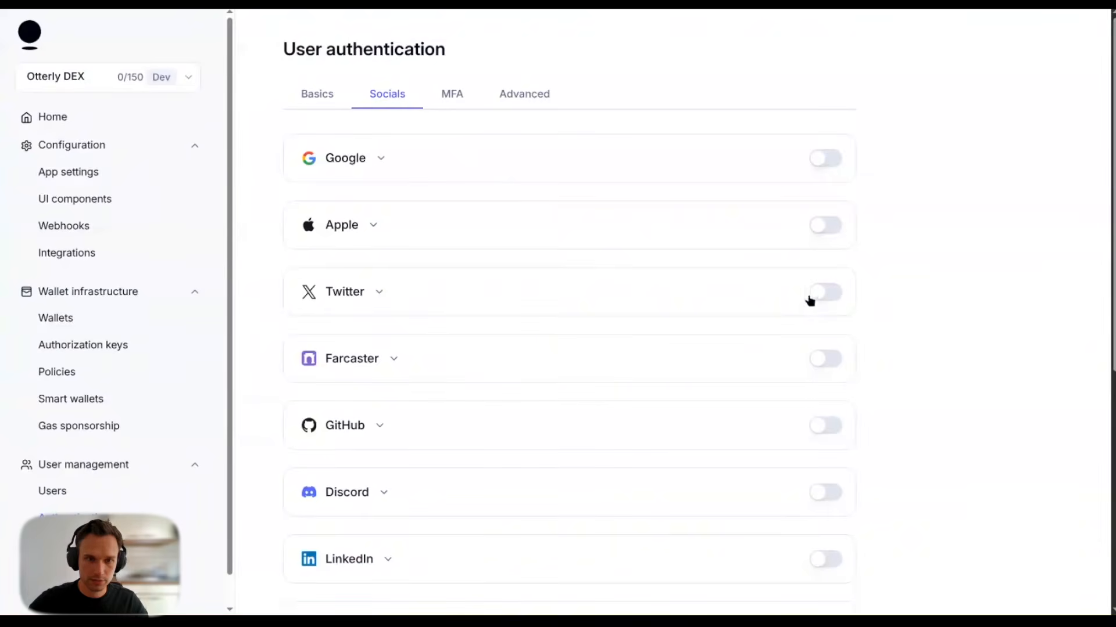
{"action": "left_click", "coordinate": [830, 160]}
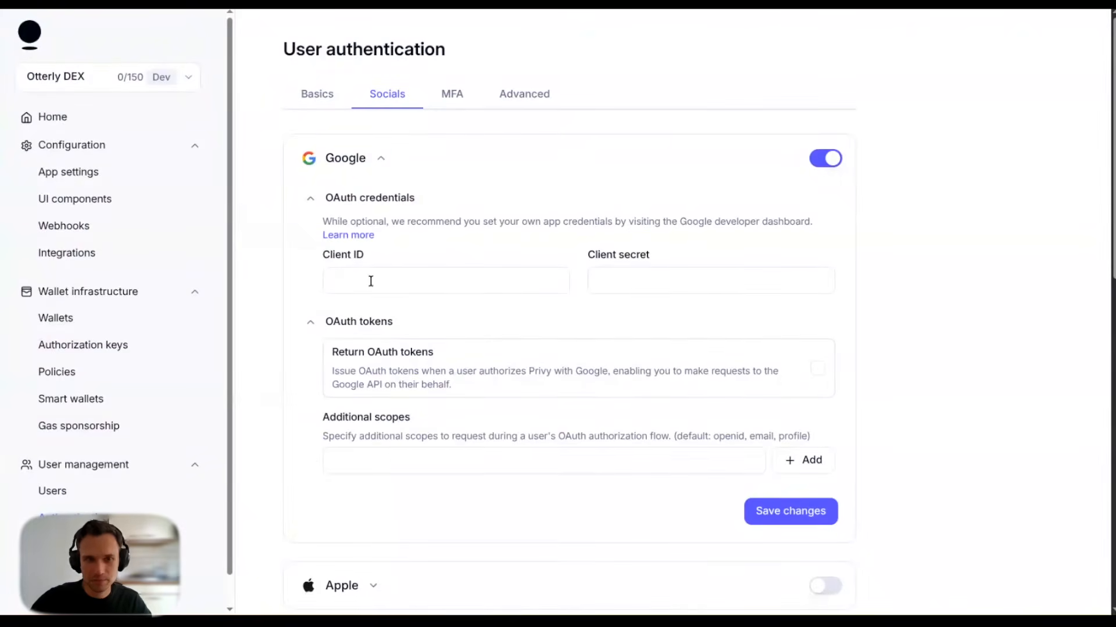
{"action": "left_click", "coordinate": [820, 165]}
{"action": "left_click", "coordinate": [379, 164]}
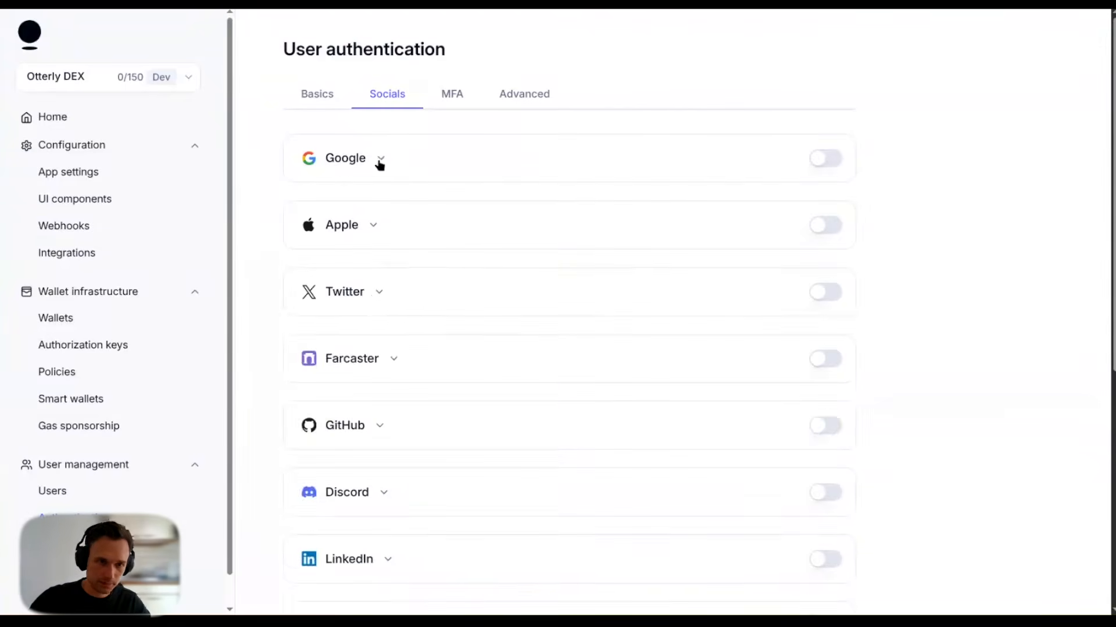
Step: Look over the Twitter provider settings, then tick X sign-in among OrderlyOne's login methods
{"action": "left_click", "coordinate": [378, 293]}
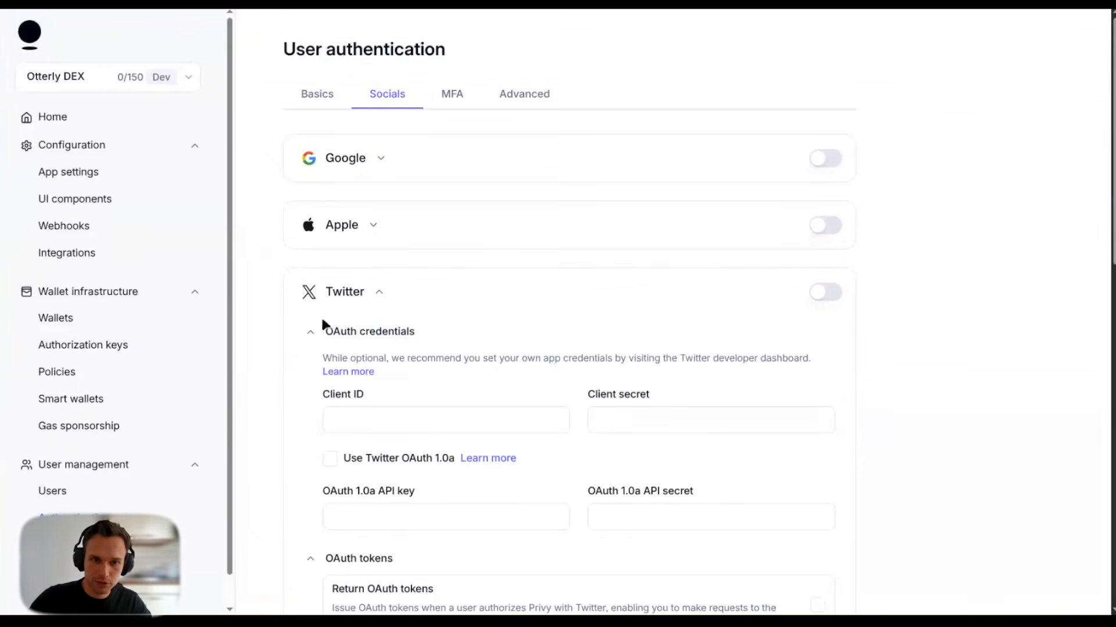
{"action": "left_click", "coordinate": [379, 299]}
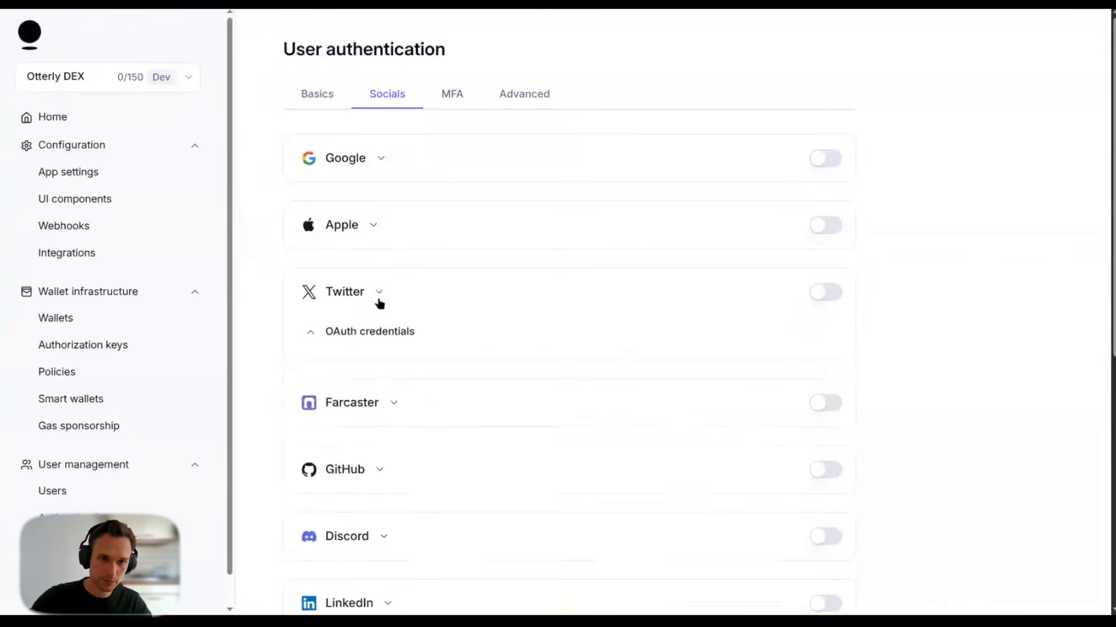
{"action": "left_click", "coordinate": [322, 95]}
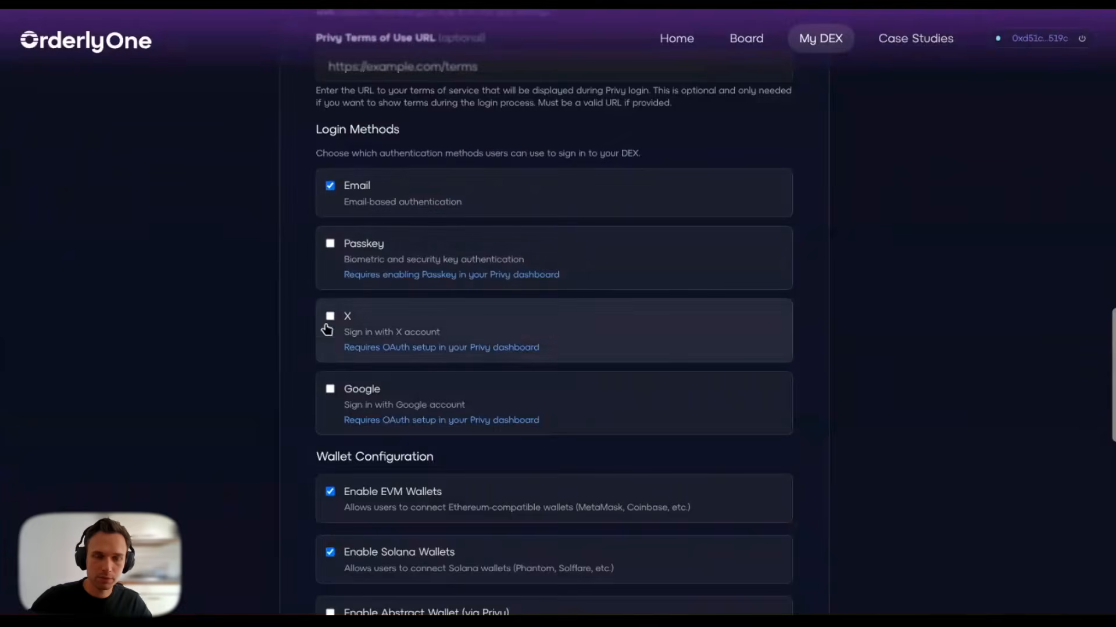
{"action": "left_click", "coordinate": [329, 316]}
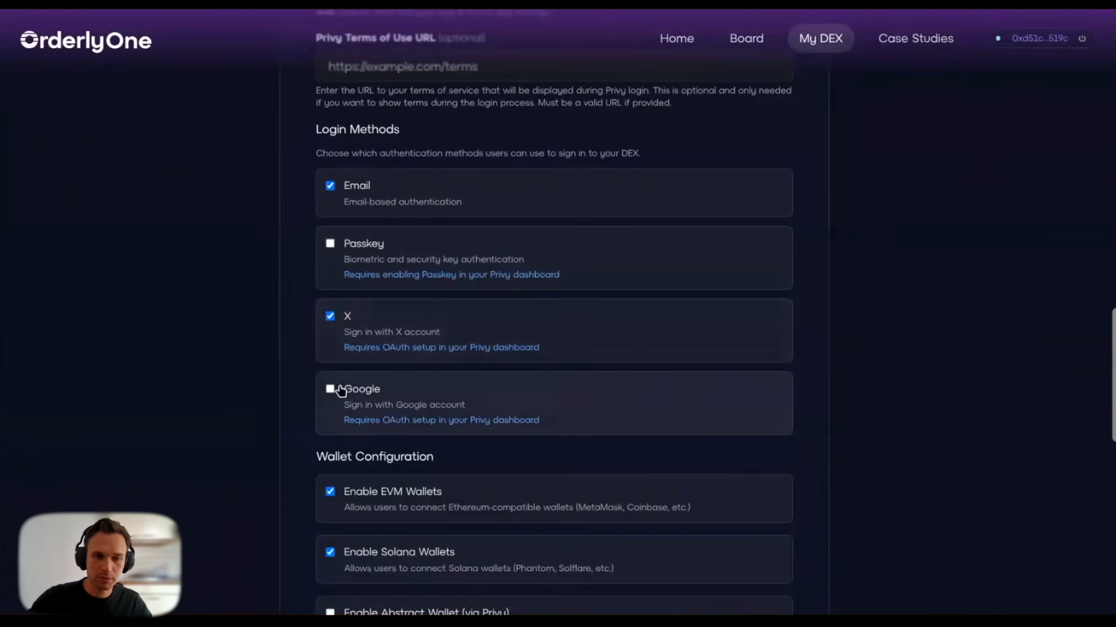
Step: Turn X login back off and enable Passkey as a Privy login method for the DEX
{"action": "left_click", "coordinate": [330, 317]}
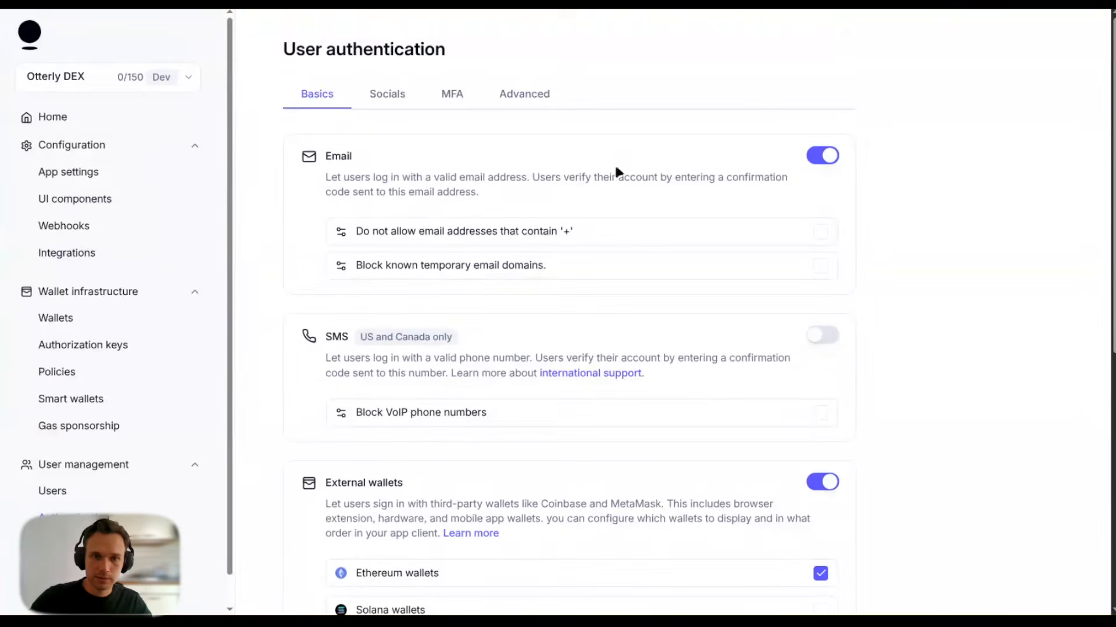
{"action": "scroll", "coordinate": [451, 282], "scroll_direction": "down", "scroll_amount": 7}
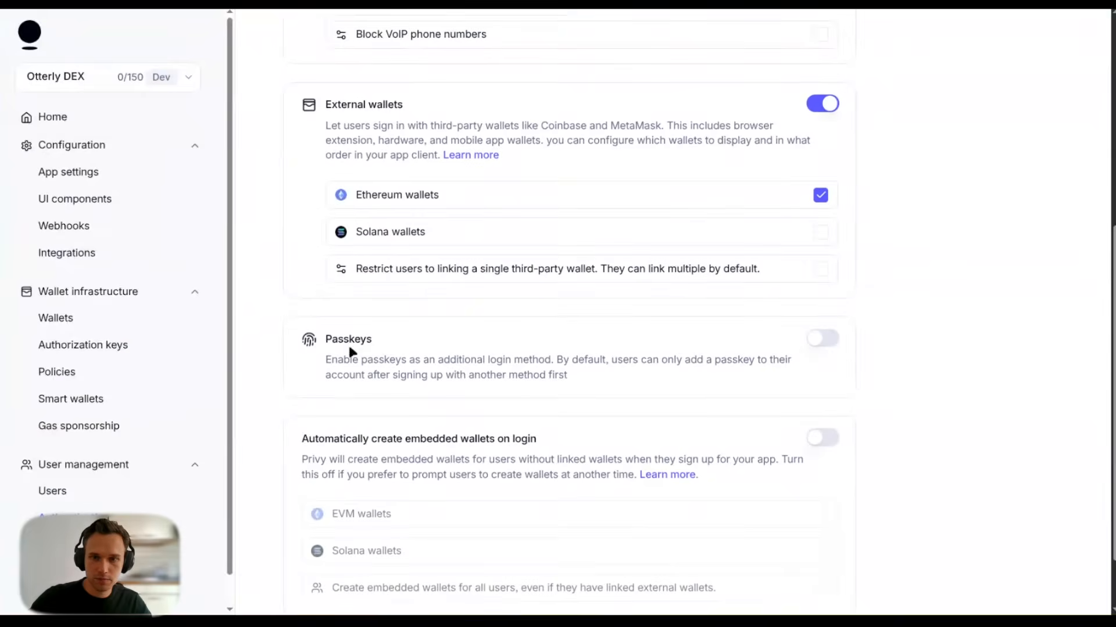
{"action": "left_click", "coordinate": [823, 341]}
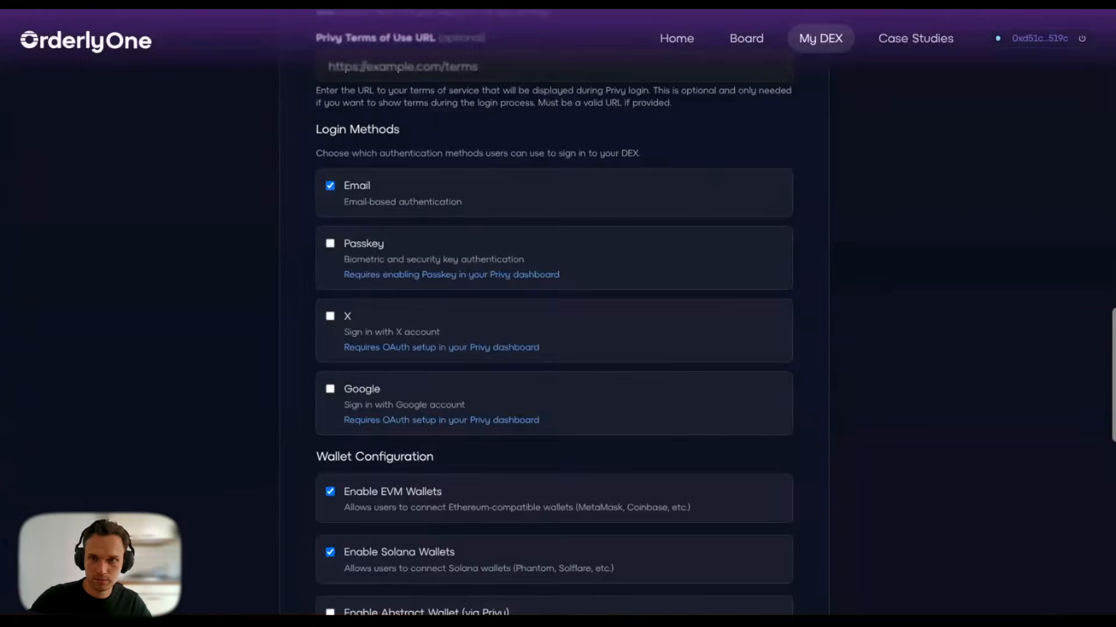
{"action": "left_click", "coordinate": [356, 243]}
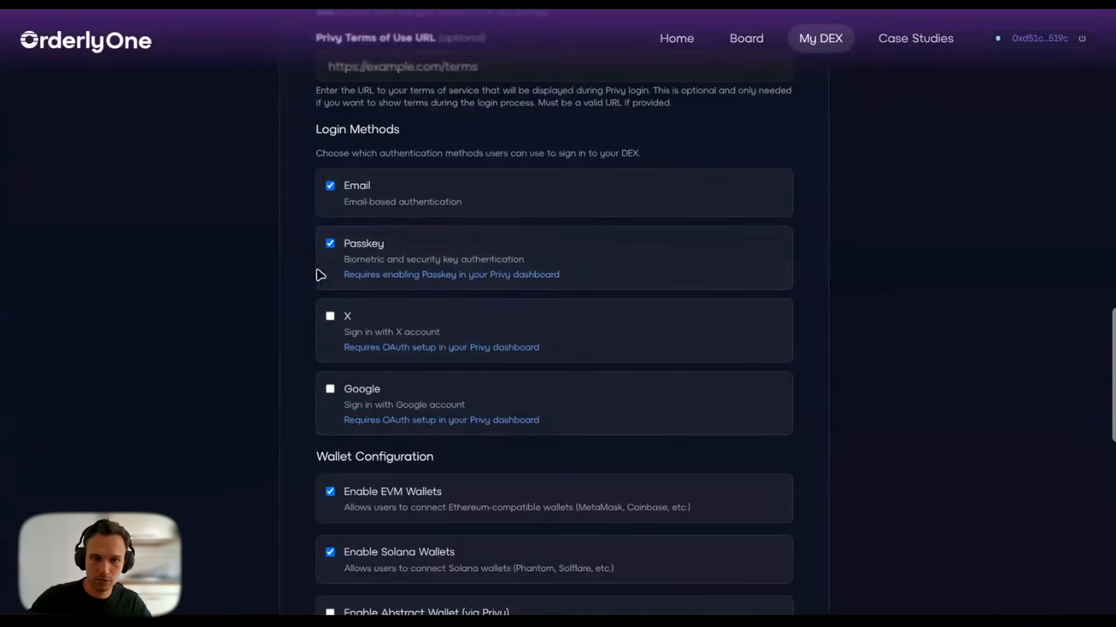
{"action": "scroll", "coordinate": [281, 281], "scroll_direction": "down", "scroll_amount": 4}
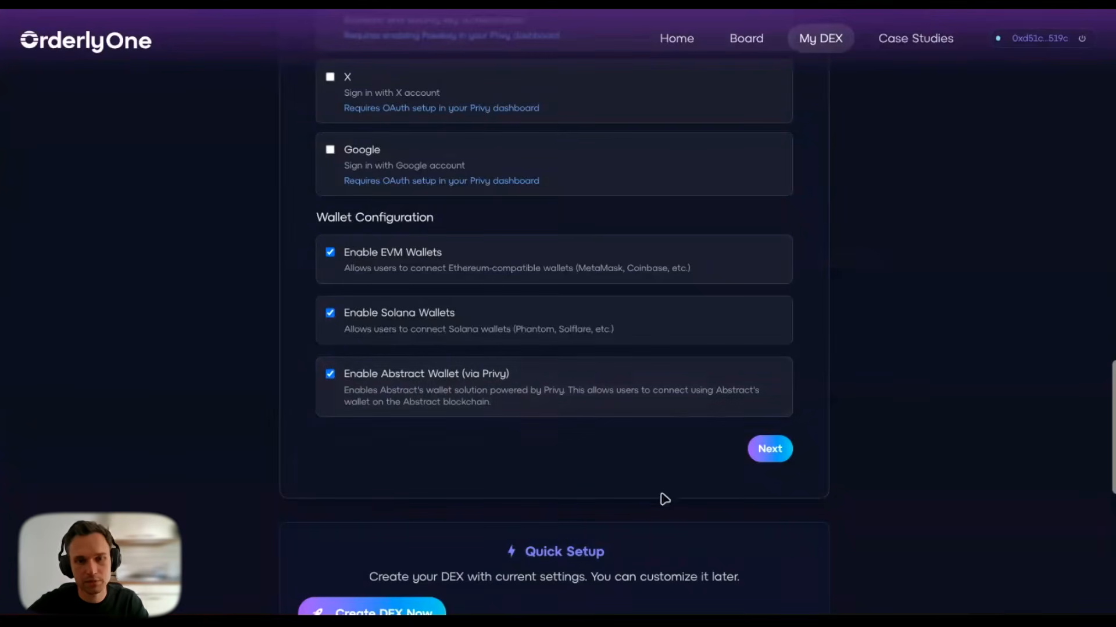
Step: Advance from the wallet setup to the Blockchain Configuration step
{"action": "left_click", "coordinate": [771, 451]}
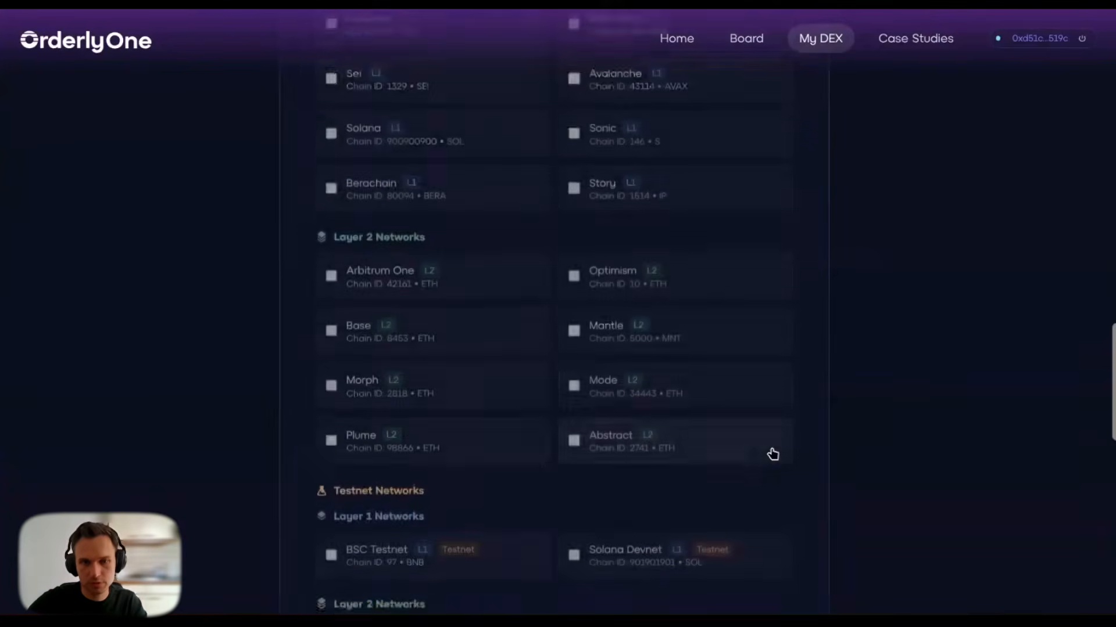
{"action": "scroll", "coordinate": [581, 267], "scroll_direction": "up", "scroll_amount": 2}
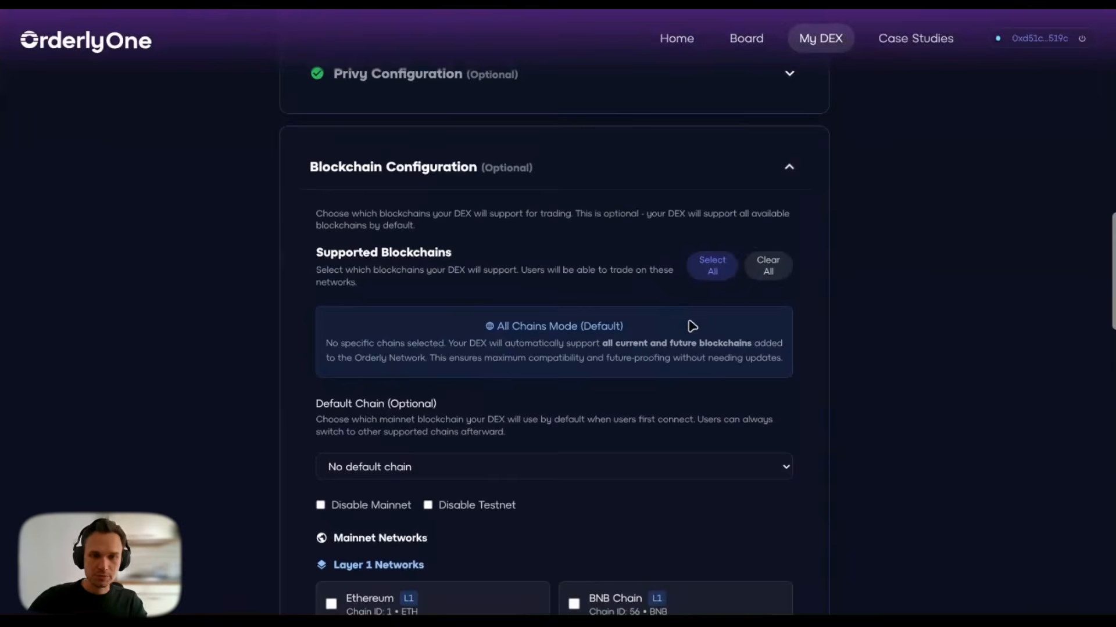
{"action": "scroll", "coordinate": [692, 323], "scroll_direction": "down", "scroll_amount": 6}
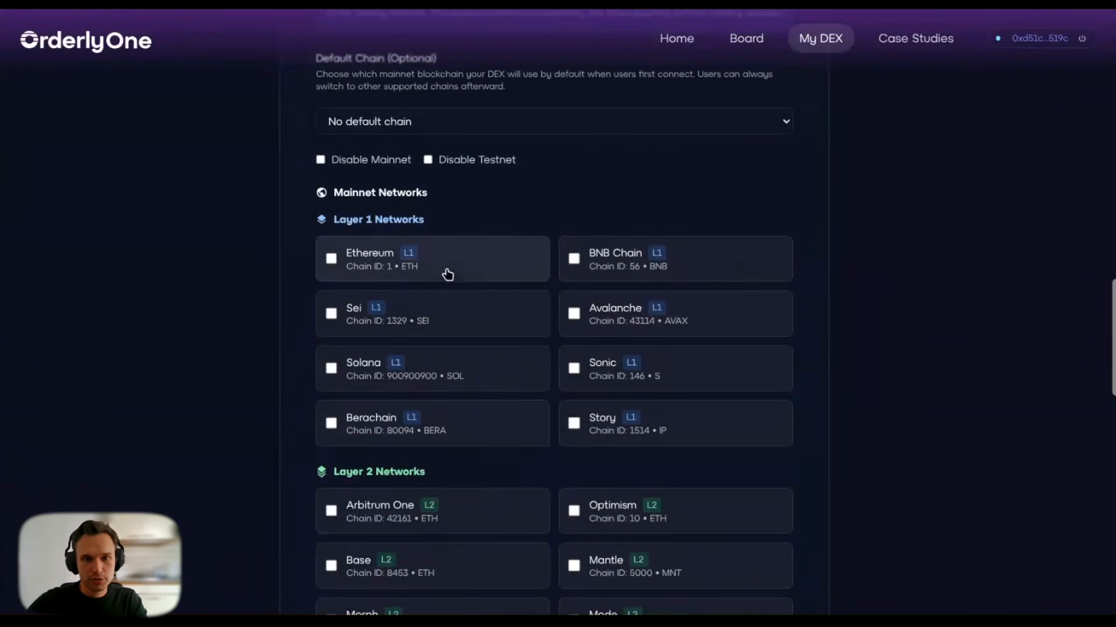
Step: Try Disable Testnet and Disable Mainnet, then untick both to keep All Chains Mode
{"action": "left_click", "coordinate": [429, 160]}
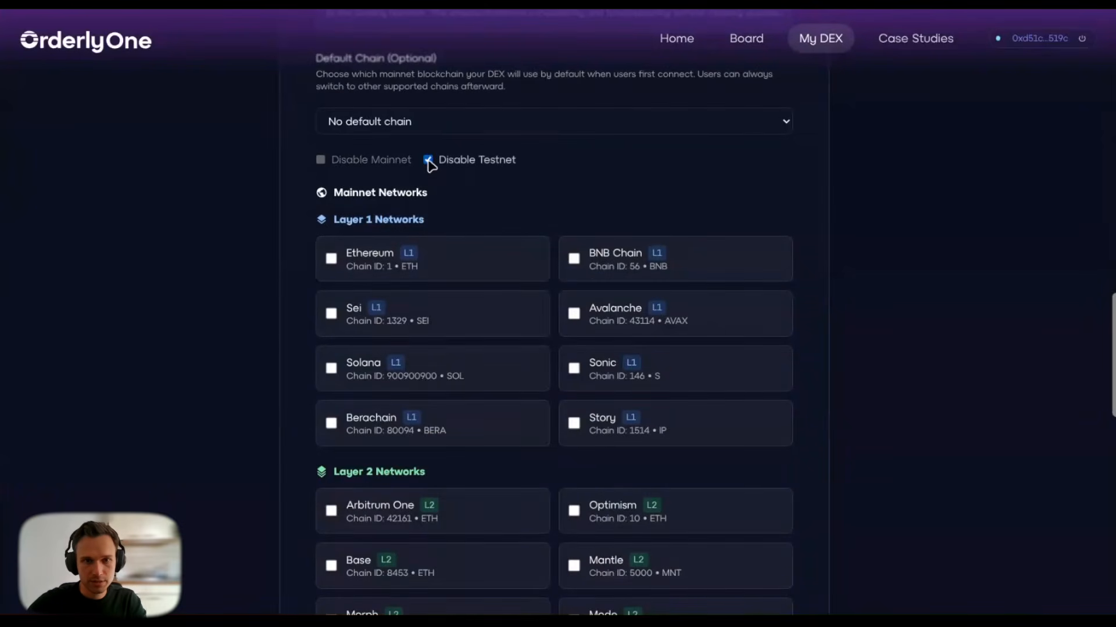
{"action": "left_click", "coordinate": [429, 161]}
{"action": "left_click", "coordinate": [362, 164]}
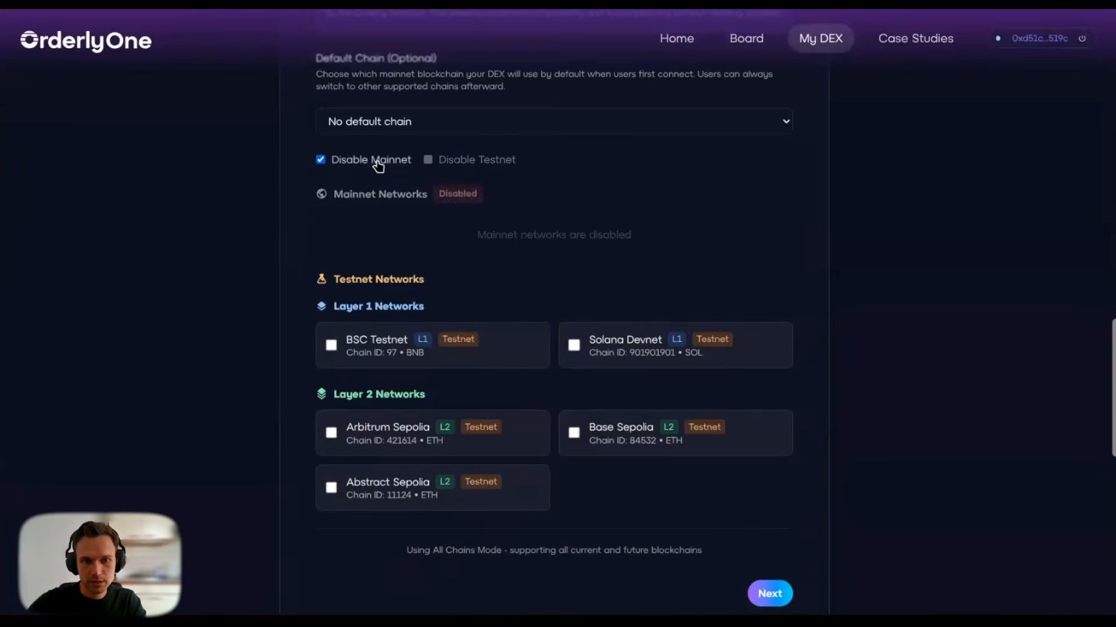
{"action": "left_click", "coordinate": [378, 167]}
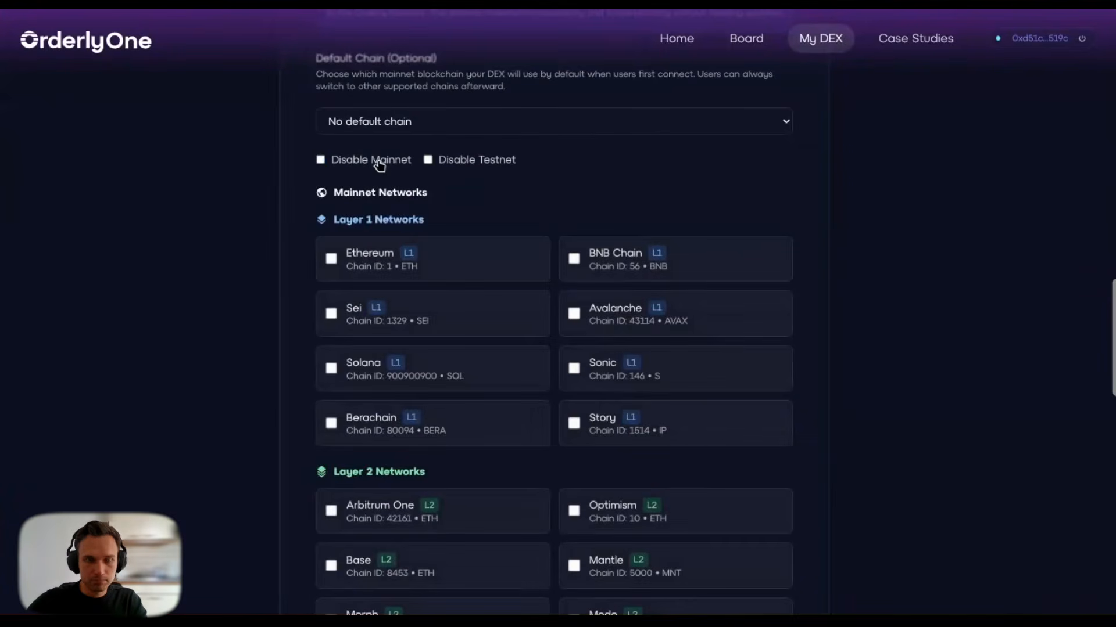
{"action": "scroll", "coordinate": [607, 218], "scroll_direction": "up", "scroll_amount": 5}
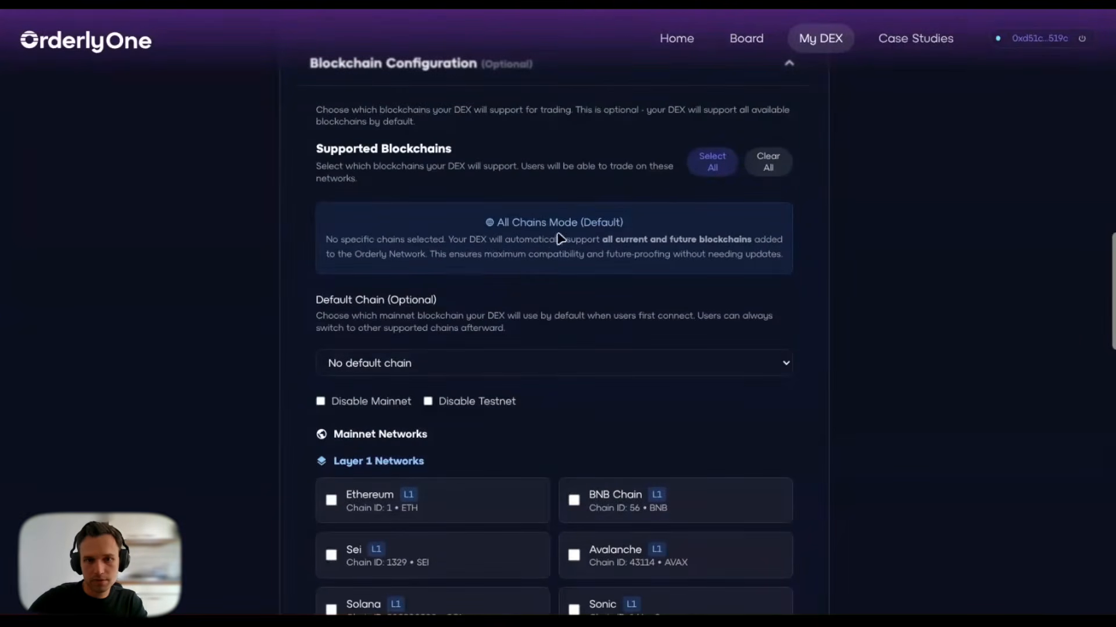
{"action": "scroll", "coordinate": [610, 381], "scroll_direction": "down", "scroll_amount": 8}
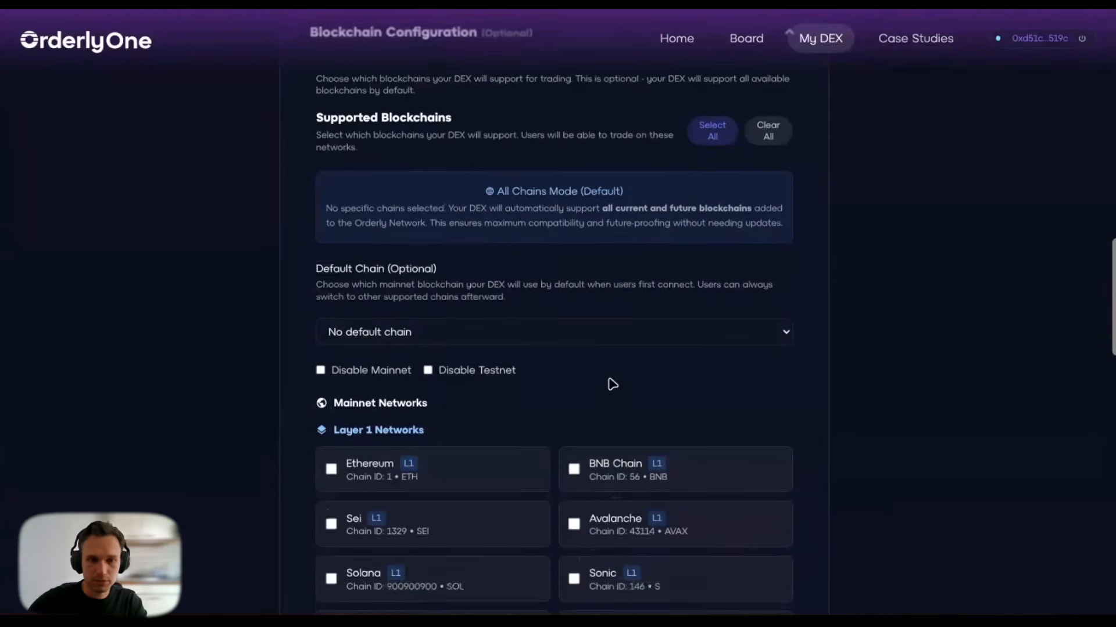
{"action": "scroll", "coordinate": [610, 383], "scroll_direction": "down", "scroll_amount": 2}
{"action": "scroll", "coordinate": [610, 384], "scroll_direction": "down", "scroll_amount": 4}
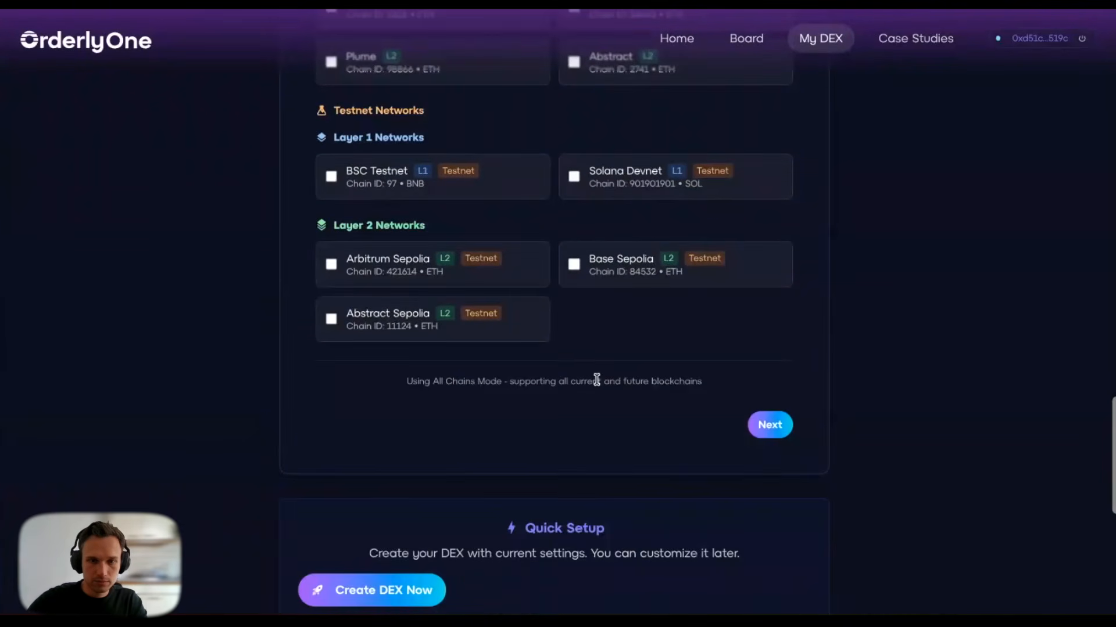
{"action": "scroll", "coordinate": [595, 381], "scroll_direction": "up", "scroll_amount": 2}
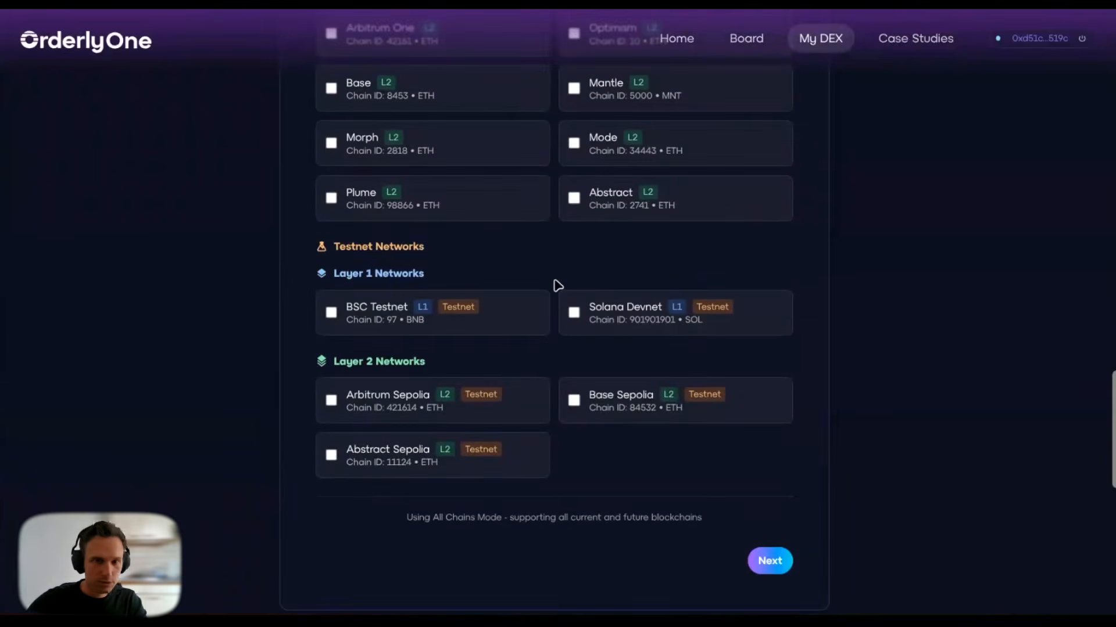
{"action": "scroll", "coordinate": [581, 261], "scroll_direction": "down", "scroll_amount": 3}
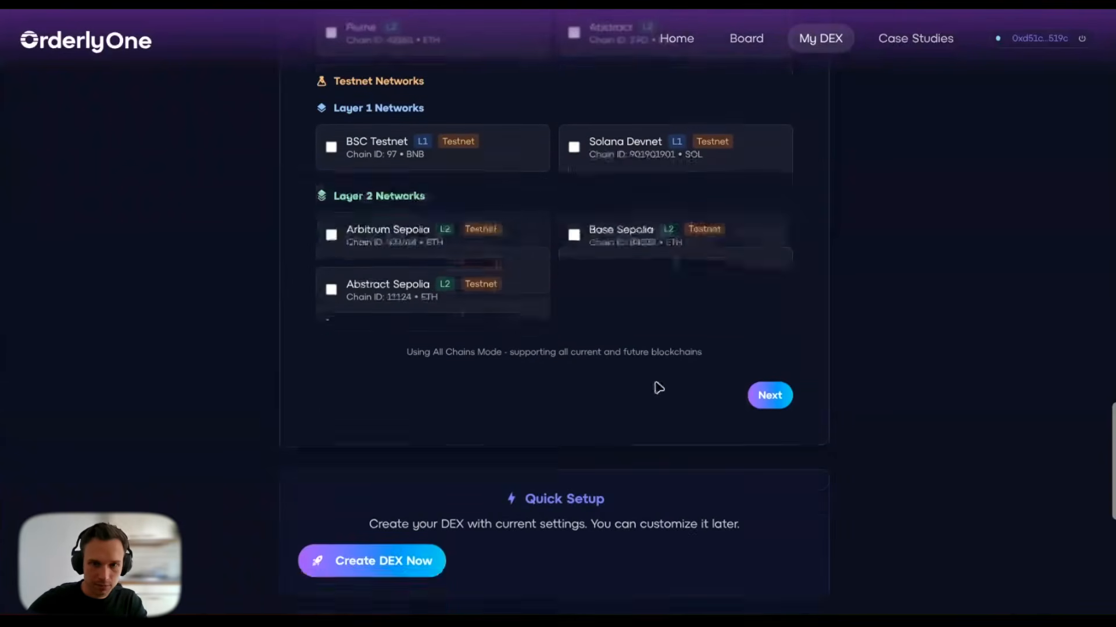
{"action": "scroll", "coordinate": [755, 407], "scroll_direction": "up", "scroll_amount": 1}
Step: Select all 16 languages under Language Support and continue to Navigation Menus
{"action": "left_click", "coordinate": [770, 441]}
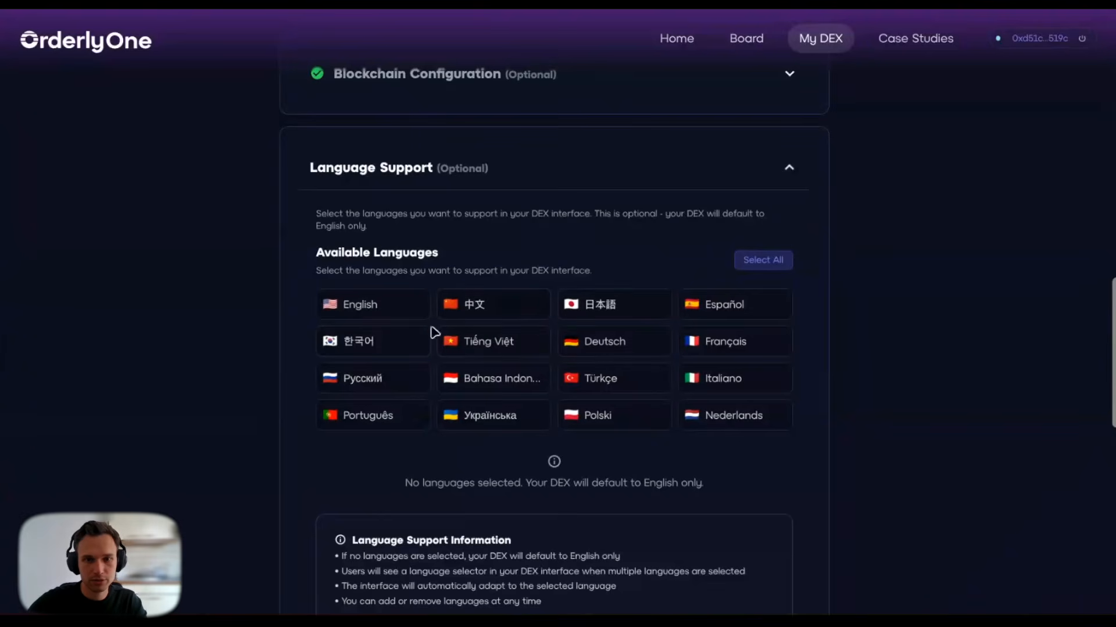
{"action": "left_click", "coordinate": [756, 261]}
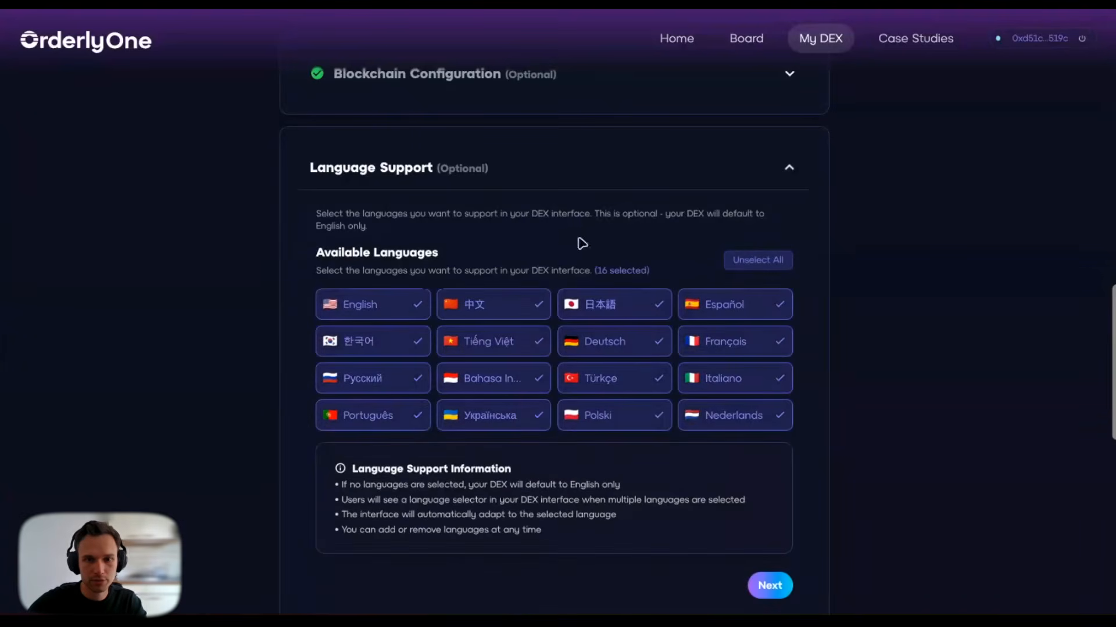
{"action": "left_click", "coordinate": [771, 586]}
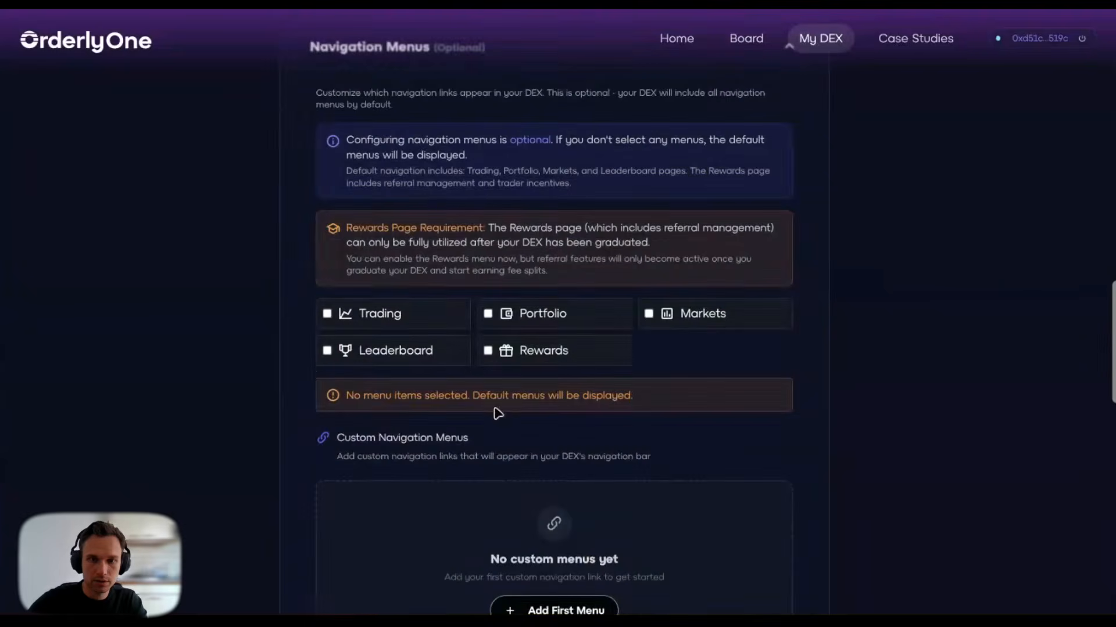
{"action": "scroll", "coordinate": [309, 368], "scroll_direction": "up", "scroll_amount": 2}
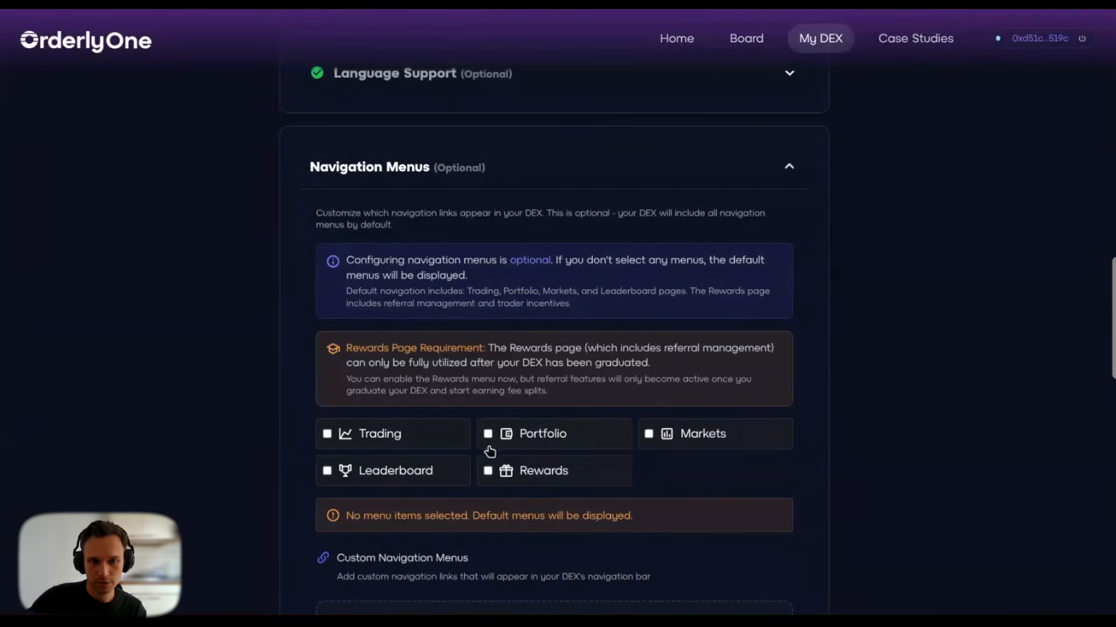
{"action": "left_click", "coordinate": [442, 445]}
{"action": "left_click", "coordinate": [522, 444]}
{"action": "left_click", "coordinate": [436, 472]}
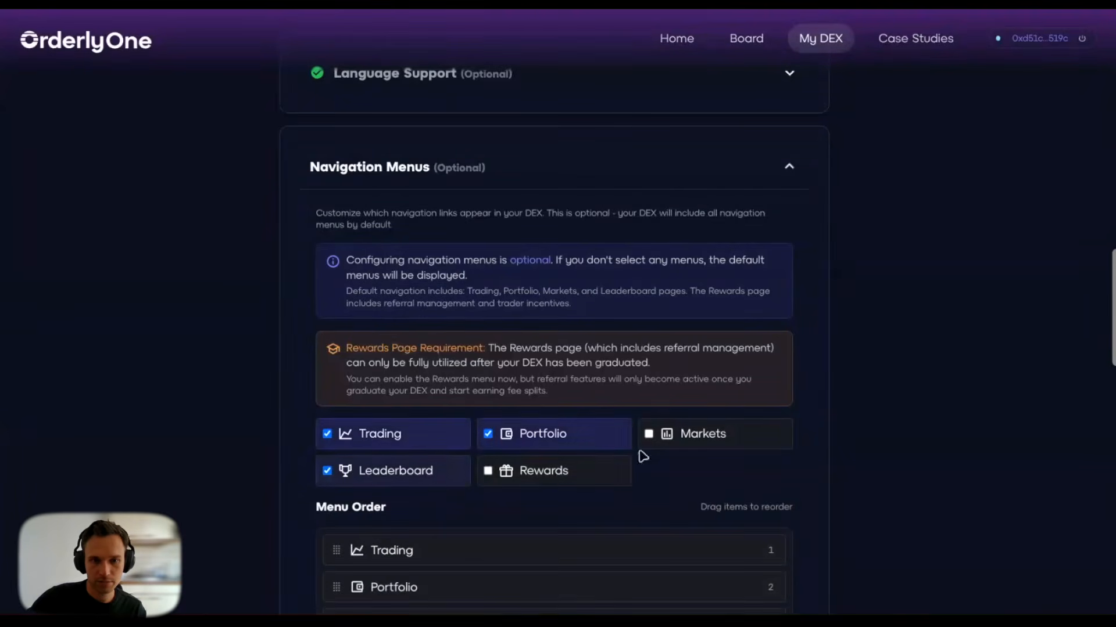
{"action": "left_click", "coordinate": [668, 441]}
{"action": "scroll", "coordinate": [581, 460], "scroll_direction": "down", "scroll_amount": 4}
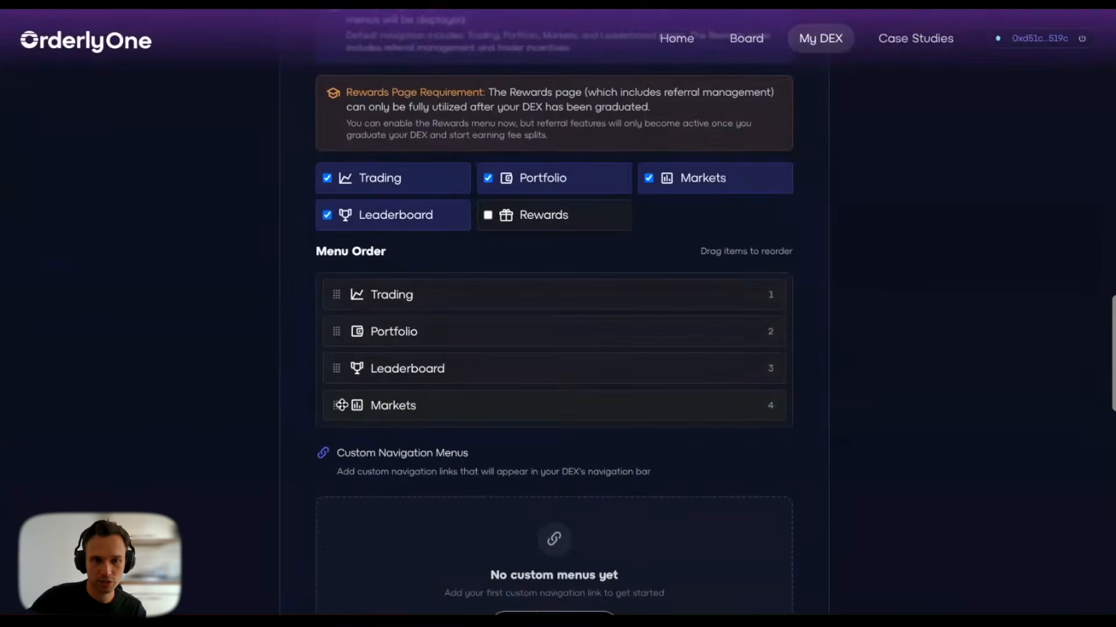
{"action": "mouse_move", "coordinate": [341, 405]}
{"action": "left_mouse_down"}
{"action": "mouse_move", "coordinate": [337, 326]}
{"action": "mouse_move", "coordinate": [334, 402]}
{"action": "left_mouse_up"}
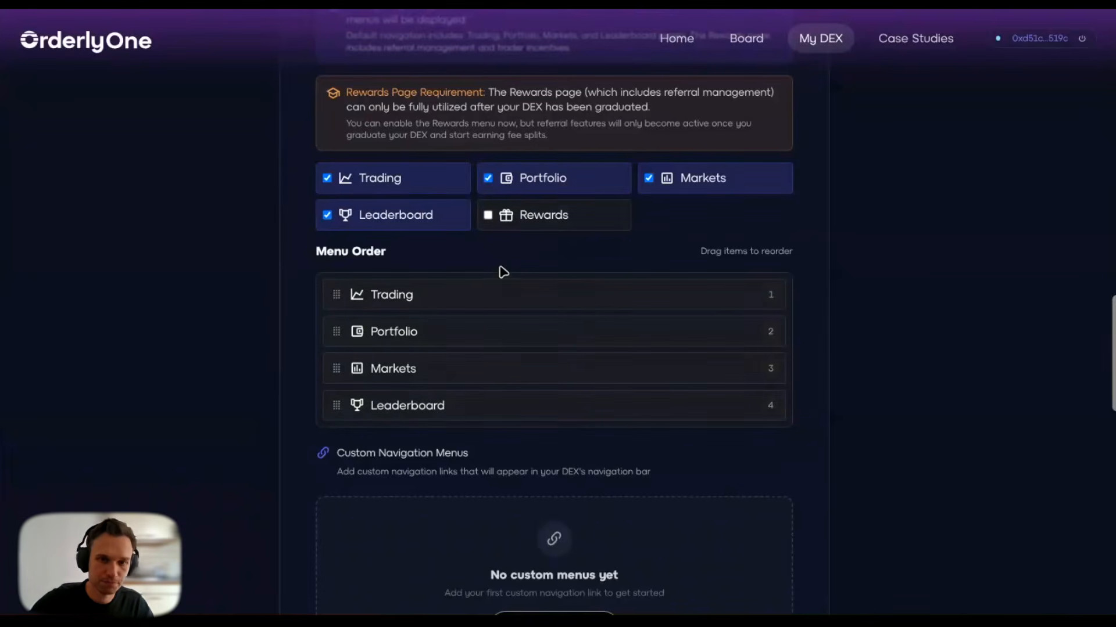
{"action": "left_click", "coordinate": [489, 215]}
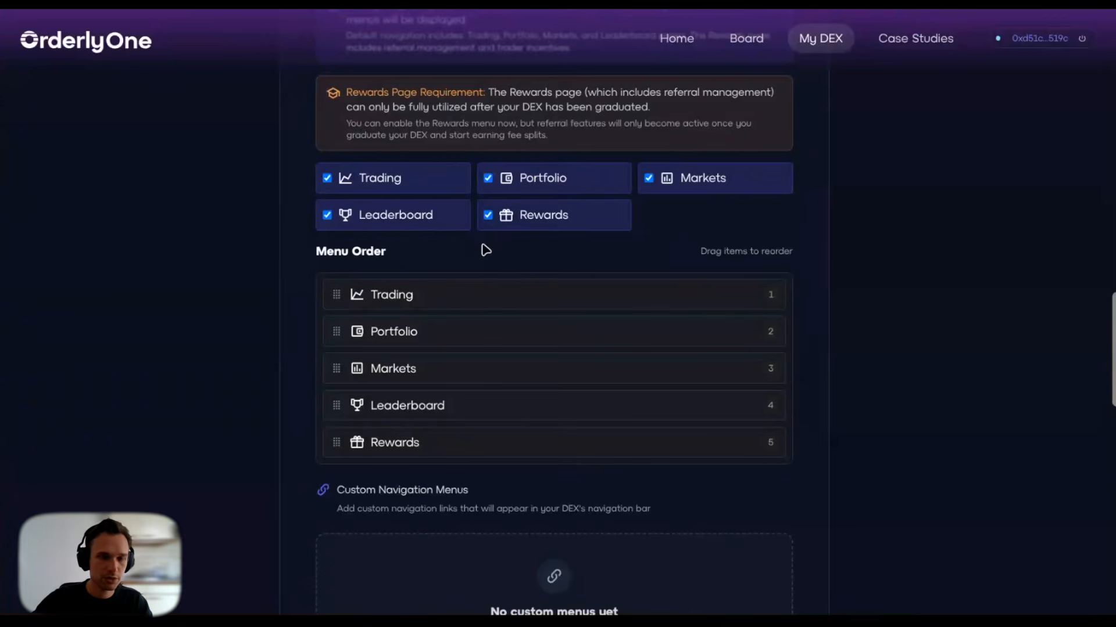
{"action": "left_click", "coordinate": [488, 216]}
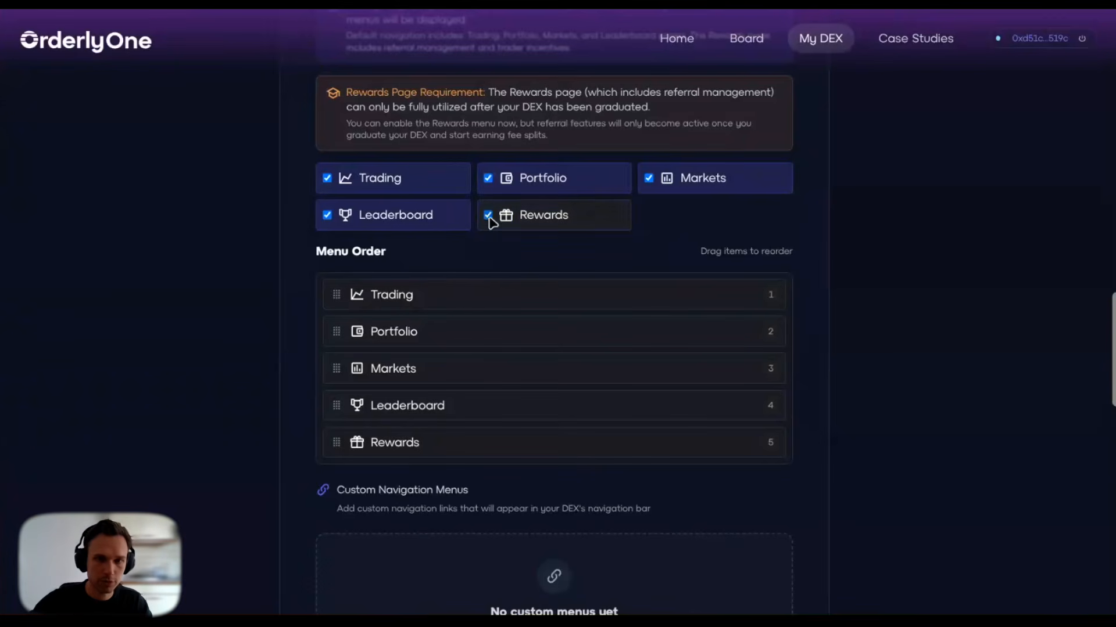
{"action": "left_click", "coordinate": [458, 184]}
{"action": "left_click", "coordinate": [453, 187]}
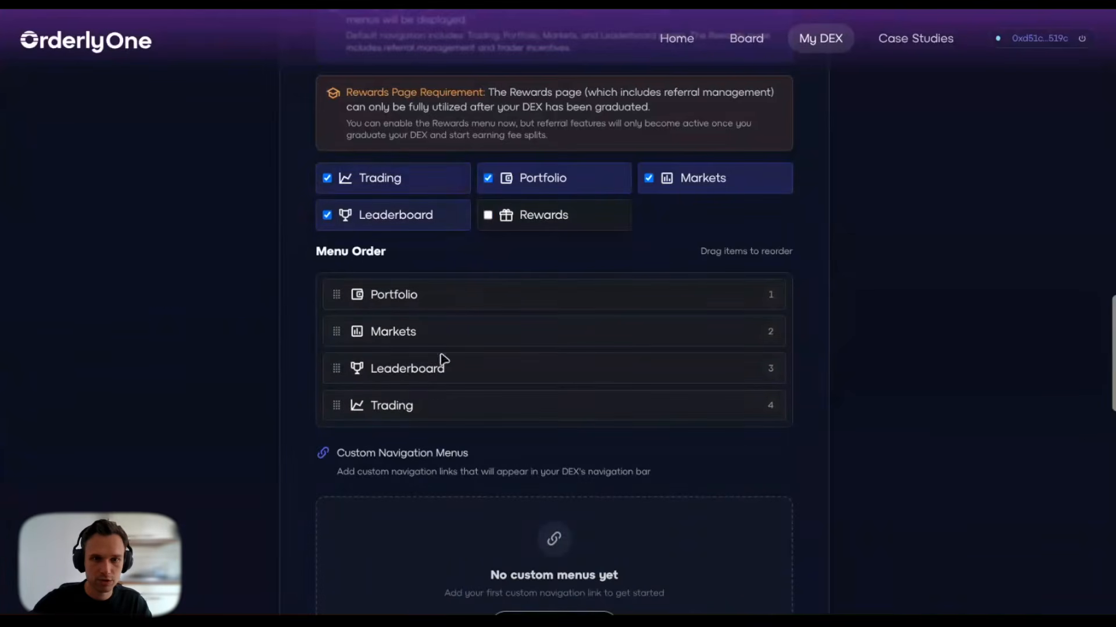
{"action": "left_click", "coordinate": [395, 194]}
{"action": "left_click", "coordinate": [406, 219]}
{"action": "left_click", "coordinate": [527, 180]}
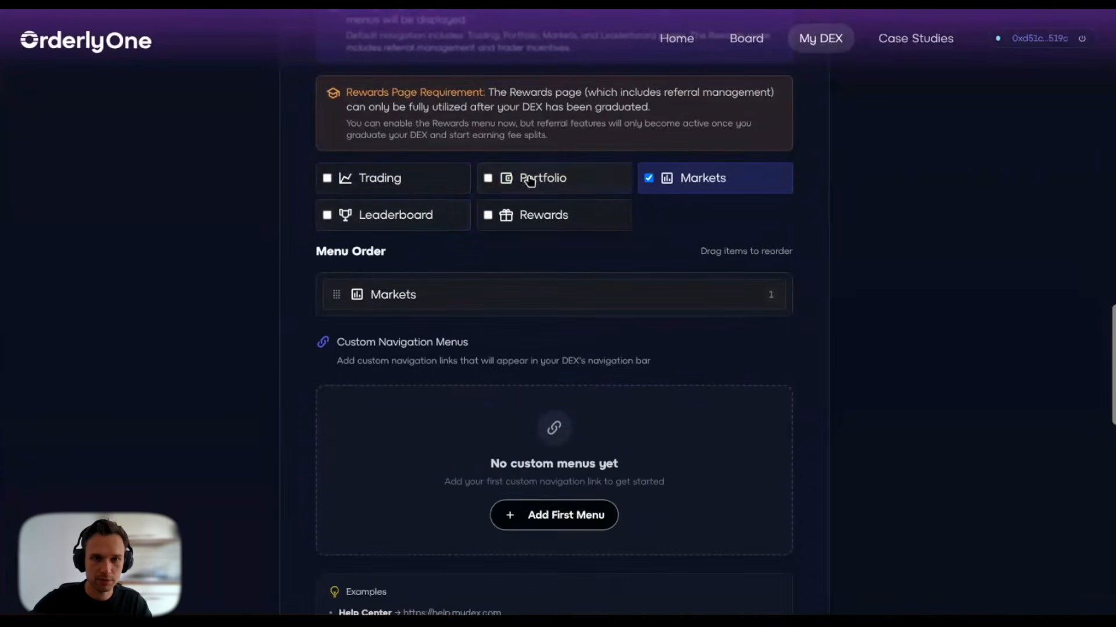
{"action": "left_click", "coordinate": [663, 188]}
{"action": "scroll", "coordinate": [413, 304], "scroll_direction": "up", "scroll_amount": 3}
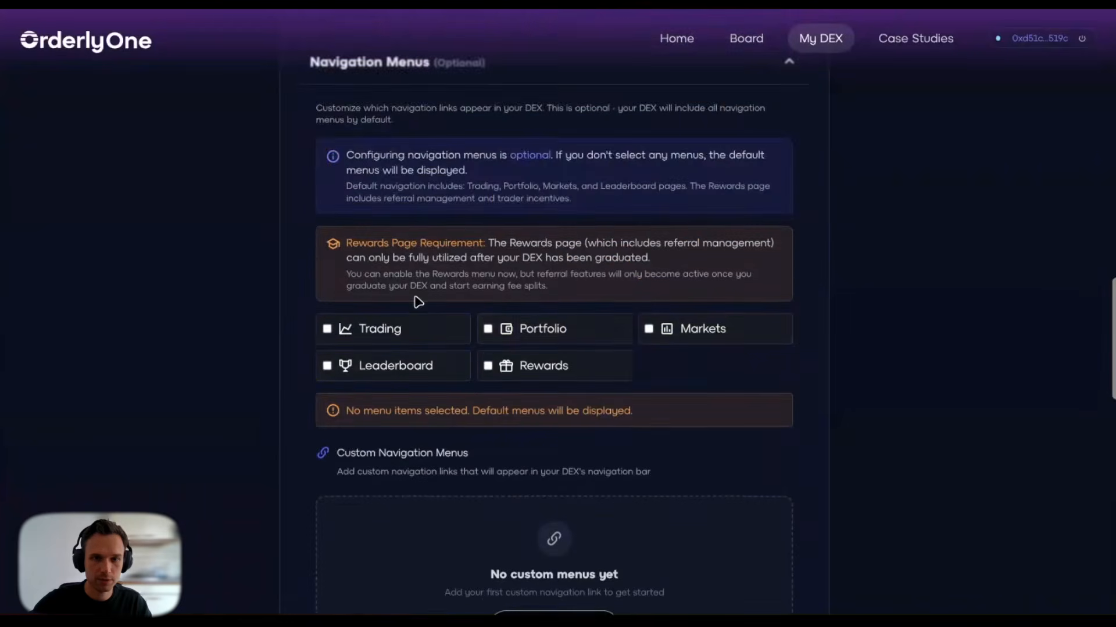
{"action": "scroll", "coordinate": [488, 297], "scroll_direction": "down", "scroll_amount": 5}
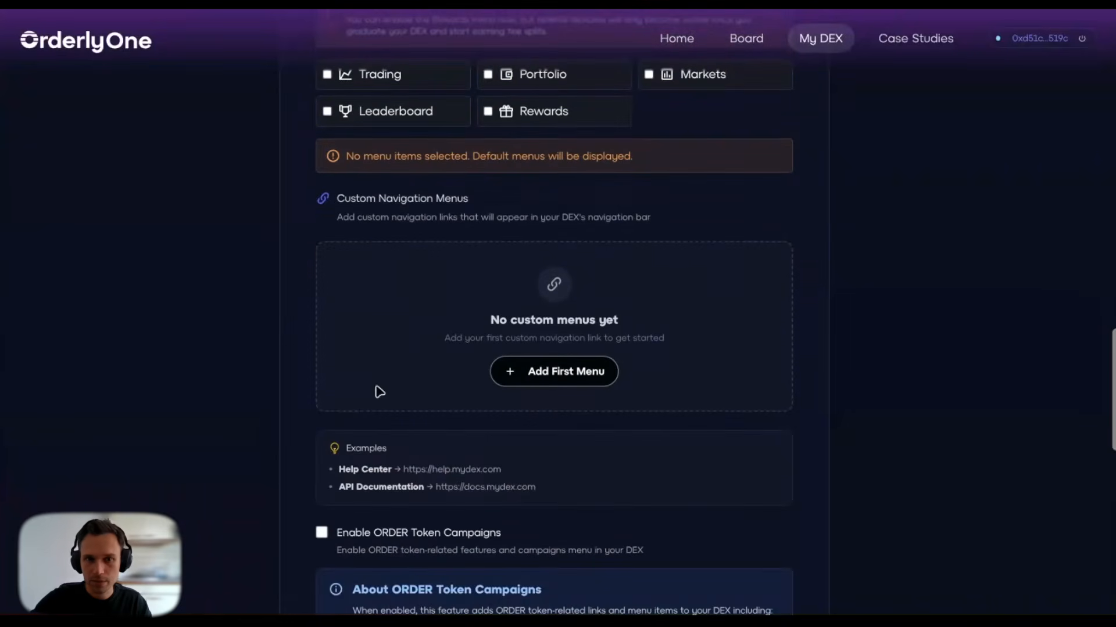
{"action": "left_click", "coordinate": [514, 377]}
{"action": "left_click", "coordinate": [404, 321]}
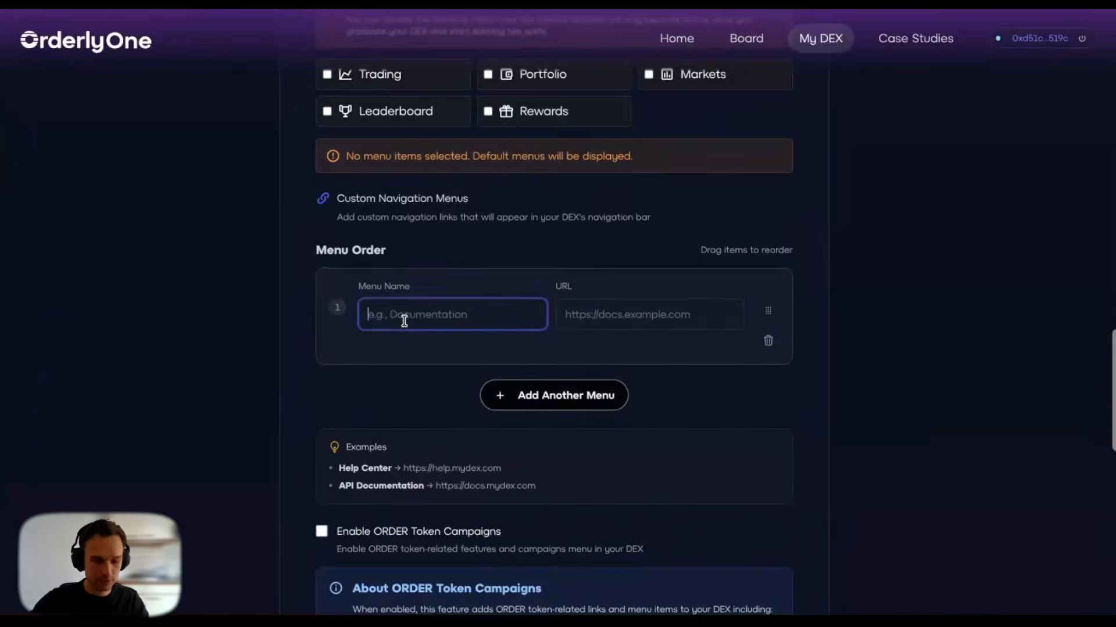
{"action": "type", "text": "Website"}
{"action": "key", "text": "Tab"}
{"action": "type", "text": "ht"}
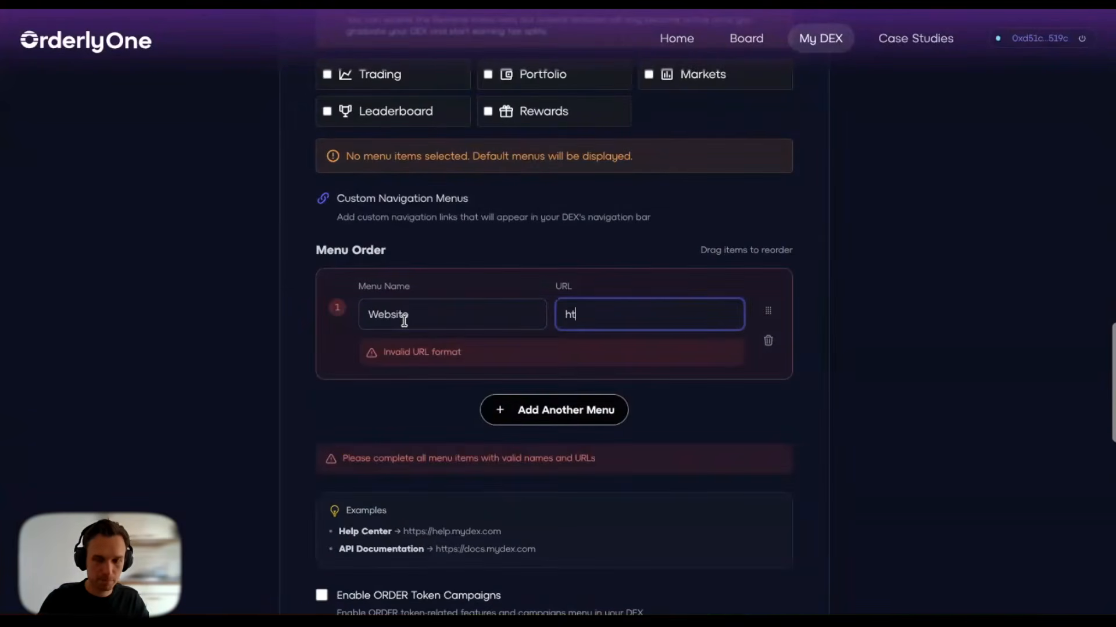
{"action": "type", "text": "tps://"}
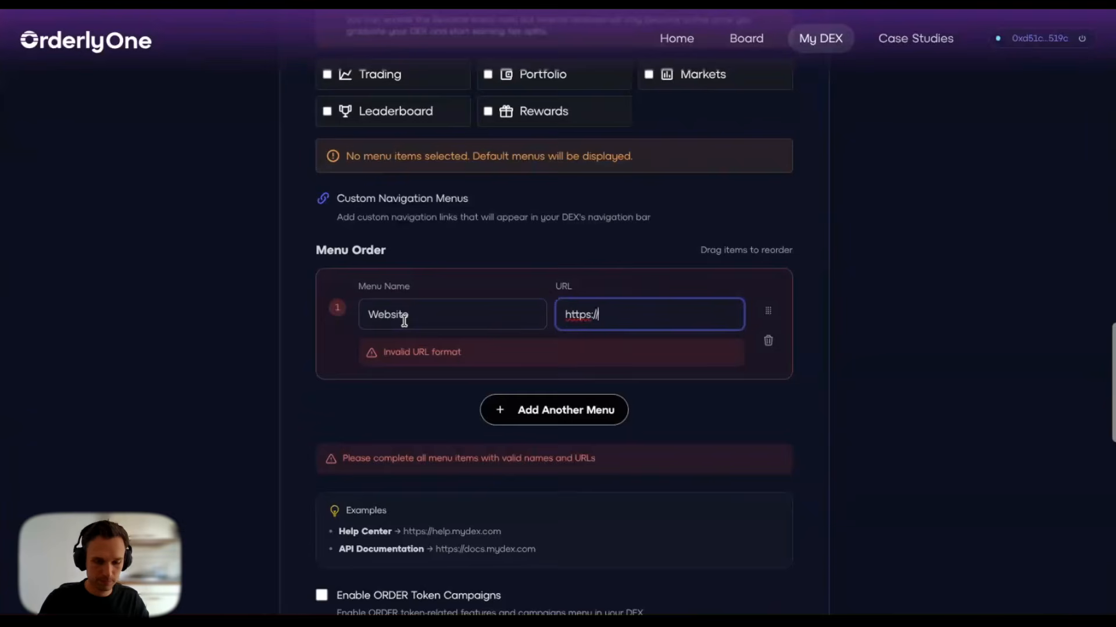
{"action": "type", "text": "orderly.network"}
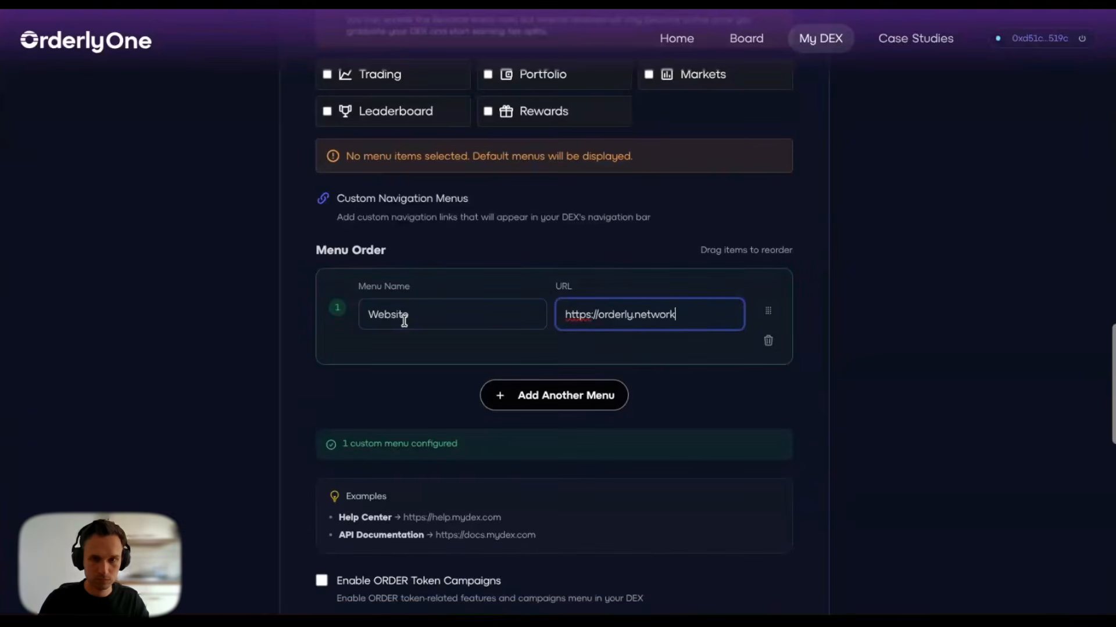
{"action": "left_click", "coordinate": [427, 405]}
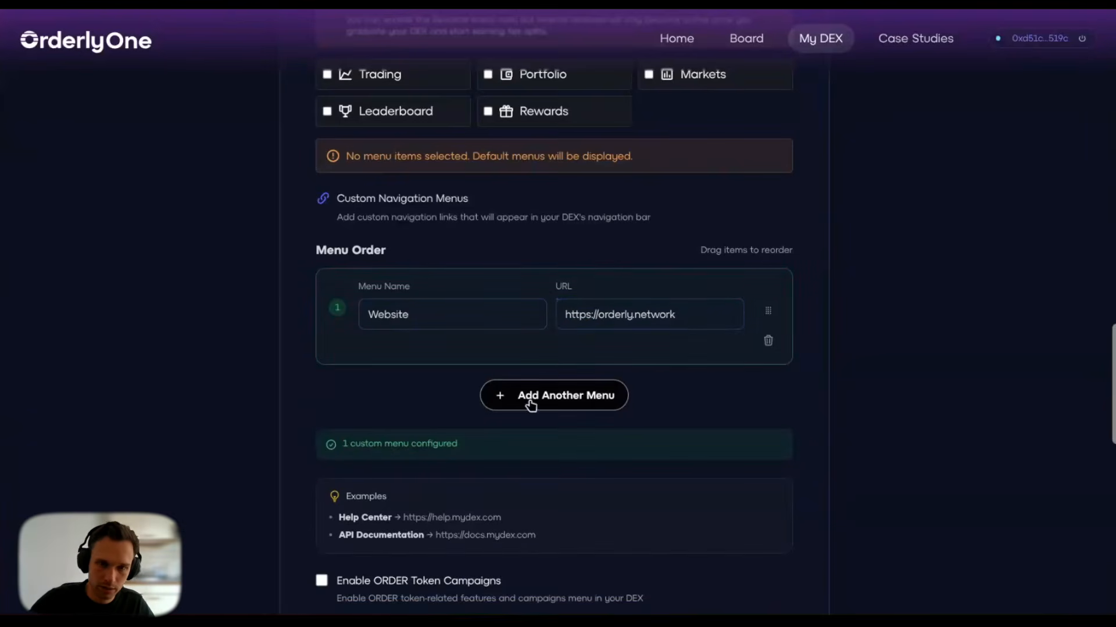
Step: Enable ORDER Token Campaigns in the navigation menus
{"action": "scroll", "coordinate": [453, 402], "scroll_direction": "down", "scroll_amount": 2}
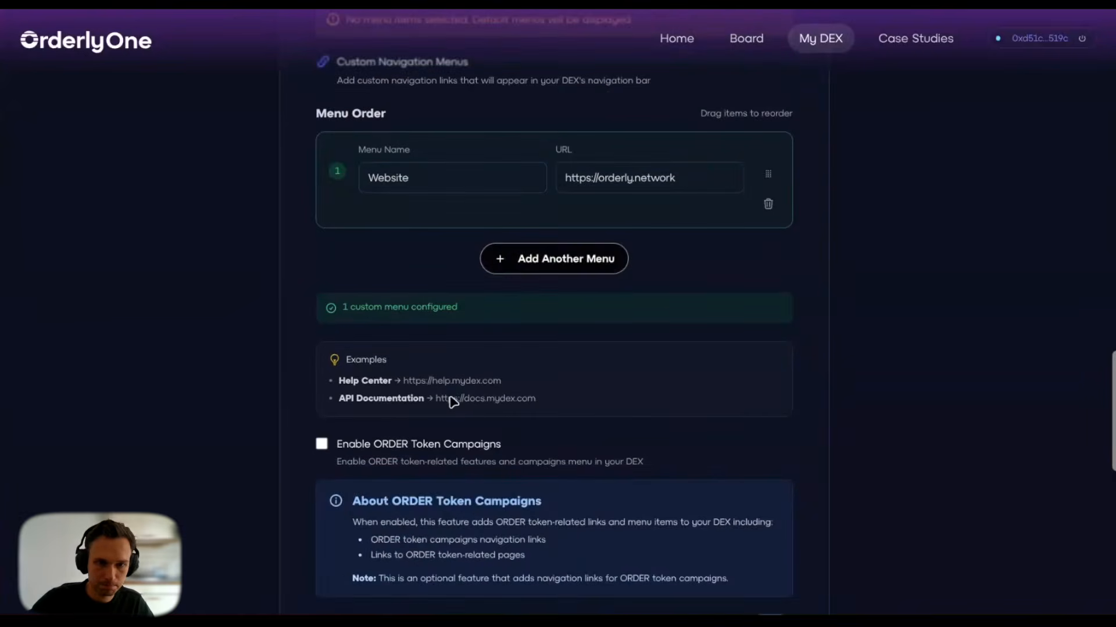
{"action": "left_click", "coordinate": [323, 448]}
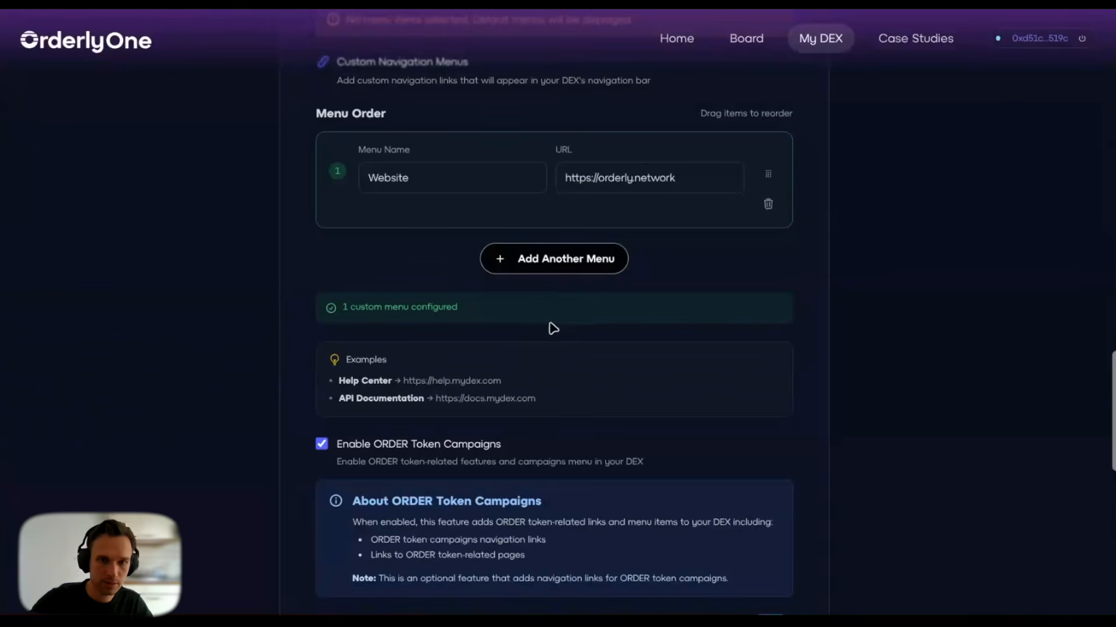
{"action": "scroll", "coordinate": [563, 331], "scroll_direction": "down", "scroll_amount": 2}
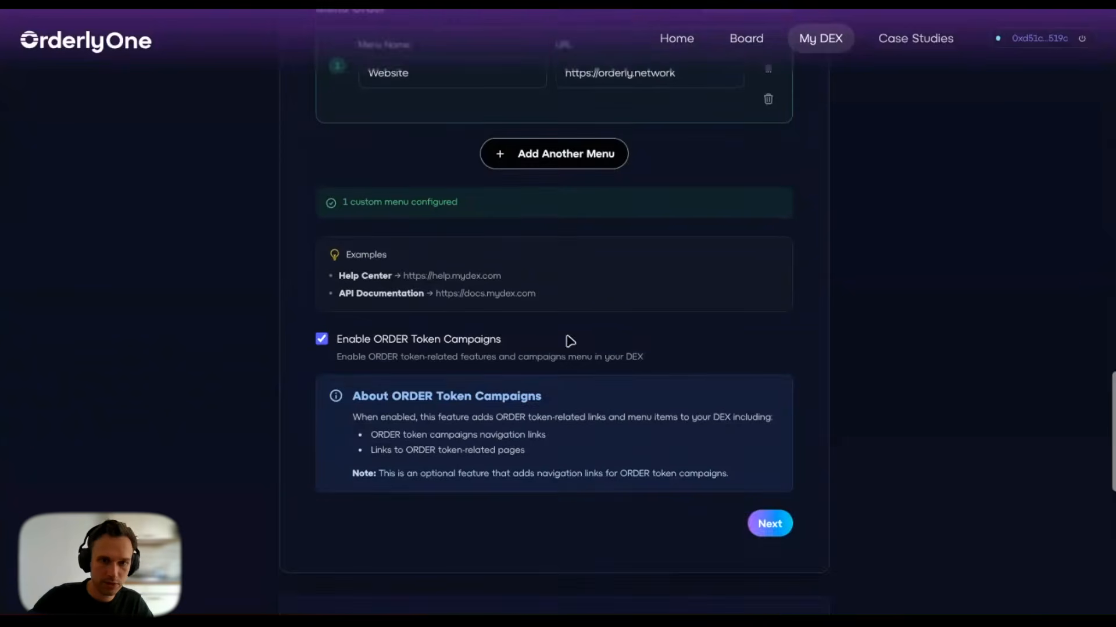
Step: Finish Navigation Menus and create the DEX so its repository gets forked
{"action": "left_click", "coordinate": [779, 530]}
{"action": "scroll", "coordinate": [717, 403], "scroll_direction": "up", "scroll_amount": 6}
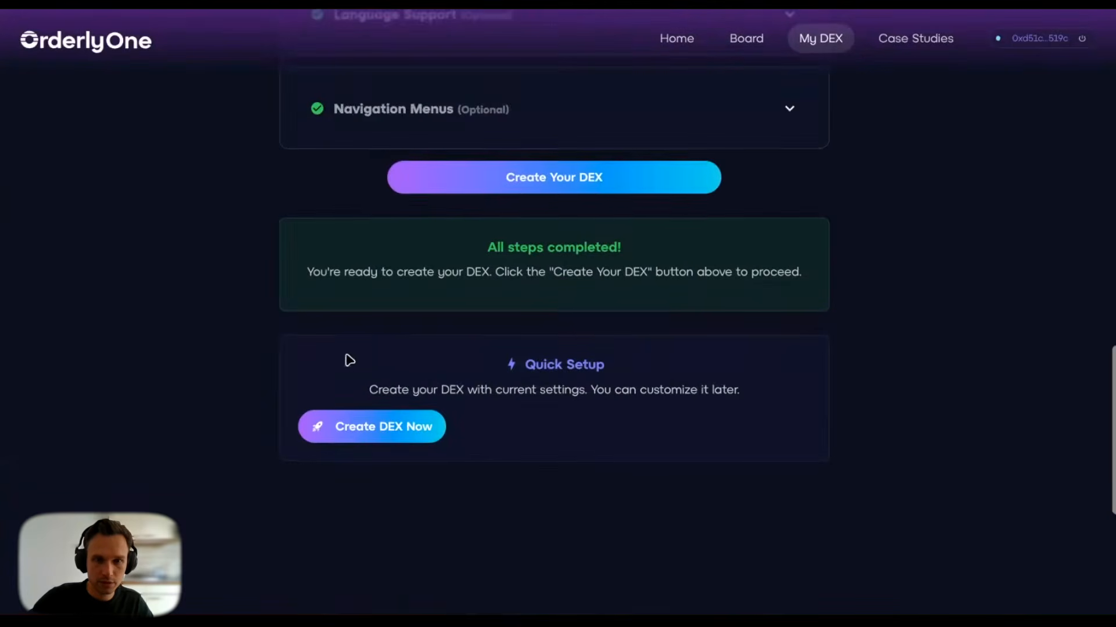
{"action": "scroll", "coordinate": [261, 331], "scroll_direction": "up", "scroll_amount": 2}
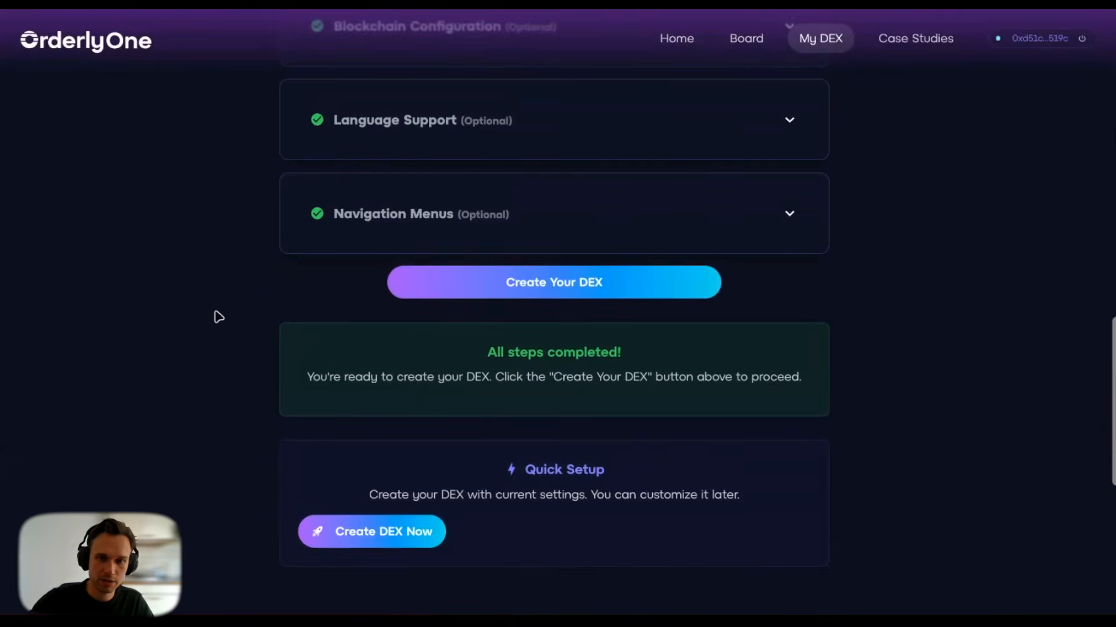
{"action": "left_click", "coordinate": [474, 299]}
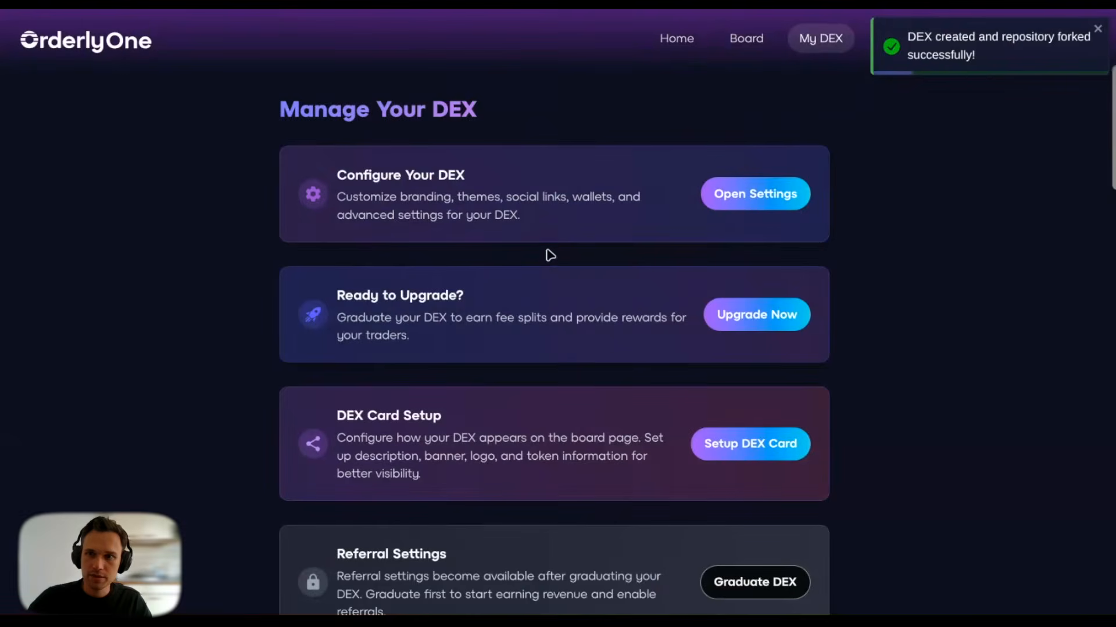
Step: Watch the GitHub Pages deployment until Otterly DEX is live at dex.orderly.network/otterly-dex-7243/
{"action": "scroll", "coordinate": [546, 256], "scroll_direction": "down", "scroll_amount": 10}
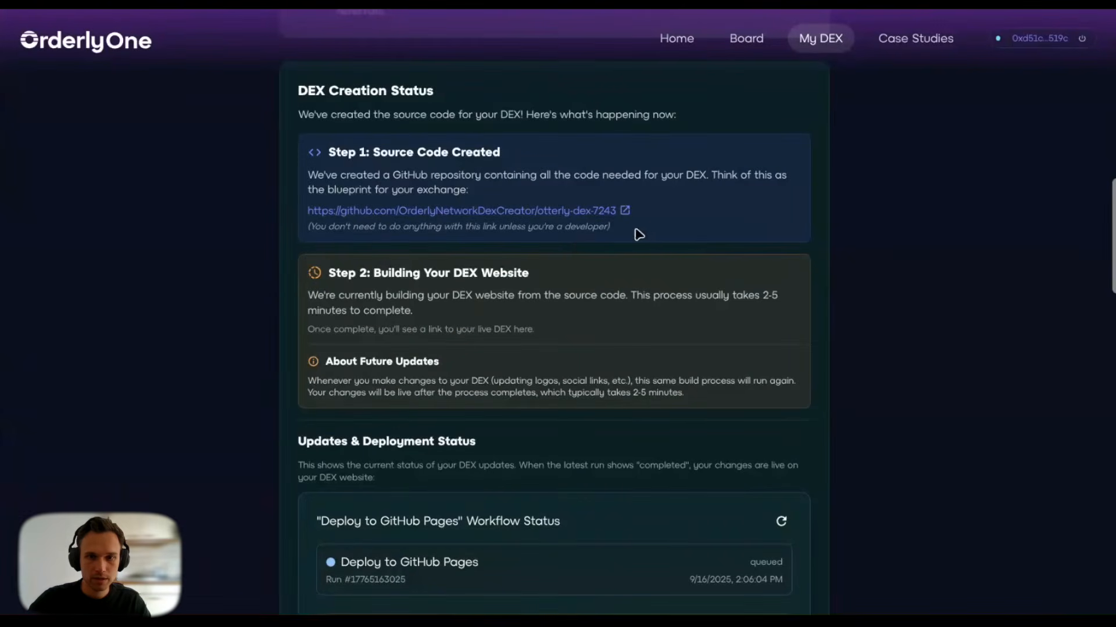
{"action": "scroll", "coordinate": [654, 279], "scroll_direction": "down", "scroll_amount": 2}
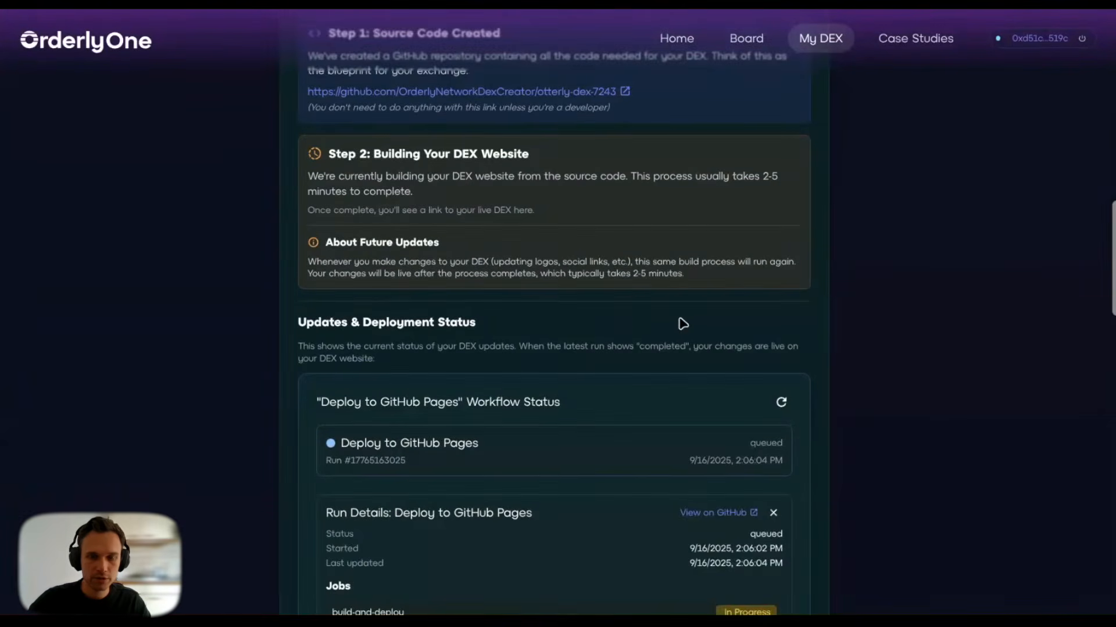
{"action": "scroll", "coordinate": [540, 334], "scroll_direction": "down", "scroll_amount": 4}
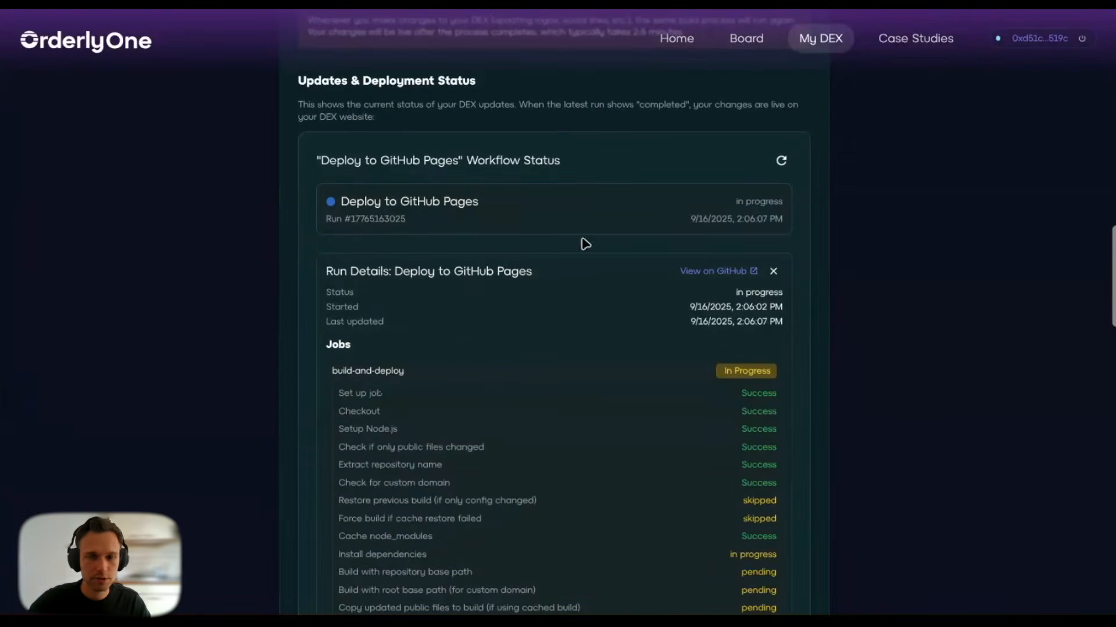
{"action": "scroll", "coordinate": [746, 390], "scroll_direction": "down", "scroll_amount": 3}
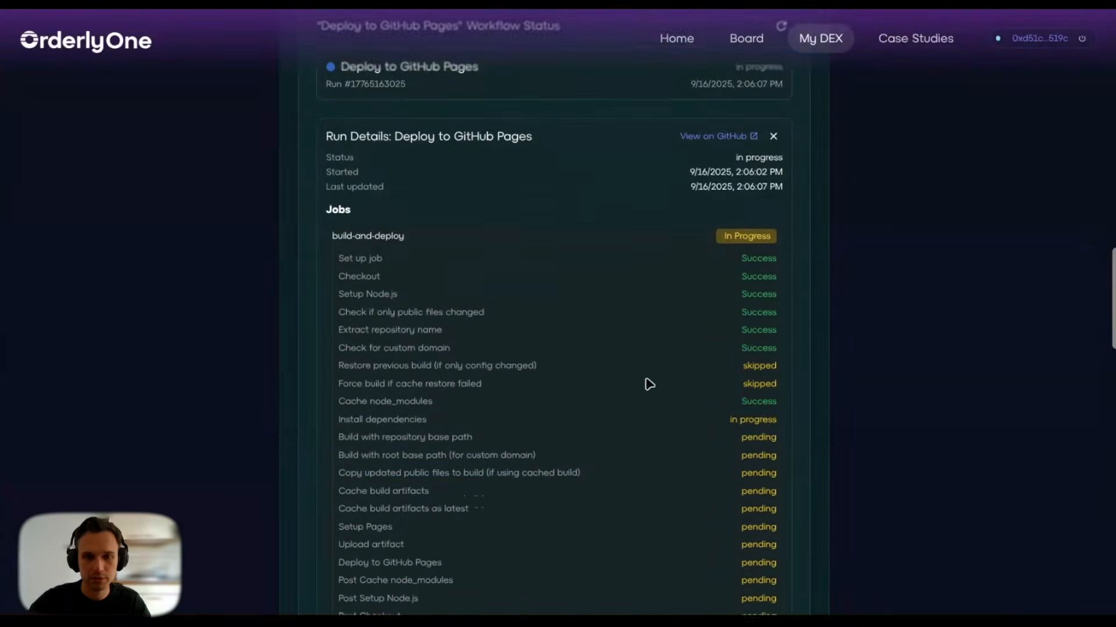
{"action": "scroll", "coordinate": [590, 397], "scroll_direction": "down", "scroll_amount": 3}
{"action": "scroll", "coordinate": [590, 397], "scroll_direction": "up", "scroll_amount": 1}
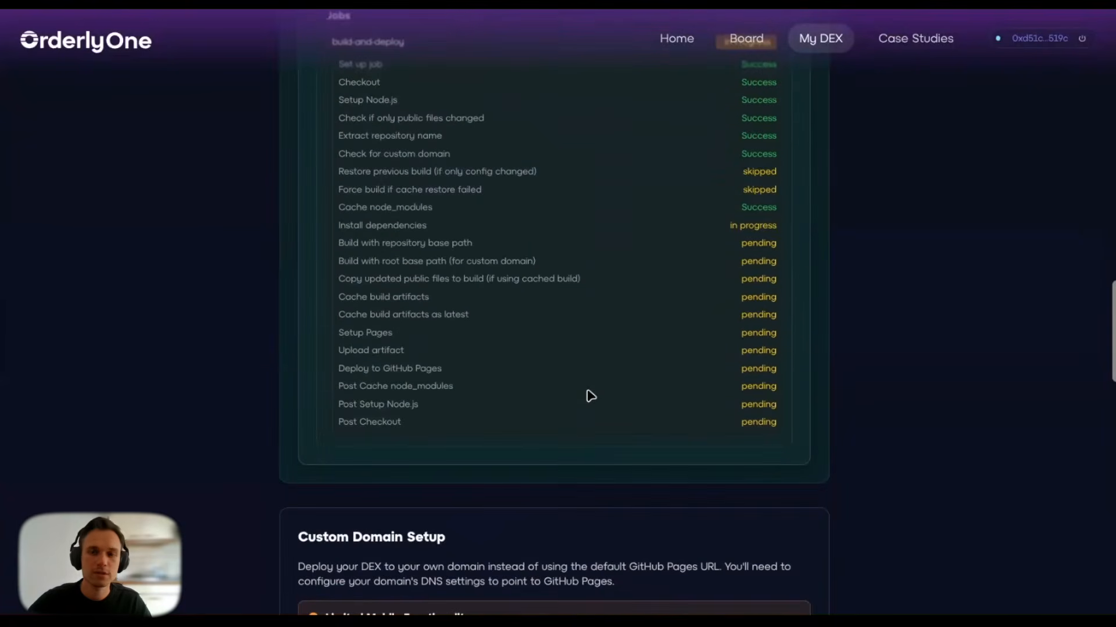
{"action": "scroll", "coordinate": [587, 395], "scroll_direction": "up", "scroll_amount": 10}
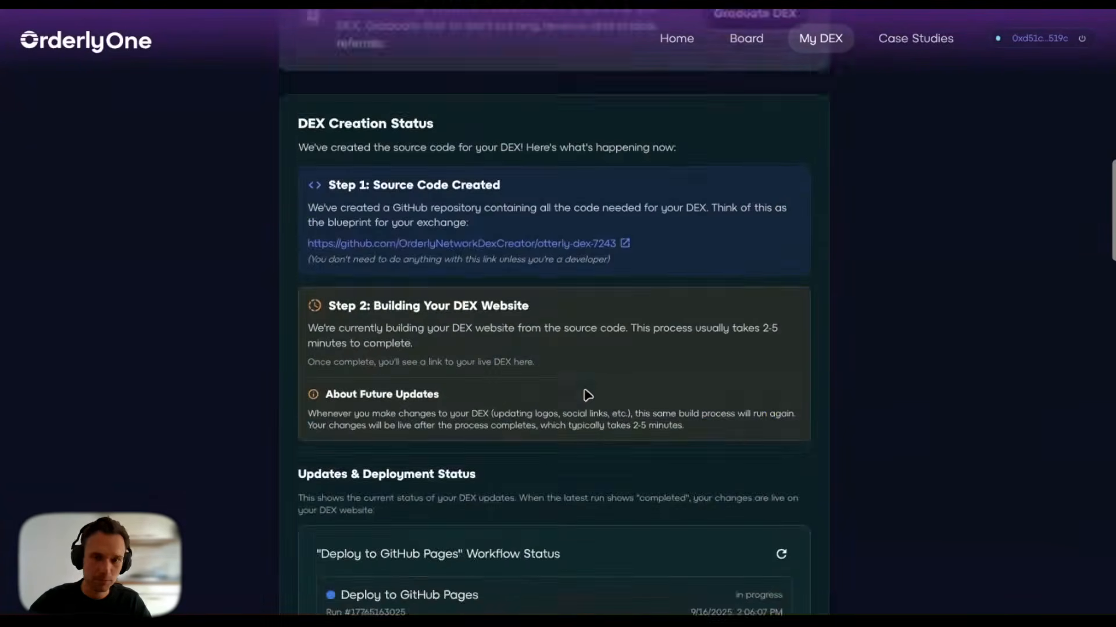
{"action": "scroll", "coordinate": [784, 290], "scroll_direction": "down", "scroll_amount": 4}
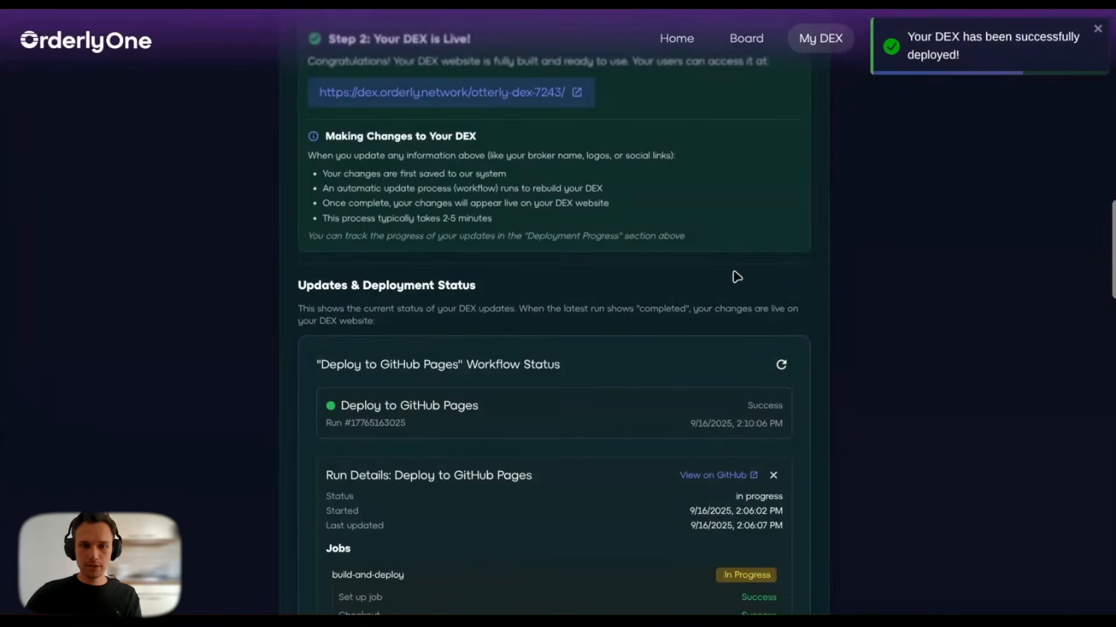
{"action": "scroll", "coordinate": [737, 277], "scroll_direction": "down", "scroll_amount": 2}
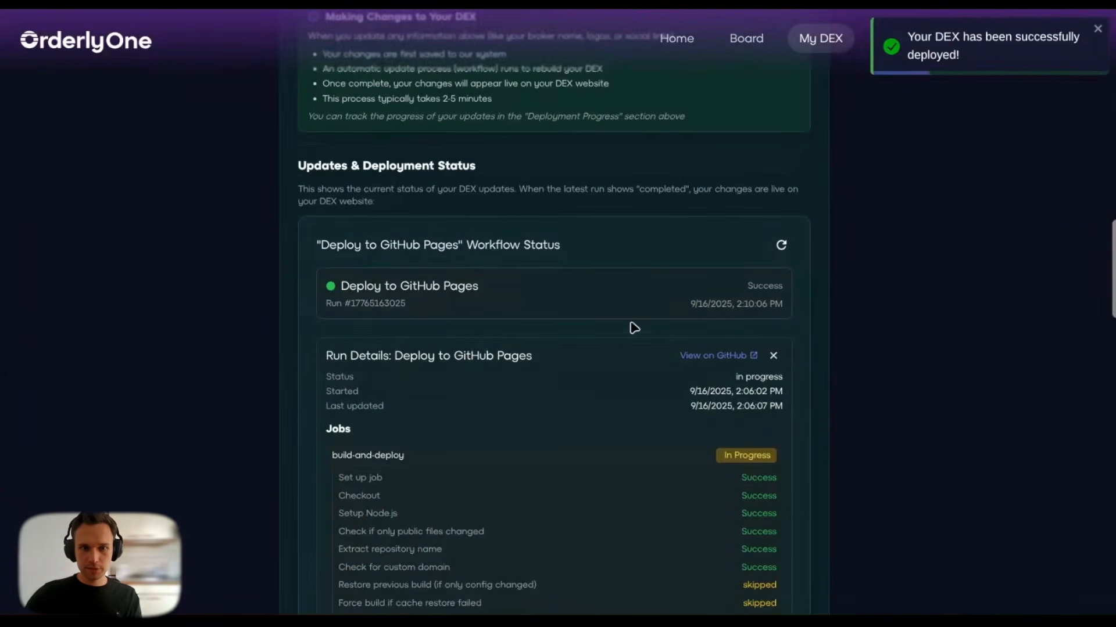
{"action": "scroll", "coordinate": [633, 333], "scroll_direction": "up", "scroll_amount": 6}
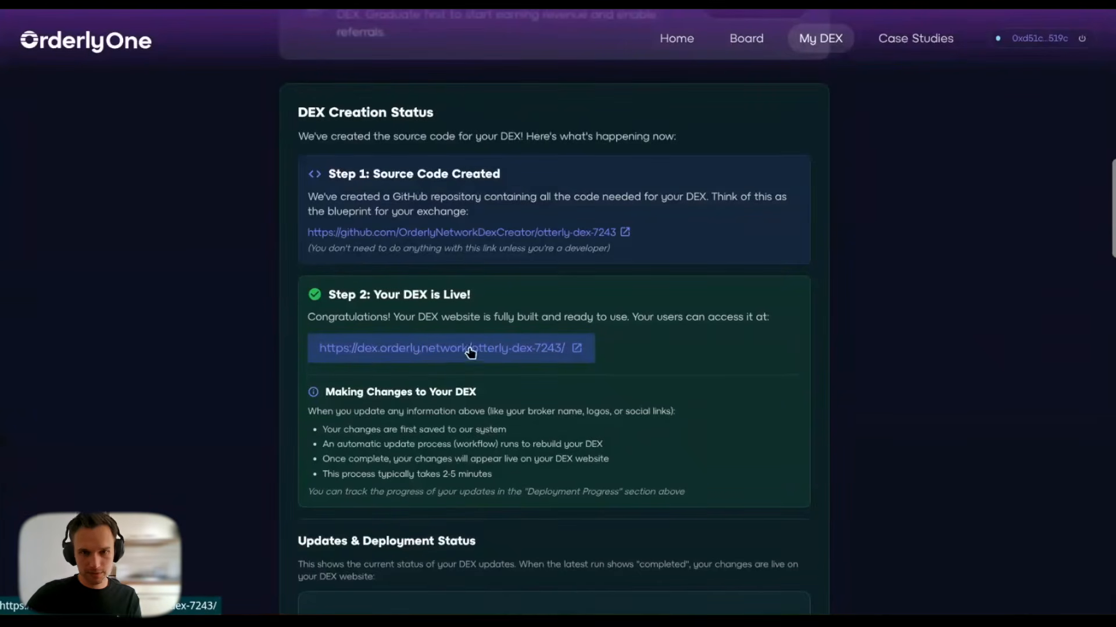
{"action": "left_click", "coordinate": [544, 352]}
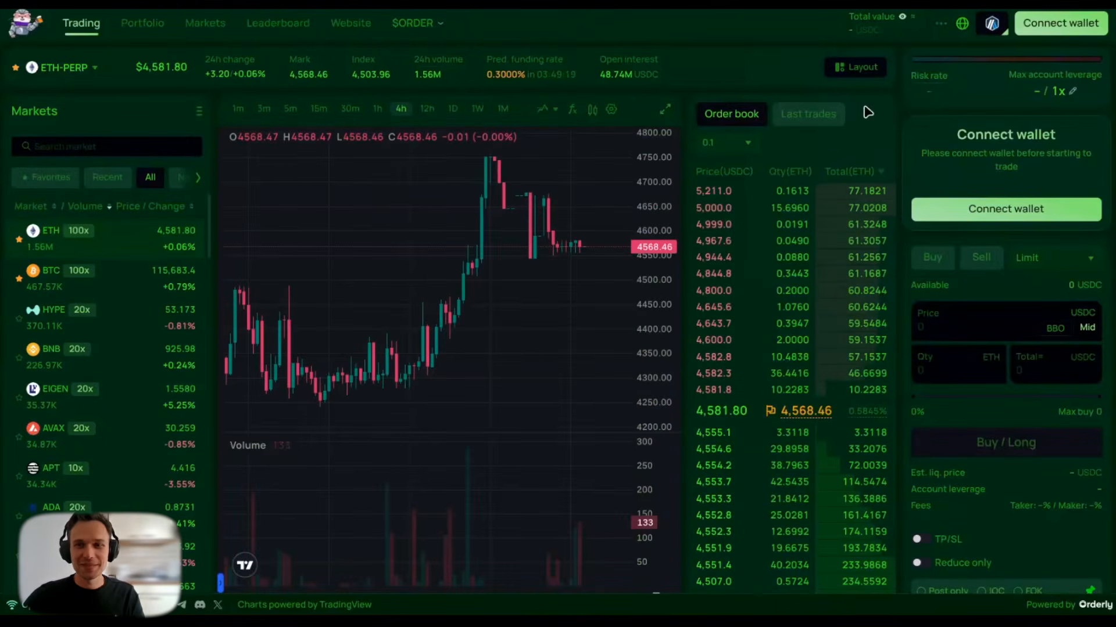
{"action": "left_click", "coordinate": [1035, 26]}
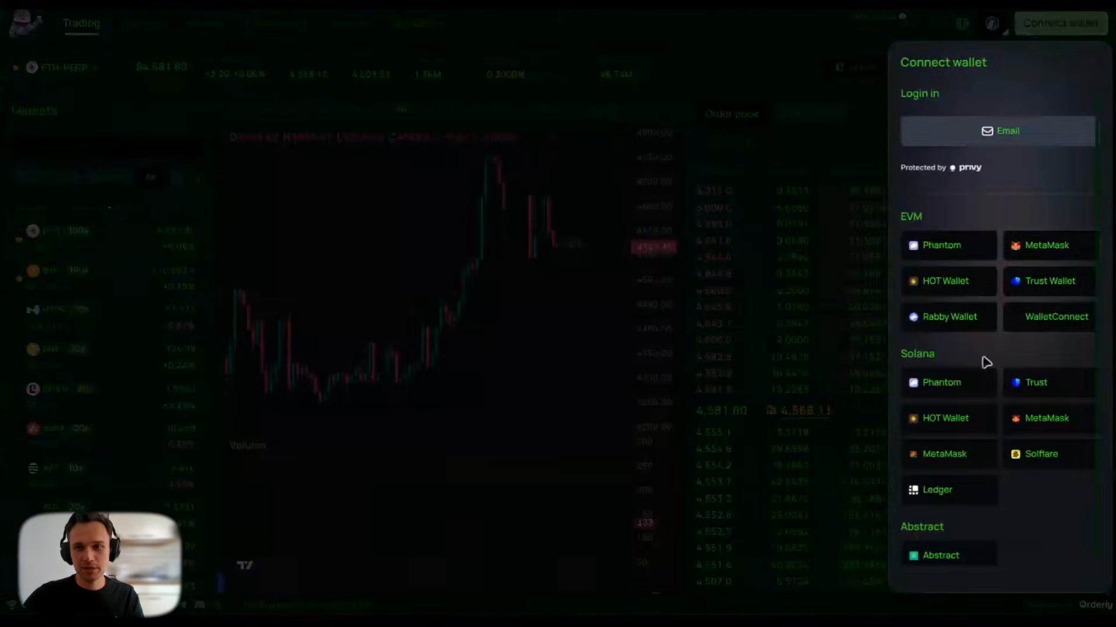
{"action": "left_click", "coordinate": [857, 50]}
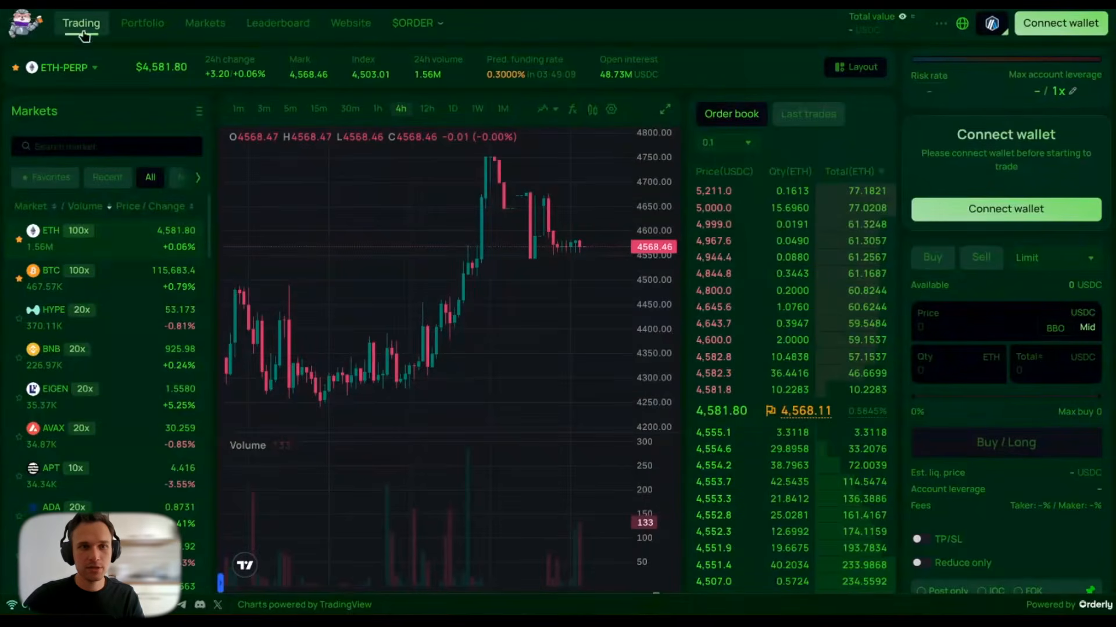
{"action": "left_click", "coordinate": [136, 33]}
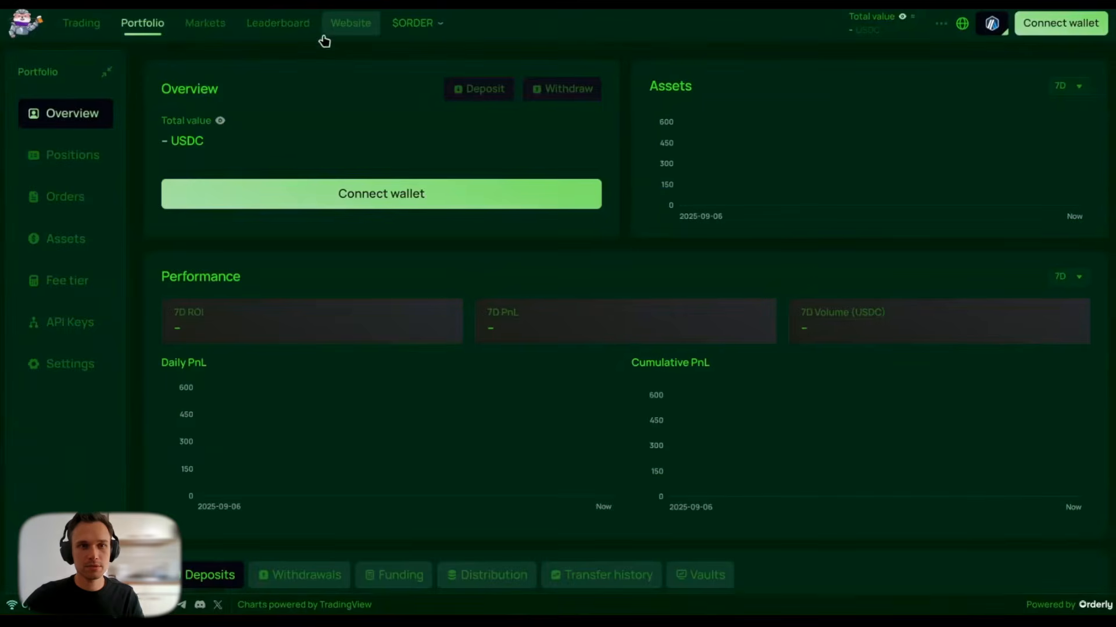
{"action": "left_click", "coordinate": [346, 33]}
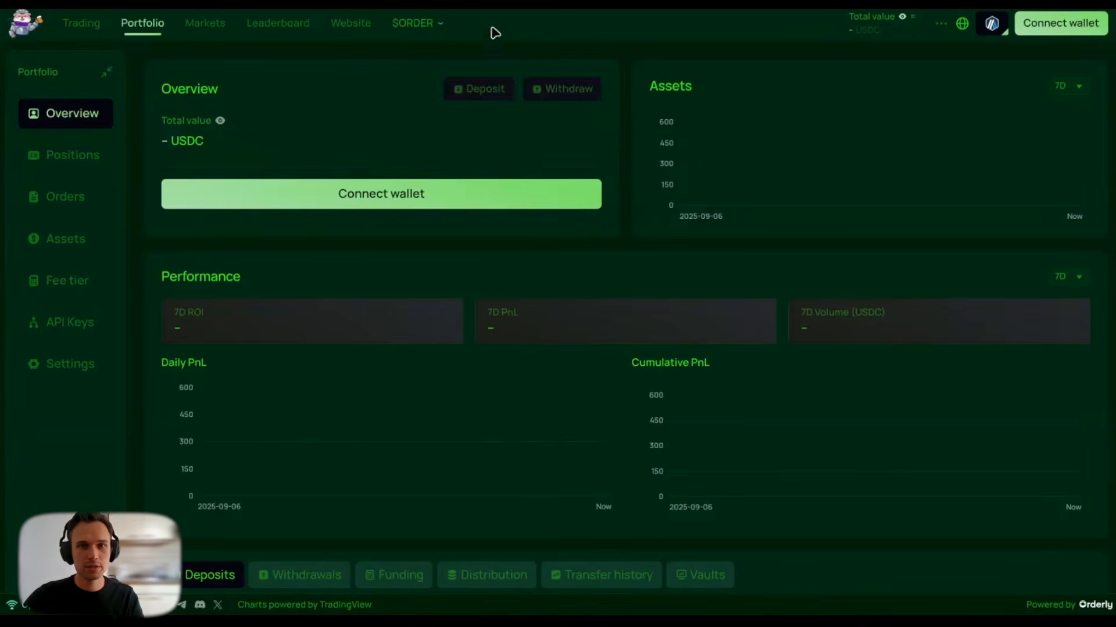
{"action": "left_click", "coordinate": [421, 24]}
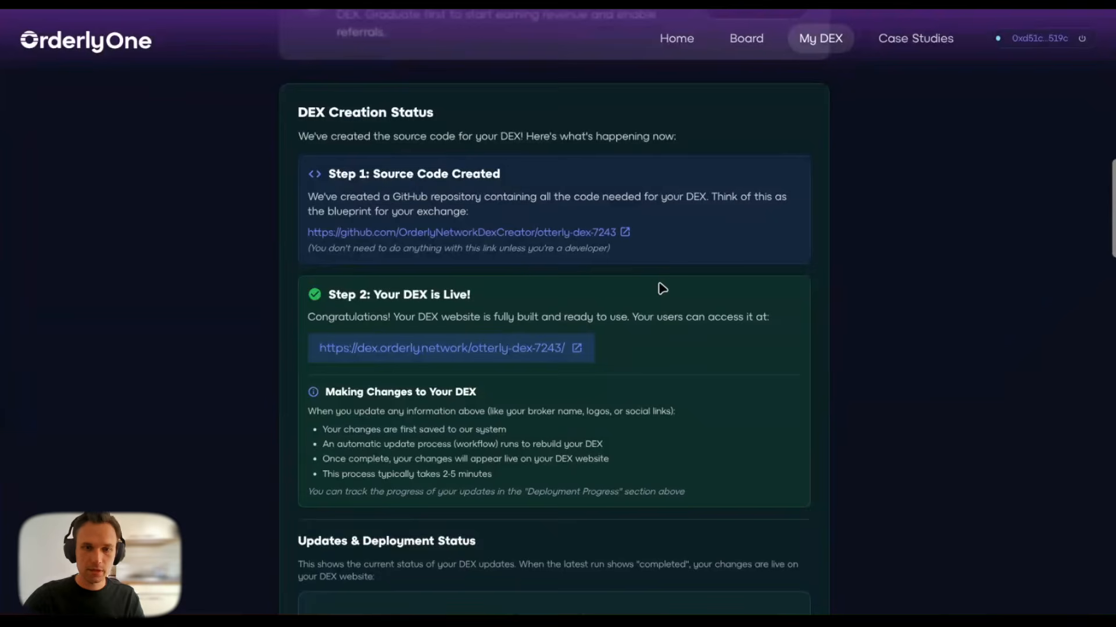
Step: Set otterly.shitzuapes.xyz as the DEX's custom domain
{"action": "scroll", "coordinate": [668, 284], "scroll_direction": "down", "scroll_amount": 10}
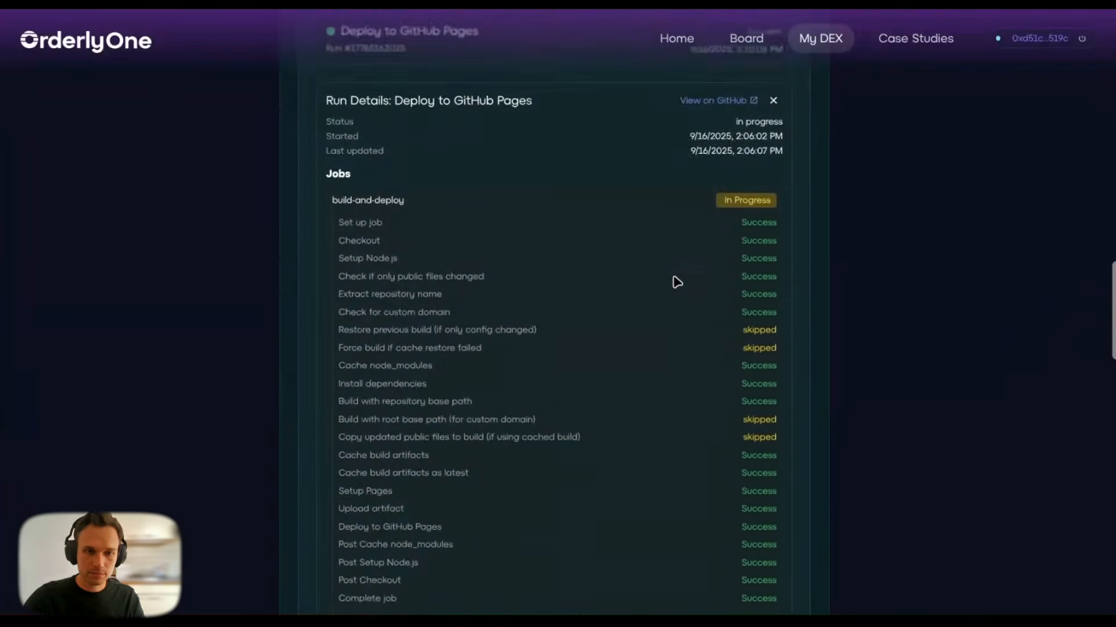
{"action": "scroll", "coordinate": [677, 282], "scroll_direction": "down", "scroll_amount": 10}
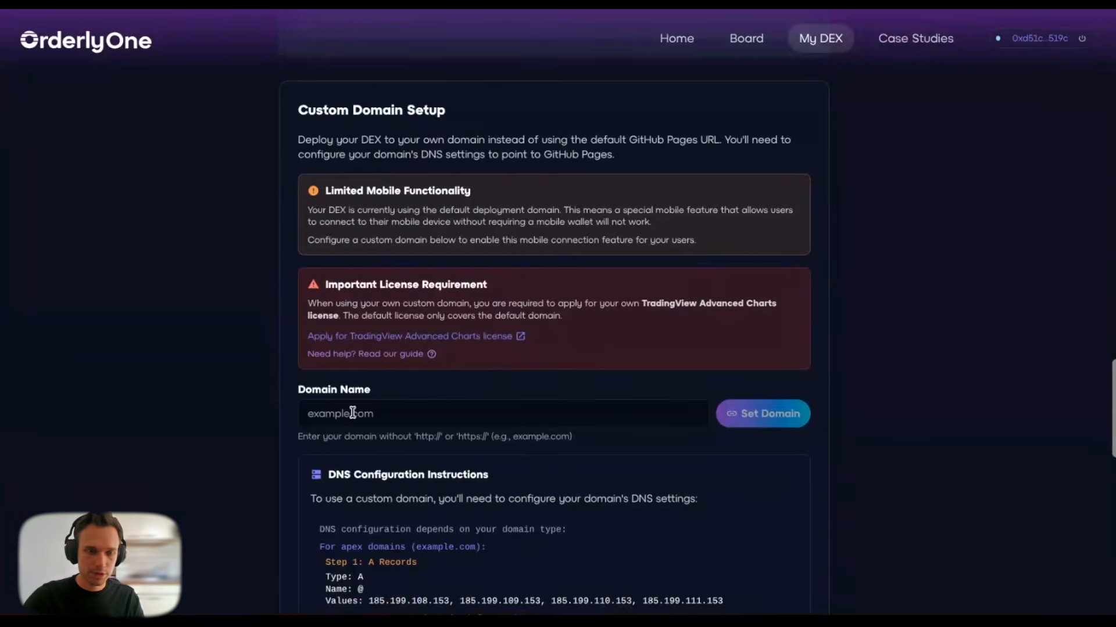
{"action": "left_click", "coordinate": [317, 414]}
{"action": "type", "text": "order"}
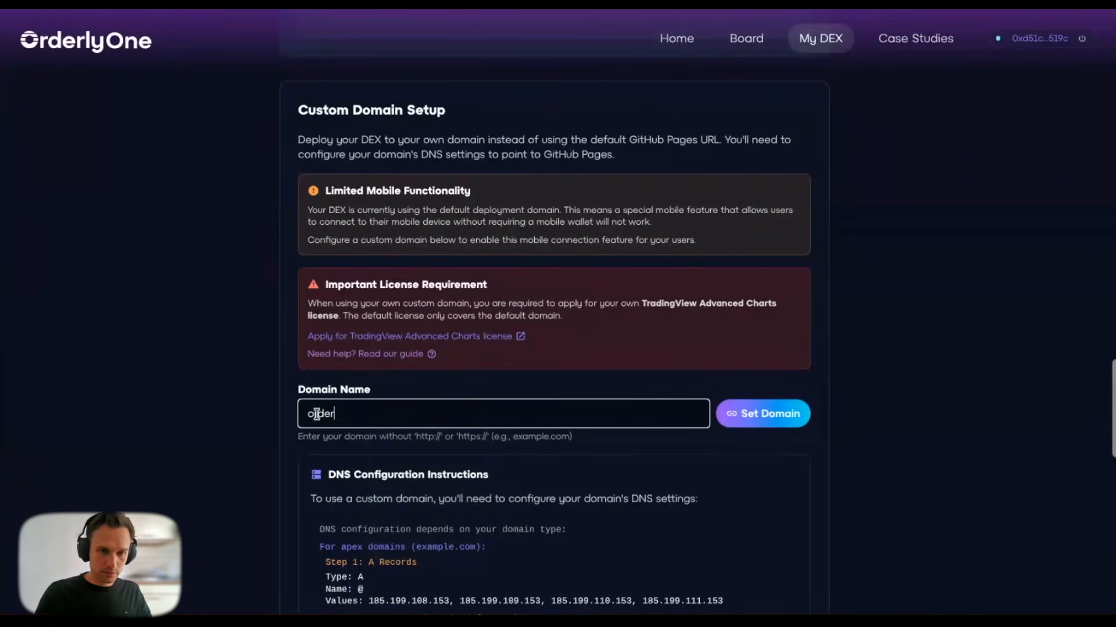
{"action": "double_click", "coordinate": [317, 414]}
{"action": "type", "text": "o"}
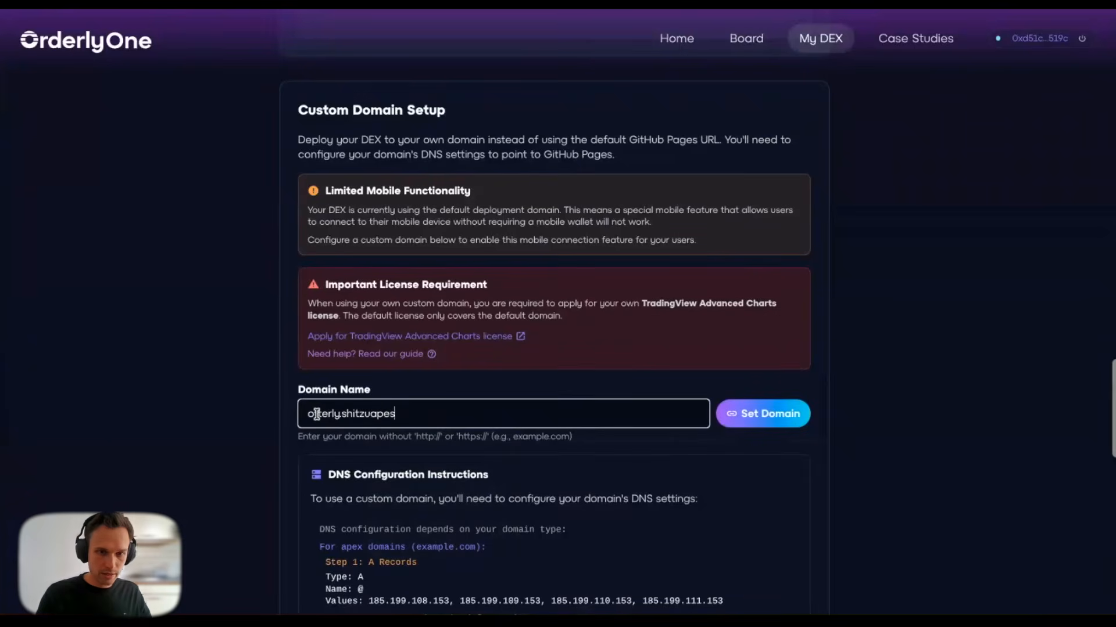
{"action": "type", "text": "yz"}
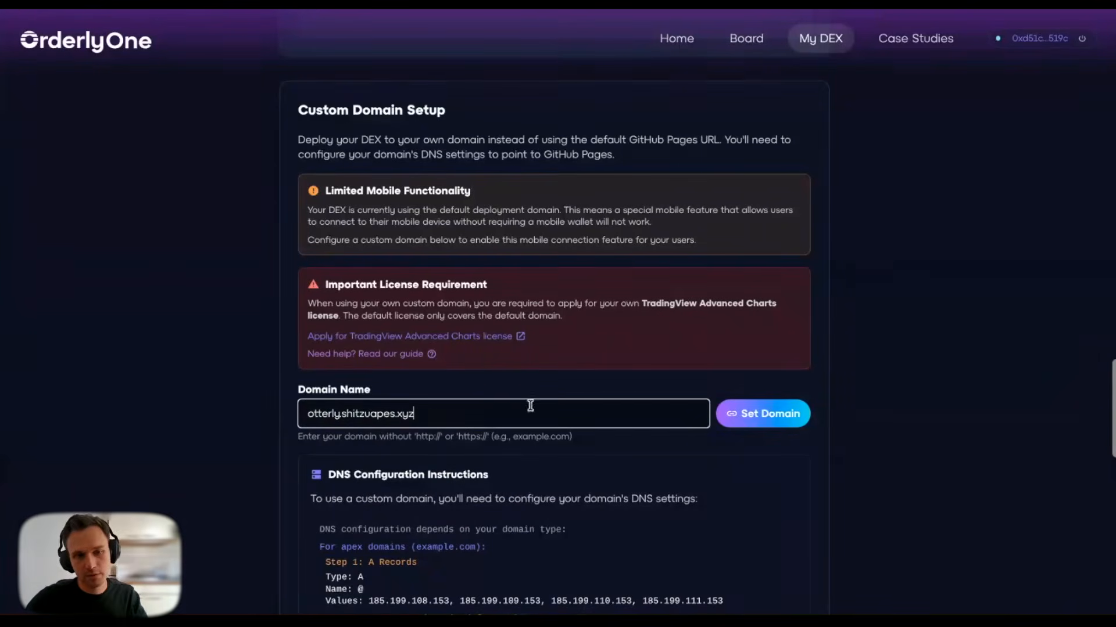
{"action": "left_click", "coordinate": [732, 414]}
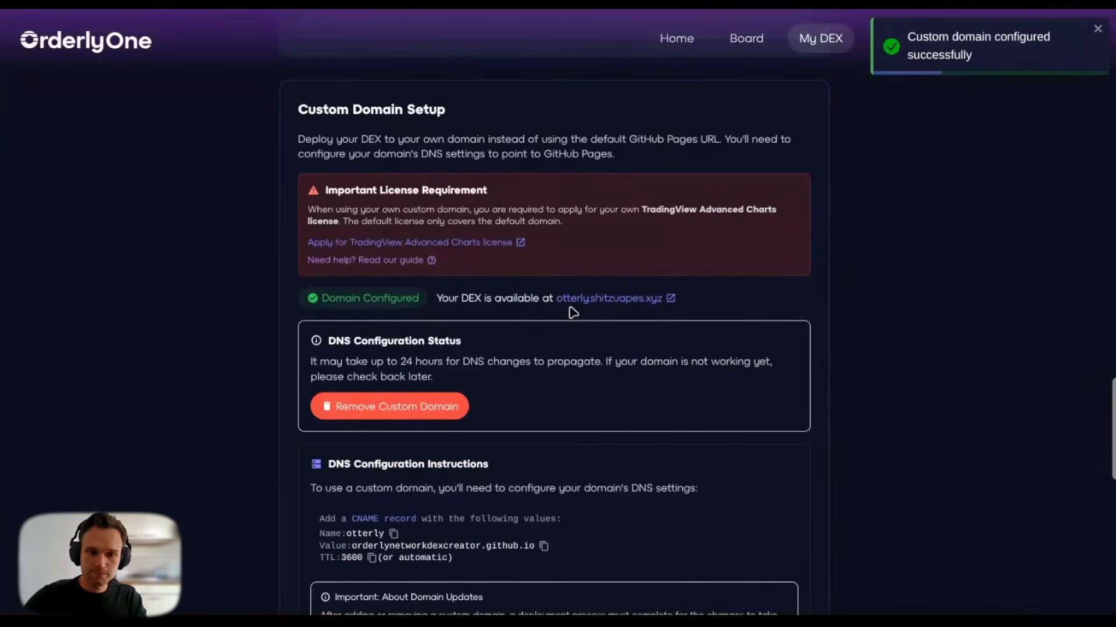
Step: Copy the CNAME record name 'otterly' and go to Cloudflare's DNS records
{"action": "scroll", "coordinate": [572, 312], "scroll_direction": "down", "scroll_amount": 1}
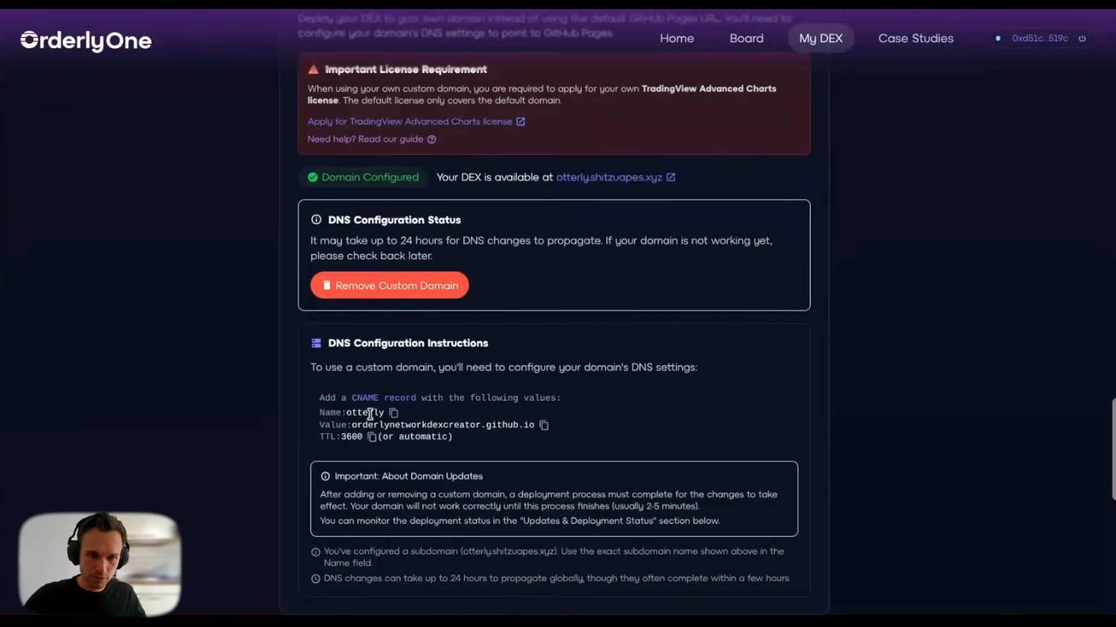
{"action": "left_click", "coordinate": [394, 413]}
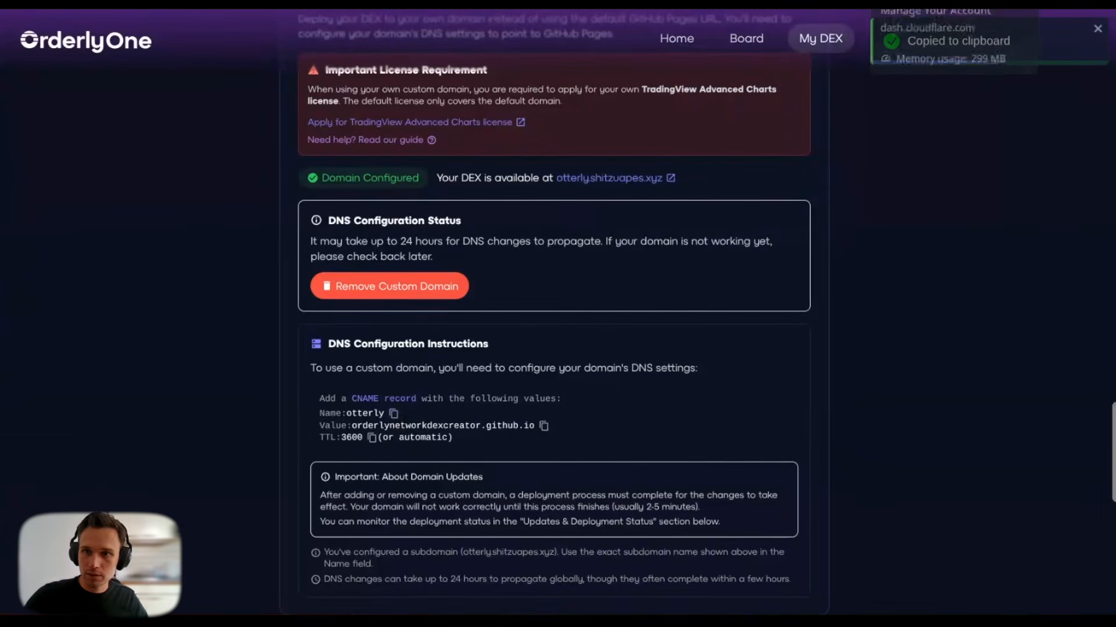
{"action": "left_click", "coordinate": [991, 3]}
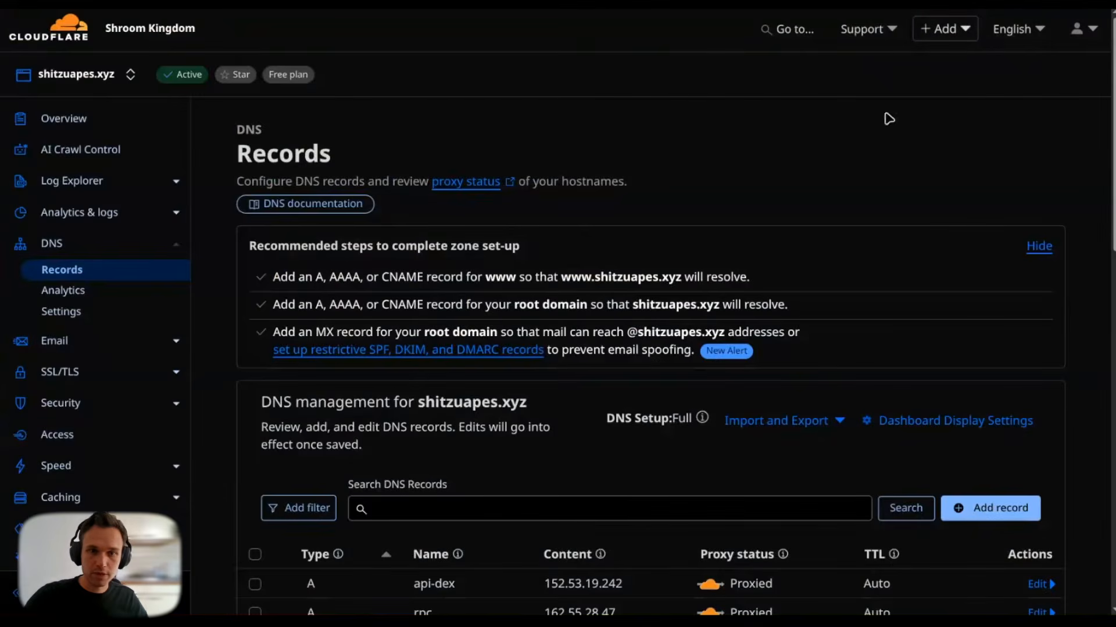
Step: Start a new CNAME DNS record named otterly in Cloudflare
{"action": "left_click", "coordinate": [988, 508]}
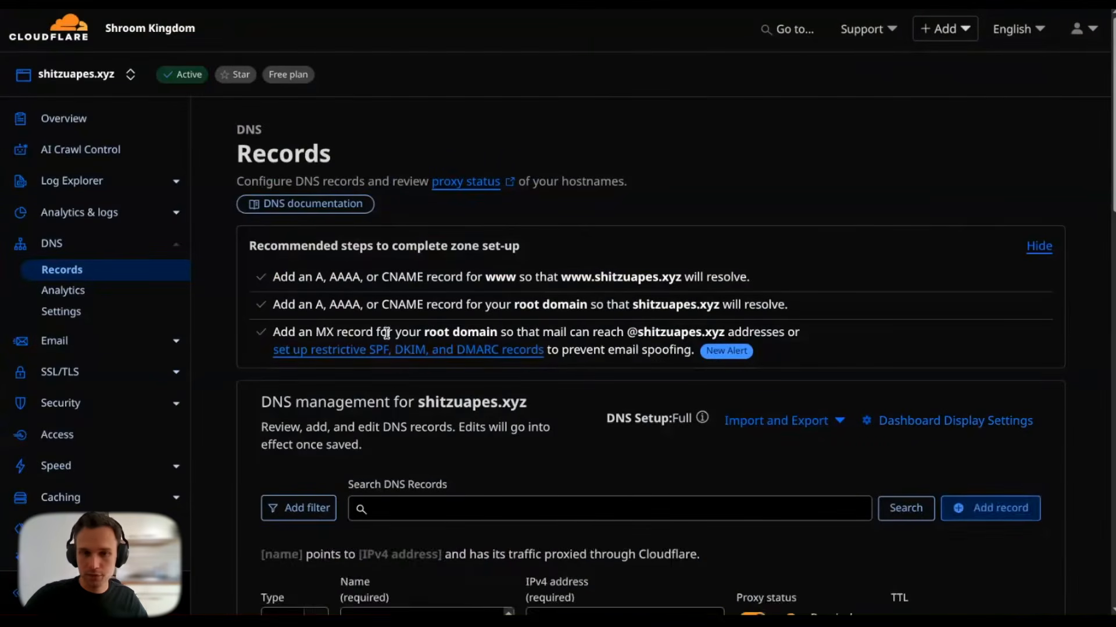
{"action": "left_click", "coordinate": [304, 369]}
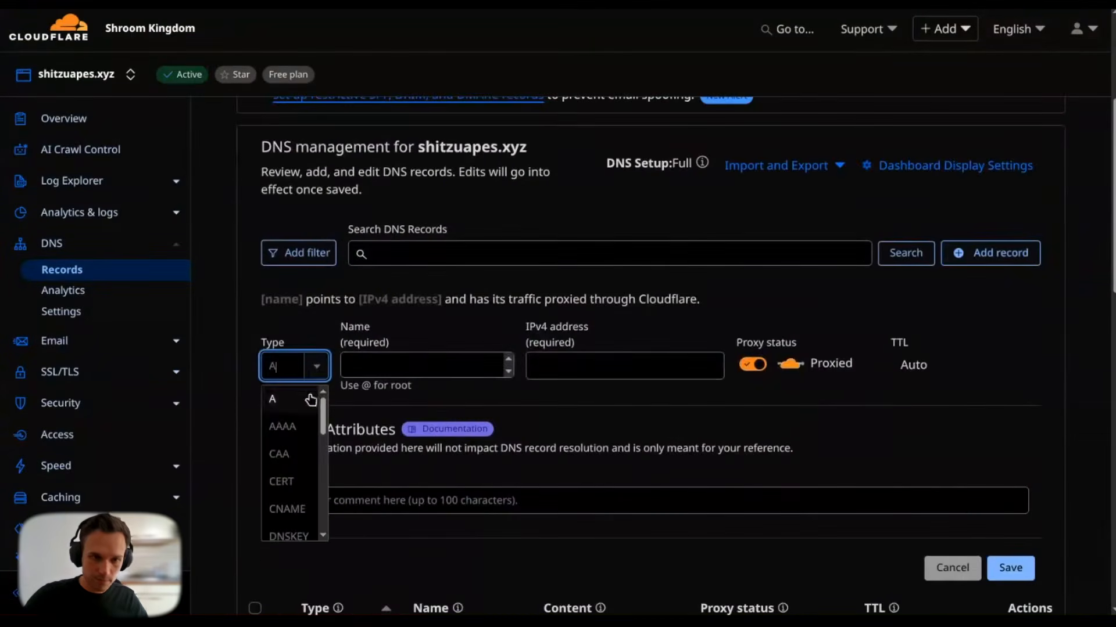
{"action": "left_click", "coordinate": [298, 505]}
{"action": "left_click", "coordinate": [532, 365]}
{"action": "type", "text": "otterly"}
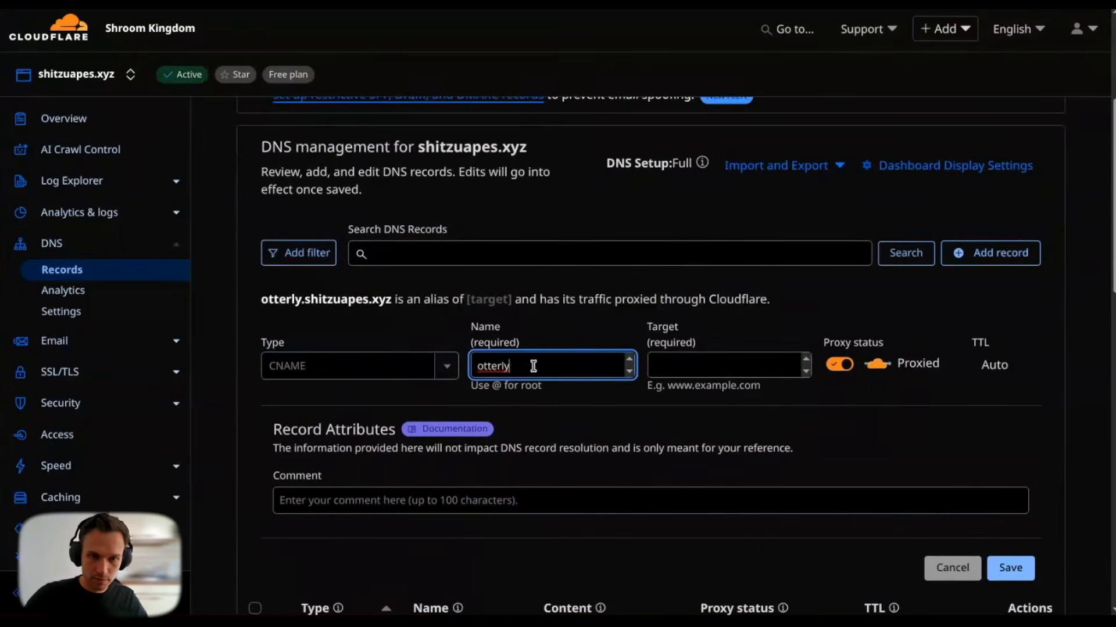
{"action": "left_click", "coordinate": [593, 333]}
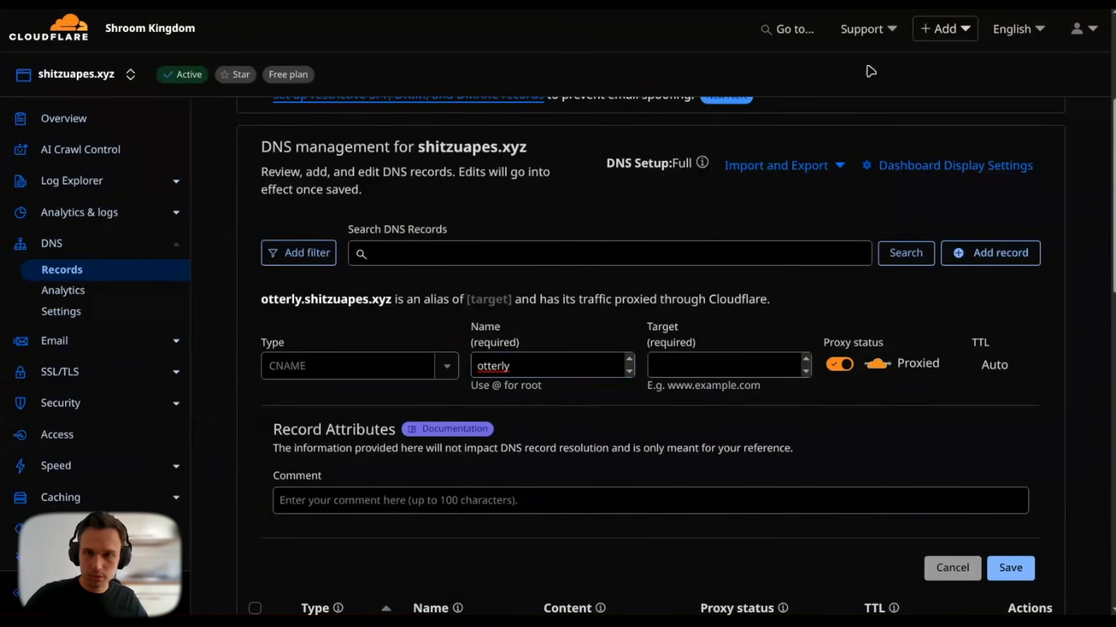
Step: Paste the target orderlynetworkdexcreator.github.io from Orderly One into the record and save it
{"action": "left_click", "coordinate": [768, 3]}
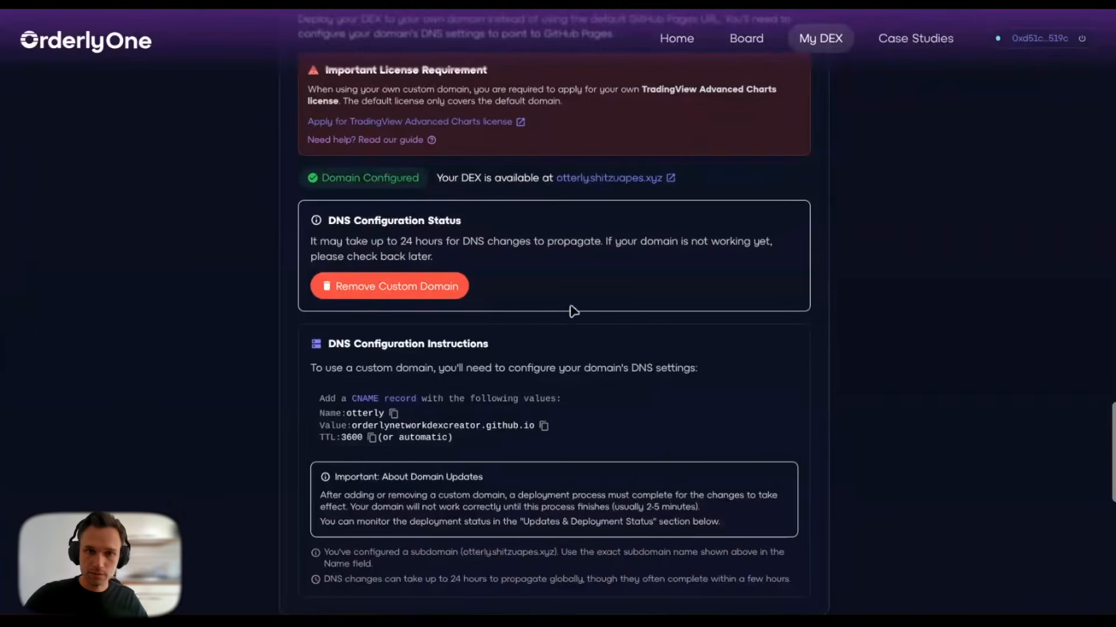
{"action": "left_click", "coordinate": [544, 425]}
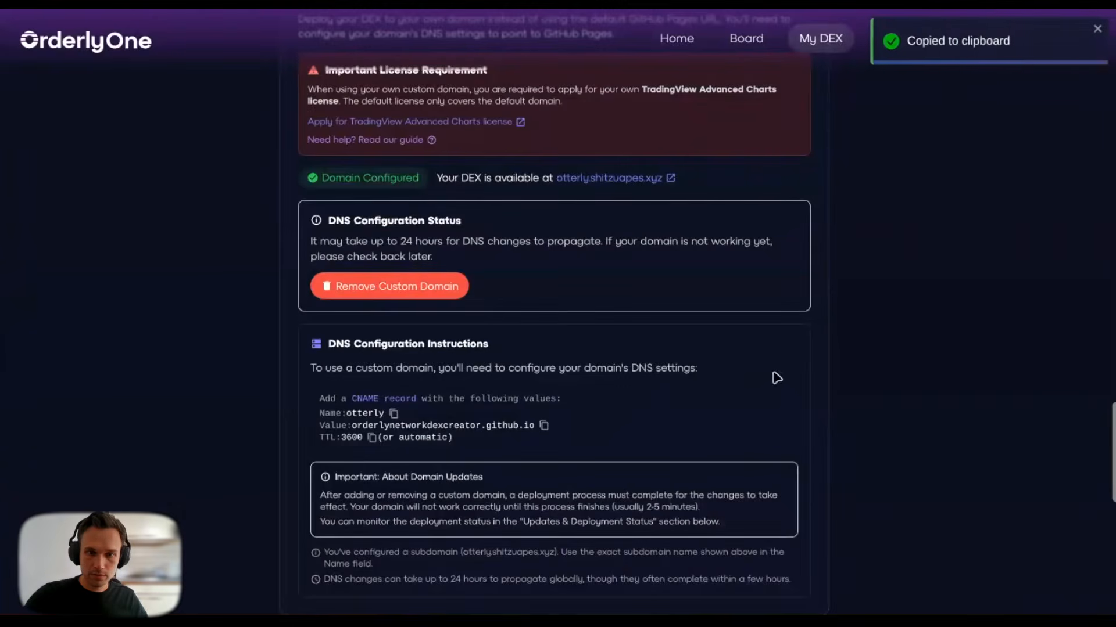
{"action": "key", "text": "ctrl+Tab"}
{"action": "left_click", "coordinate": [668, 370]}
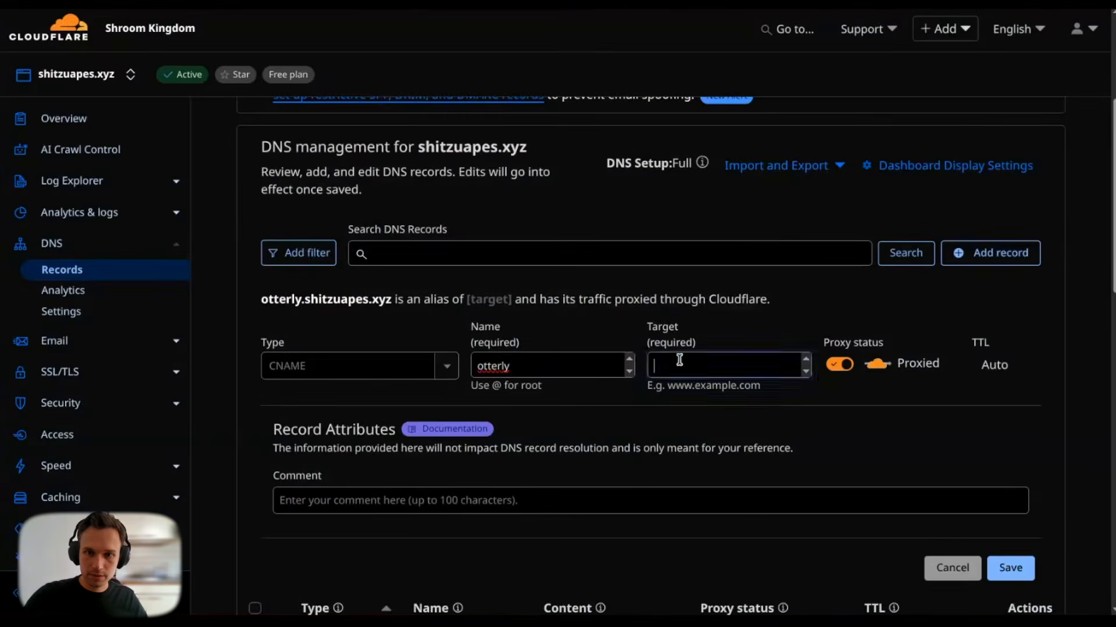
{"action": "key", "text": "ctrl+v"}
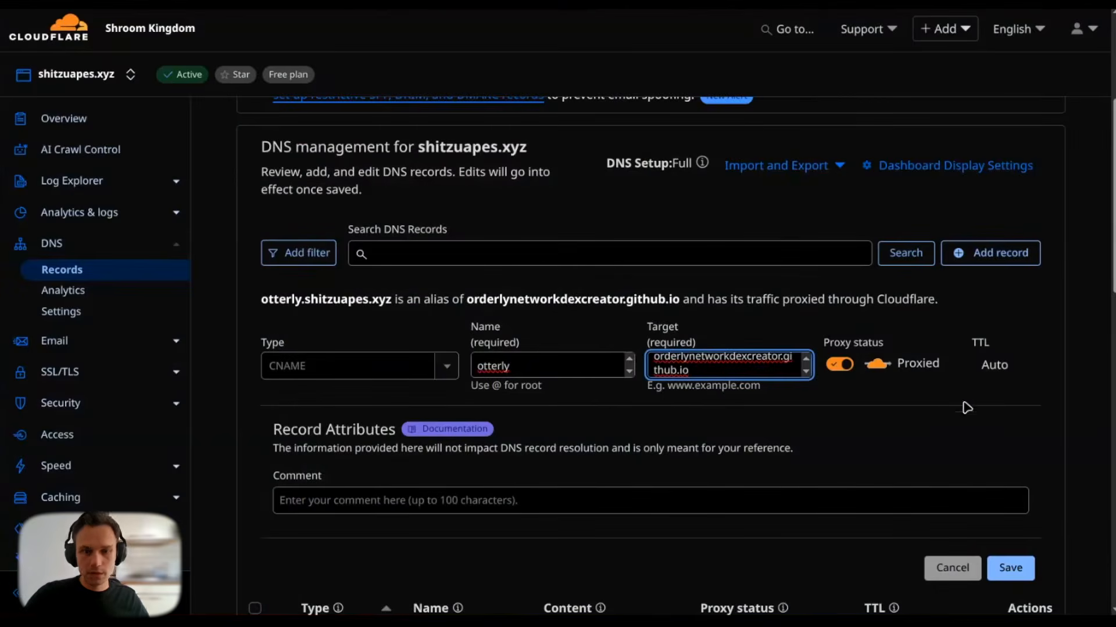
{"action": "left_click", "coordinate": [1009, 569]}
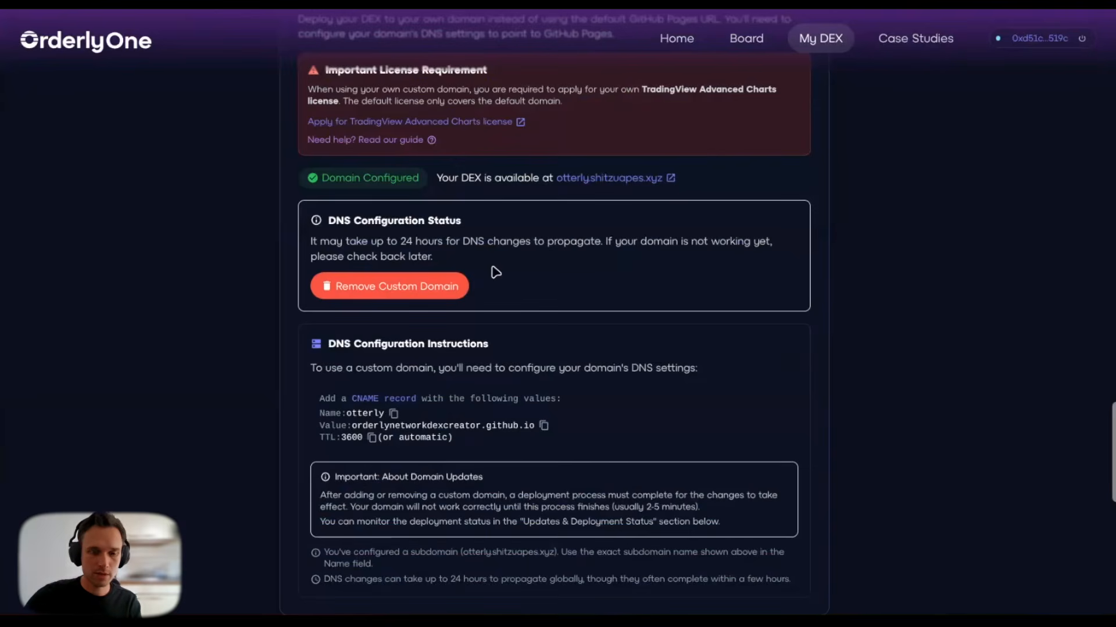
Step: Inspect the newest, still-building Deploy to GitHub Pages run, then return to Custom Domain Setup
{"action": "scroll", "coordinate": [495, 273], "scroll_direction": "up", "scroll_amount": 15}
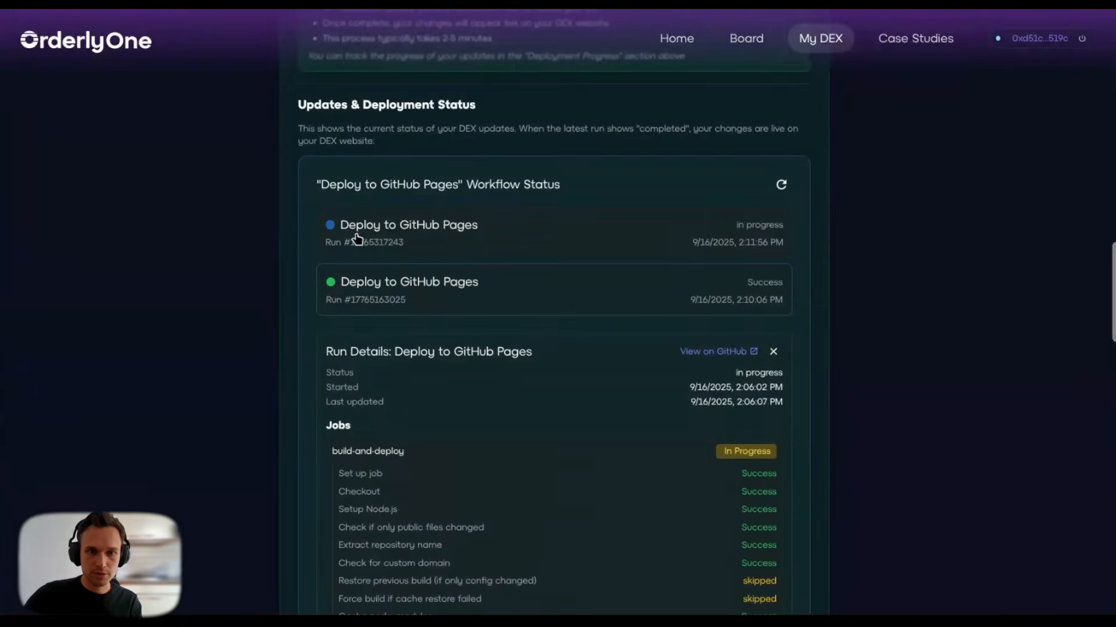
{"action": "left_click", "coordinate": [434, 231]}
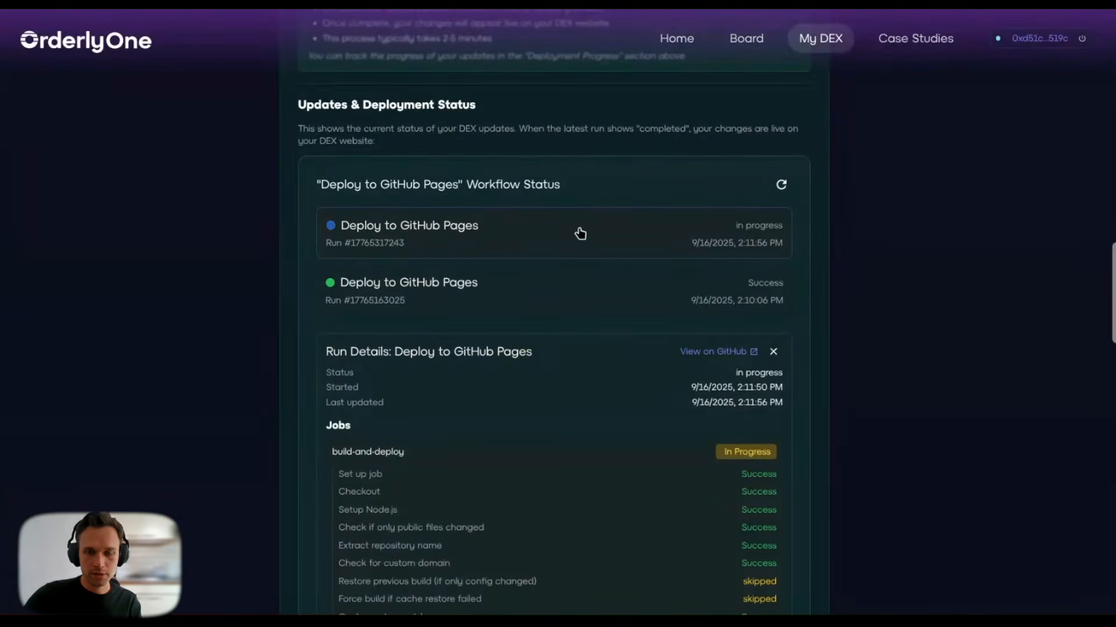
{"action": "scroll", "coordinate": [546, 229], "scroll_direction": "down", "scroll_amount": 2}
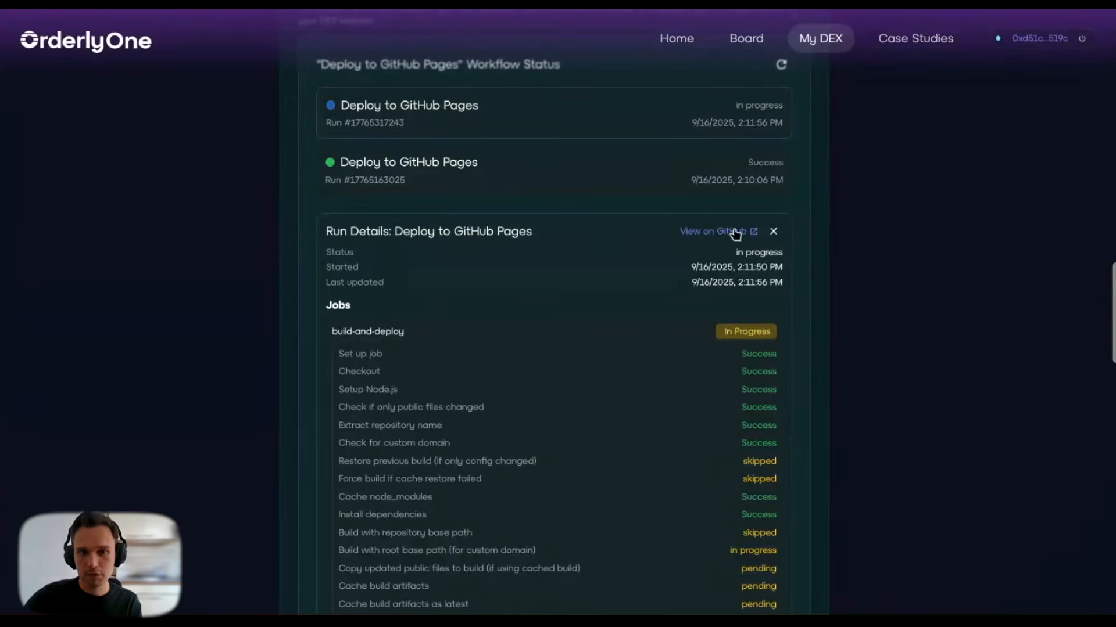
{"action": "scroll", "coordinate": [617, 194], "scroll_direction": "up", "scroll_amount": 2}
{"action": "scroll", "coordinate": [618, 194], "scroll_direction": "down", "scroll_amount": 15}
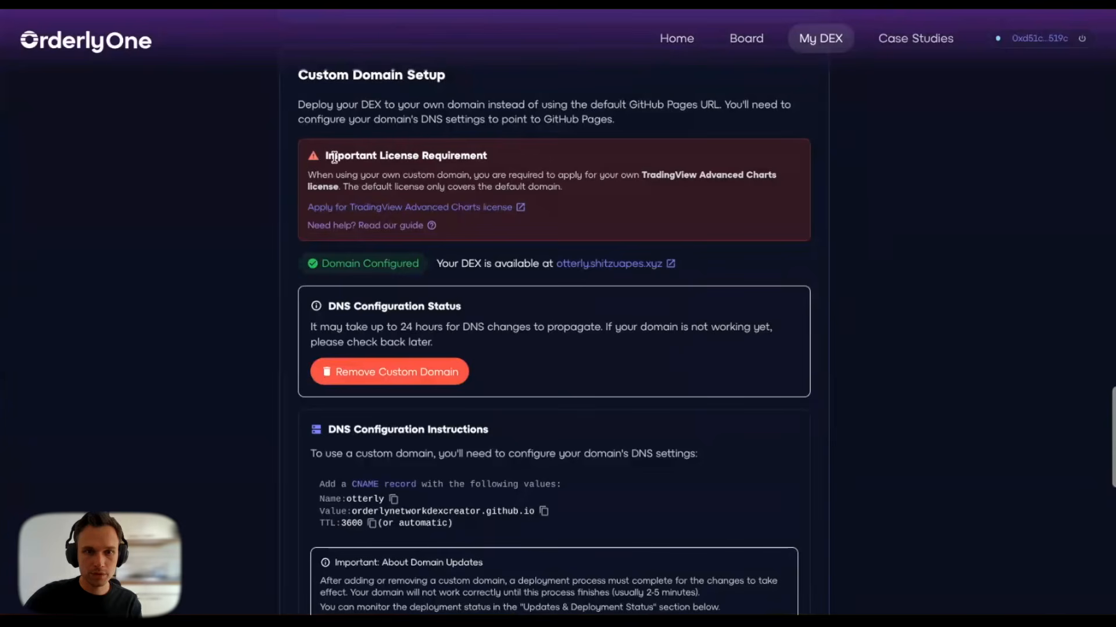
{"action": "left_click", "coordinate": [492, 212]}
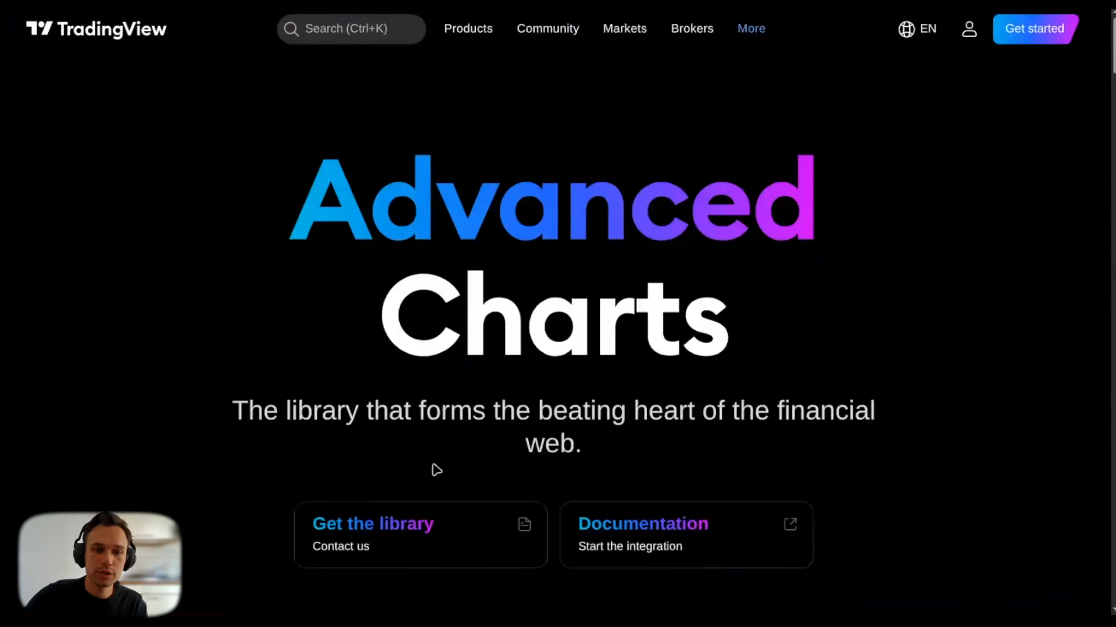
{"action": "left_click", "coordinate": [369, 530]}
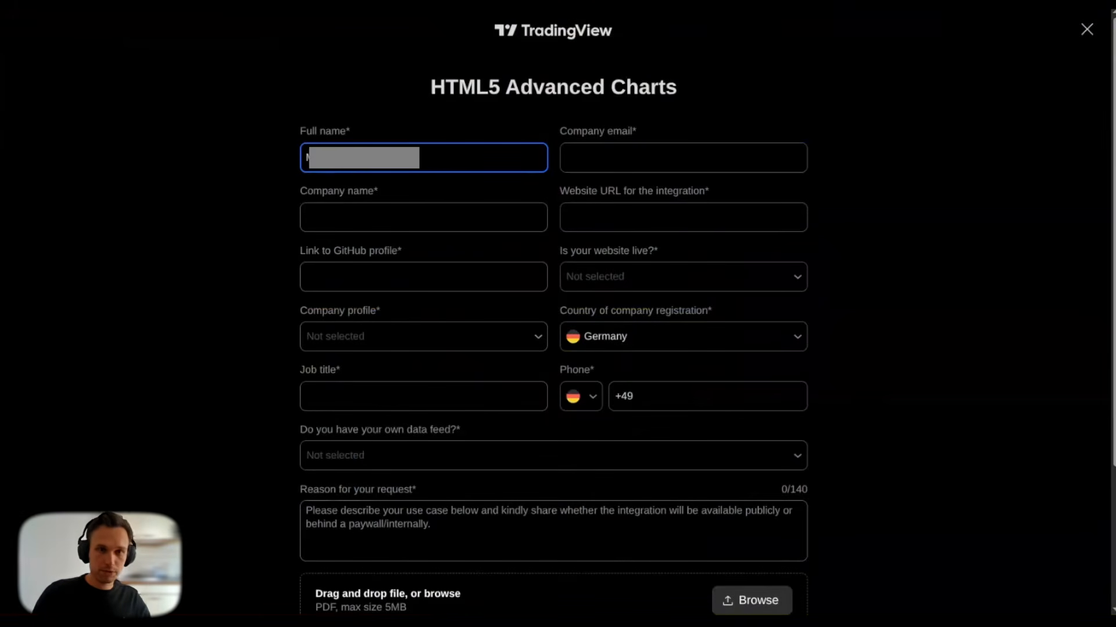
{"action": "key", "text": "Tab"}
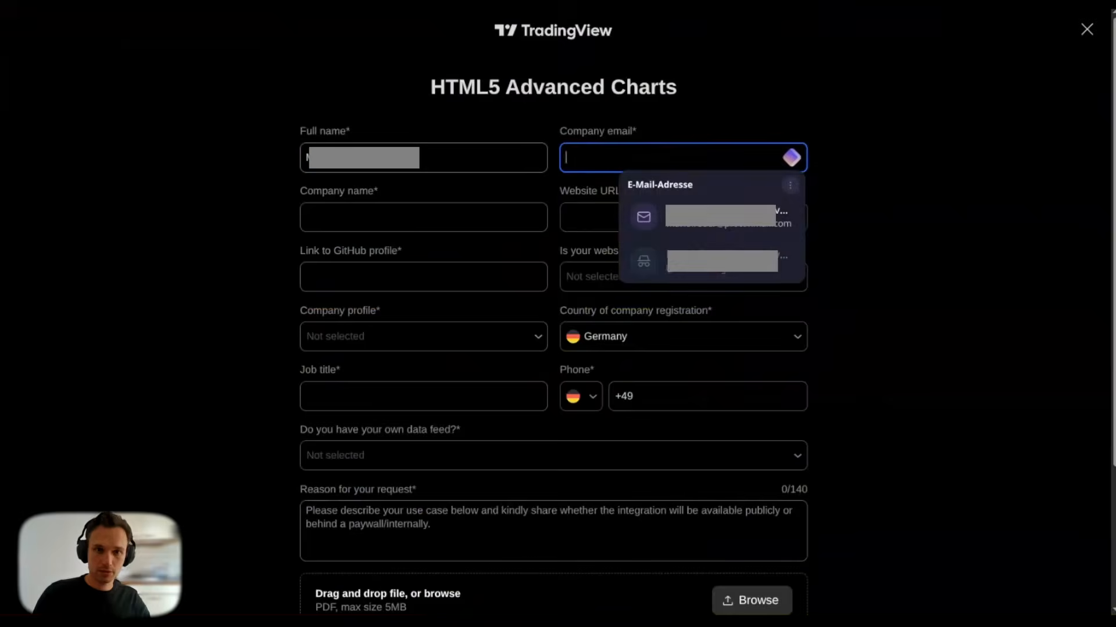
{"action": "type", "text": "m"}
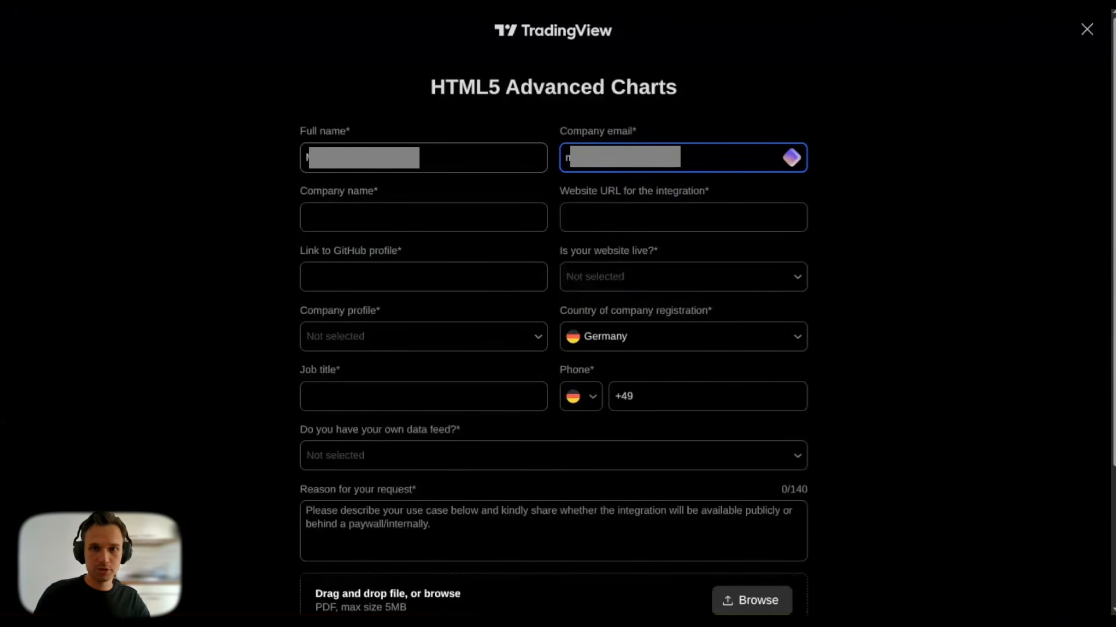
{"action": "key", "text": "Tab"}
{"action": "type", "text": "Or"}
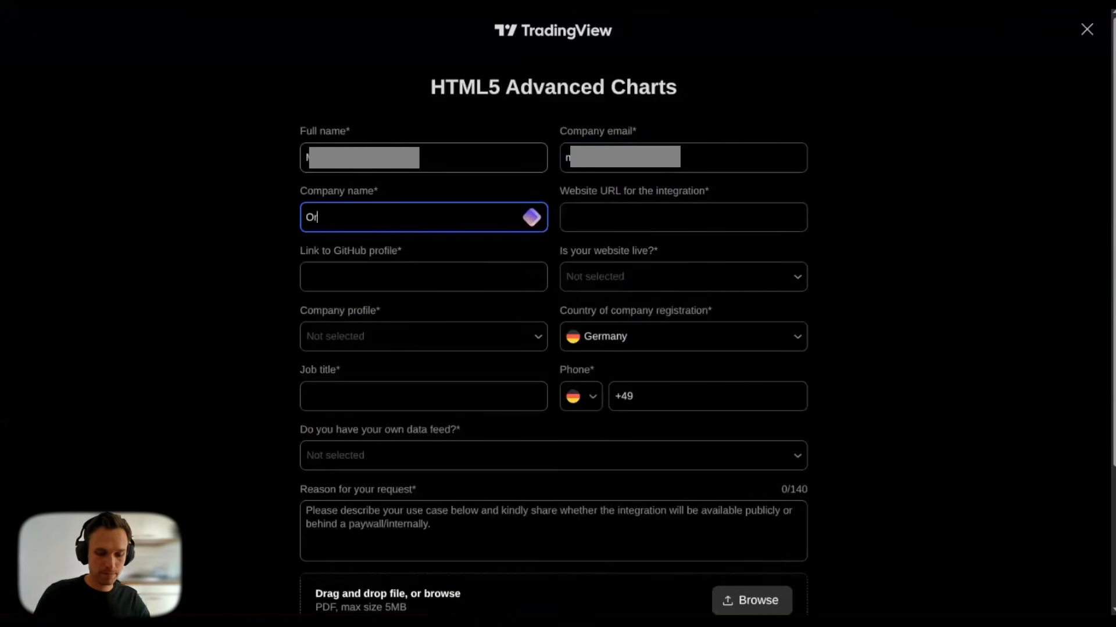
{"action": "type", "text": "derly Network"}
{"action": "key", "text": "Tab"}
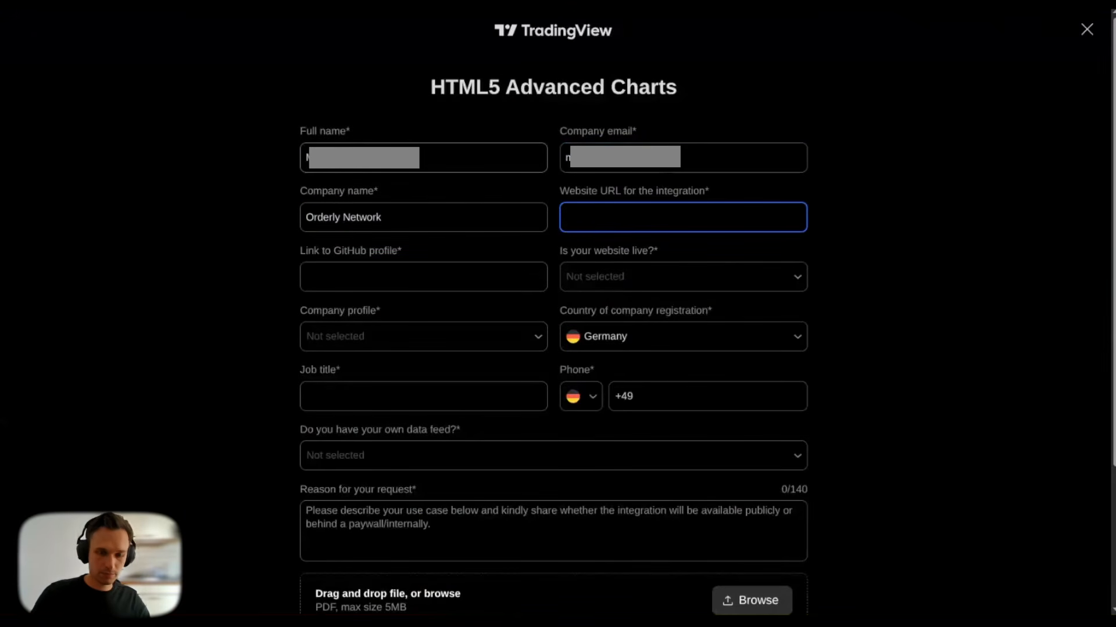
{"action": "type", "text": "https://"}
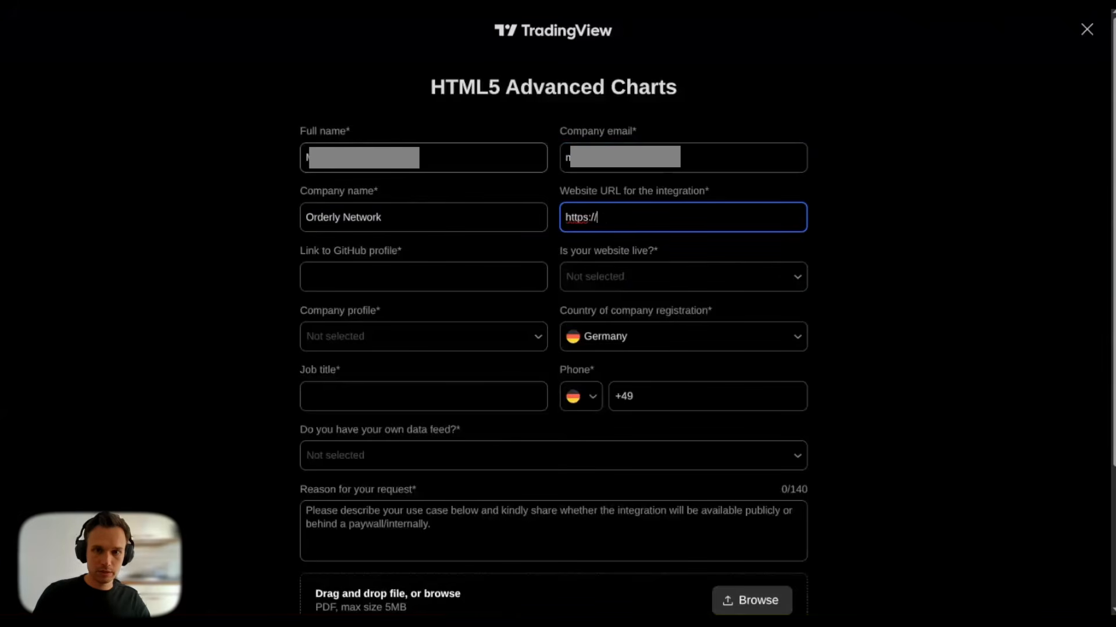
{"action": "type", "text": "otterly."}
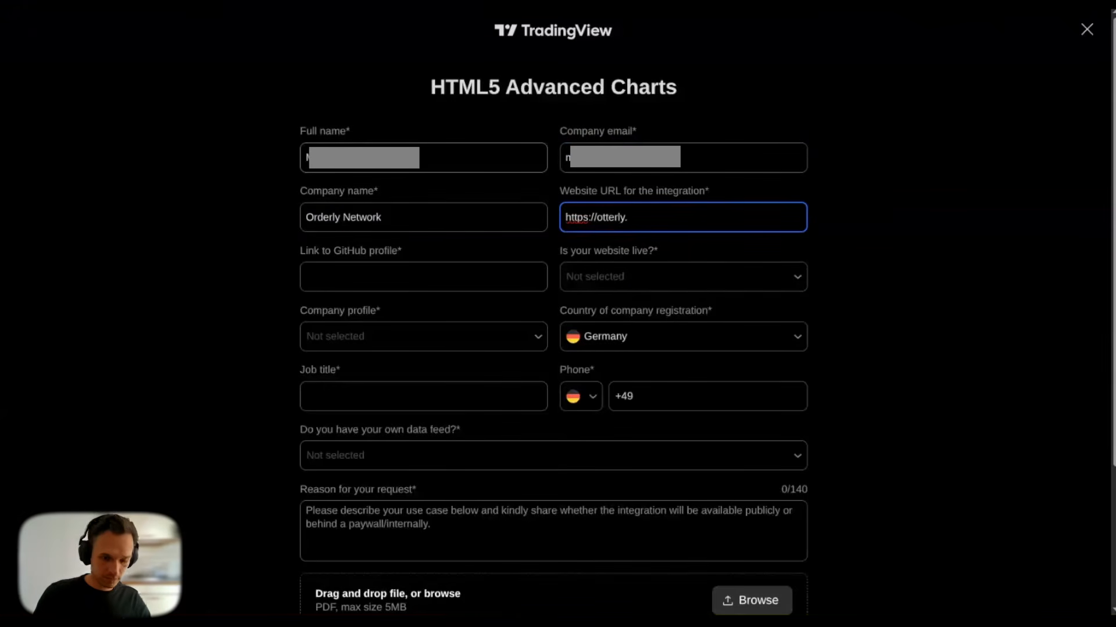
{"action": "type", "text": "shitzuapes.xyz"}
Step: Reach the GitHub profile field and load GitHub in a new tab
{"action": "key", "text": "Tab"}
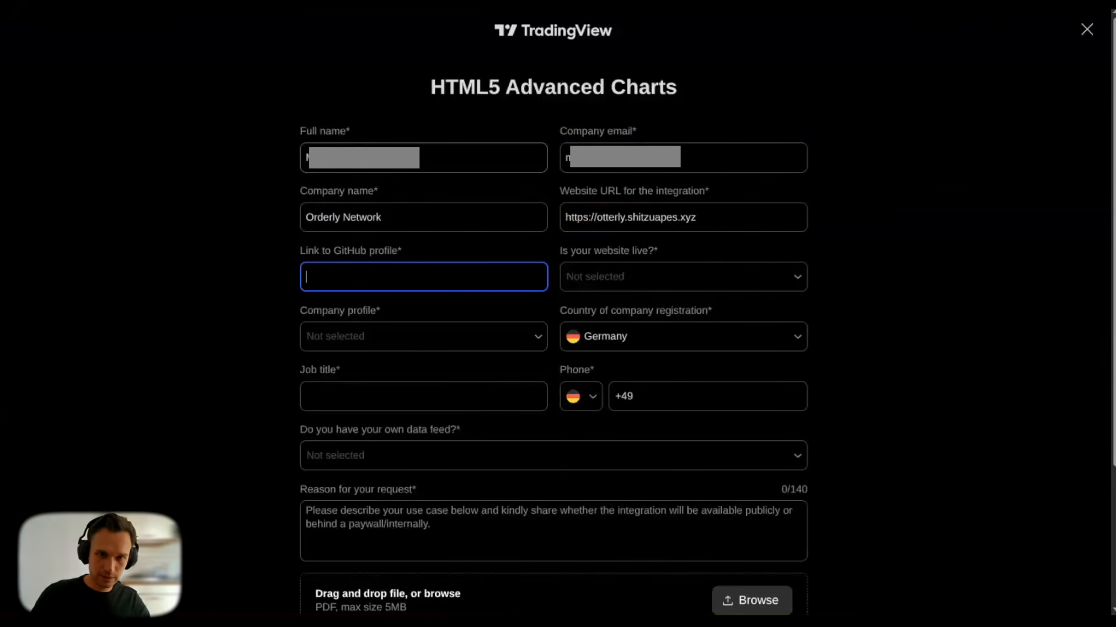
{"action": "type", "text": "https"}
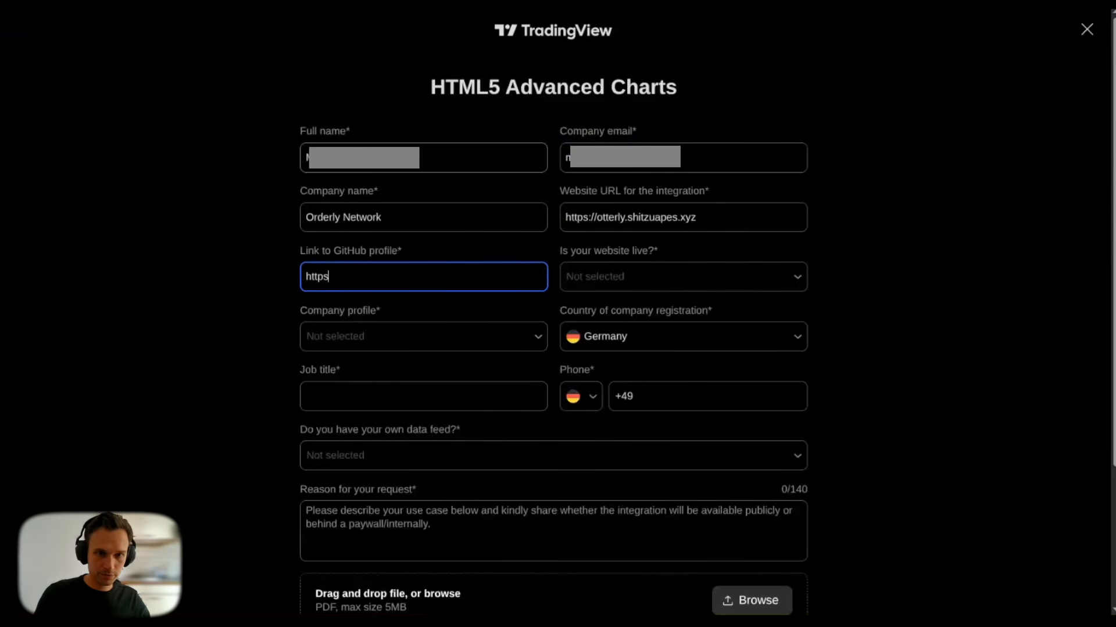
{"action": "type", "text": "://"}
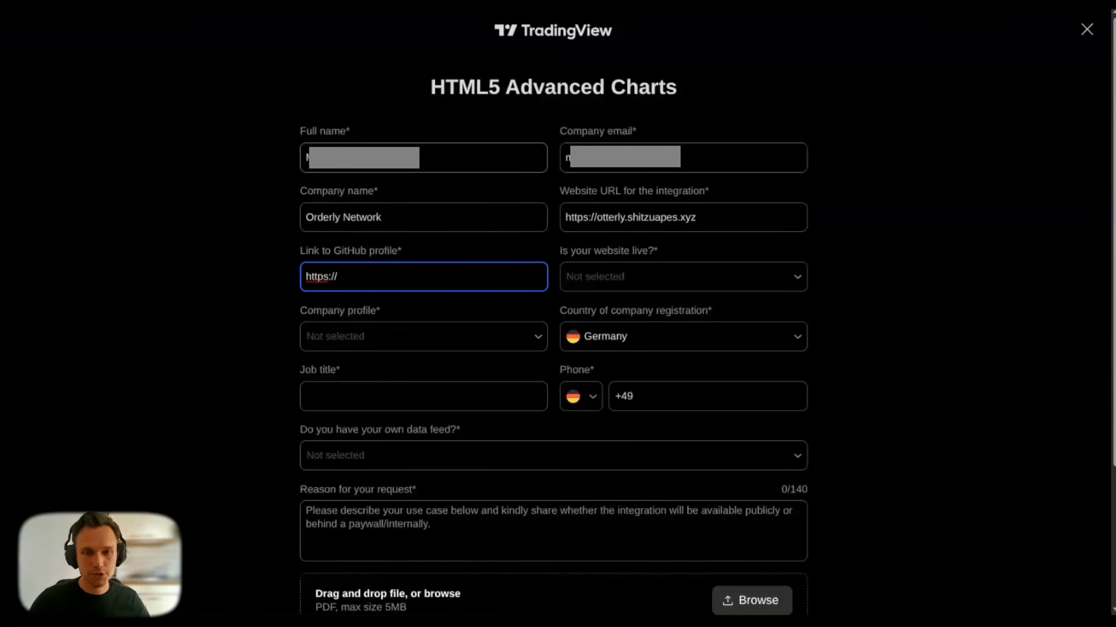
{"action": "key", "text": "ctrl+t"}
{"action": "type", "text": "githu"}
{"action": "key", "text": "Return"}
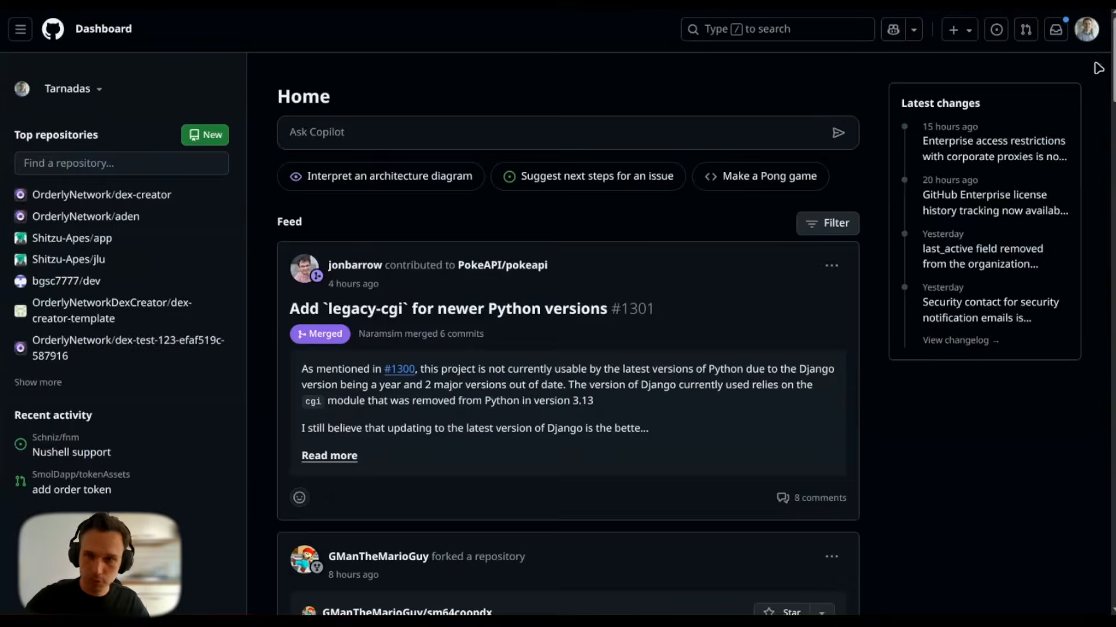
Step: Check the GitHub username in the account menu, then return to the TradingView request form
{"action": "left_click", "coordinate": [1085, 36]}
{"action": "left_click", "coordinate": [848, 73]}
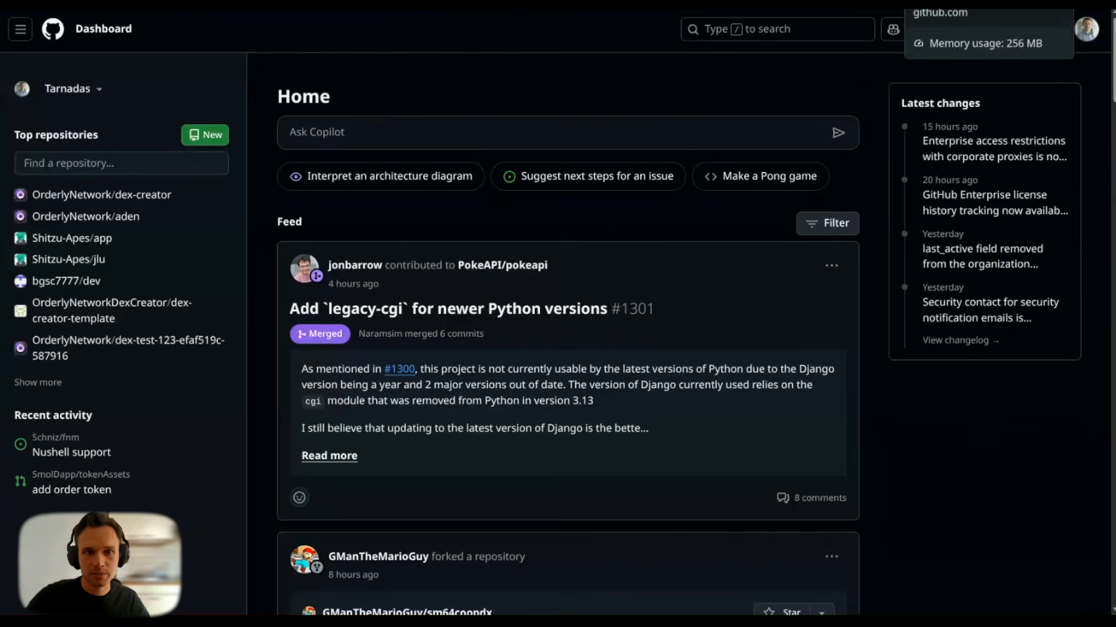
{"action": "left_click", "coordinate": [926, 3]}
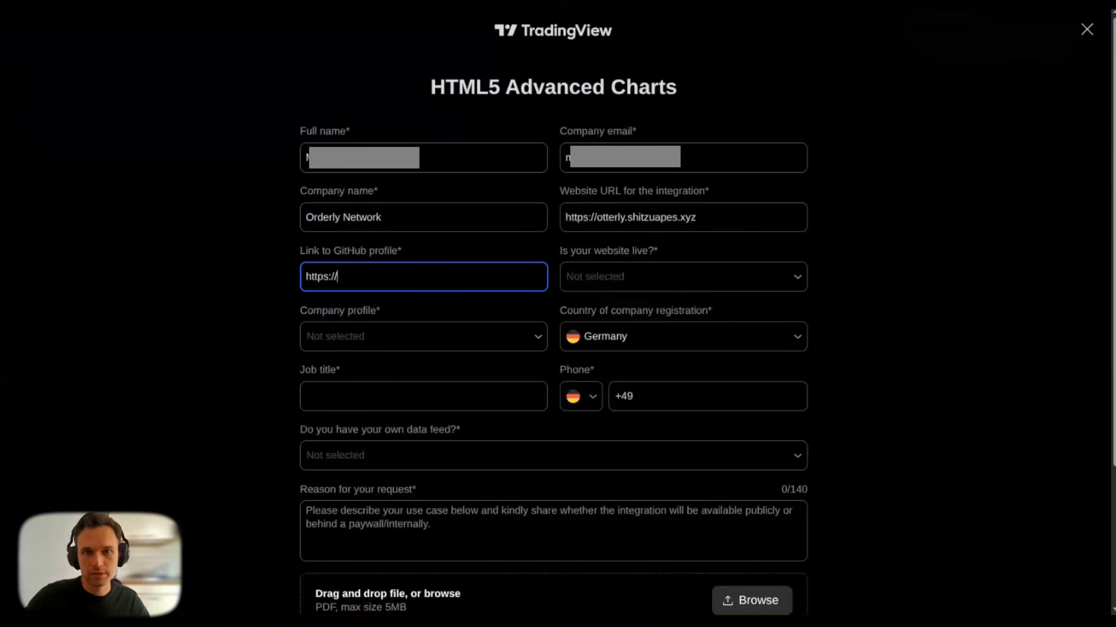
Step: Enter the GitHub profile URL, mark the website as live, and choose Crypto Exchange profile
{"action": "left_click", "coordinate": [400, 275]}
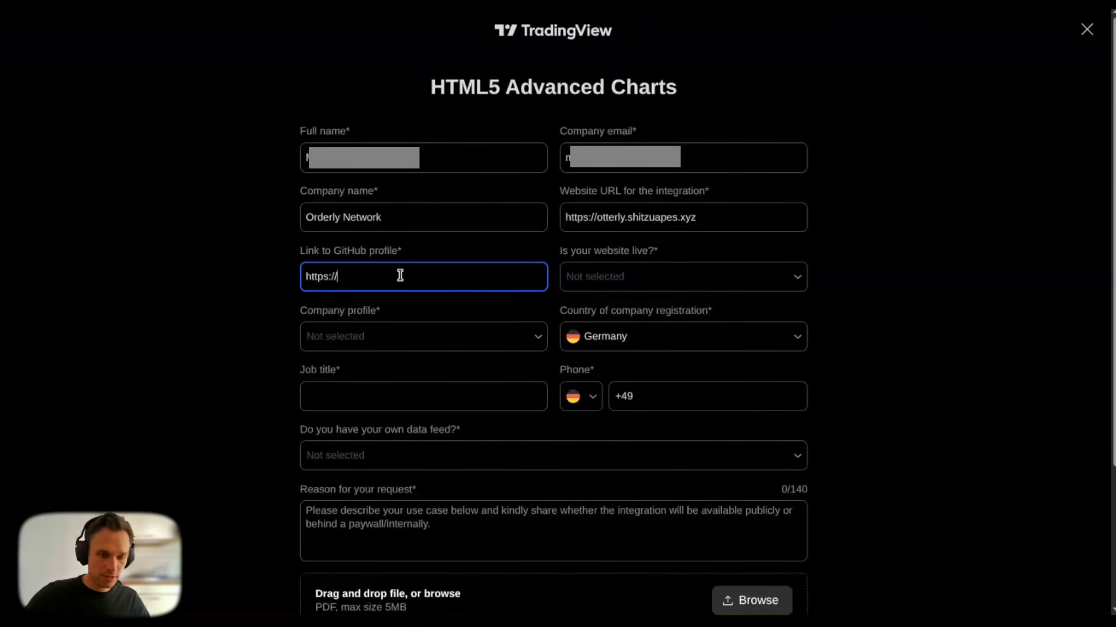
{"action": "type", "text": "github.com/"}
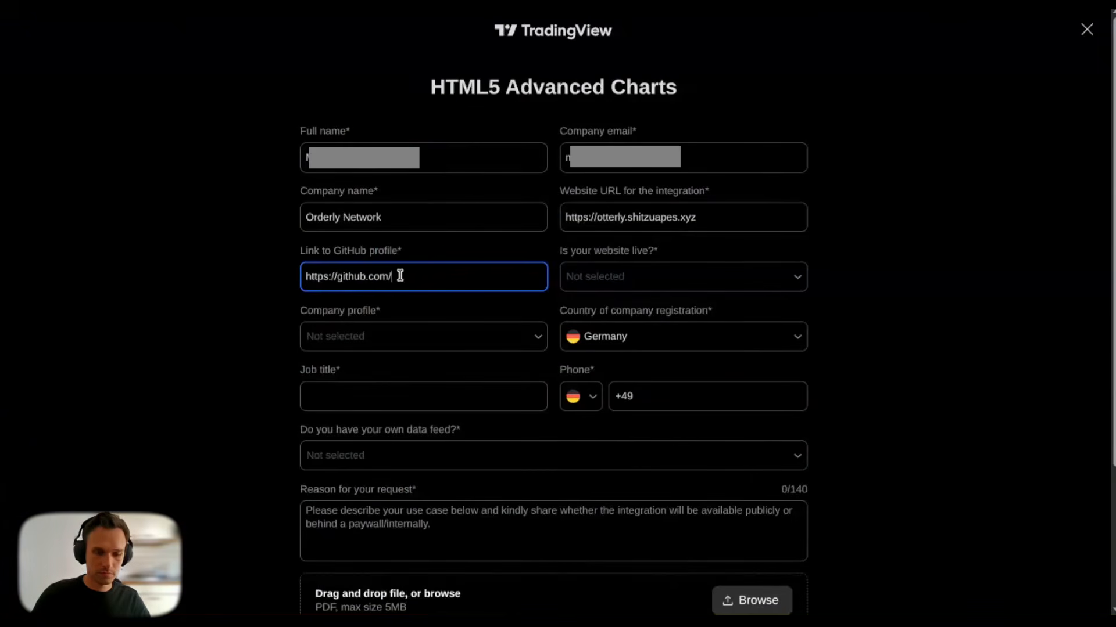
{"action": "type", "text": "tarnadas"}
{"action": "key", "text": "Tab"}
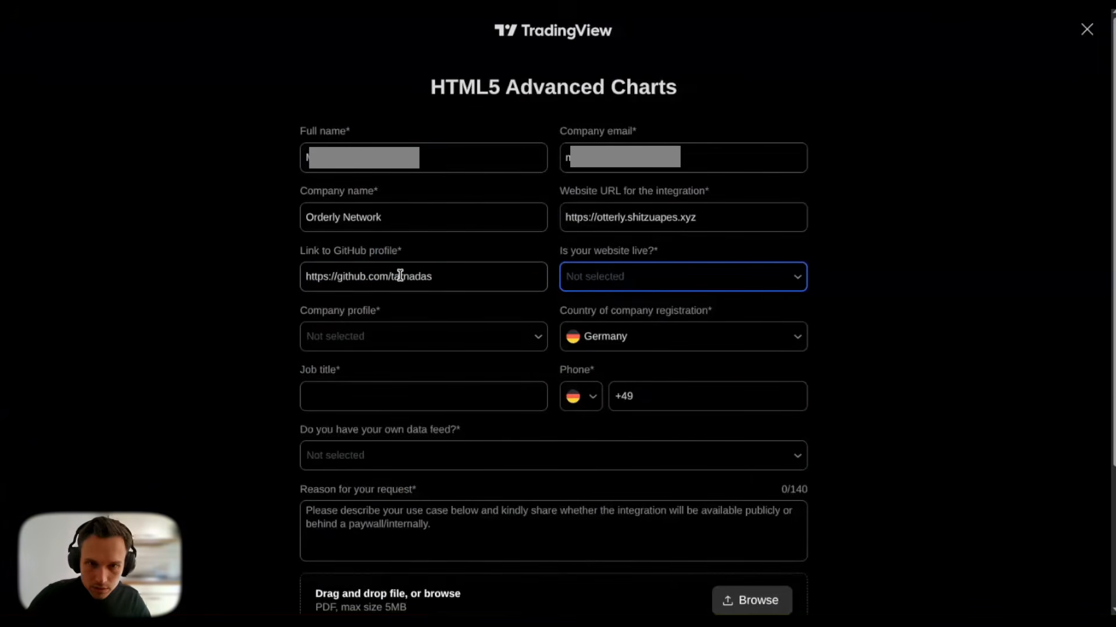
{"action": "left_click", "coordinate": [634, 289]}
{"action": "left_click", "coordinate": [588, 309]}
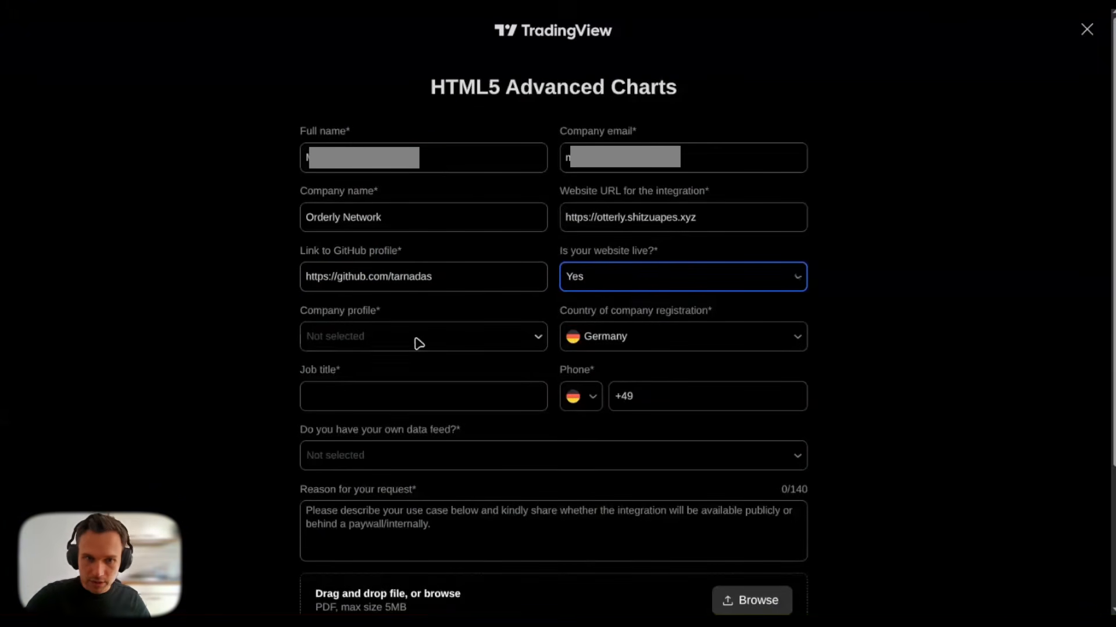
{"action": "left_click", "coordinate": [393, 346]}
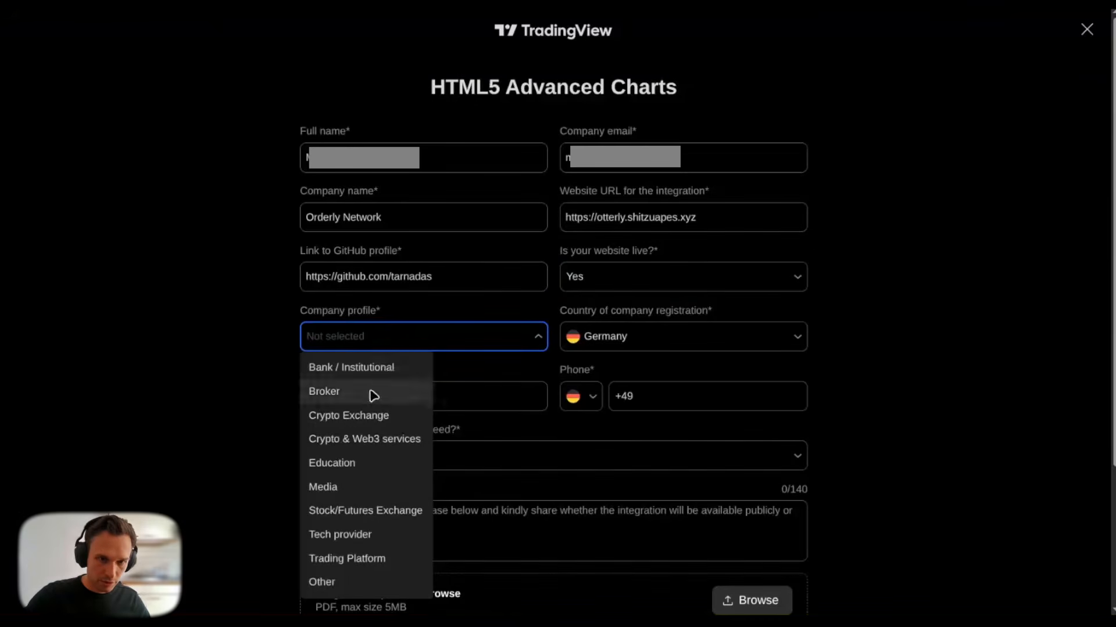
{"action": "left_click", "coordinate": [358, 416]}
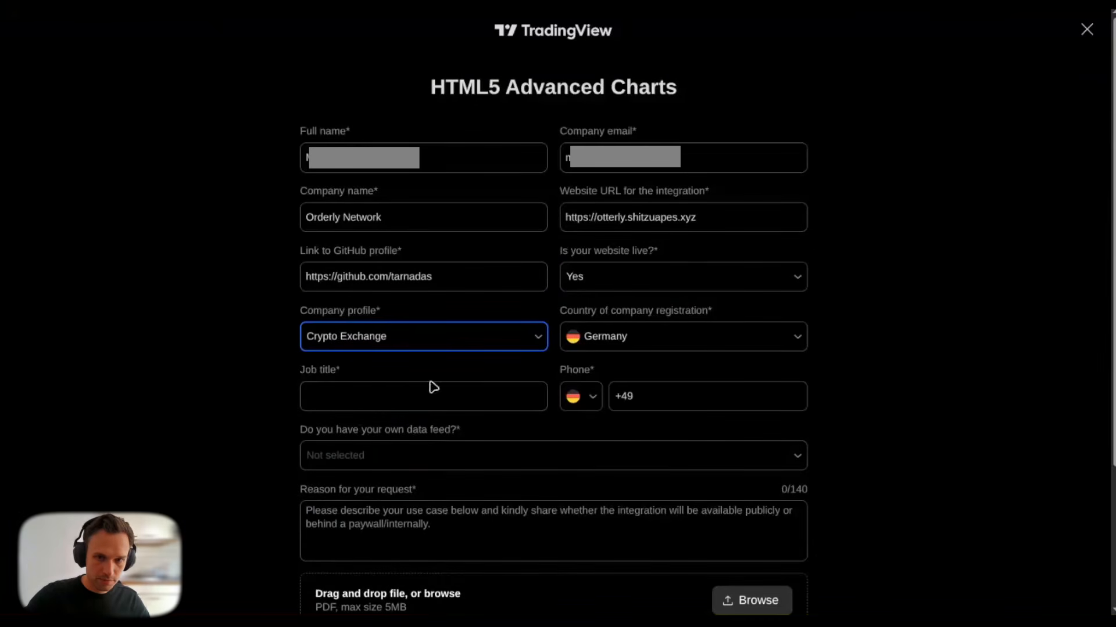
Step: Enter the job title 'Software Engineer' and the contact phone number
{"action": "left_click", "coordinate": [376, 389]}
{"action": "type", "text": "Sof"}
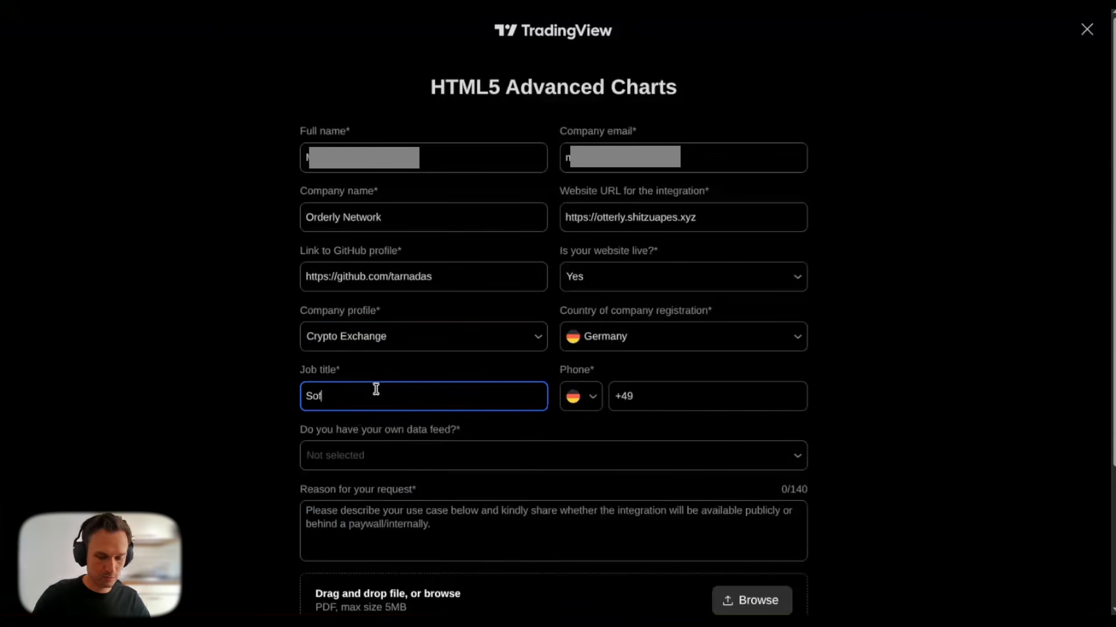
{"action": "type", "text": "tware Eng"}
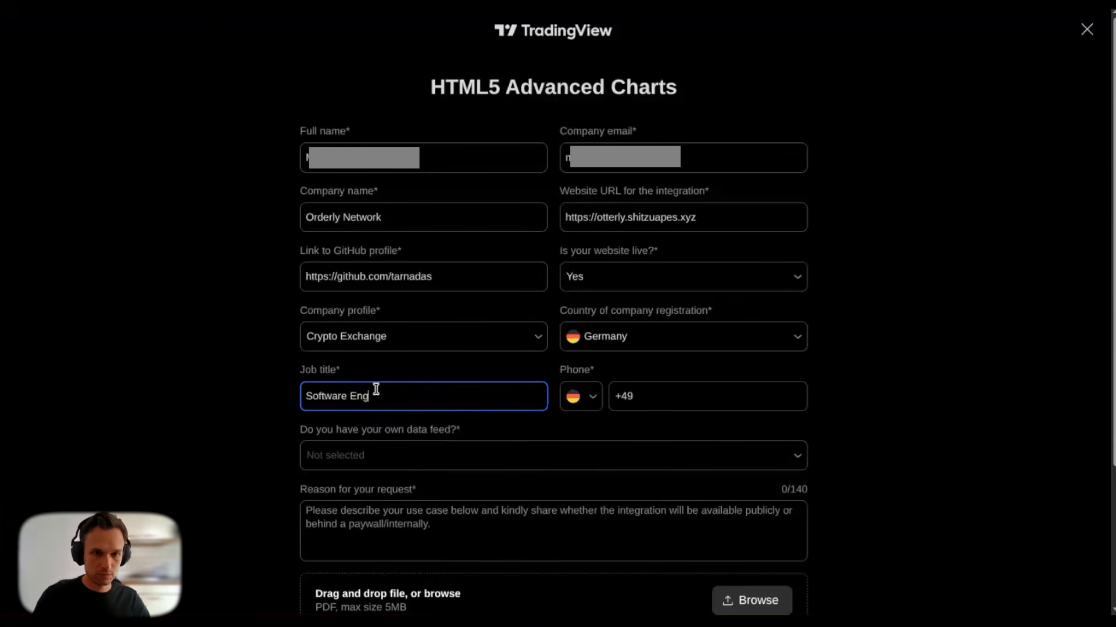
{"action": "type", "text": "ineer"}
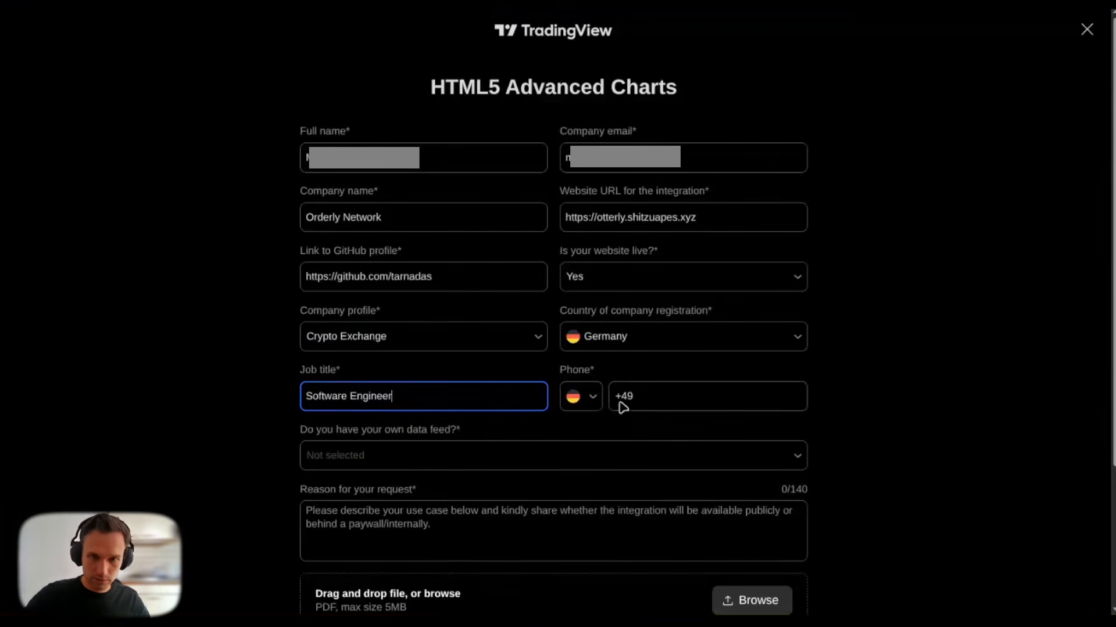
{"action": "left_click", "coordinate": [653, 403]}
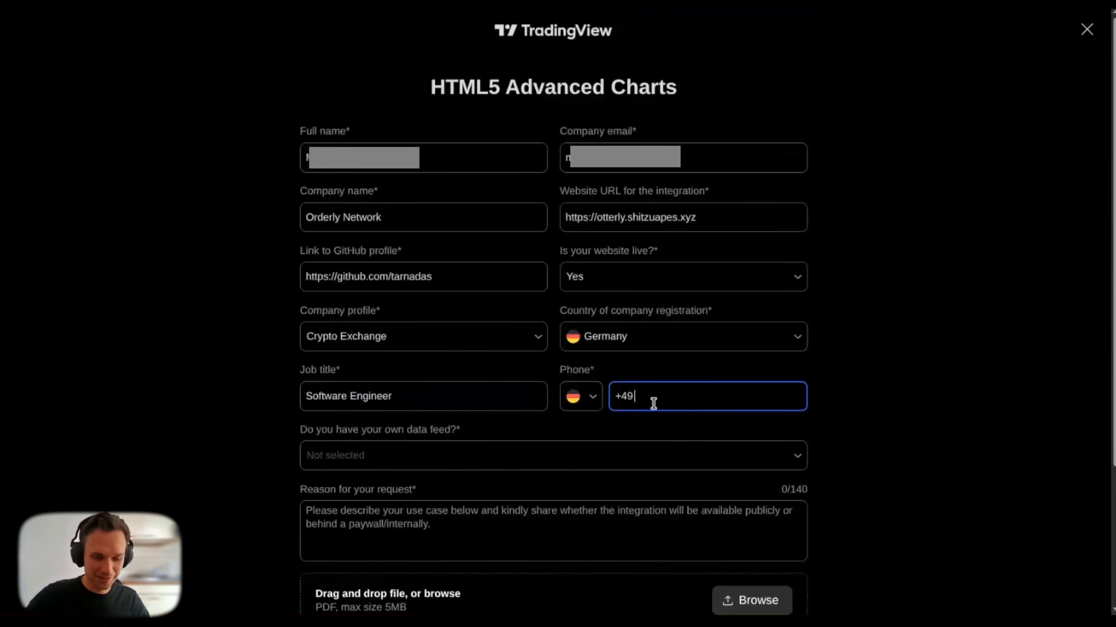
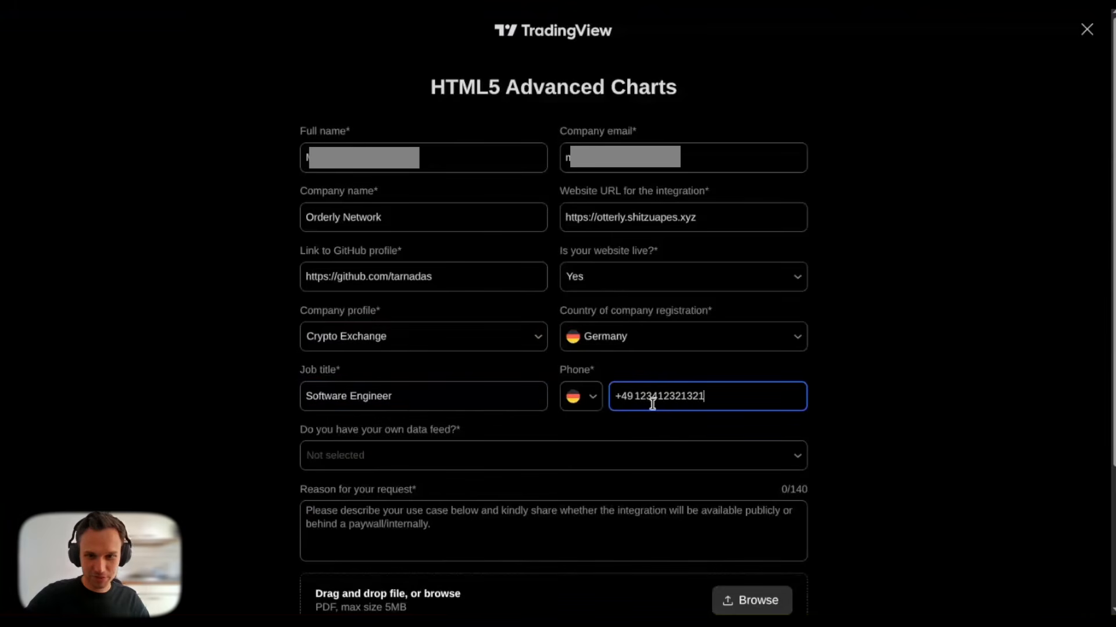
Step: Answer Yes to own data feed, cite running their own perpetual DEX, and accept the agreement
{"action": "left_click", "coordinate": [448, 463]}
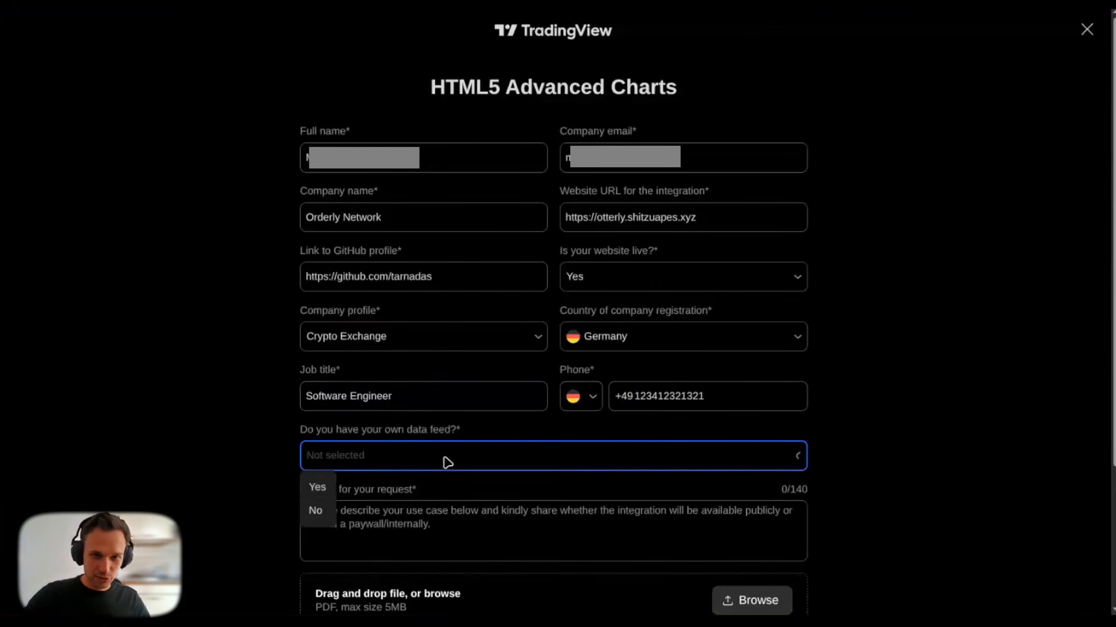
{"action": "left_click", "coordinate": [317, 486]}
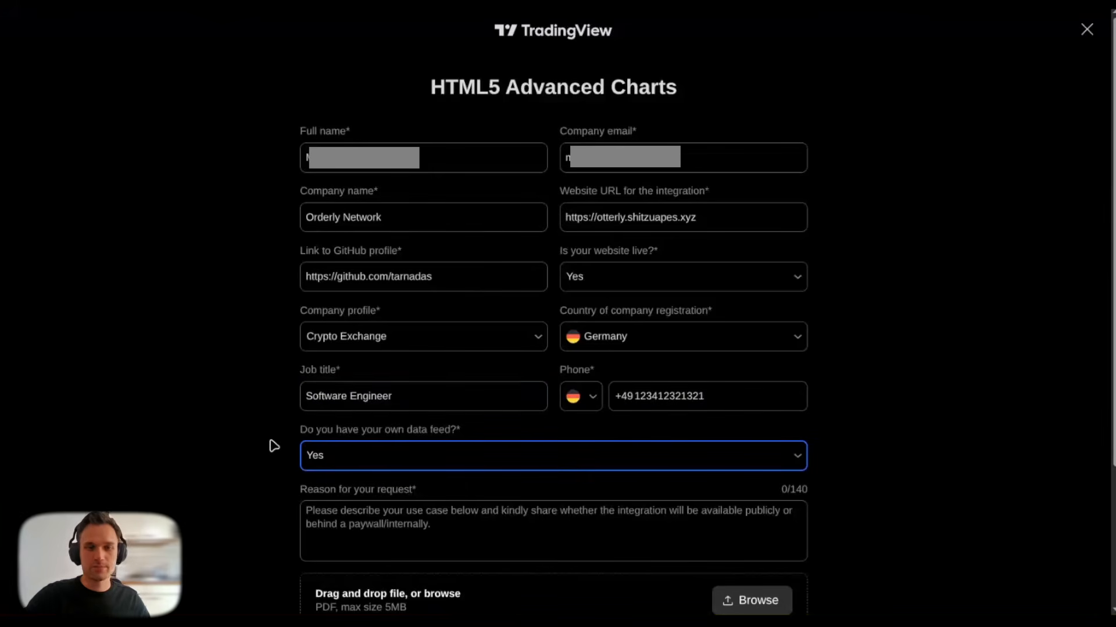
{"action": "left_click", "coordinate": [274, 447]}
{"action": "scroll", "coordinate": [274, 447], "scroll_direction": "down", "scroll_amount": 3}
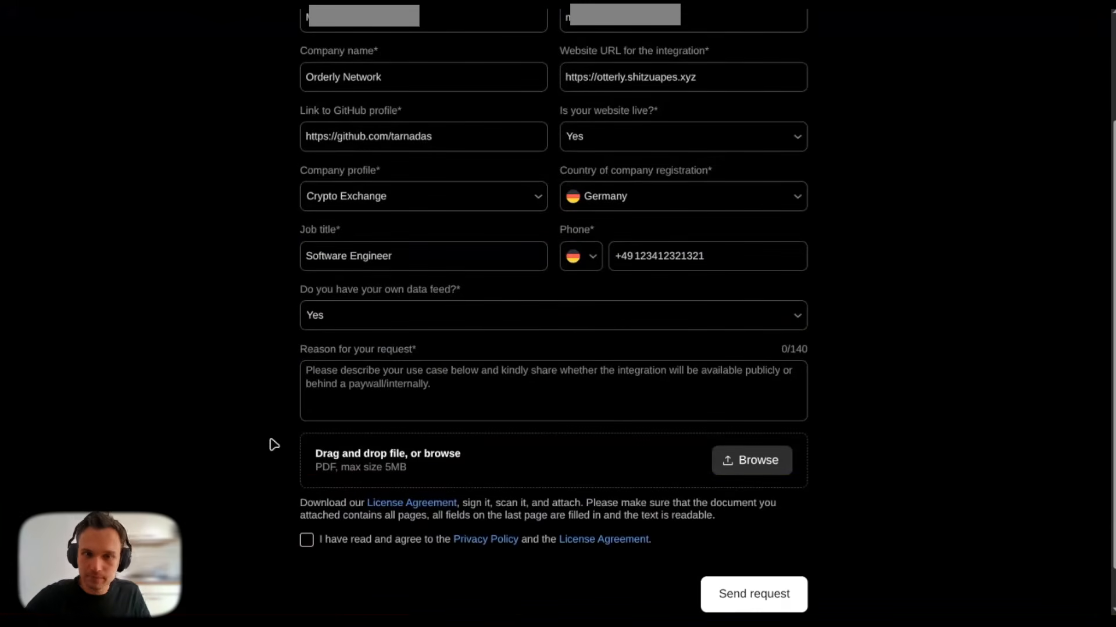
{"action": "left_click", "coordinate": [379, 370]}
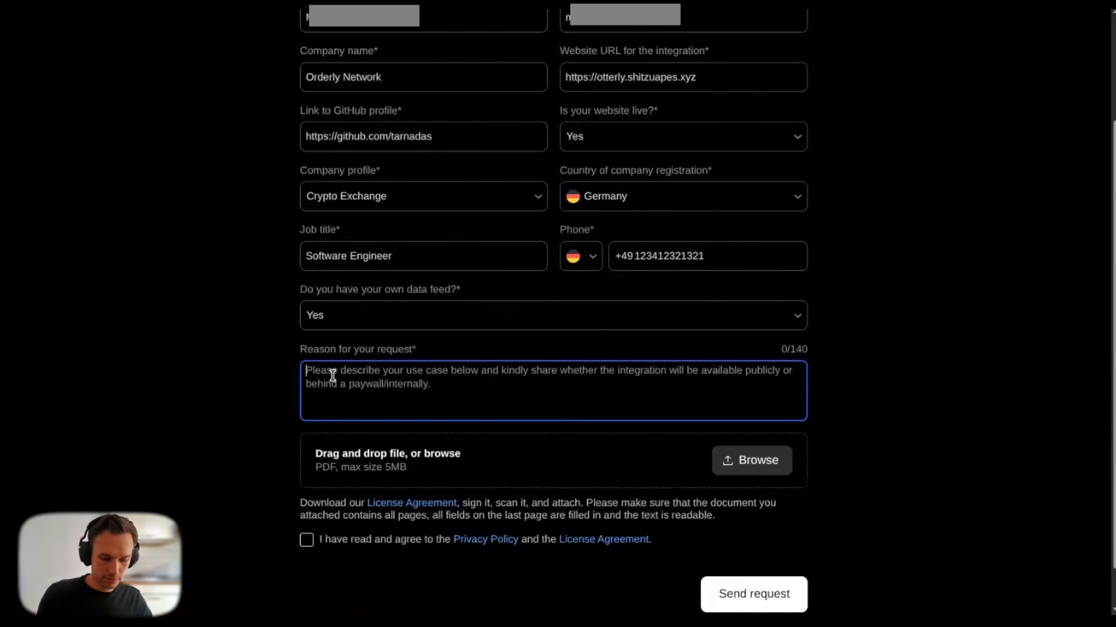
{"action": "type", "text": "We "}
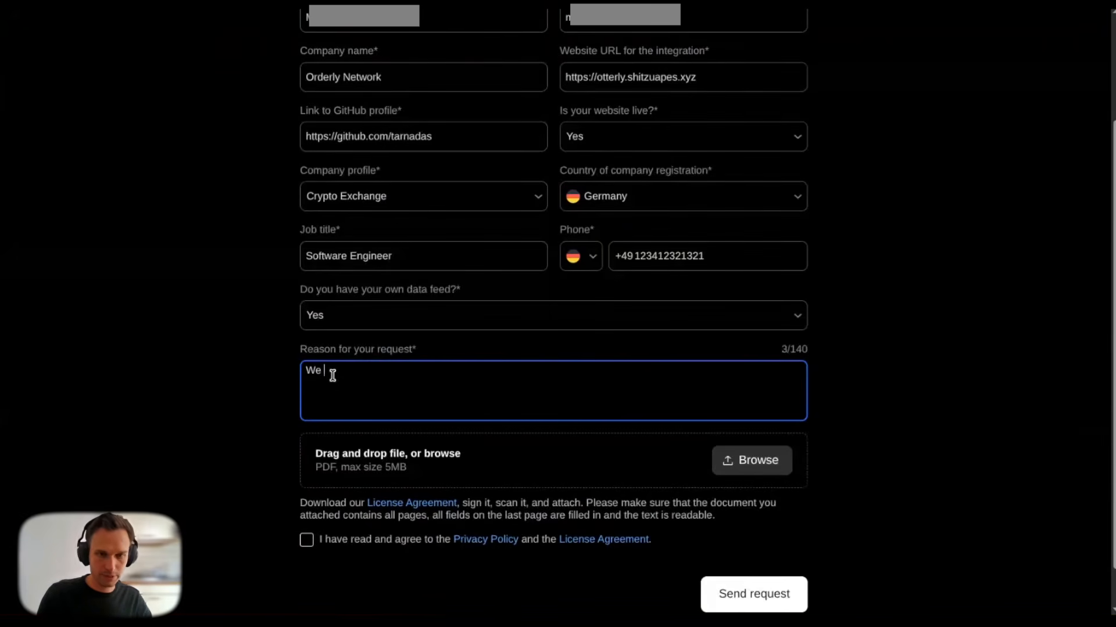
{"action": "type", "text": "want to run ou"}
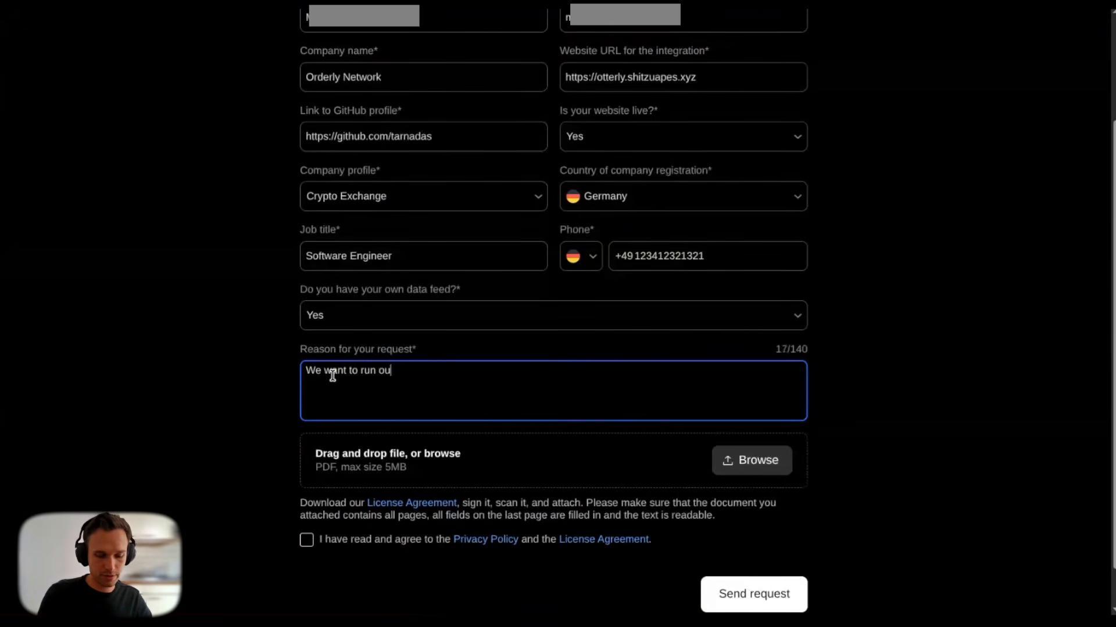
{"action": "type", "text": "r own p"}
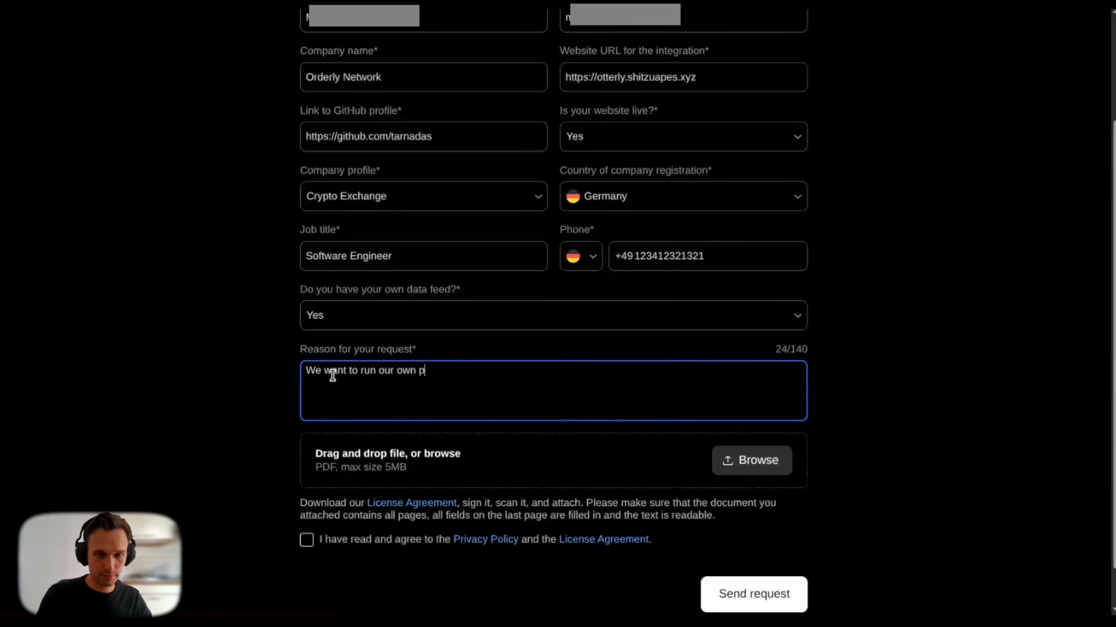
{"action": "type", "text": "erpetual DEX"}
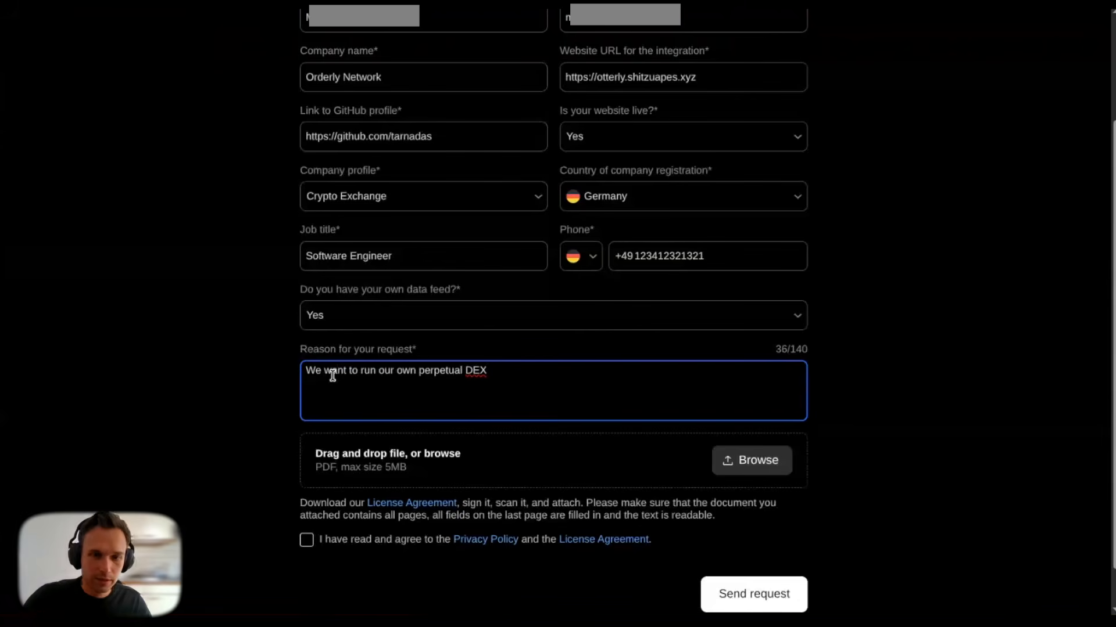
{"action": "scroll", "coordinate": [460, 399], "scroll_direction": "down", "scroll_amount": 1}
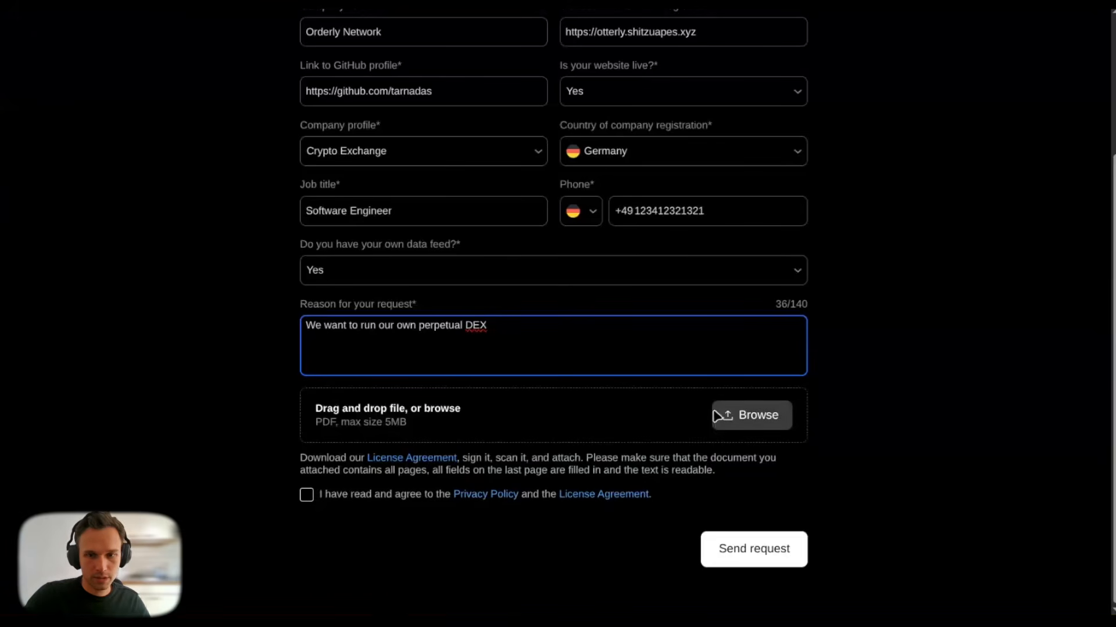
{"action": "left_click", "coordinate": [307, 496]}
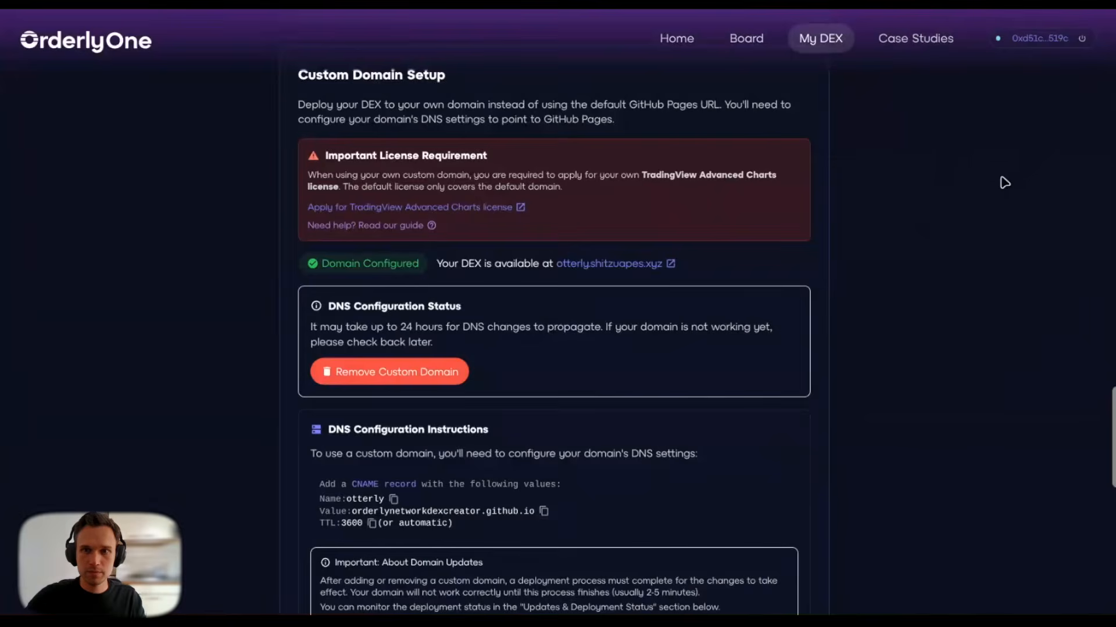
{"action": "scroll", "coordinate": [1039, 282], "scroll_direction": "up", "scroll_amount": 10}
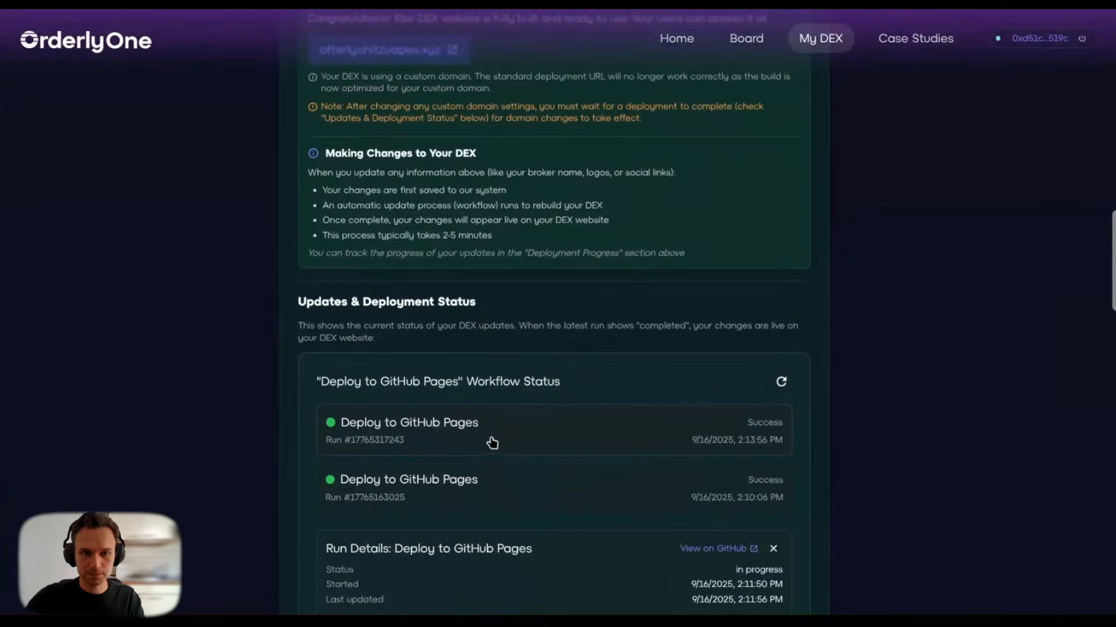
{"action": "scroll", "coordinate": [587, 246], "scroll_direction": "up", "scroll_amount": 7}
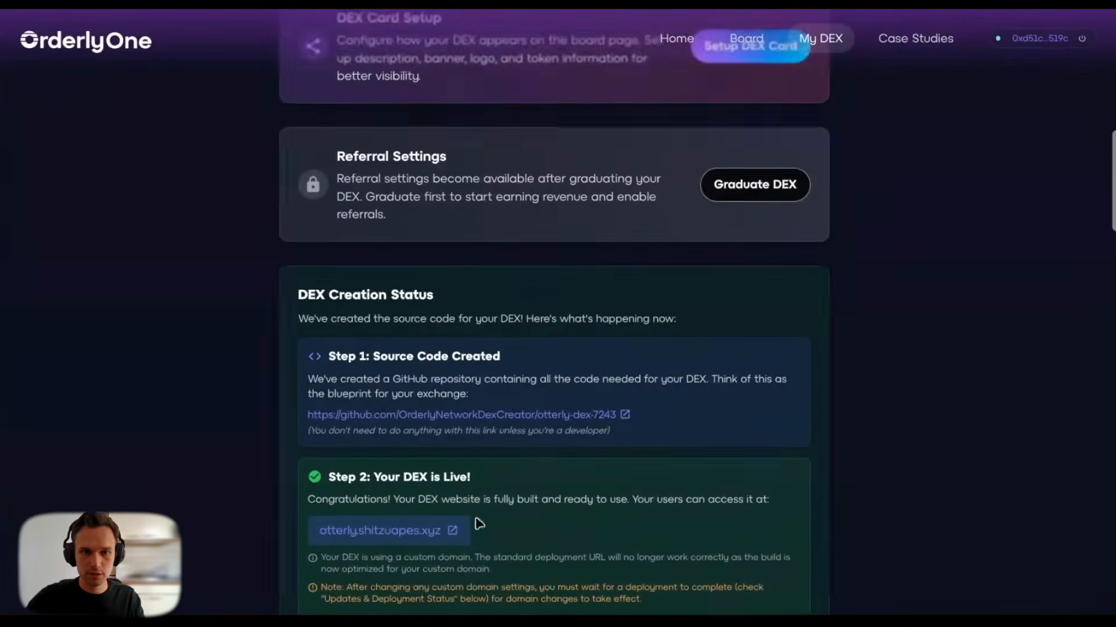
{"action": "scroll", "coordinate": [554, 486], "scroll_direction": "down", "scroll_amount": 3}
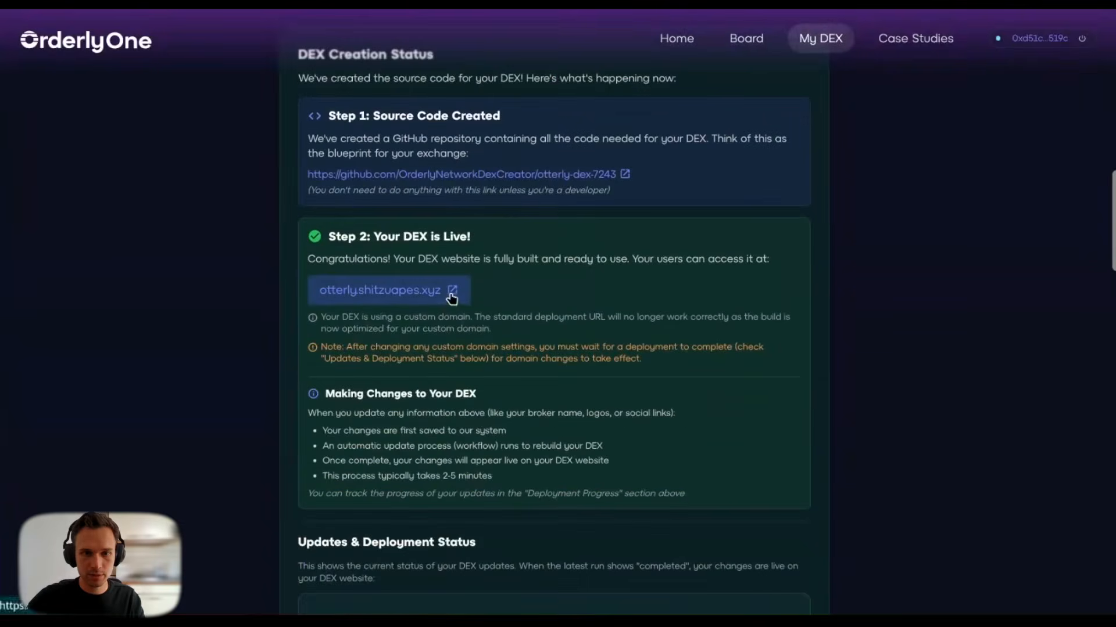
{"action": "left_click", "coordinate": [448, 294]}
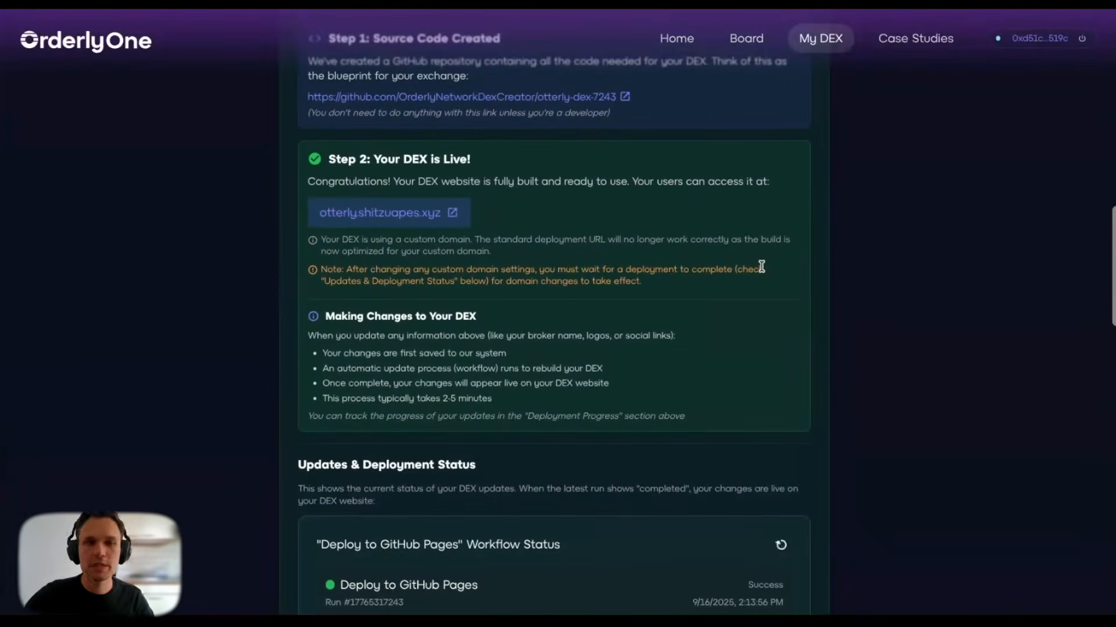
{"action": "scroll", "coordinate": [638, 300], "scroll_direction": "up", "scroll_amount": 10}
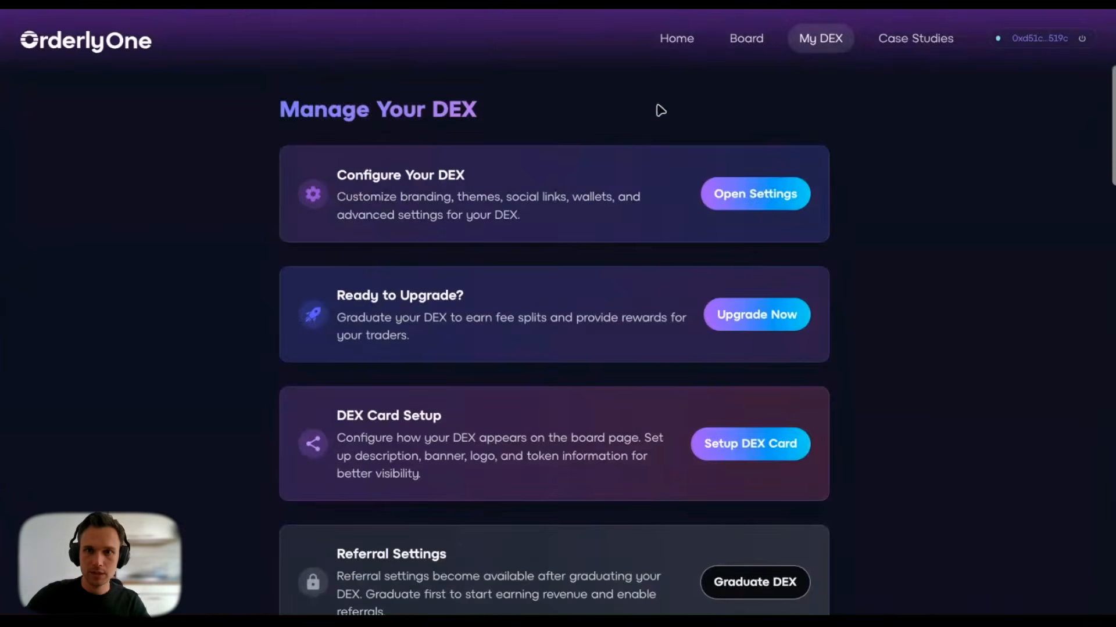
Step: Open the DEX Board, which lists only the Orderly Network card
{"action": "left_click", "coordinate": [750, 45]}
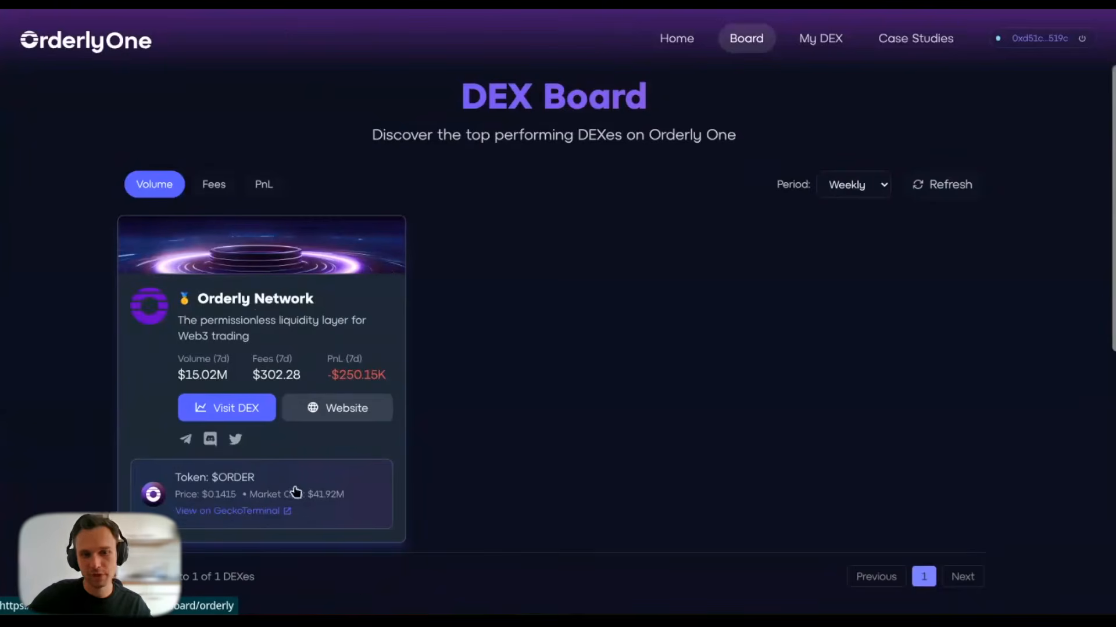
Step: Browse Orderly Network's daily performance details, then go back to the Manage Your DEX page
{"action": "left_click", "coordinate": [319, 314]}
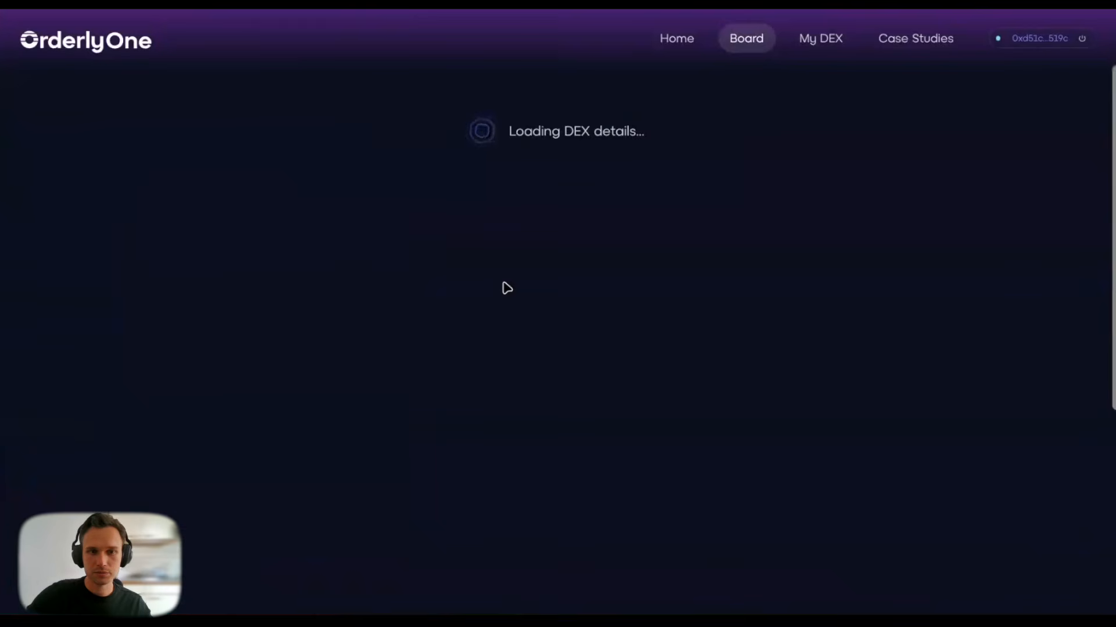
{"action": "scroll", "coordinate": [514, 291], "scroll_direction": "down", "scroll_amount": 3}
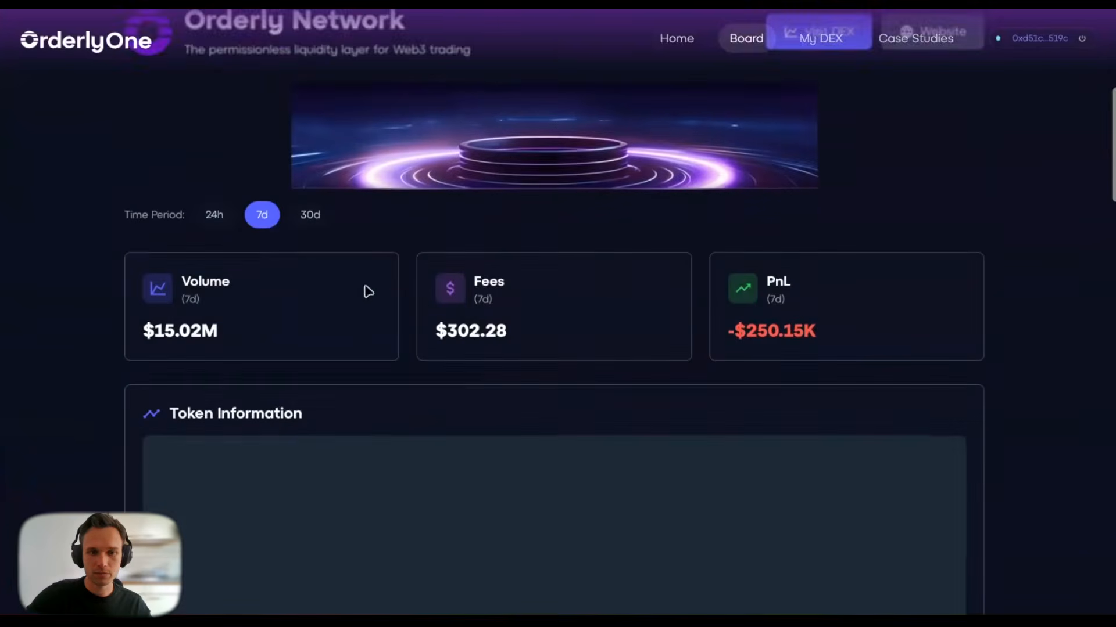
{"action": "scroll", "coordinate": [119, 282], "scroll_direction": "down", "scroll_amount": 5}
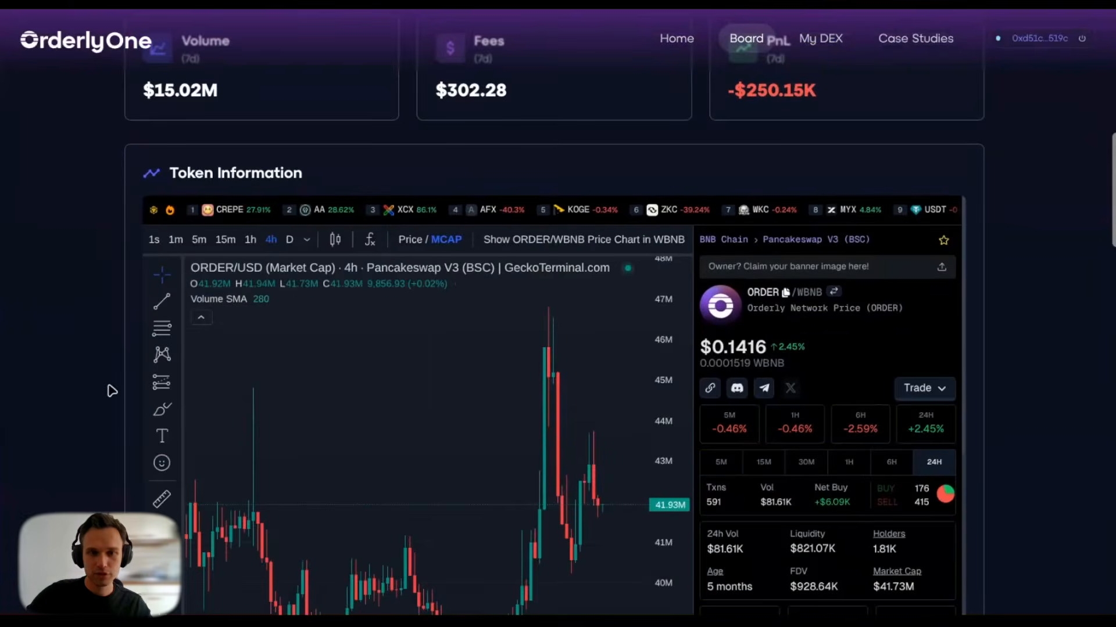
{"action": "scroll", "coordinate": [108, 395], "scroll_direction": "down", "scroll_amount": 10}
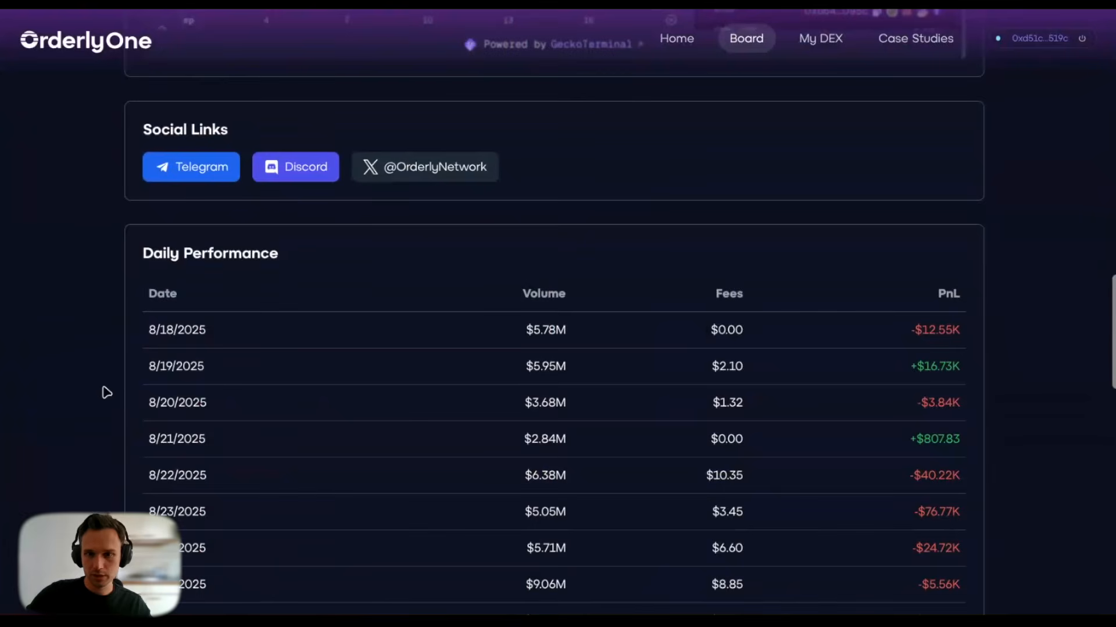
{"action": "scroll", "coordinate": [107, 392], "scroll_direction": "down", "scroll_amount": 4}
{"action": "scroll", "coordinate": [106, 392], "scroll_direction": "up", "scroll_amount": 20}
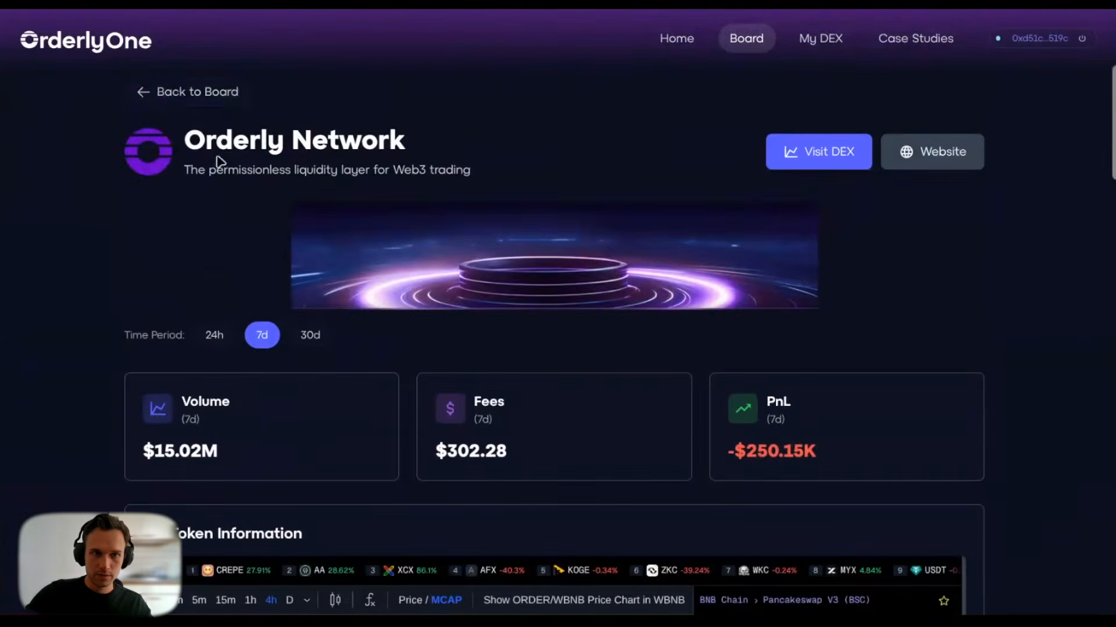
{"action": "left_click", "coordinate": [151, 100]}
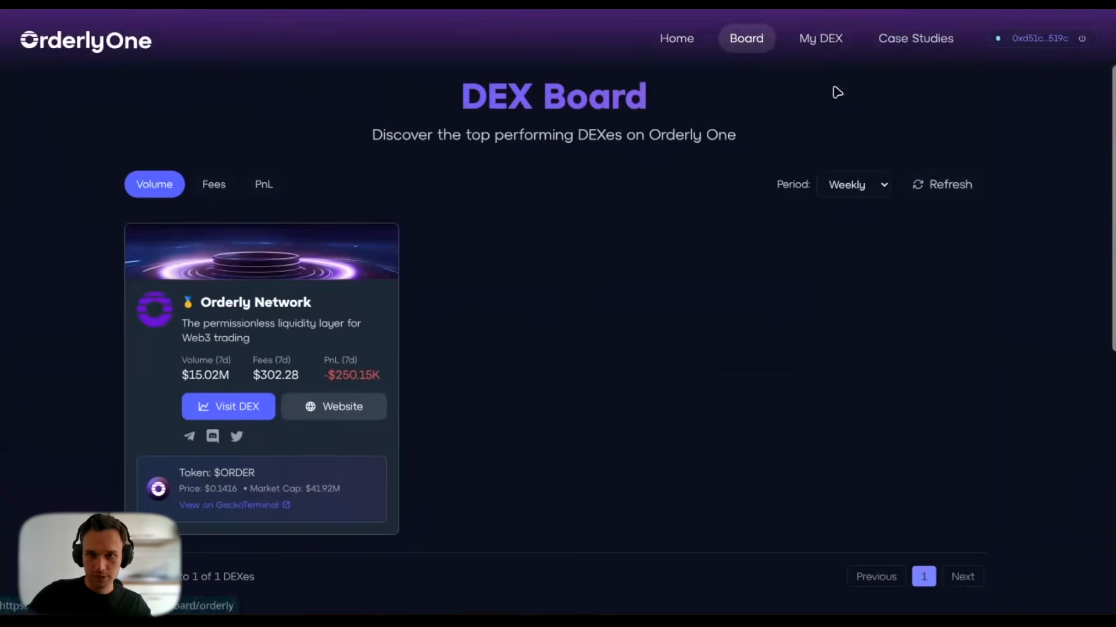
{"action": "left_click", "coordinate": [819, 42]}
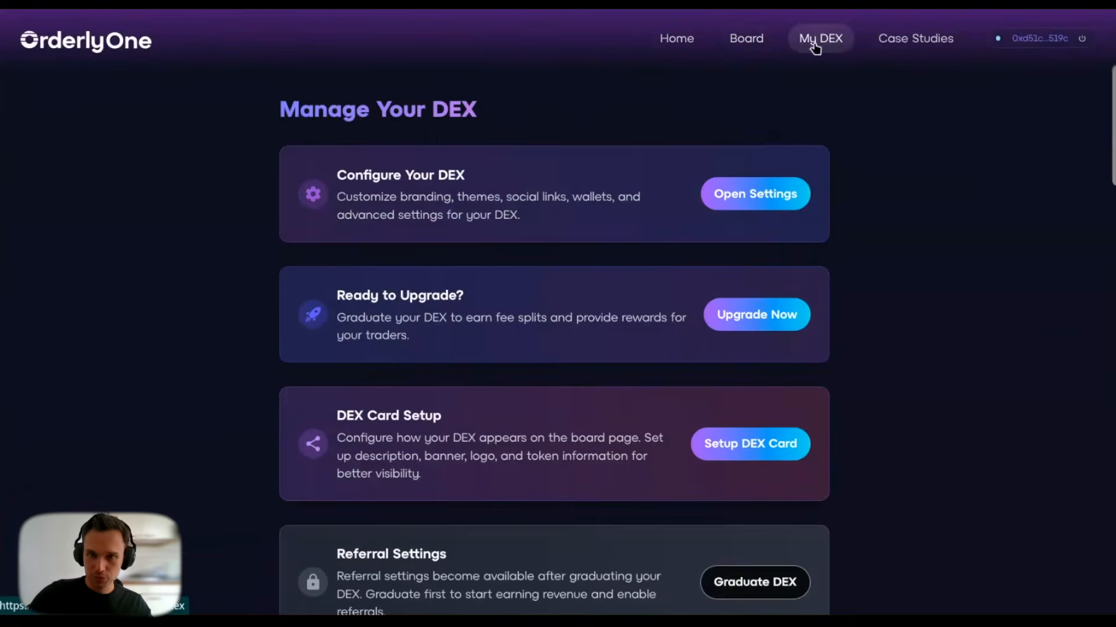
Step: Open the DEX card setup form and enter the description 'best DEX ever'
{"action": "left_click", "coordinate": [719, 456]}
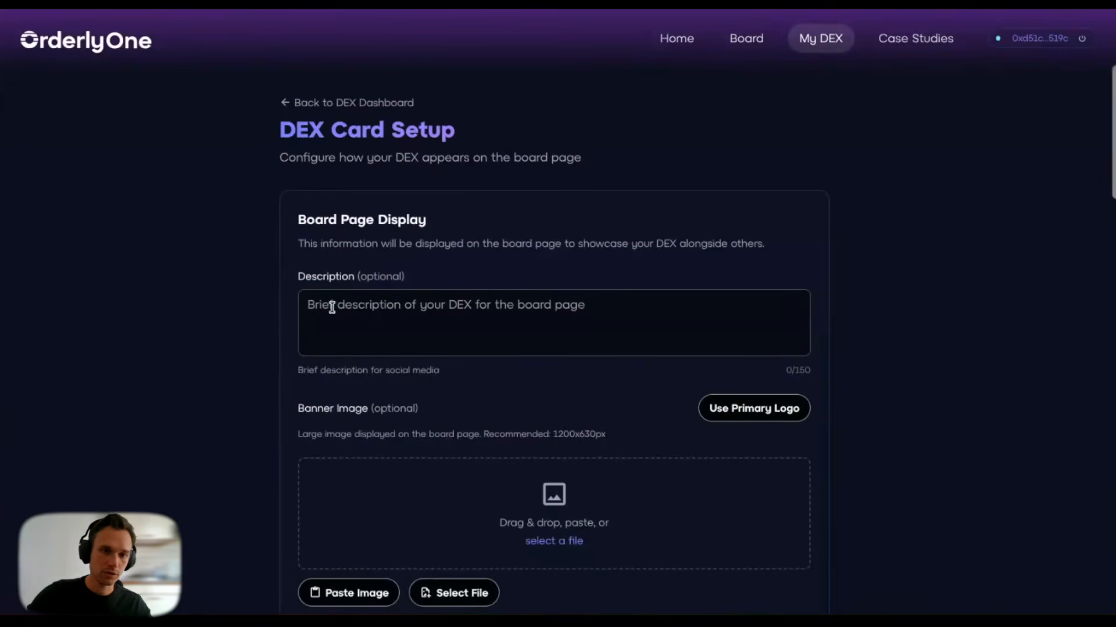
{"action": "scroll", "coordinate": [284, 360], "scroll_direction": "down", "scroll_amount": 2}
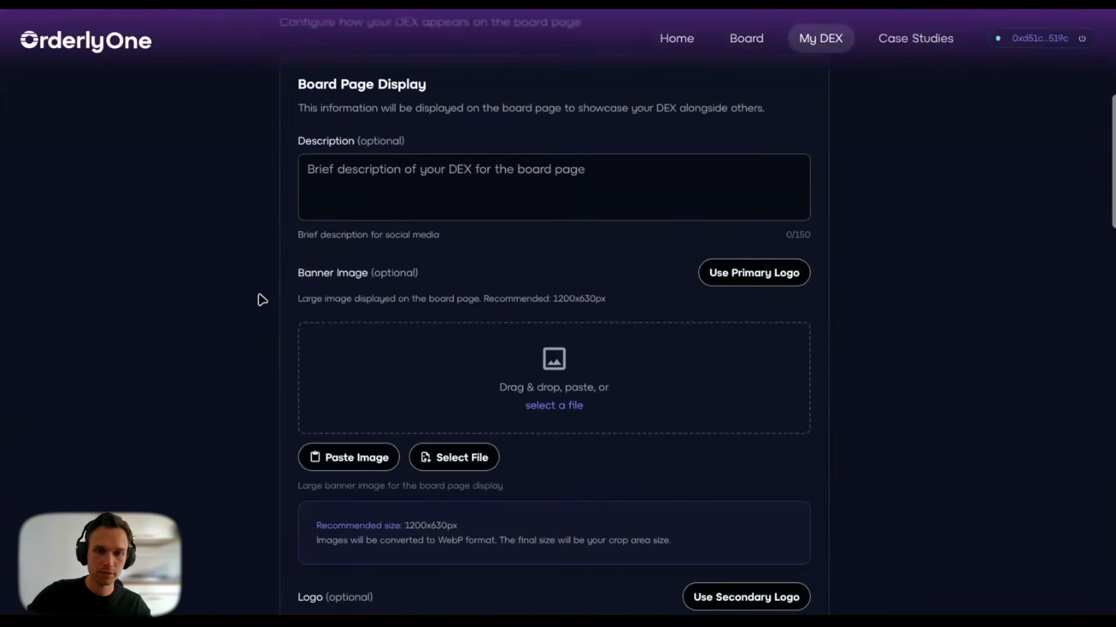
{"action": "left_click", "coordinate": [332, 171]}
{"action": "type", "text": "best DEX ever"}
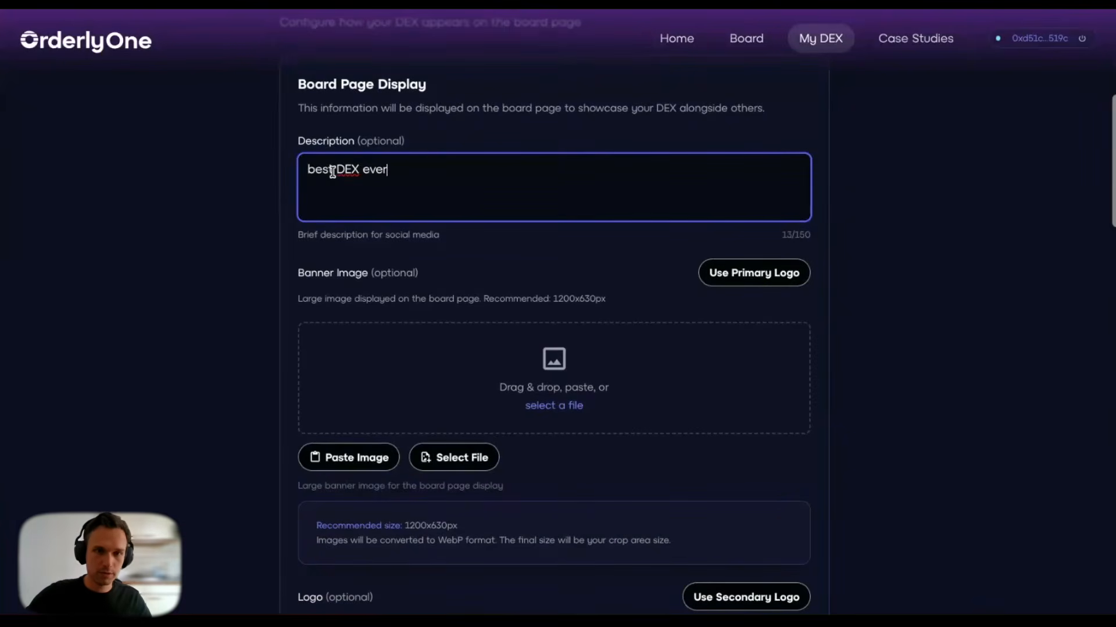
{"action": "left_click", "coordinate": [583, 111]}
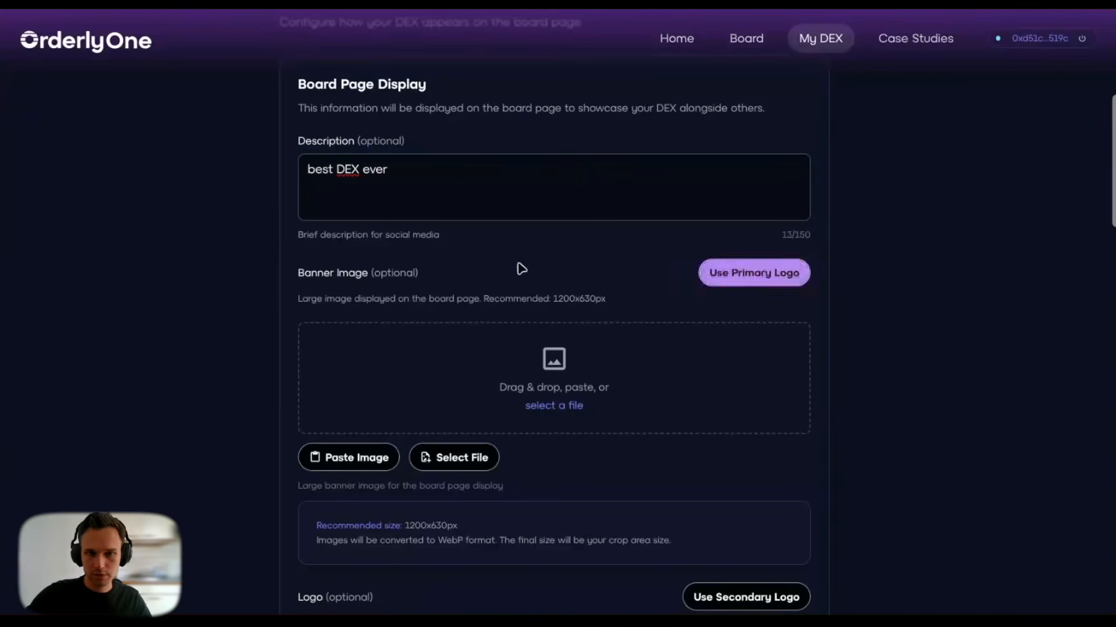
Step: Use the primary logo as the card banner and the secondary logo as the card logo
{"action": "left_click", "coordinate": [707, 286]}
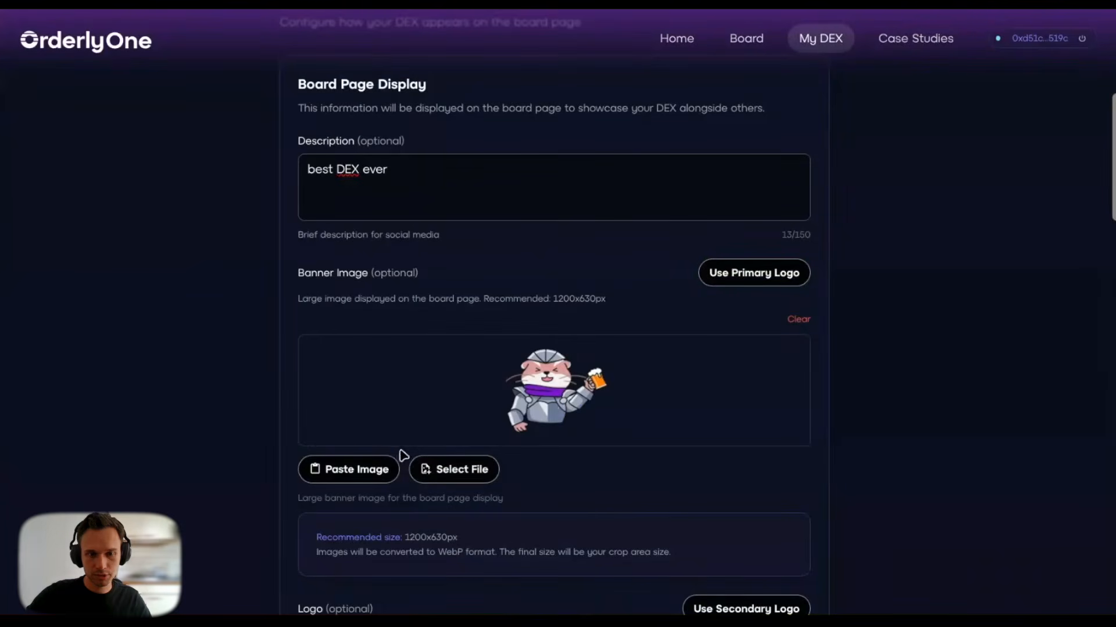
{"action": "scroll", "coordinate": [566, 400], "scroll_direction": "down", "scroll_amount": 1}
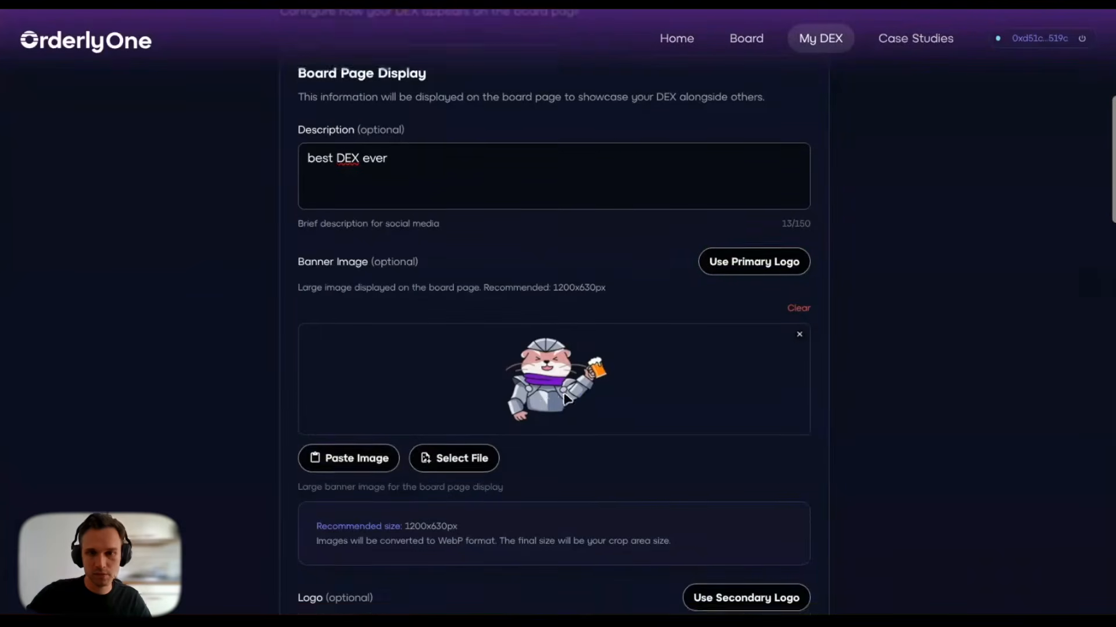
{"action": "scroll", "coordinate": [567, 400], "scroll_direction": "down", "scroll_amount": 4}
{"action": "left_click", "coordinate": [712, 359]}
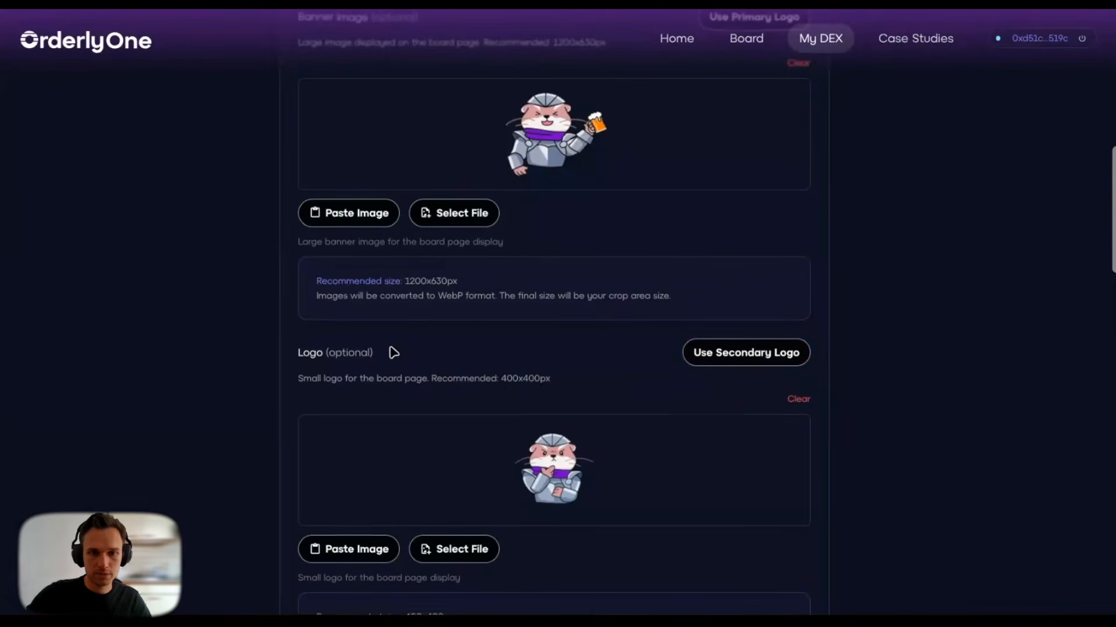
{"action": "scroll", "coordinate": [391, 351], "scroll_direction": "down", "scroll_amount": 2}
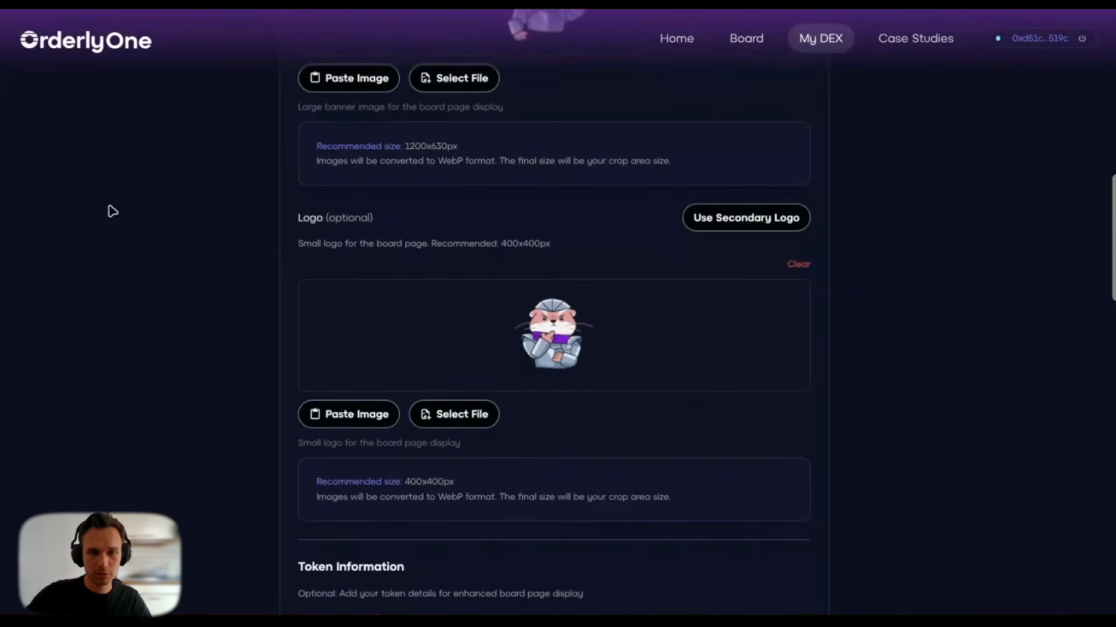
{"action": "scroll", "coordinate": [593, 486], "scroll_direction": "down", "scroll_amount": 5}
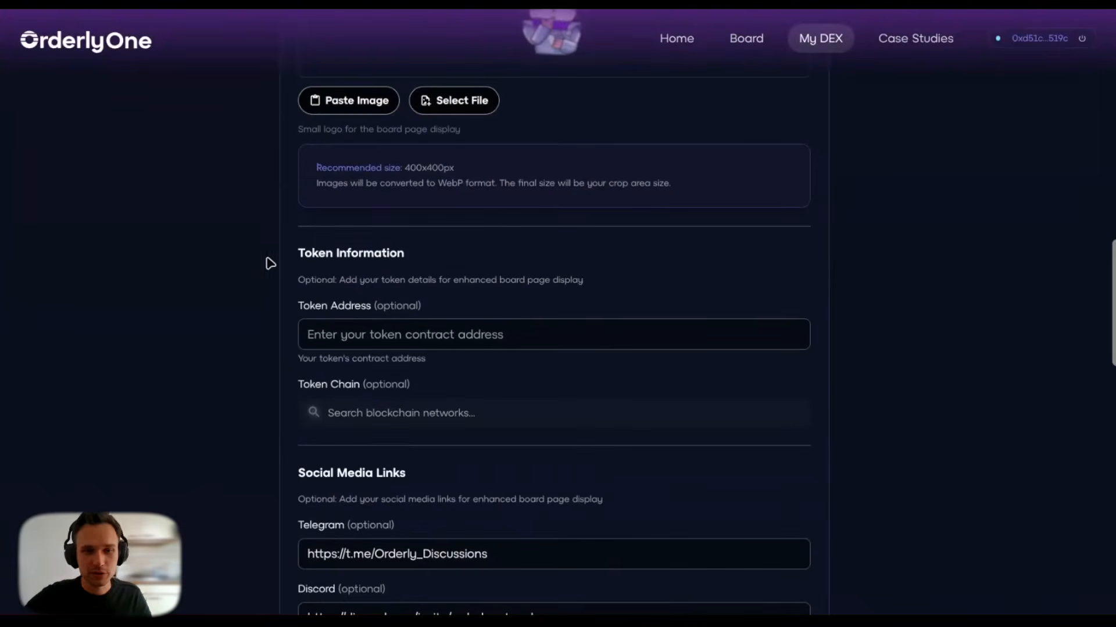
Step: Paste the Orderly token contract address and set the token chain to Arbitrum
{"action": "left_click", "coordinate": [361, 335]}
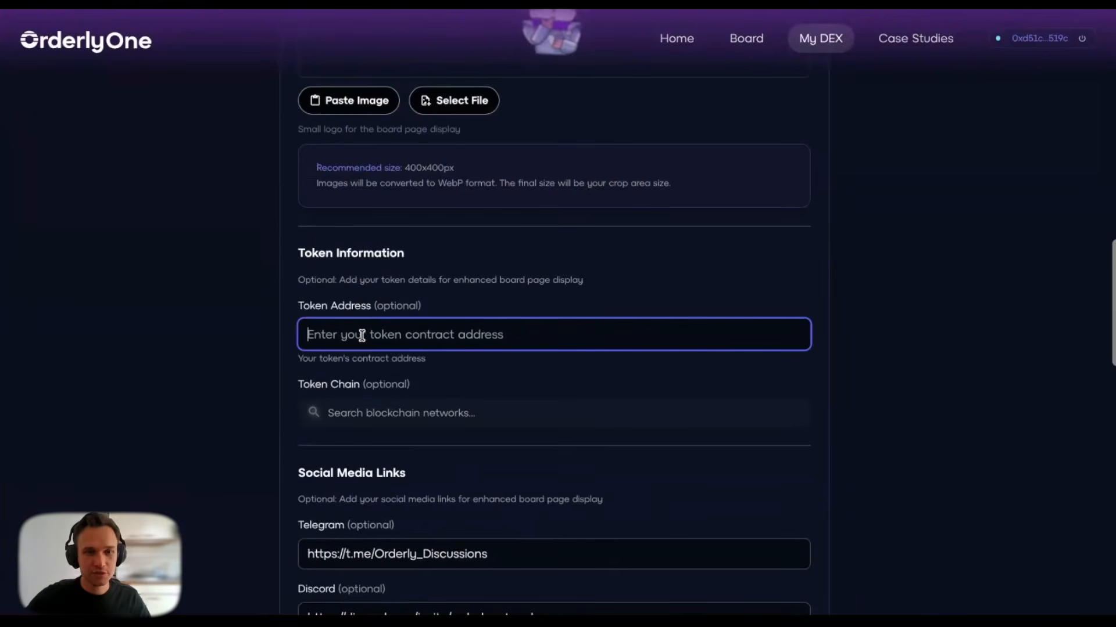
{"action": "key", "text": "ctrl+v"}
{"action": "left_click", "coordinate": [349, 388]}
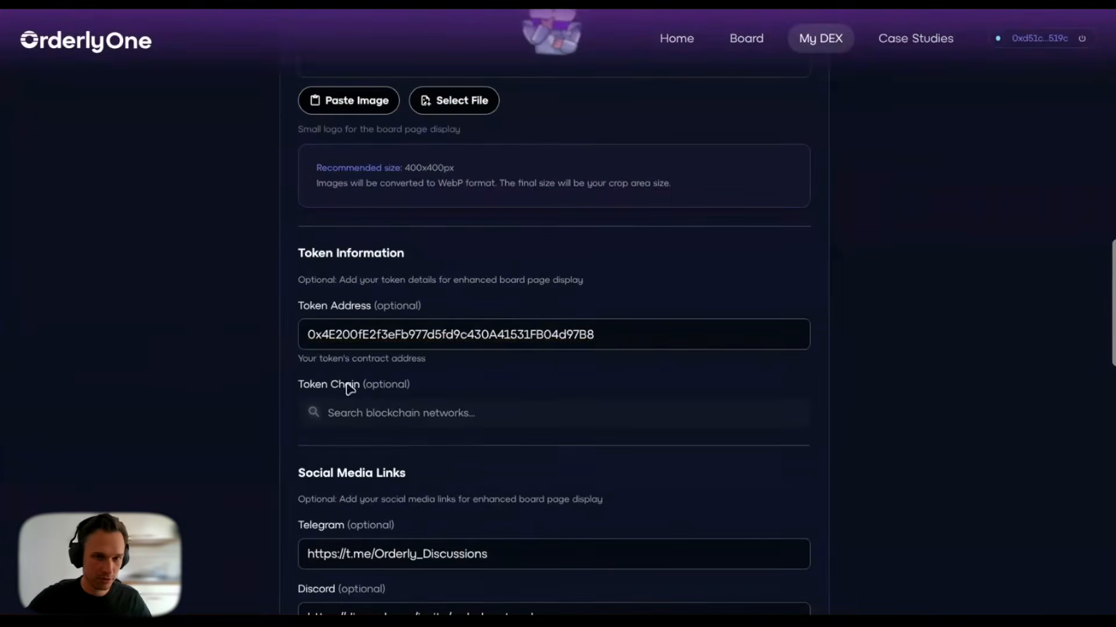
{"action": "type", "text": "arb"}
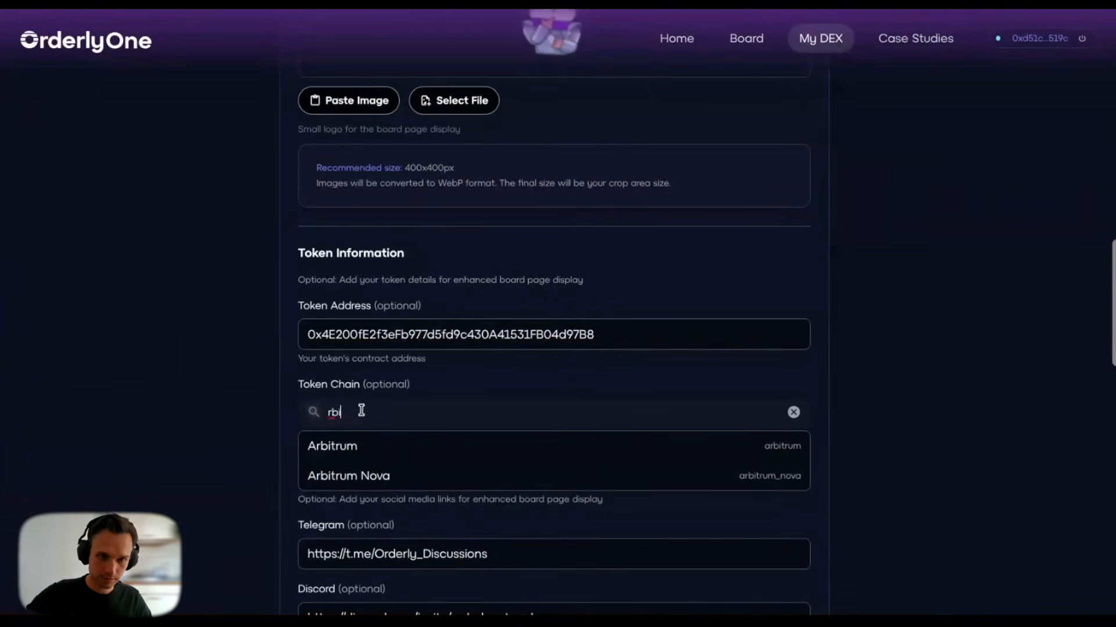
{"action": "left_click", "coordinate": [357, 450]}
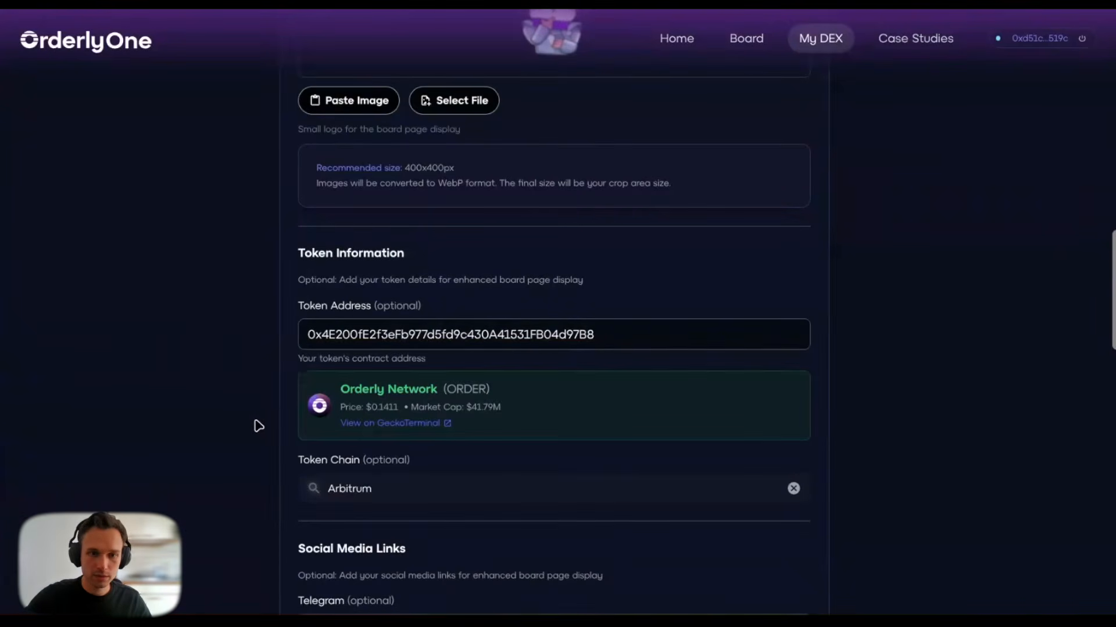
{"action": "scroll", "coordinate": [291, 308], "scroll_direction": "down", "scroll_amount": 3}
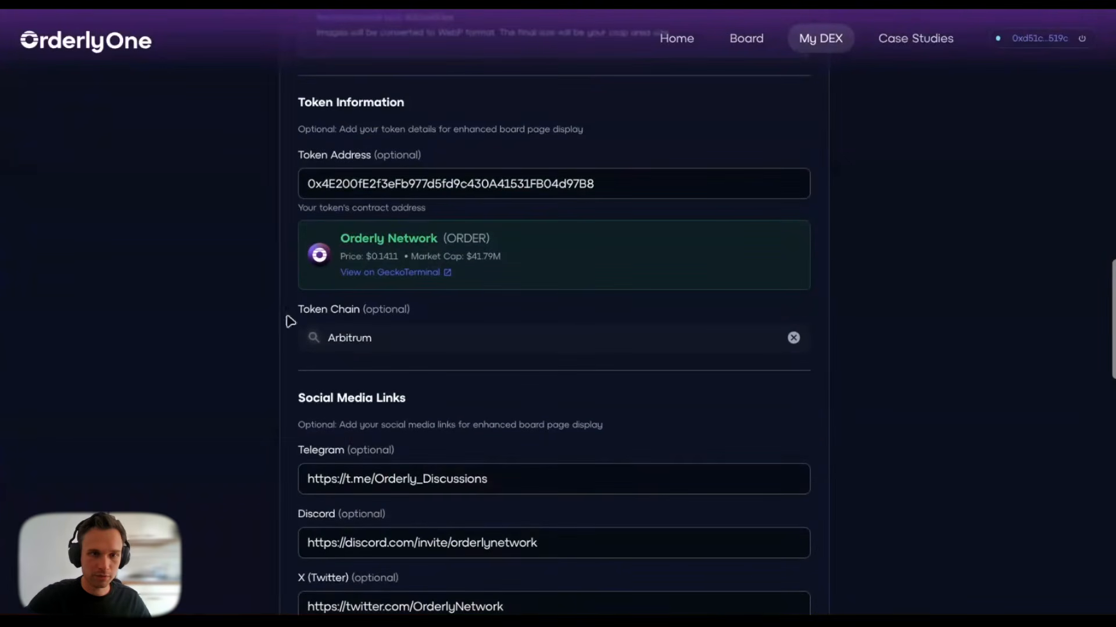
{"action": "scroll", "coordinate": [307, 291], "scroll_direction": "down", "scroll_amount": 5}
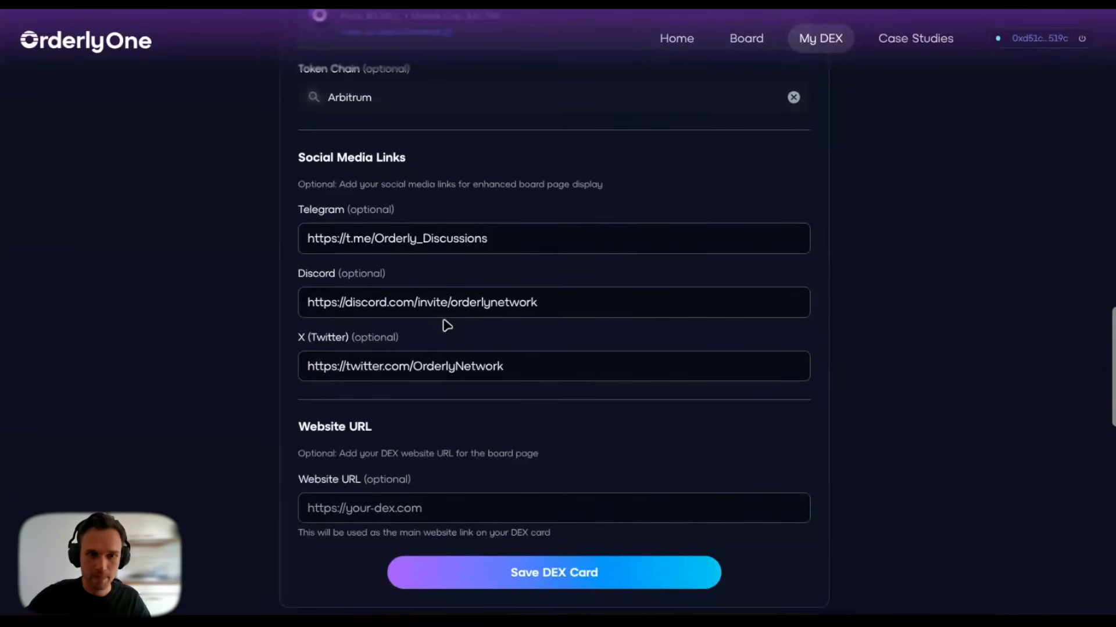
{"action": "left_click", "coordinate": [371, 508]}
{"action": "type", "text": "https://orderly.network"}
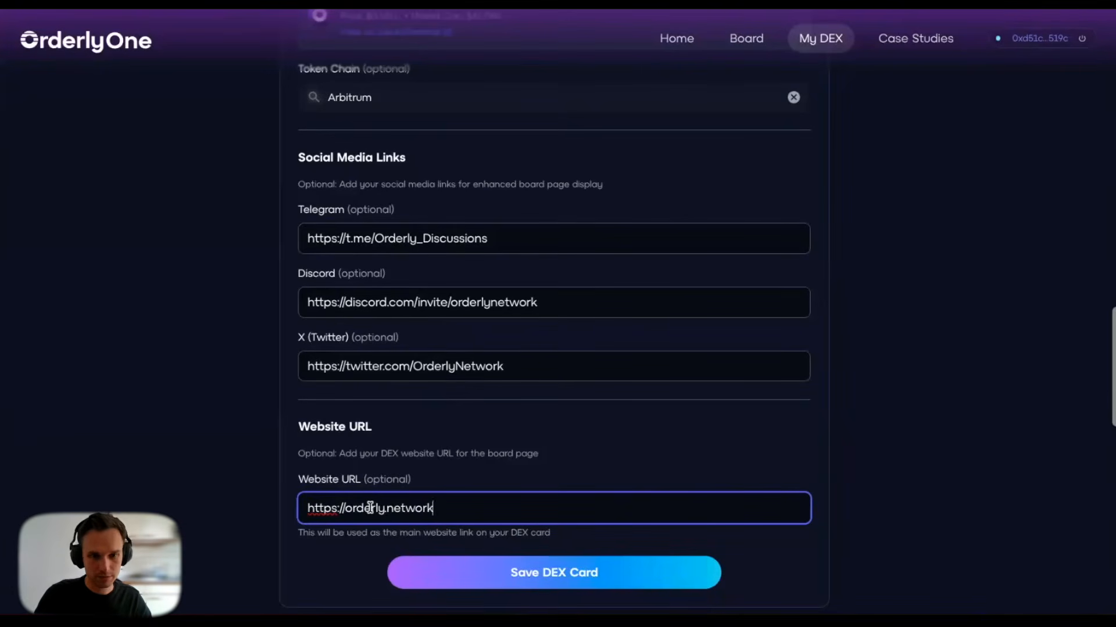
{"action": "left_click", "coordinate": [517, 570]}
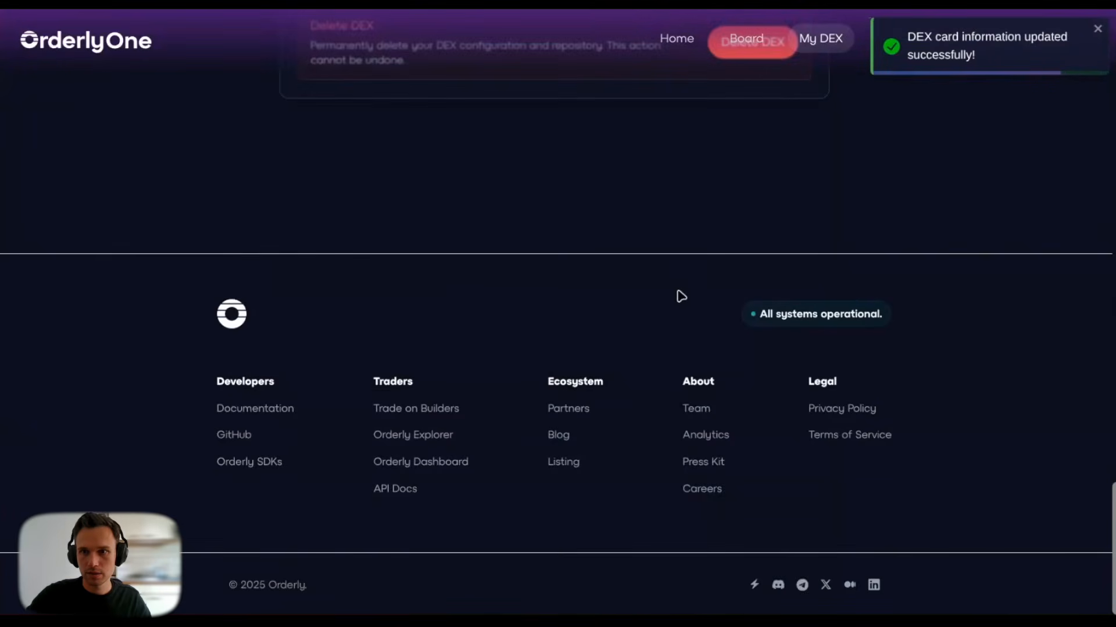
Step: Go to the DEX Board to view the saved Otterly DEX card and token details
{"action": "scroll", "coordinate": [681, 297], "scroll_direction": "up", "scroll_amount": 2}
{"action": "scroll", "coordinate": [681, 296], "scroll_direction": "up", "scroll_amount": 10}
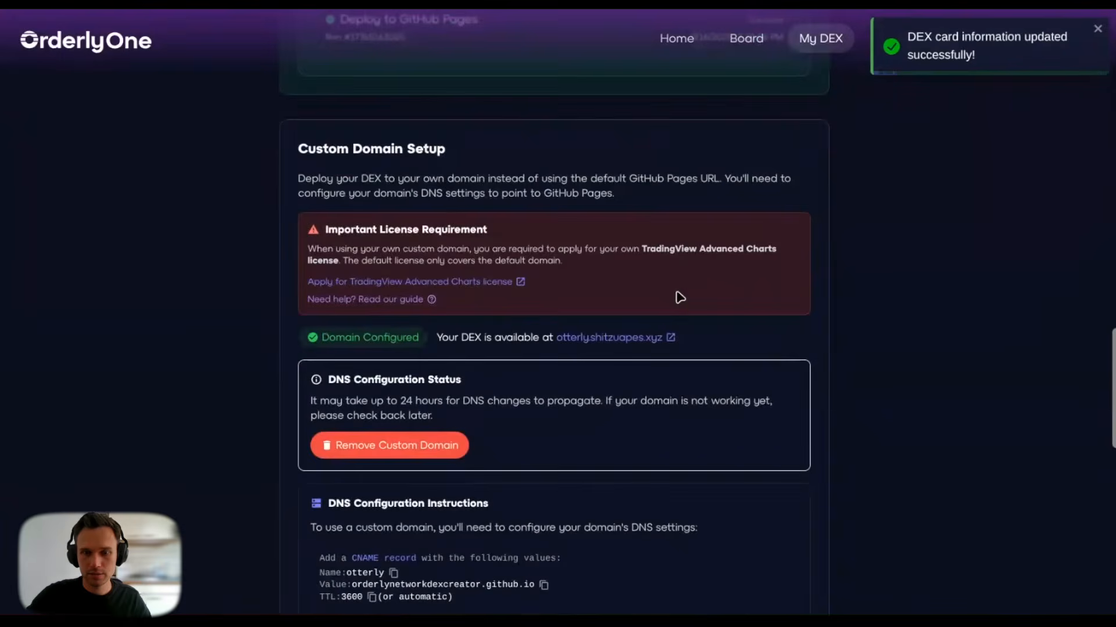
{"action": "scroll", "coordinate": [679, 298], "scroll_direction": "up", "scroll_amount": 15}
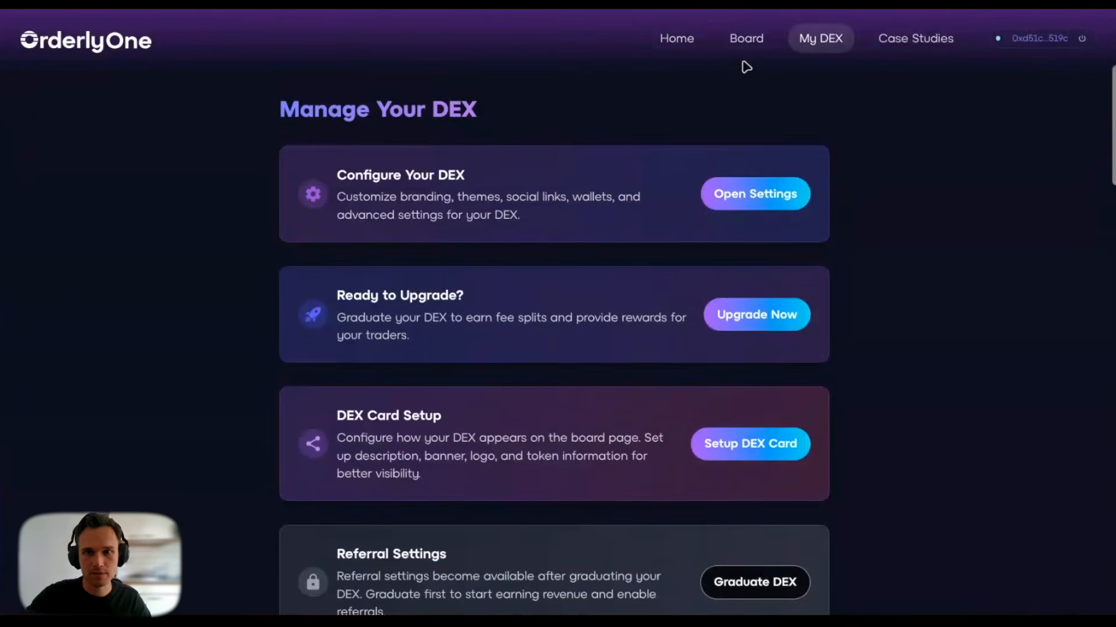
{"action": "left_click", "coordinate": [743, 41]}
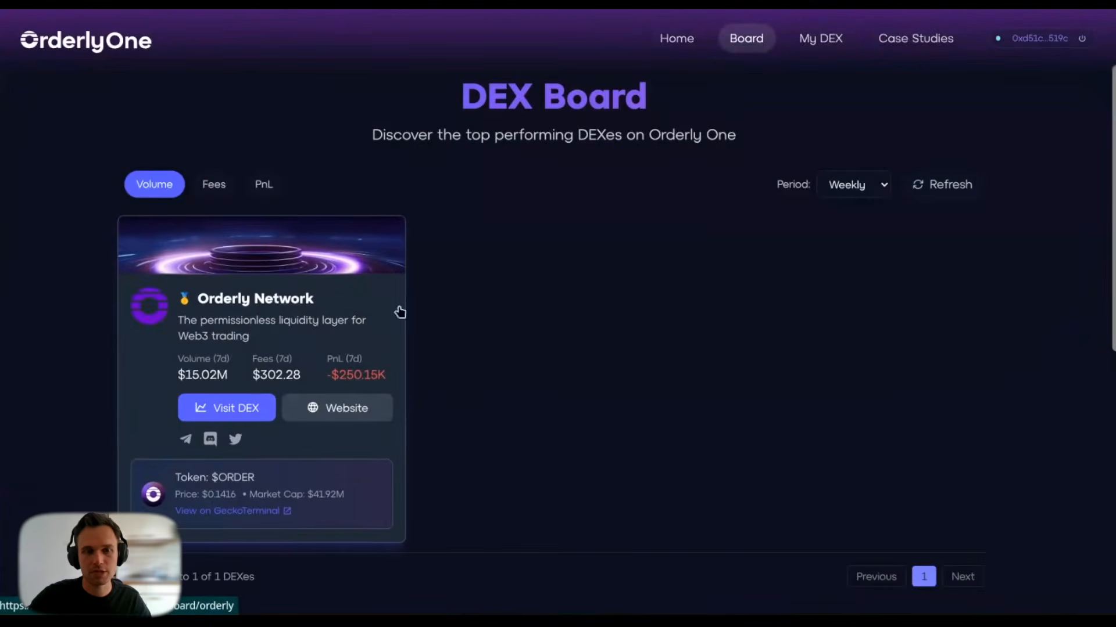